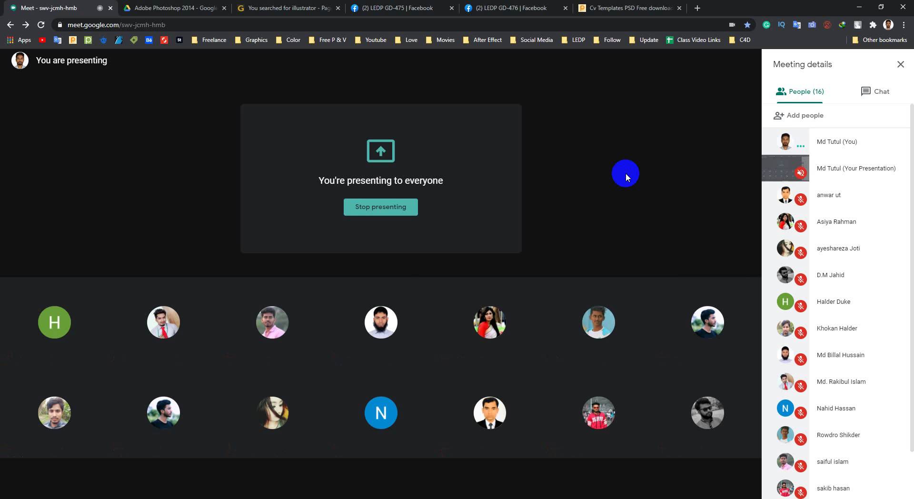
# Step: Open the Conference Flyer.zip Google Drive link shared in the LEDP GD-475 Facebook group
pyautogui.moveTo(331, 332)
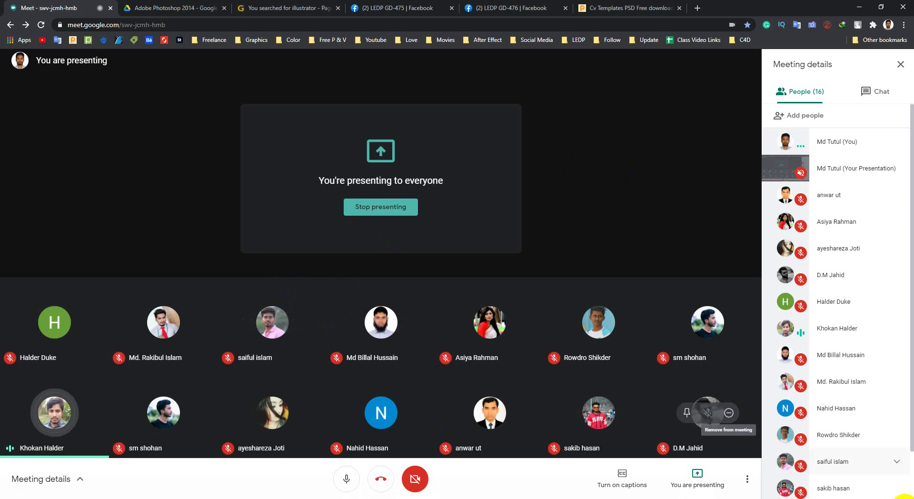
pyautogui.click(408, 8)
pyautogui.scroll(-3, 336, 285)
pyautogui.scroll(5, 336, 285)
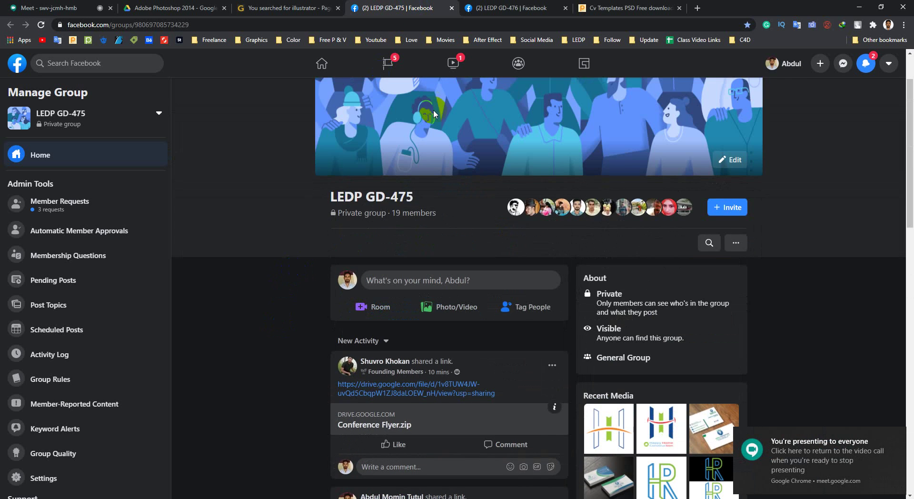
pyautogui.click(493, 6)
pyautogui.click(384, 9)
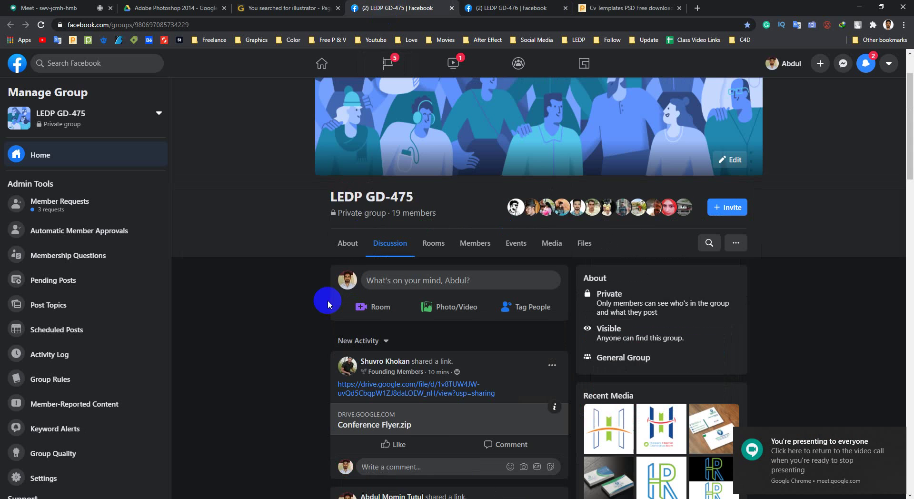
pyautogui.click(411, 395)
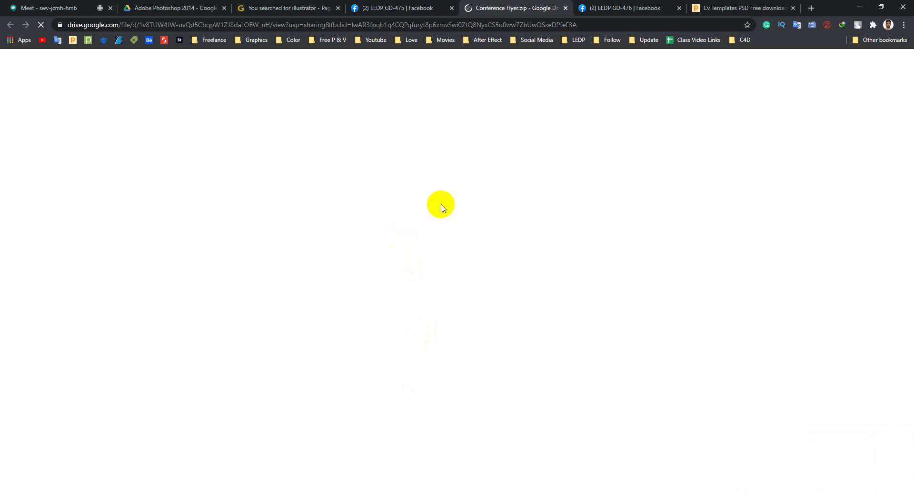
pyautogui.click(71, 7)
pyautogui.click(540, 5)
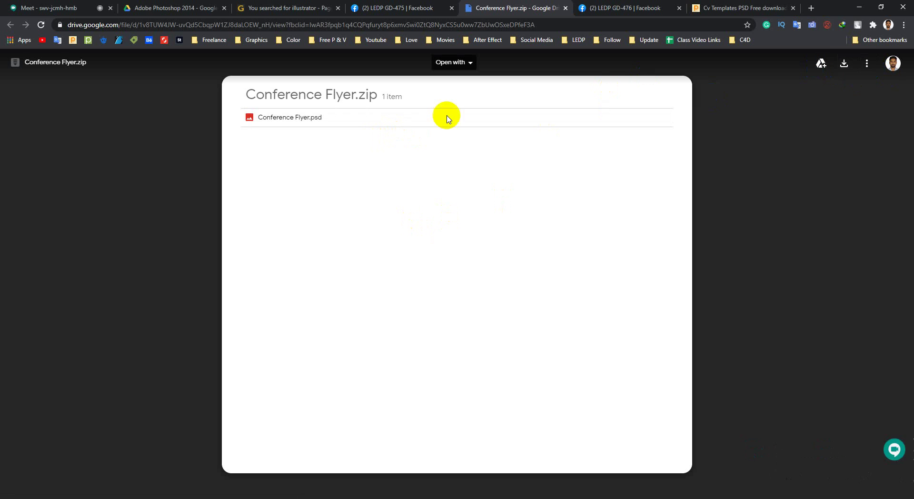
# Step: Download Conference Flyer.zip without the virus scan, choosing the Desktop as the save location, and start the transfer
pyautogui.click(843, 64)
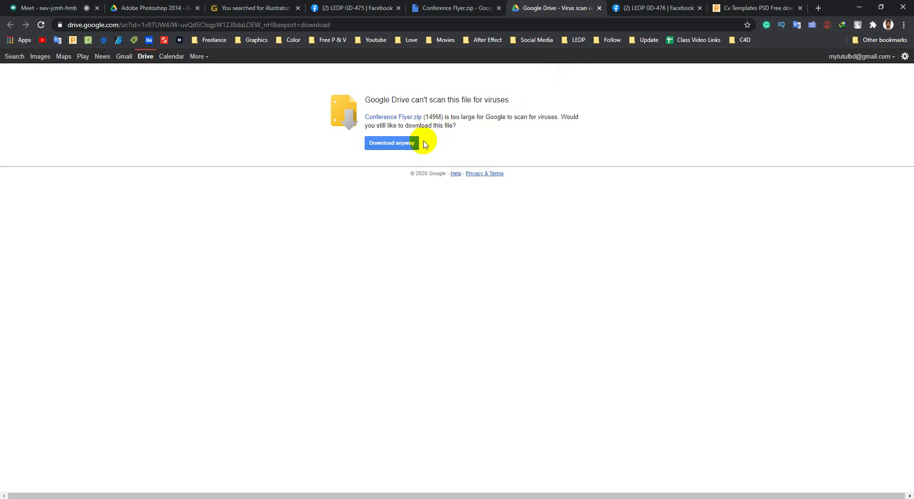
pyautogui.click(416, 143)
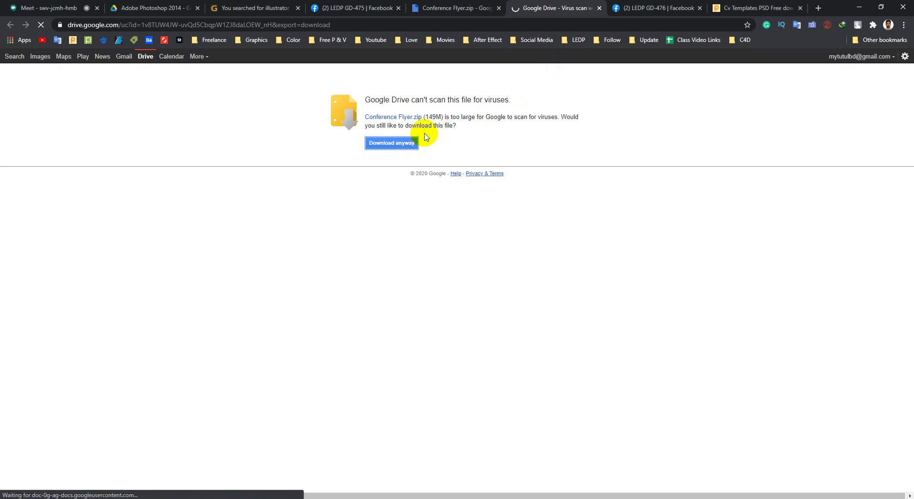
pyautogui.click(535, 241)
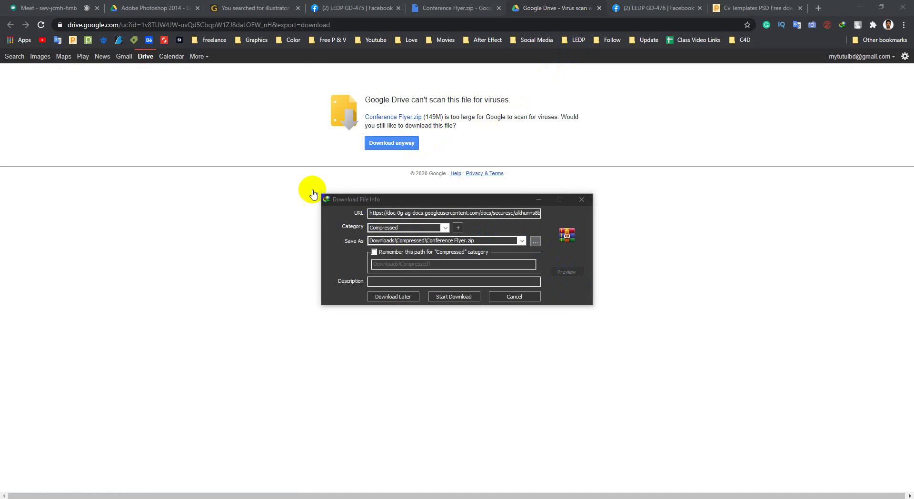
pyautogui.scroll(-2, 350, 215)
pyautogui.scroll(3, 349, 224)
pyautogui.click(346, 201)
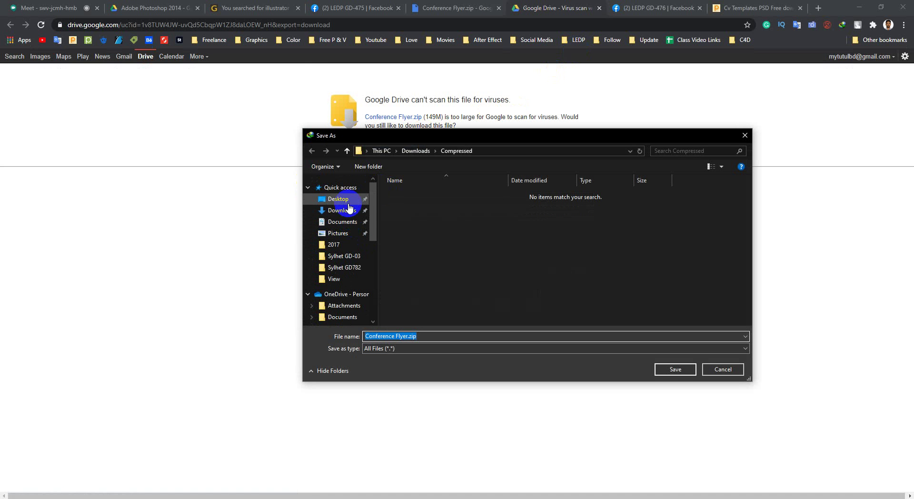
pyautogui.click(680, 364)
pyautogui.click(465, 298)
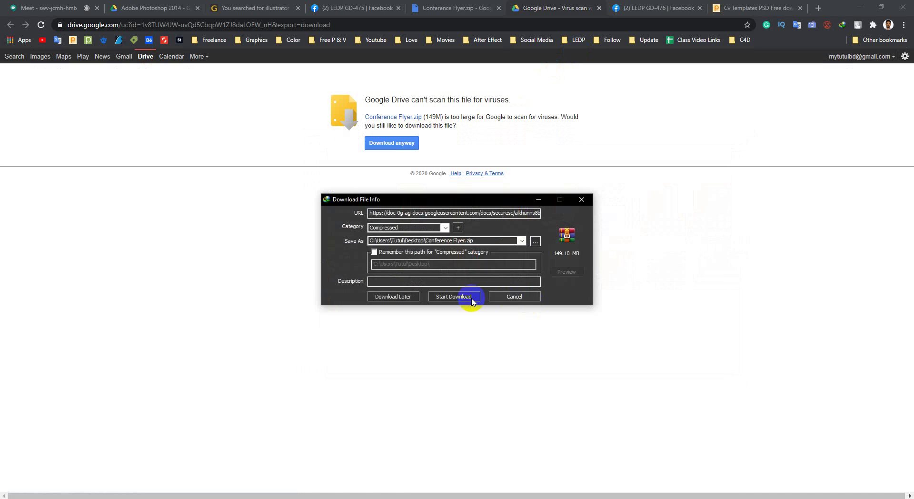
# Step: Highlight the file size of Conference Flyer.zip in the Drive scan notice, then clear the highlight
pyautogui.doubleClick(441, 117)
pyautogui.moveTo(442, 118); pyautogui.dragTo(443, 118)
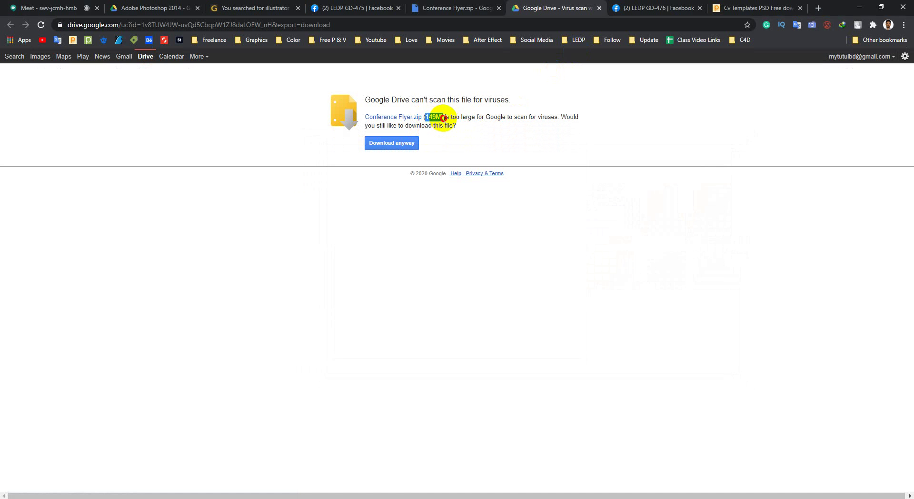
pyautogui.click(470, 118)
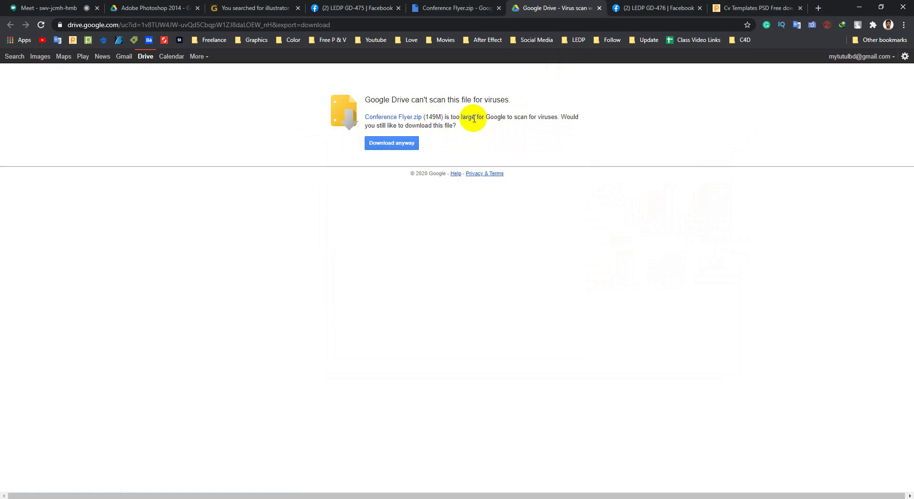
# Step: Open the browser's download list and dismiss the Conference Flyer.zip progress window
pyautogui.click(27, 7)
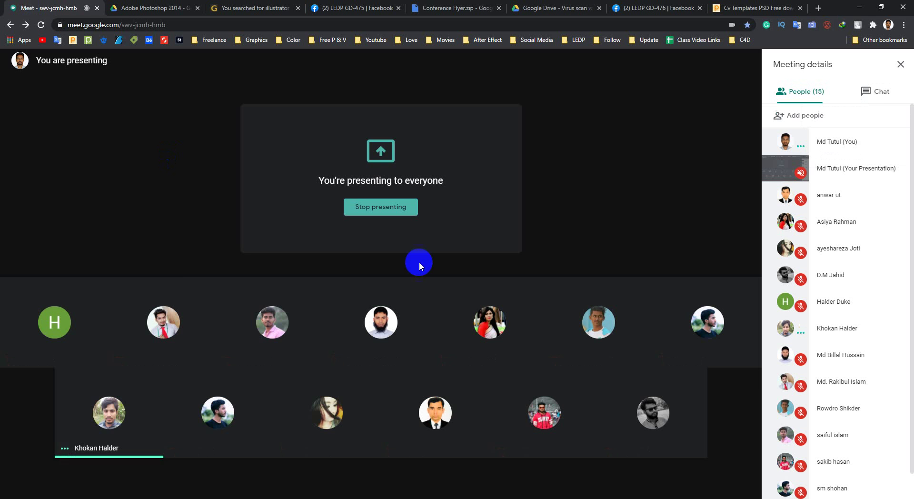
pyautogui.hotkey('ctrl', 'j')
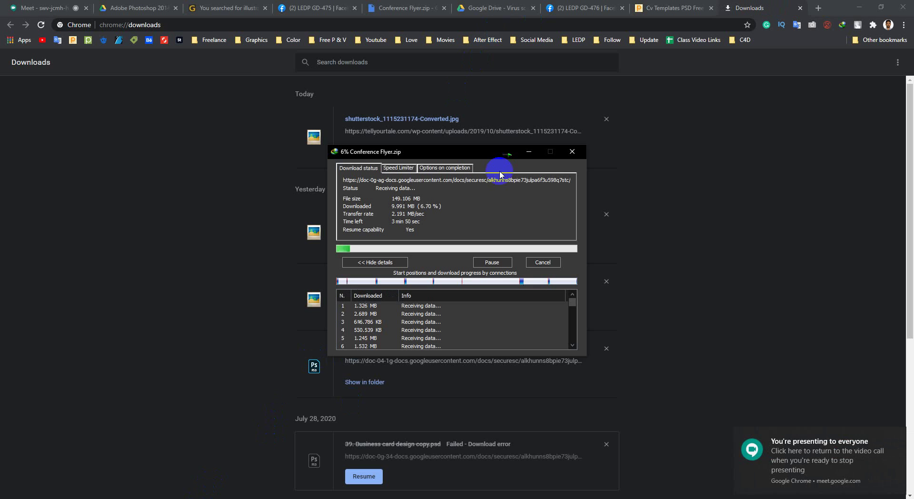
pyautogui.click(580, 149)
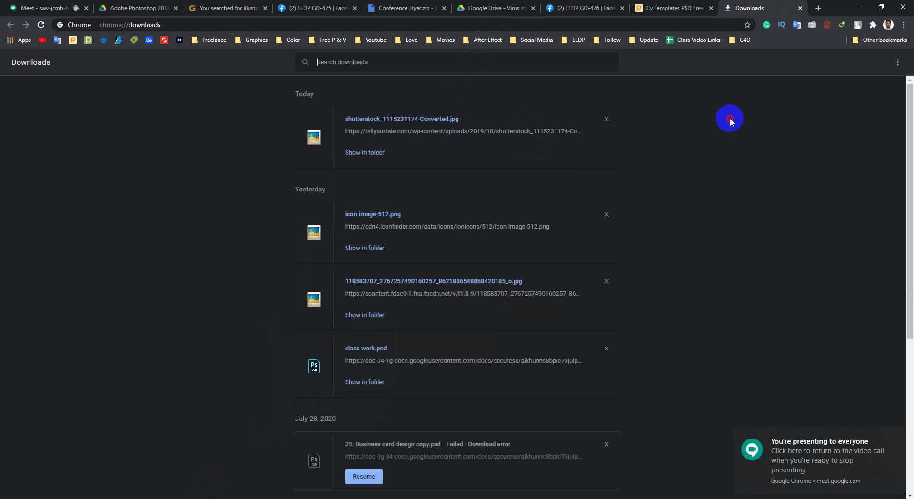
# Step: Close the Pikbest, Adobe Photoshop 2014, illustrator search, Conference Flyer and Drive virus scan pages, and return to the Meet call
pyautogui.click(671, 8)
pyautogui.scroll(10, 809, 119)
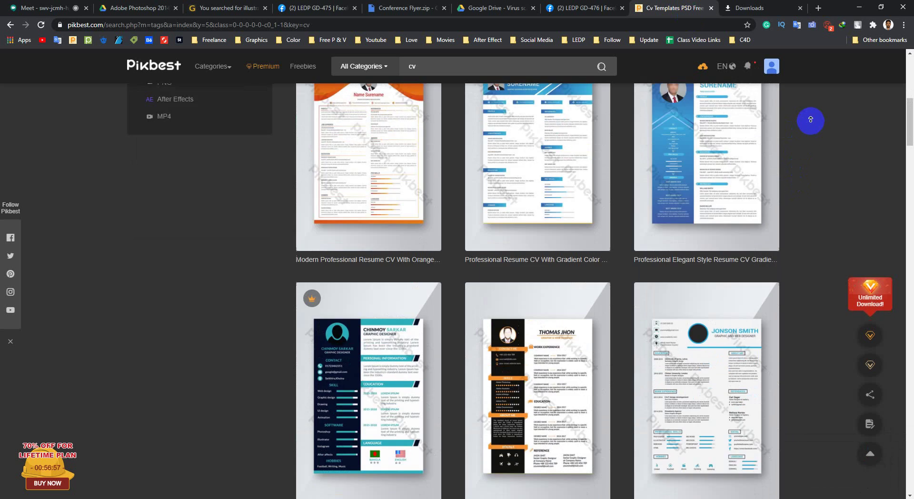
pyautogui.click(711, 8)
pyautogui.click(156, 4)
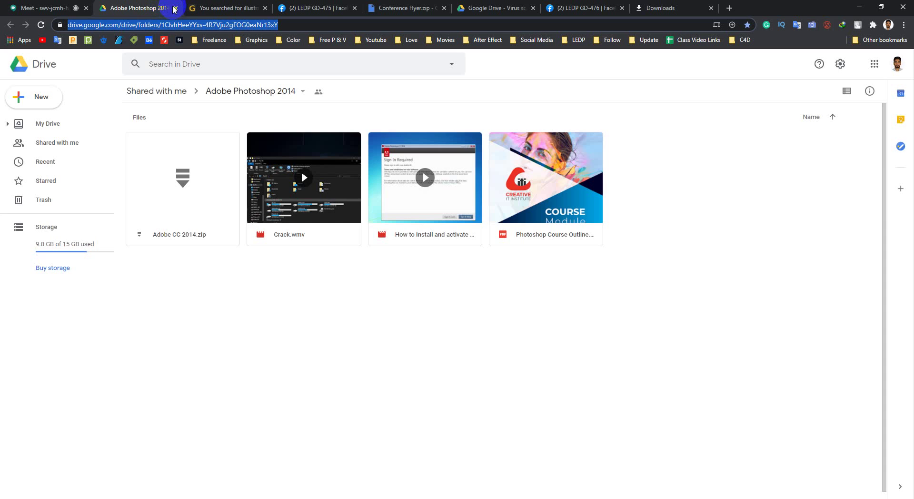
pyautogui.click(176, 7)
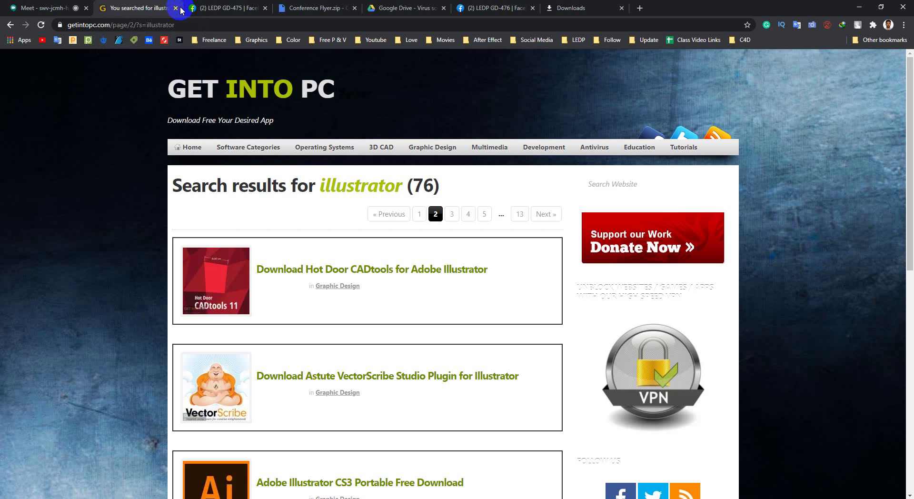
pyautogui.click(181, 8)
pyautogui.click(241, 8)
pyautogui.click(265, 8)
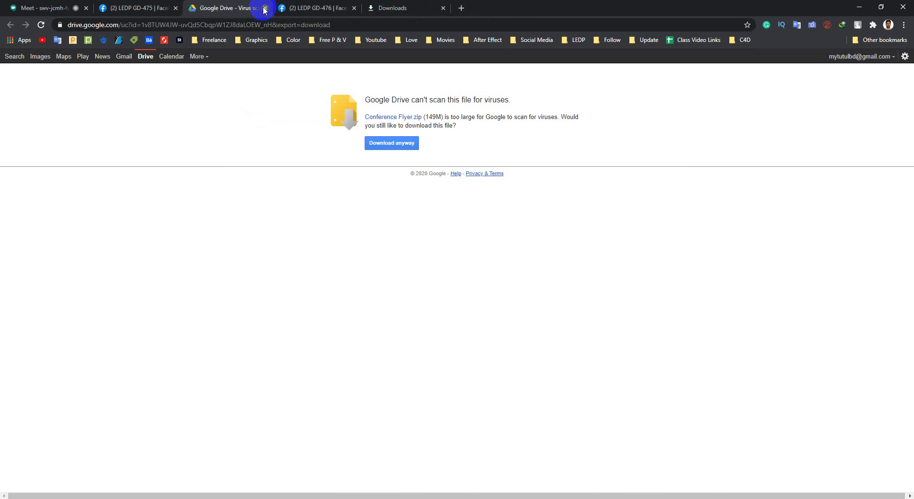
pyautogui.click(265, 8)
pyautogui.click(304, 8)
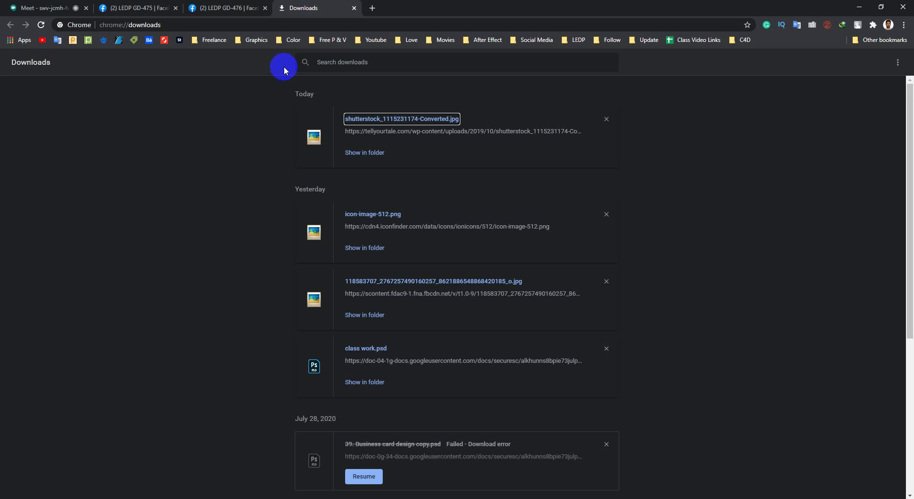
pyautogui.click(52, 8)
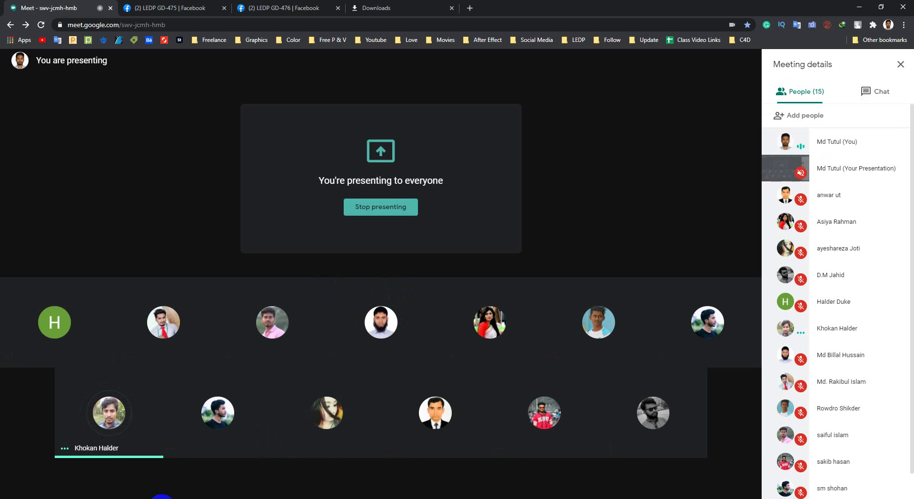
# Step: Bring up Photoshop briefly, and check the download progress of Conference Flyer.zip over the Meet call
pyautogui.click(161, 497)
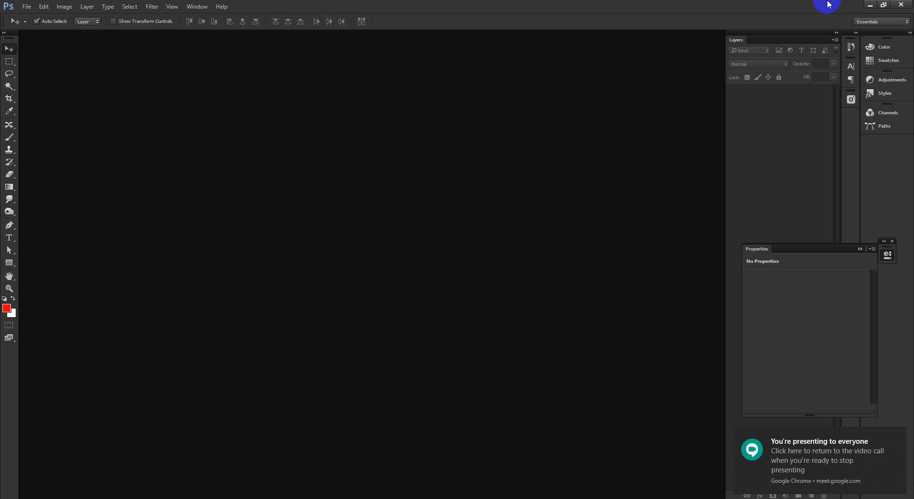
pyautogui.click(868, 5)
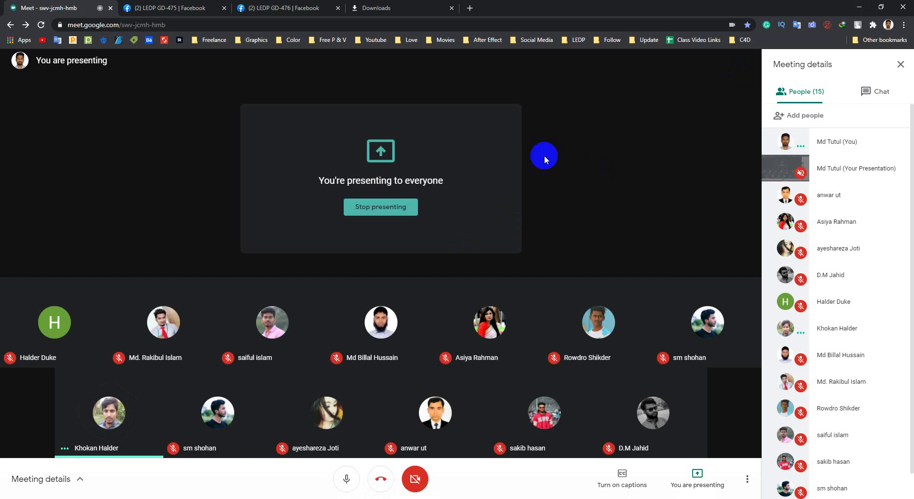
pyautogui.click(214, 494)
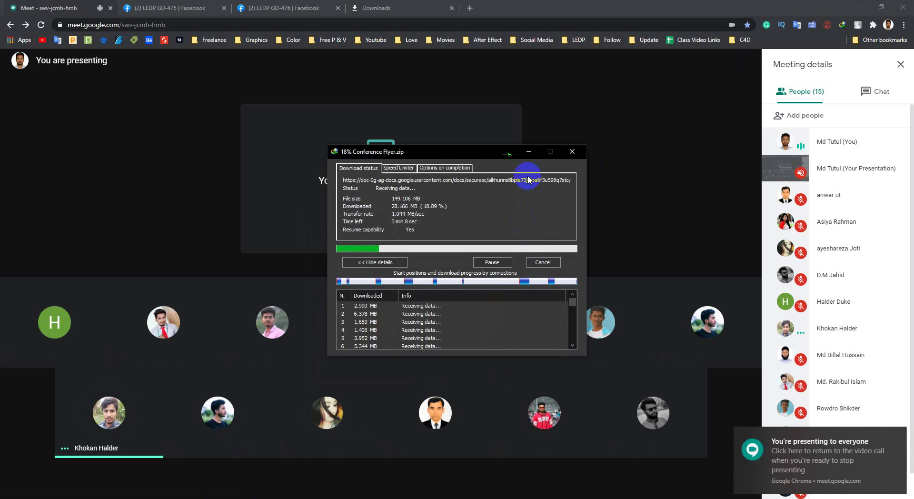
pyautogui.click(528, 152)
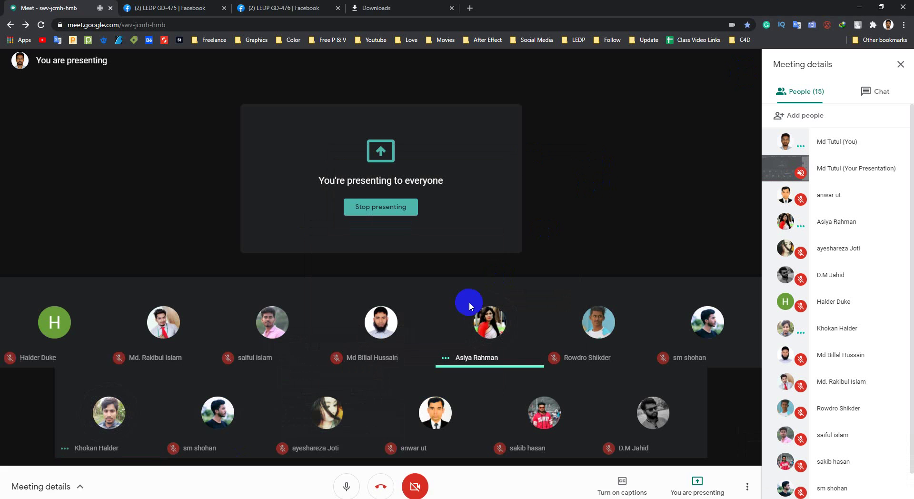
# Step: Admit the person asking to join the Meet call
pyautogui.moveTo(483, 304)
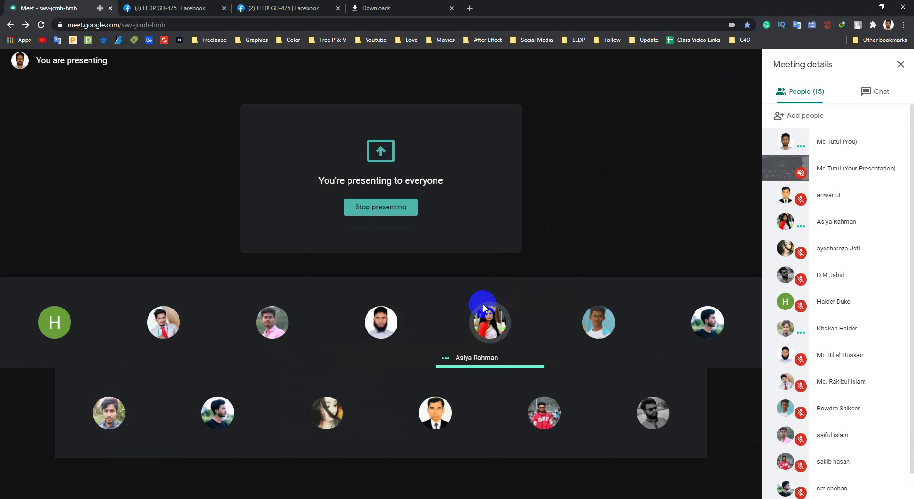
pyautogui.moveTo(451, 365)
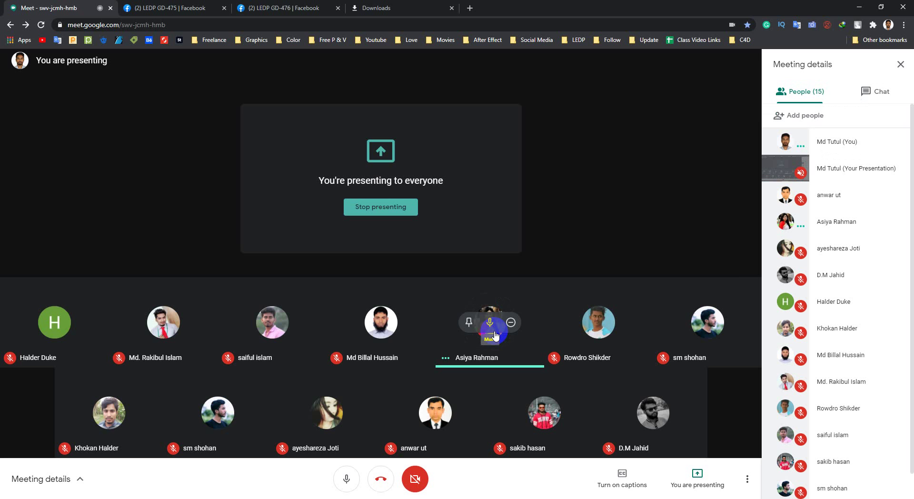
pyautogui.moveTo(406, 329)
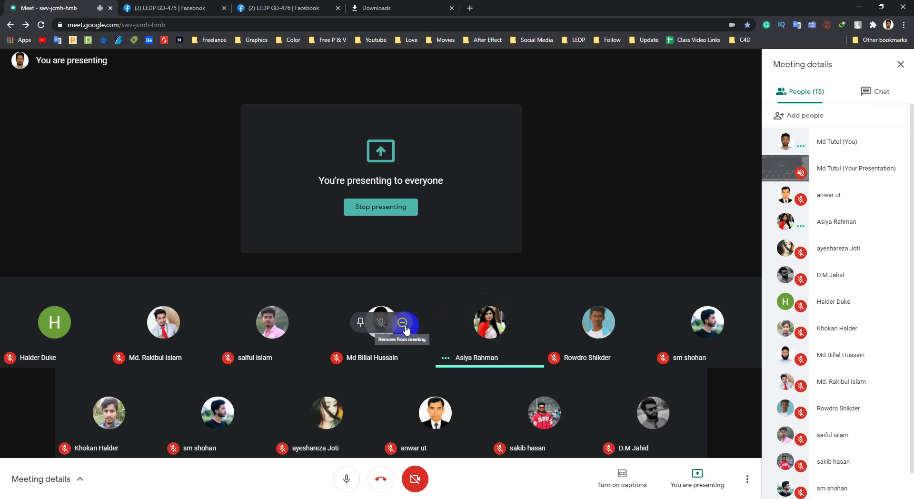
pyautogui.moveTo(546, 355)
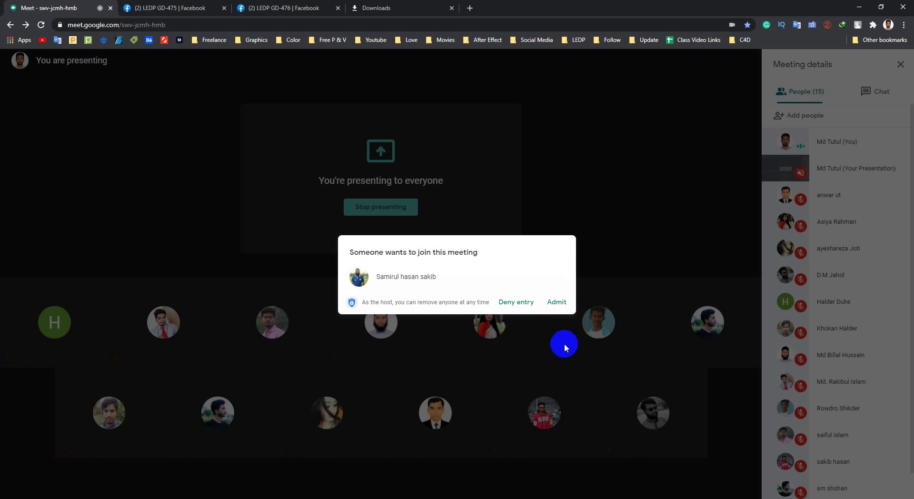
pyautogui.click(561, 303)
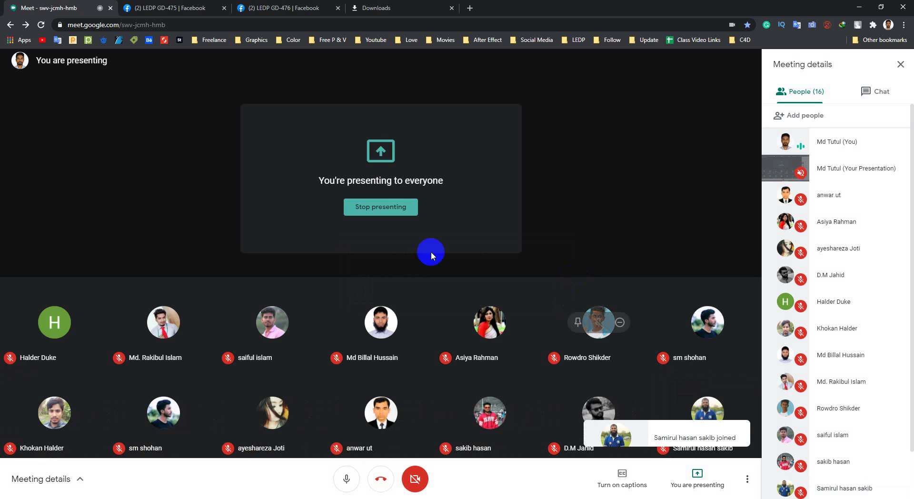
pyautogui.press('super')
pyautogui.press('super')
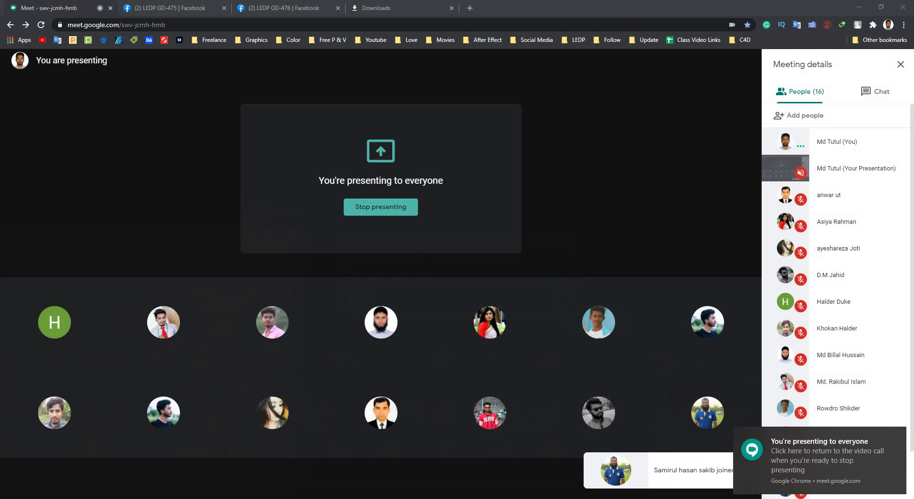
pyautogui.click(903, 495)
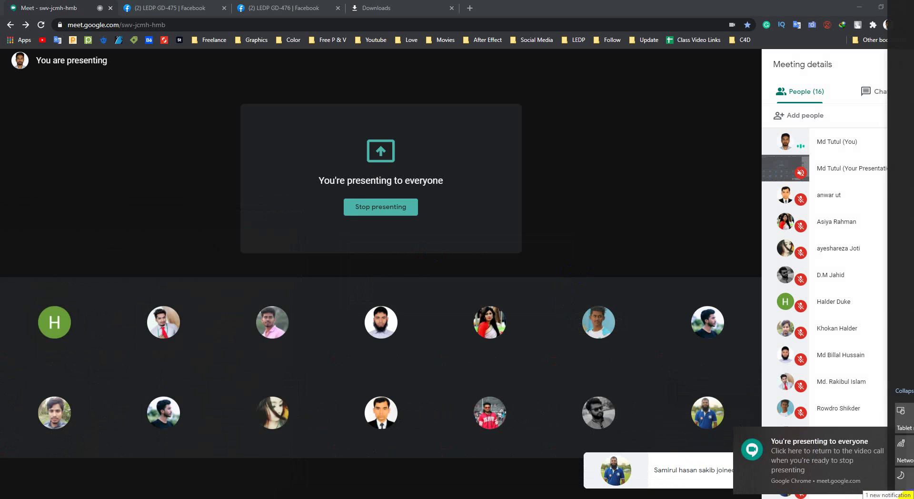
pyautogui.click(892, 391)
# Step: Admit the next person waiting to join the call and wait for the Conference Flyer.zip download to finish
pyautogui.click(603, 495)
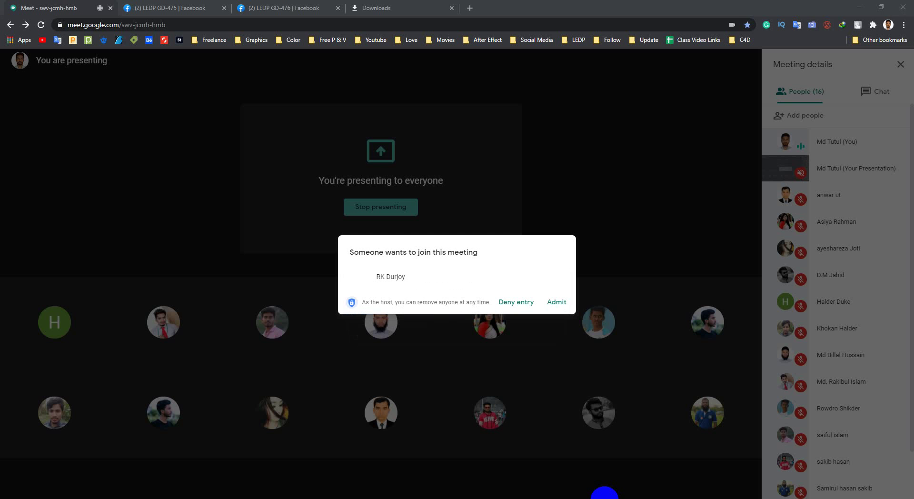
pyautogui.click(556, 302)
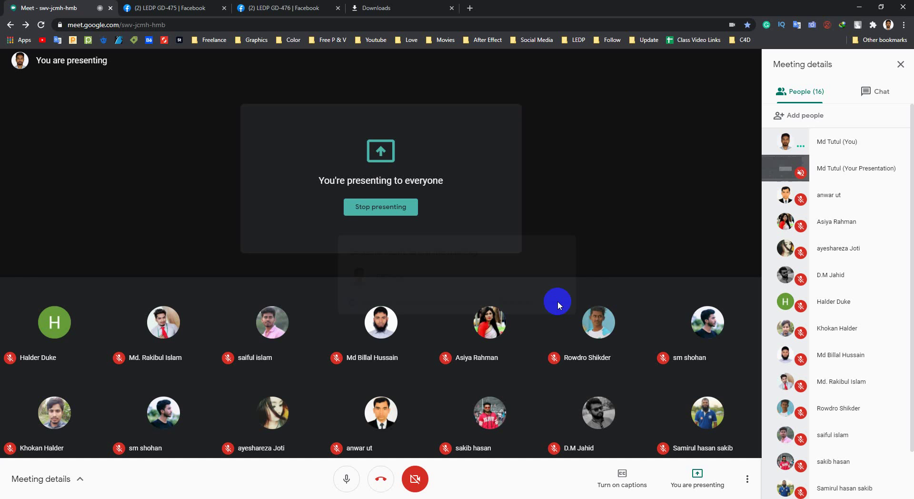
pyautogui.moveTo(557, 305)
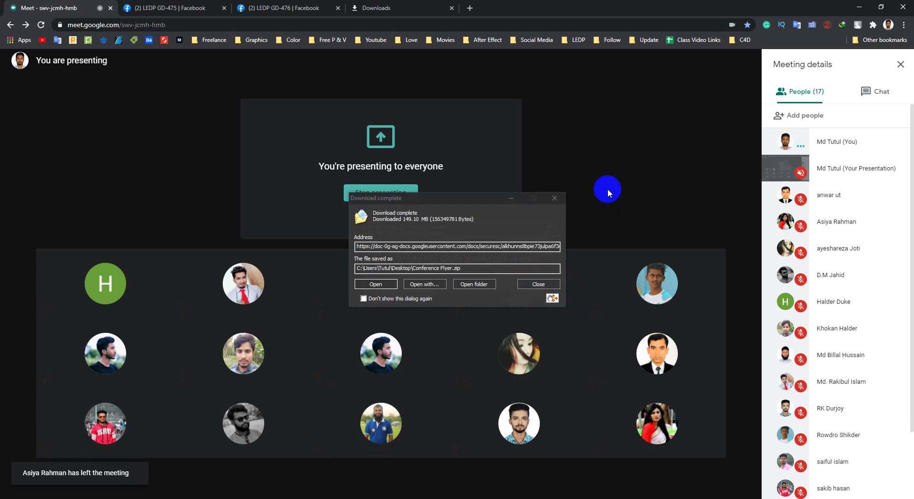
# Step: Close the download-complete dialog for Conference Flyer.zip and dismiss the download manager's trial and registration notices
pyautogui.click(554, 198)
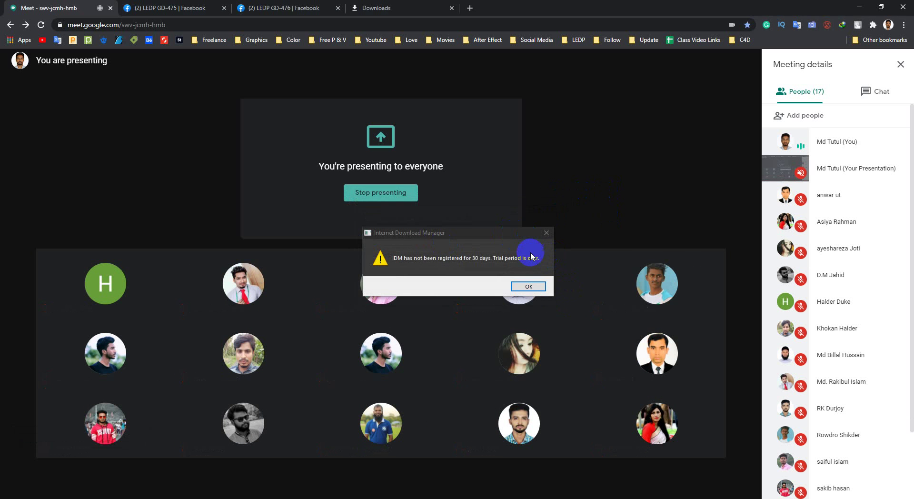
pyautogui.click(527, 287)
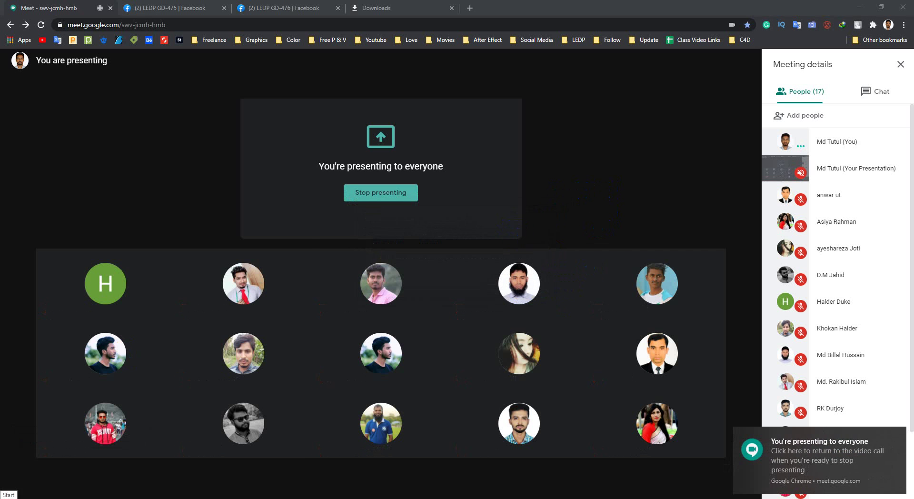
pyautogui.press('super')
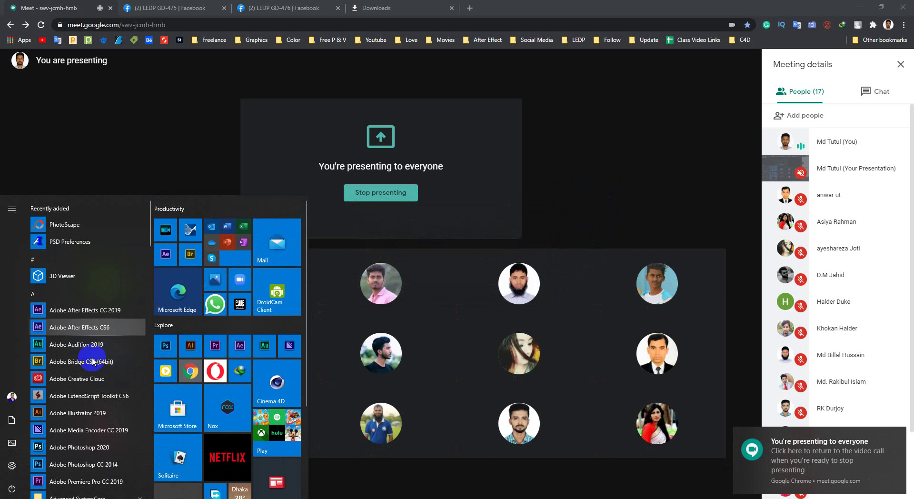
pyautogui.scroll(-3, 93, 414)
pyautogui.click(537, 197)
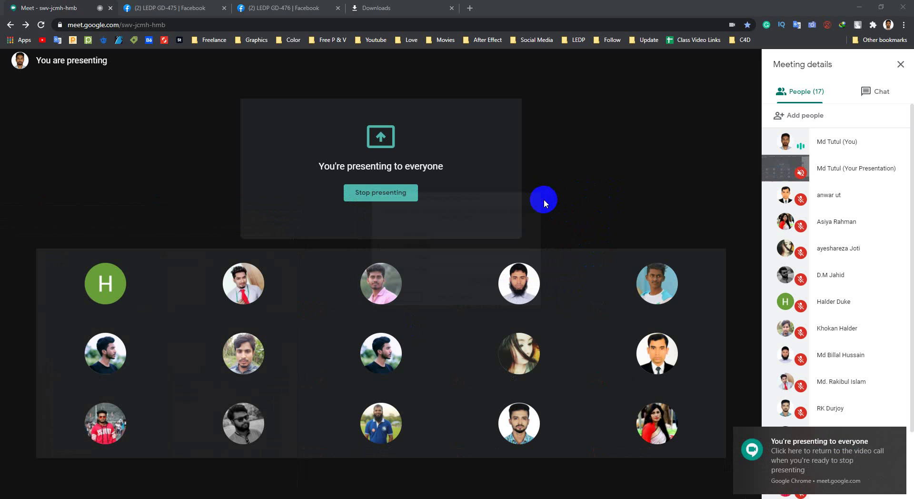
# Step: Examine the list of installed Adobe programs among the computer's applications, including the Illustrator and Photoshop versions
pyautogui.click(12, 483)
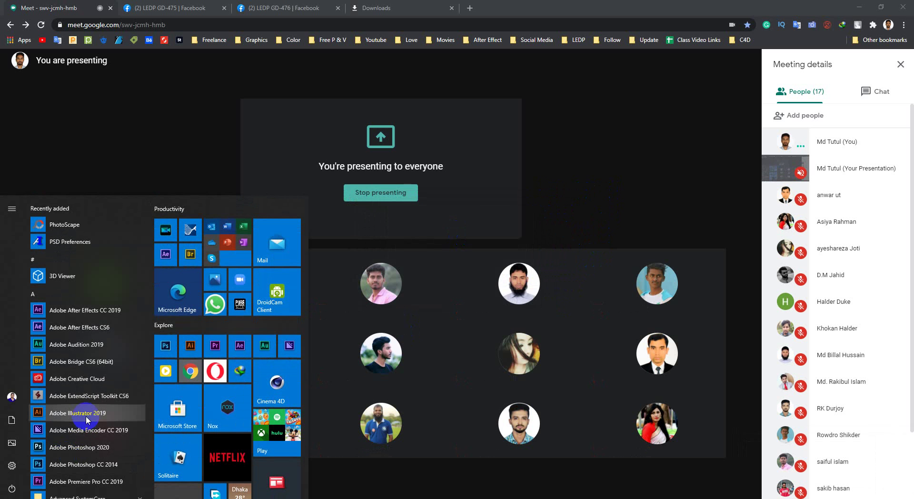
pyautogui.scroll(-3, 86, 418)
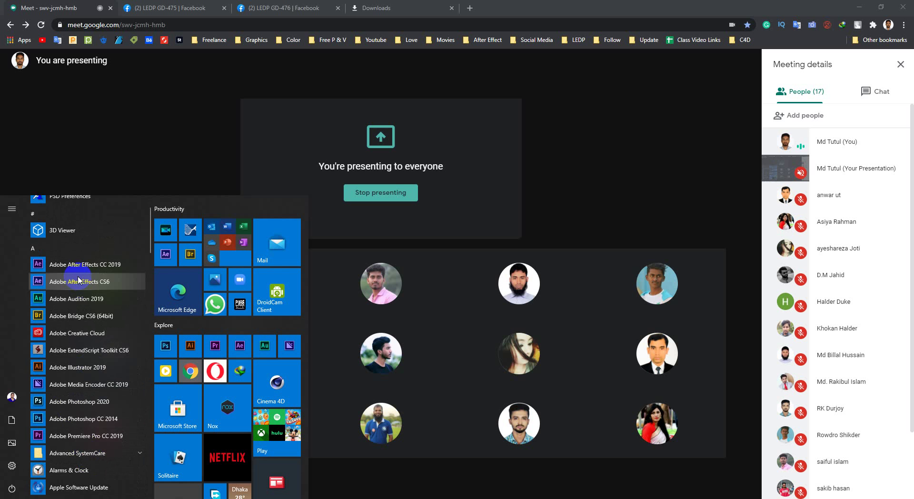
pyautogui.scroll(3, 92, 343)
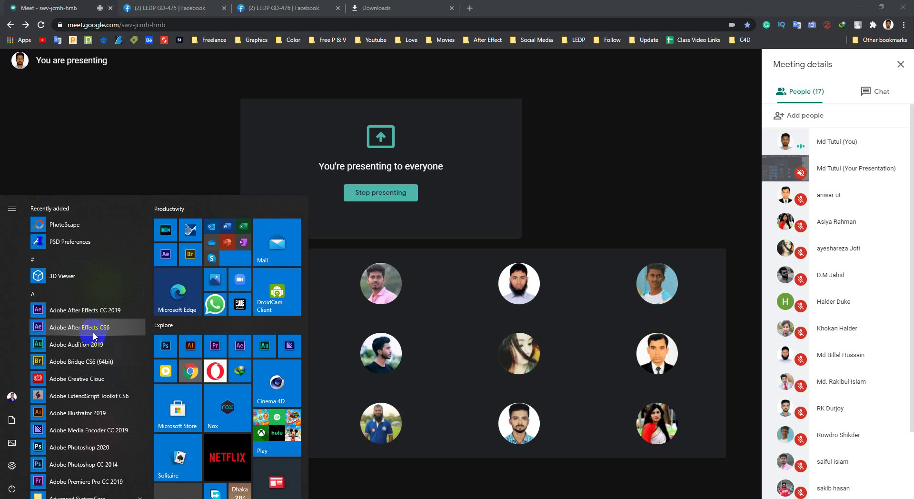
pyautogui.scroll(-6, 93, 335)
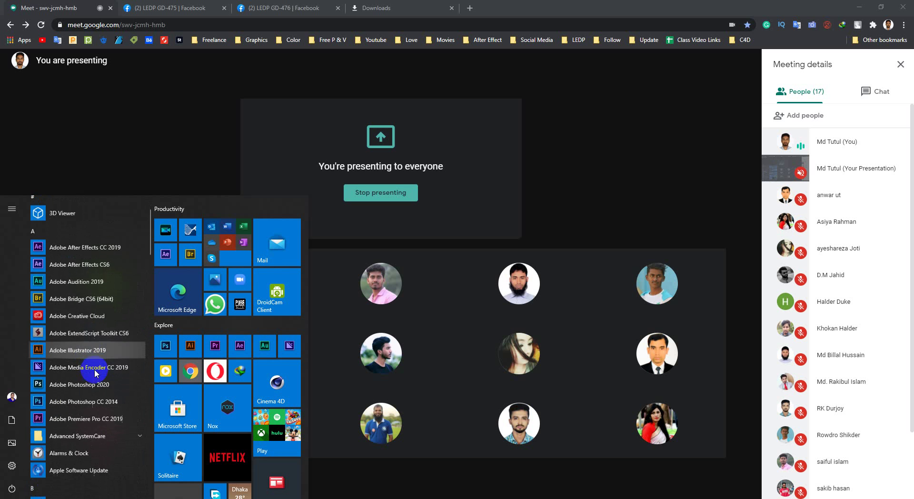
pyautogui.scroll(4, 93, 381)
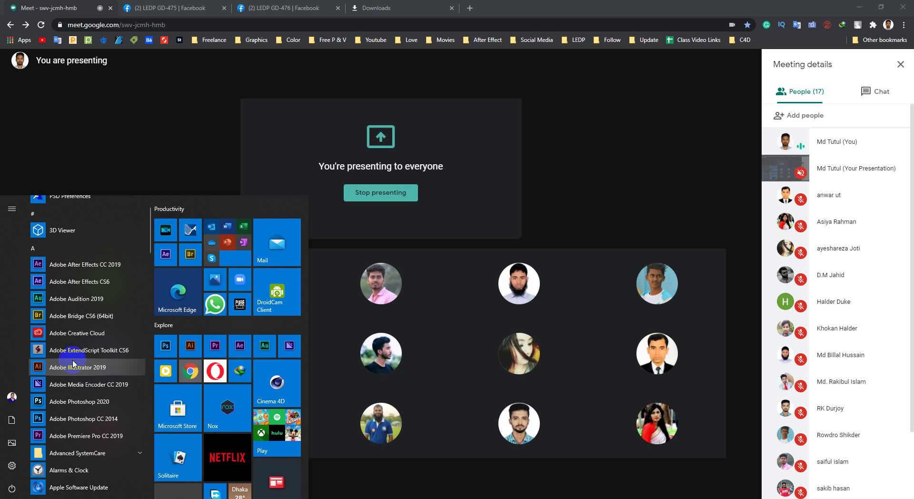
pyautogui.scroll(-3, 93, 376)
pyautogui.scroll(2, 93, 377)
pyautogui.scroll(3, 100, 290)
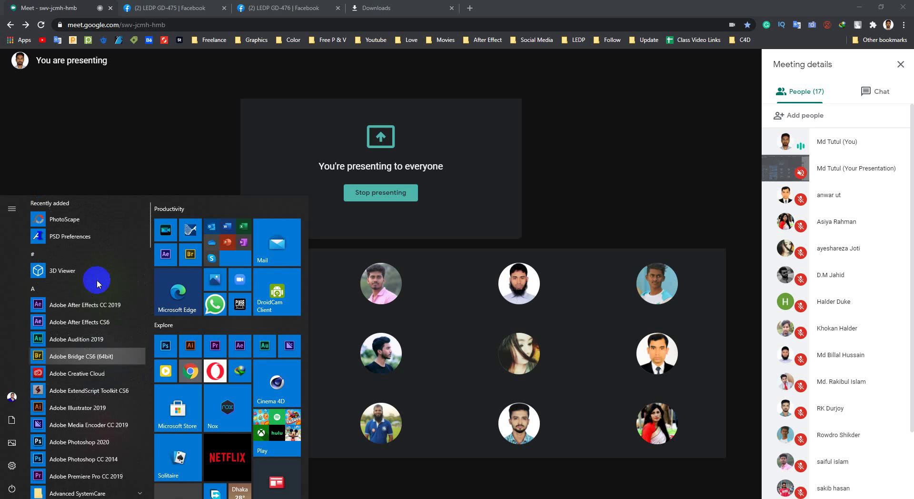
pyautogui.scroll(-2, 102, 285)
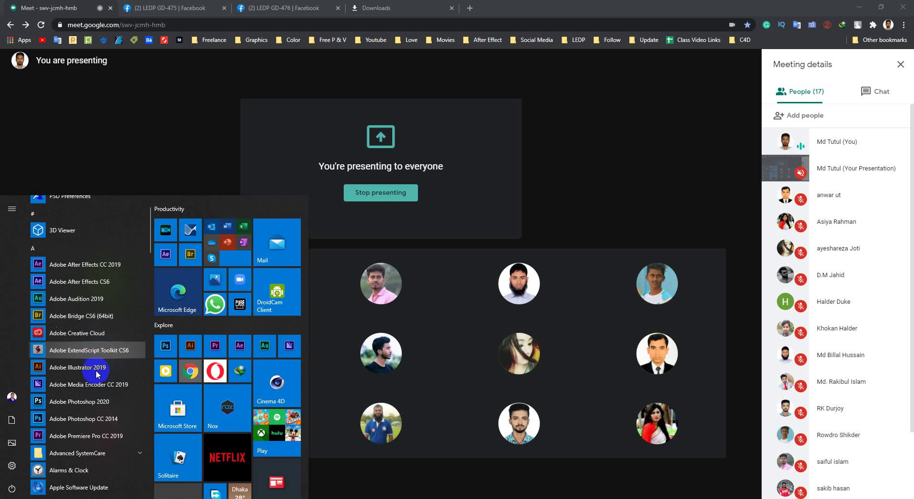
pyautogui.scroll(-1, 95, 376)
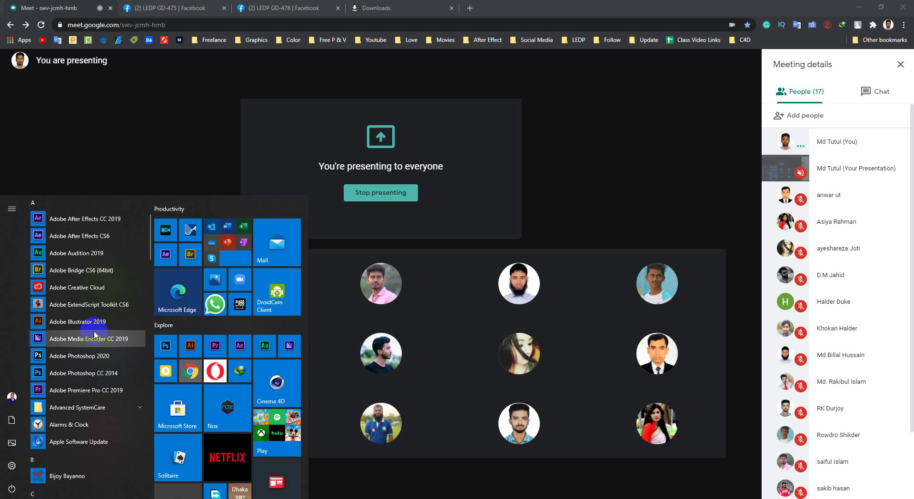
# Step: Launch Illustrator, and minimise Photoshop and the browser to reach and refresh the desktop
pyautogui.click(190, 492)
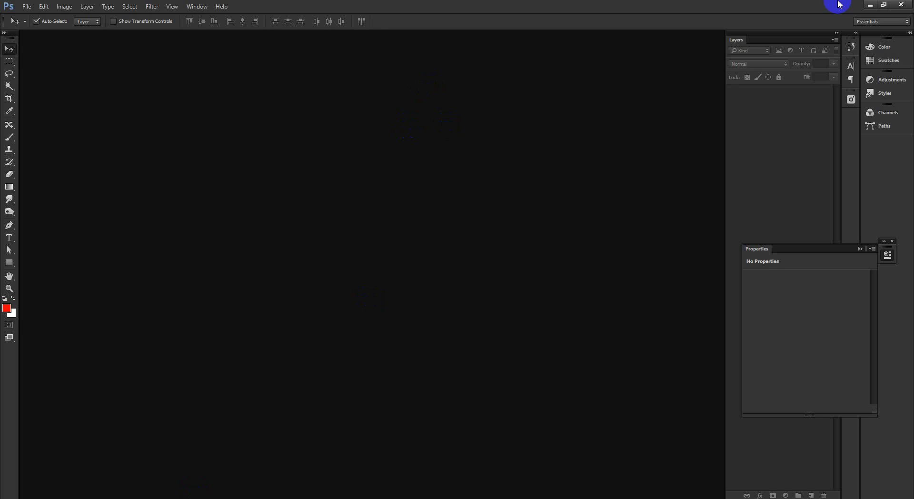
pyautogui.click(869, 5)
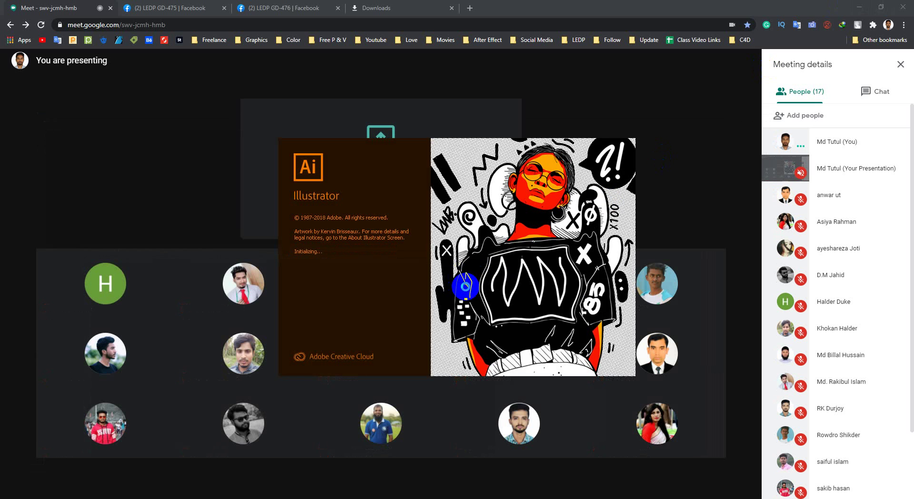
pyautogui.click(859, 7)
pyautogui.rightClick(407, 112)
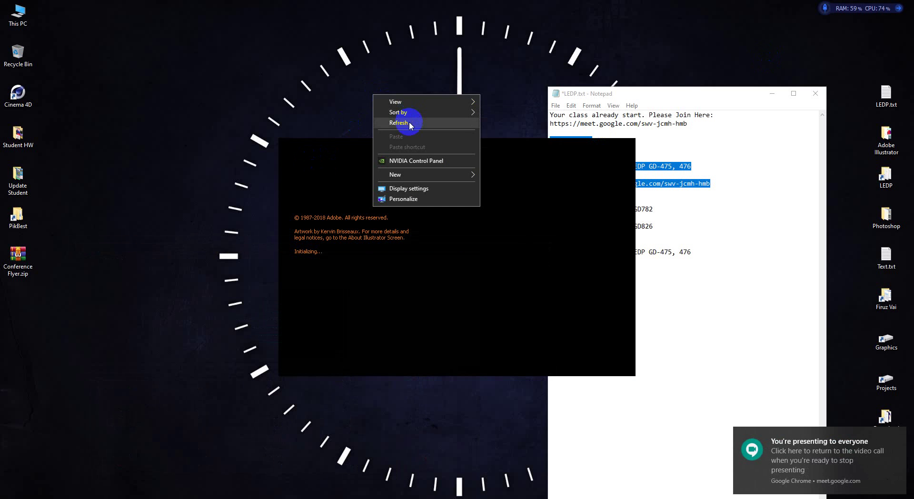
pyautogui.click(408, 123)
# Step: Close the LEDP.txt note with its changes saved, and refresh the desktop
pyautogui.click(812, 94)
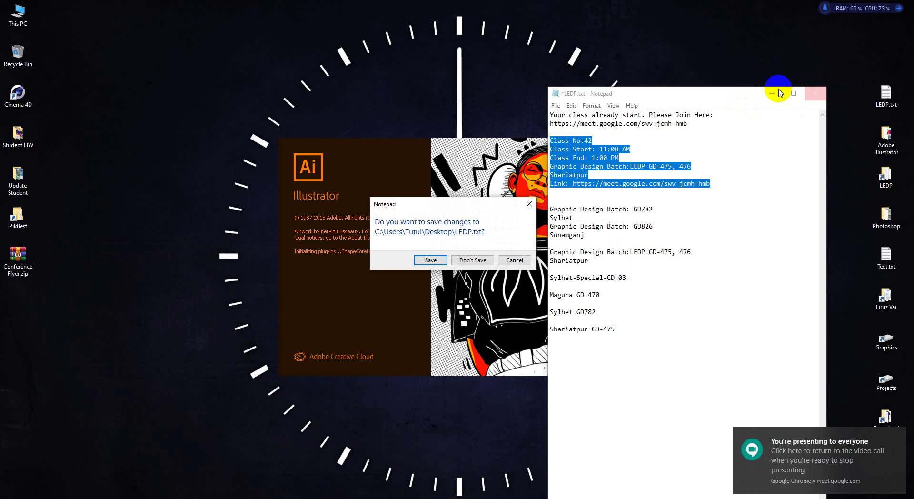
pyautogui.click(431, 260)
pyautogui.rightClick(708, 177)
pyautogui.click(736, 205)
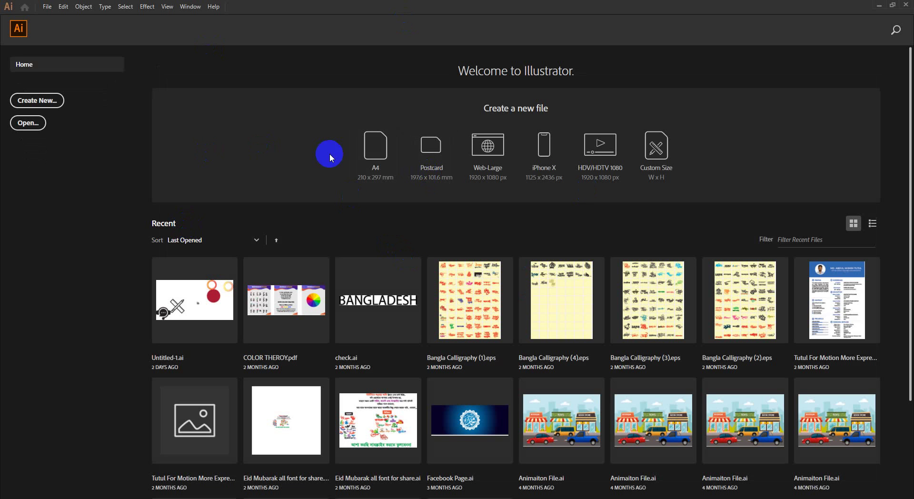
# Step: Create a new A4 document in Illustrator and reset the workspace to Essentials Classic, without floating panels
pyautogui.click(373, 150)
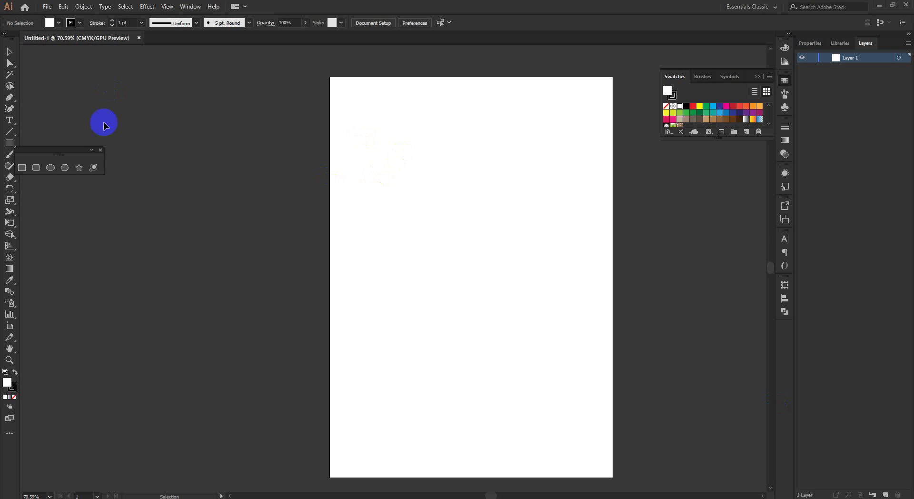
pyautogui.click(99, 151)
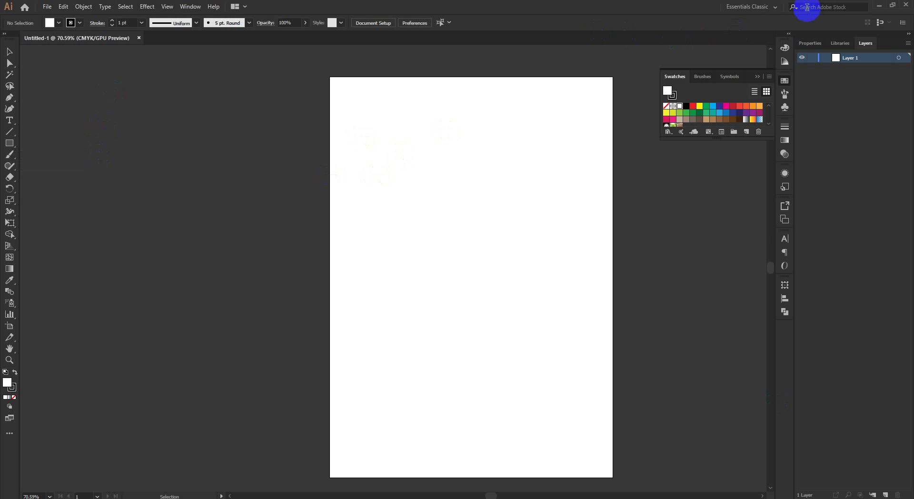
pyautogui.click(761, 6)
pyautogui.click(758, 39)
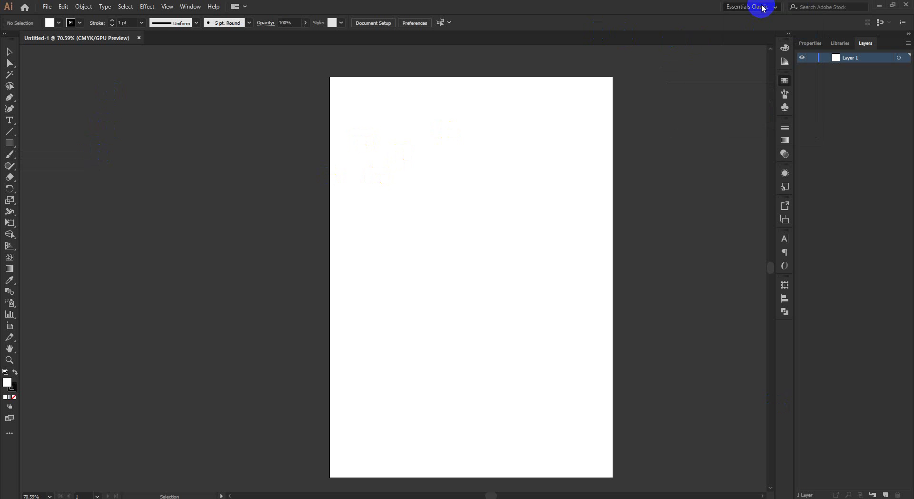
pyautogui.click(761, 6)
pyautogui.click(770, 116)
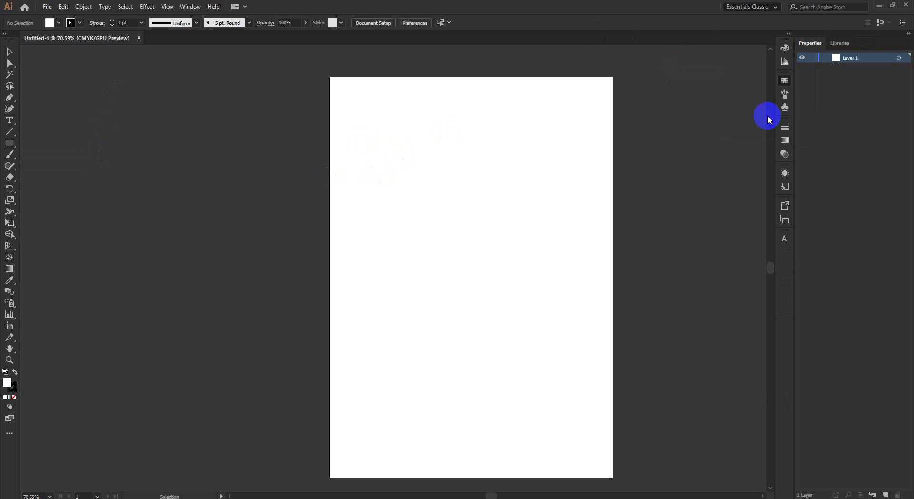
pyautogui.hotkey('ctrl', '1')
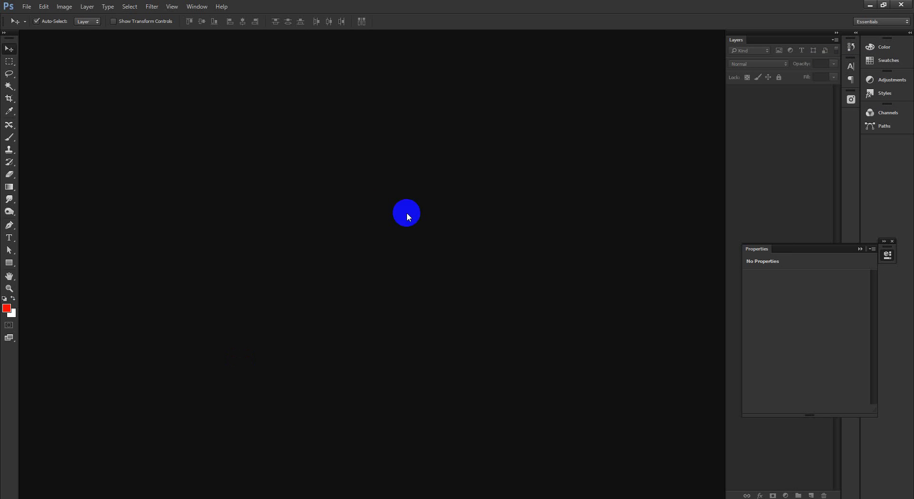
# Step: Create a new Photoshop document with the International Paper A4 preset, 210 × 297 mm, 300 pixels/inch, RGB and a white background
pyautogui.click(26, 7)
pyautogui.click(31, 18)
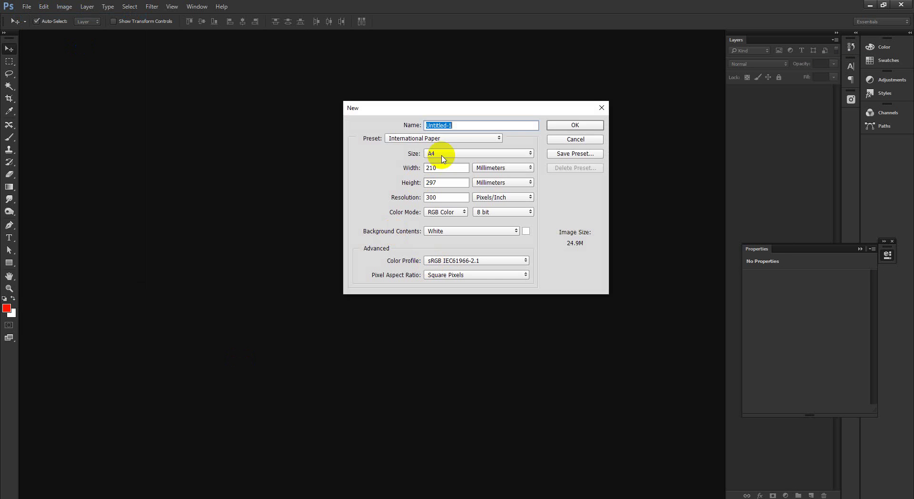
pyautogui.click(566, 127)
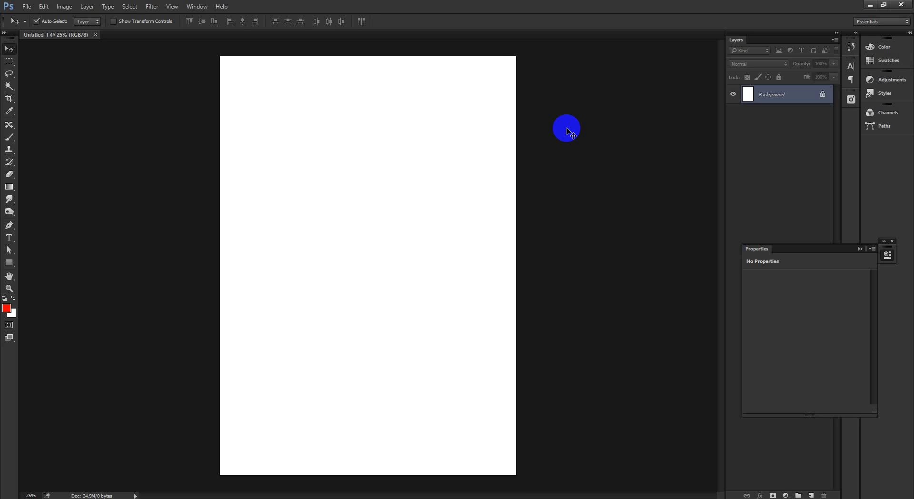
pyautogui.hotkey('ctrl', '0')
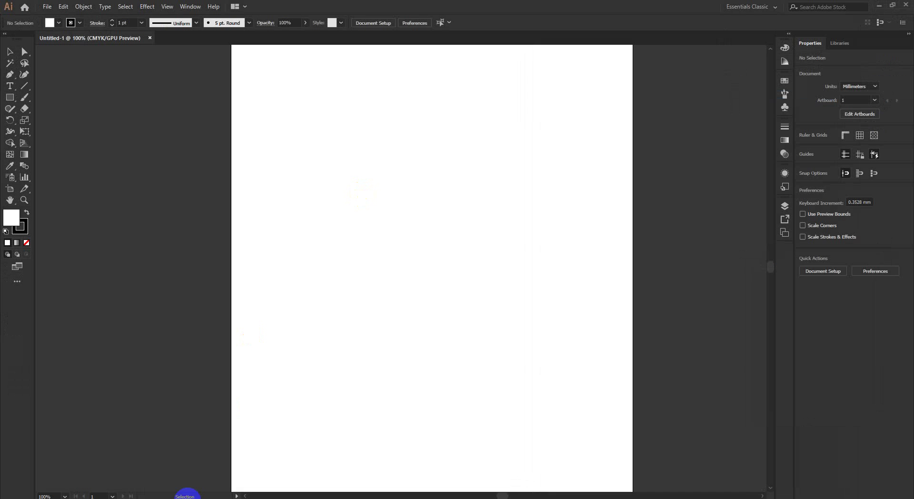
# Step: Compare the Illustrator and Photoshop documents, and set Illustrator's toolbox to a single column
pyautogui.hotkey('ctrl', '0')
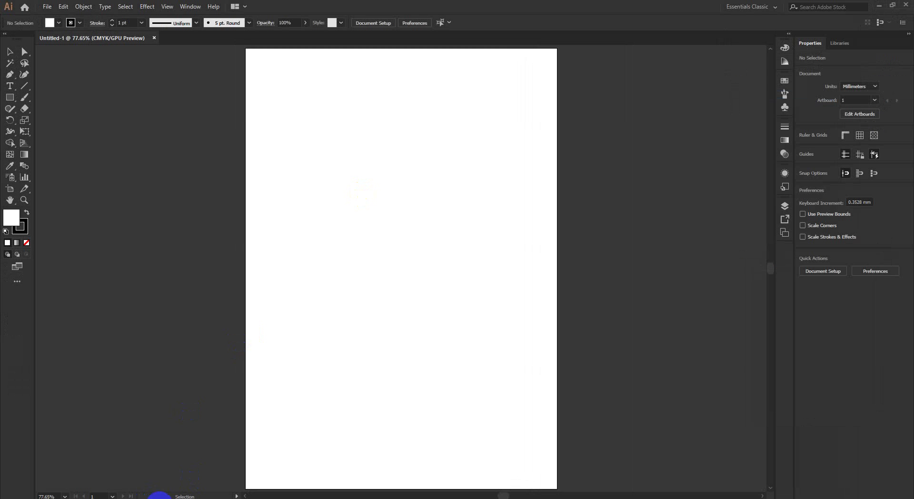
pyautogui.click(173, 497)
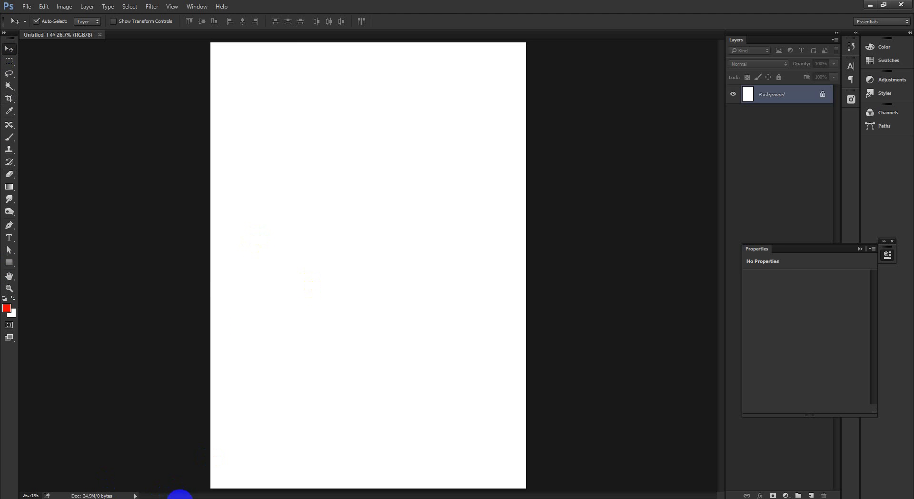
pyautogui.click(192, 495)
pyautogui.click(5, 34)
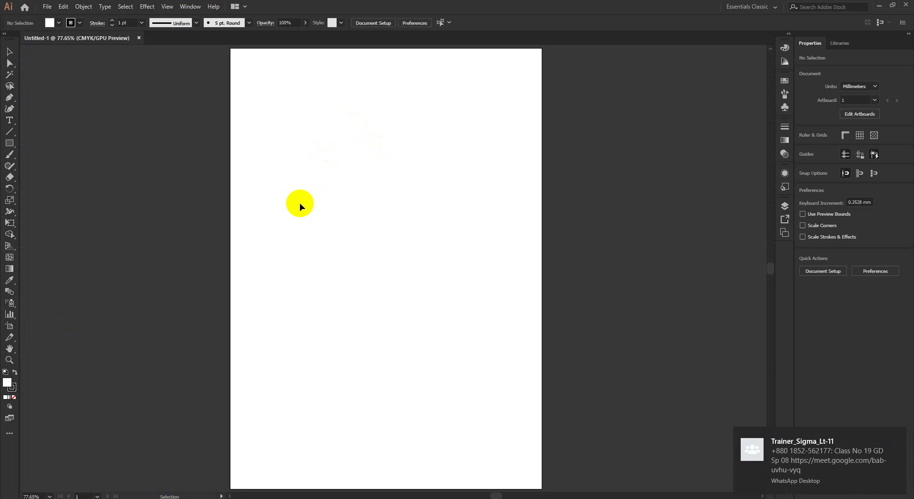
# Step: Minimise Photoshop and Illustrator to return to the desktop, and refresh it
pyautogui.hotkey('alt', 'Tab')
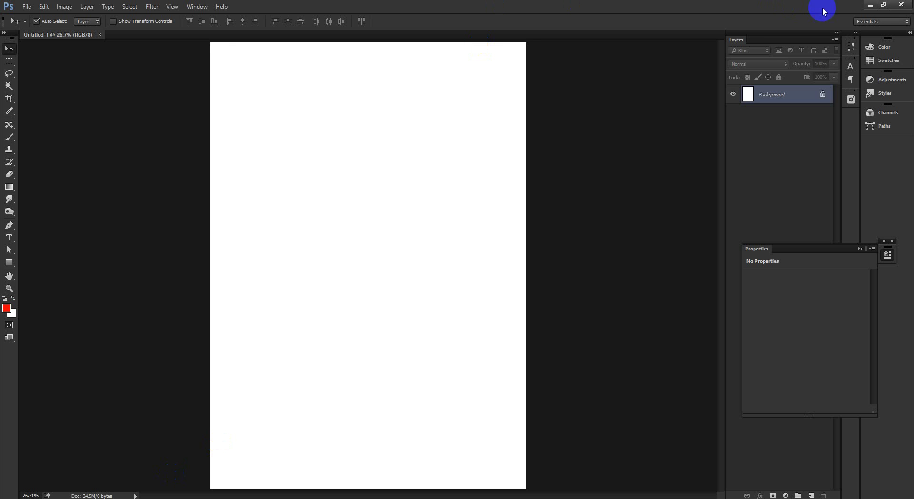
pyautogui.click(869, 5)
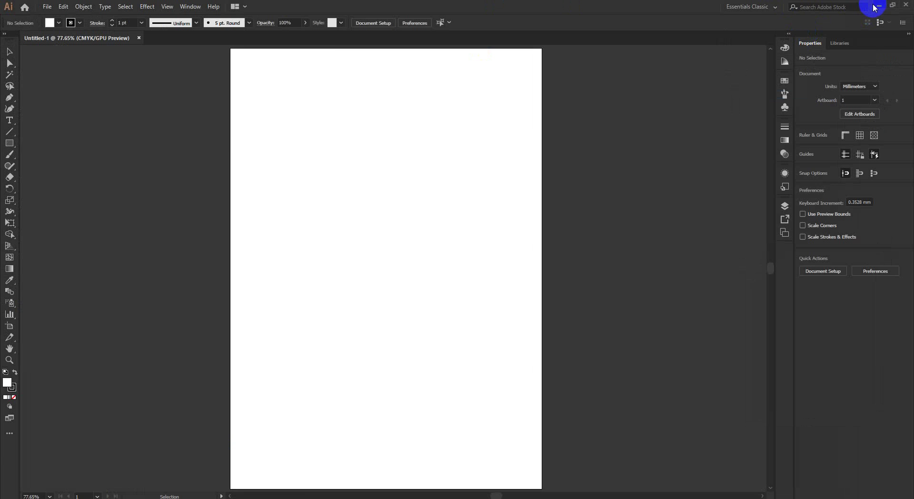
pyautogui.click(879, 5)
pyautogui.rightClick(652, 191)
pyautogui.click(655, 199)
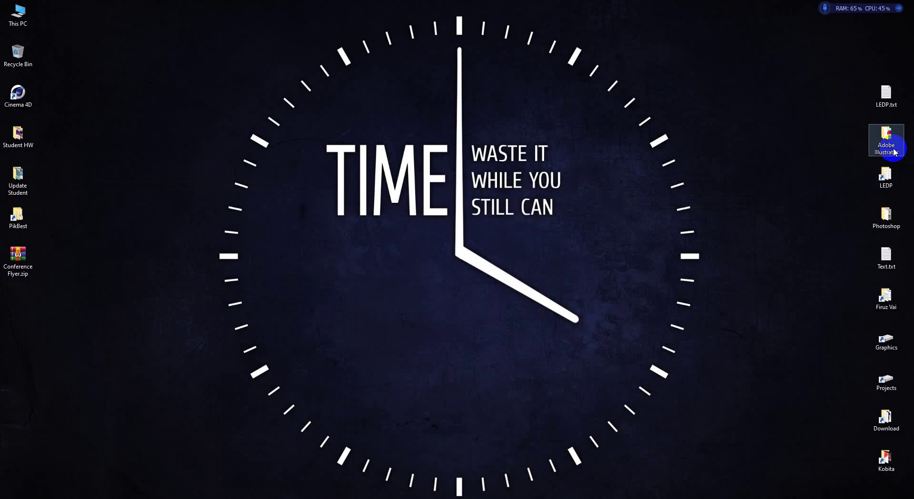
# Step: Open the vector and raster comparison image from the desktop's Adobe Illustrator folder and examine the edges of the raster circles
pyautogui.doubleClick(886, 139)
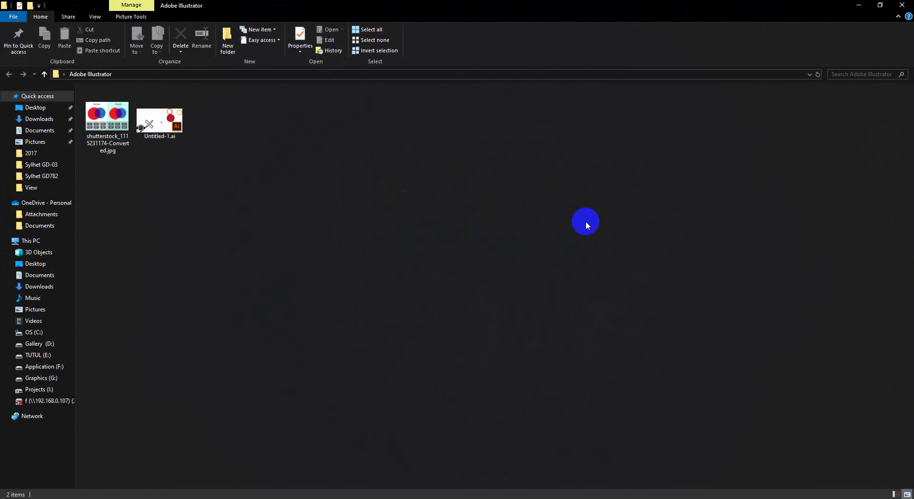
pyautogui.click(99, 116)
pyautogui.doubleClick(99, 116)
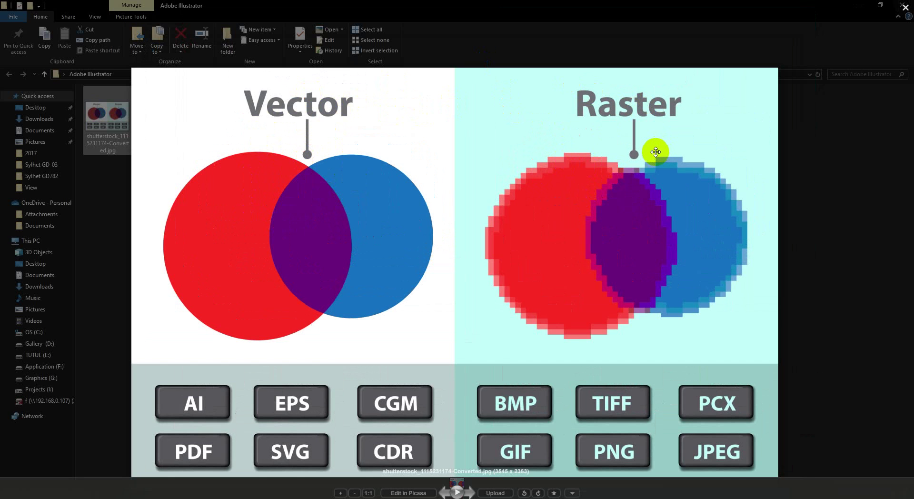
pyautogui.scroll(1, 643, 213)
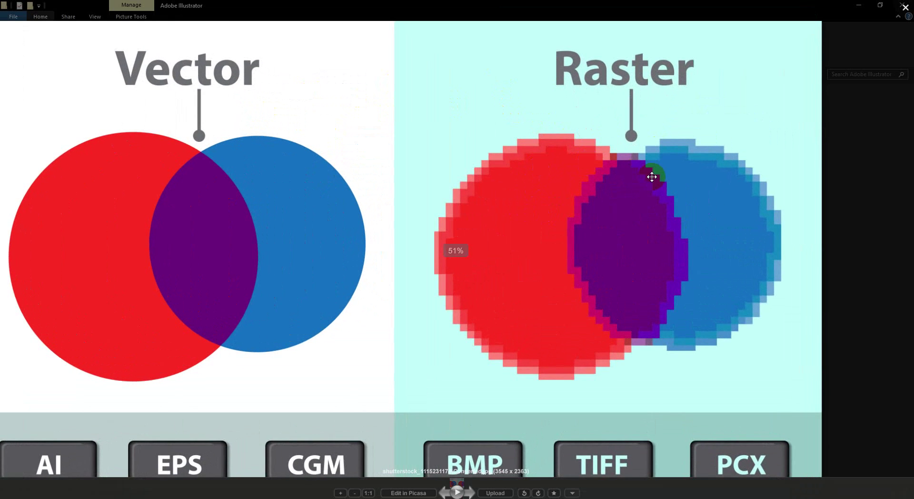
pyautogui.scroll(-1, 653, 181)
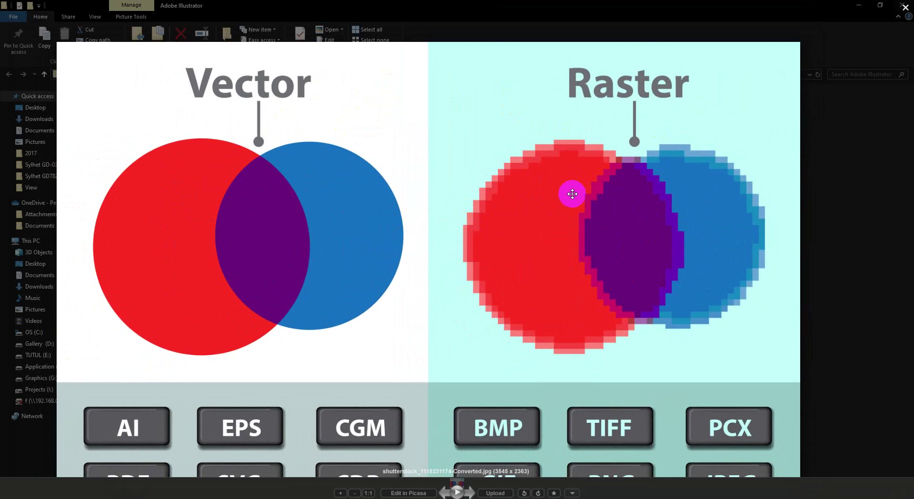
# Step: Close the comparison image and draw a red square about 906 px wide on the blank Photoshop document
pyautogui.scroll(-1, 571, 194)
pyautogui.click(905, 7)
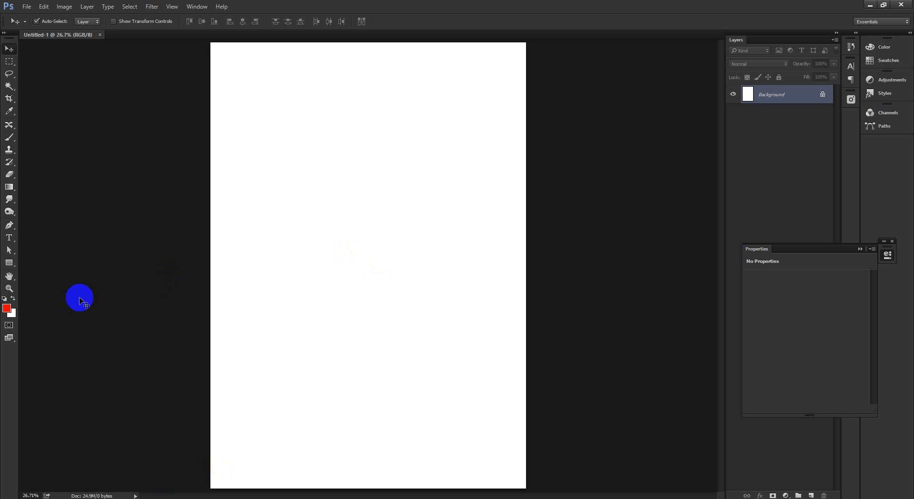
pyautogui.click(9, 263)
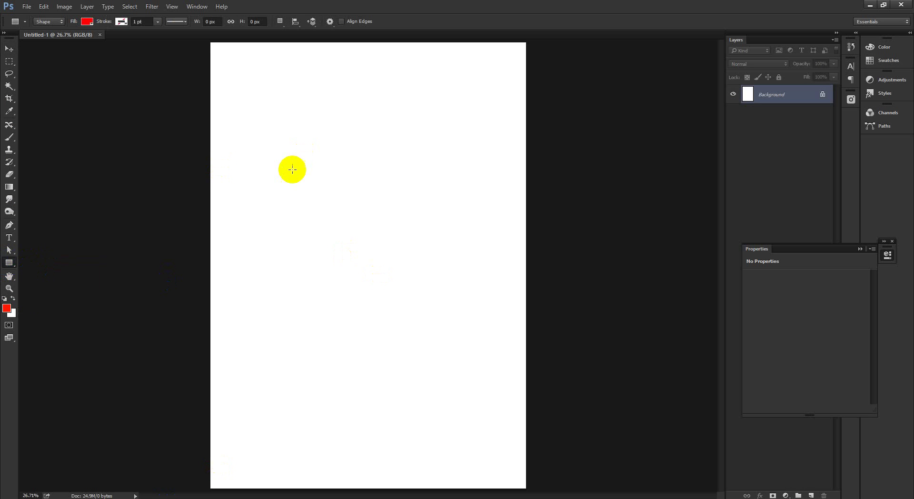
pyautogui.moveTo(290, 171); pyautogui.dragTo(452, 285)
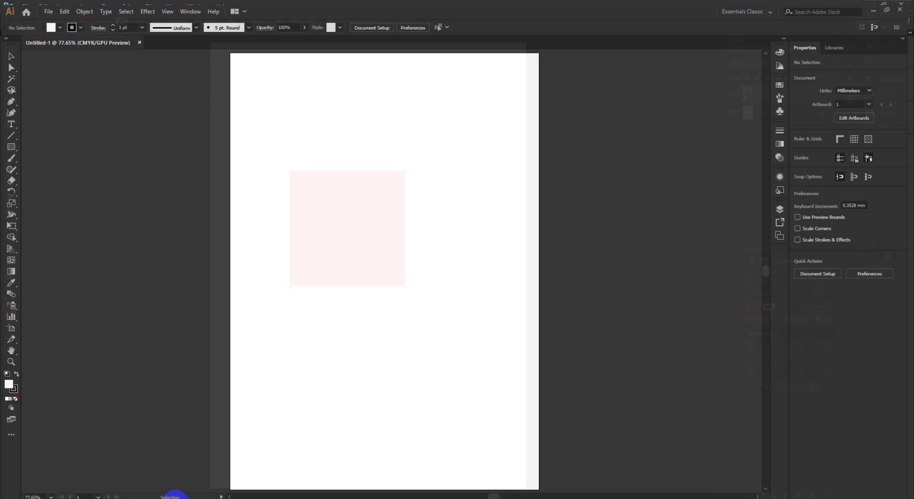
# Step: Switch to Illustrator, draw a square about 116.4 mm wide on the artboard and fill it with red
pyautogui.click(9, 142)
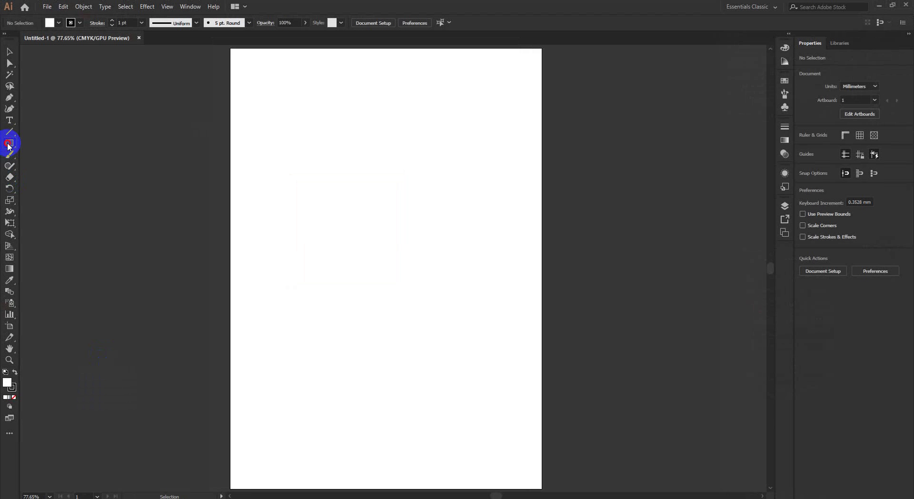
pyautogui.moveTo(335, 163); pyautogui.dragTo(464, 334)
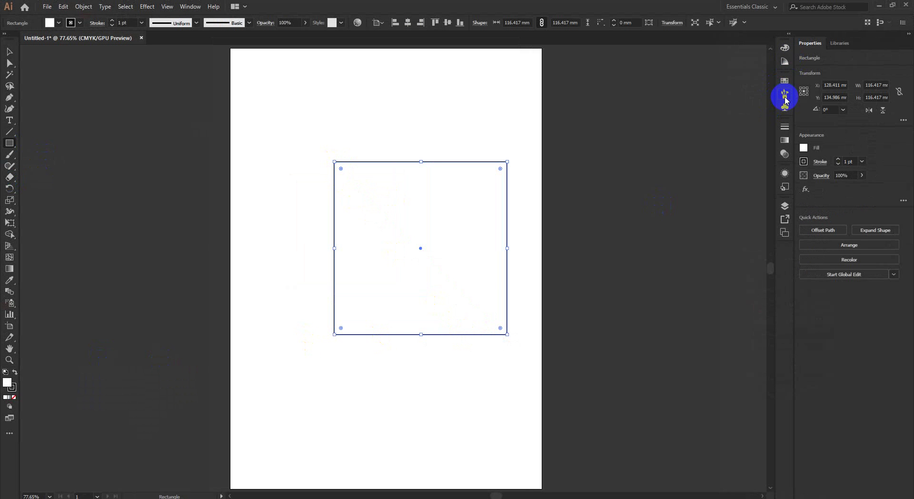
pyautogui.click(784, 79)
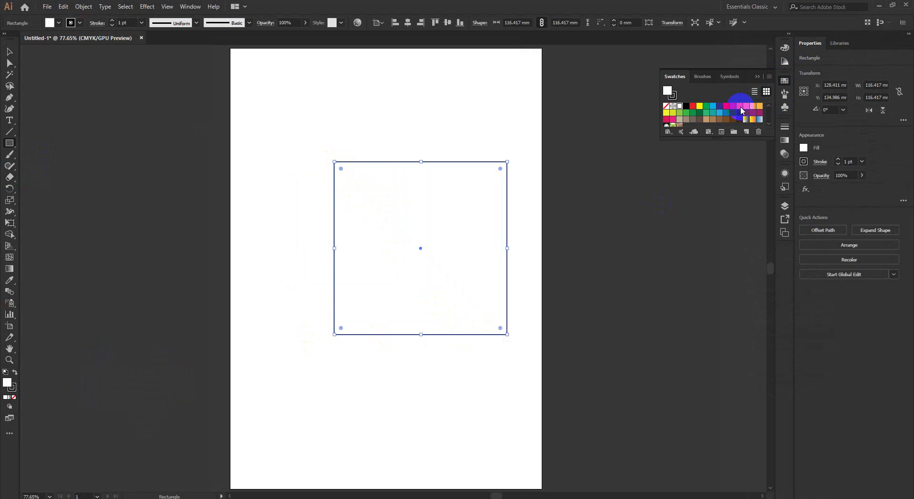
pyautogui.scroll(-3, 740, 111)
pyautogui.click(672, 121)
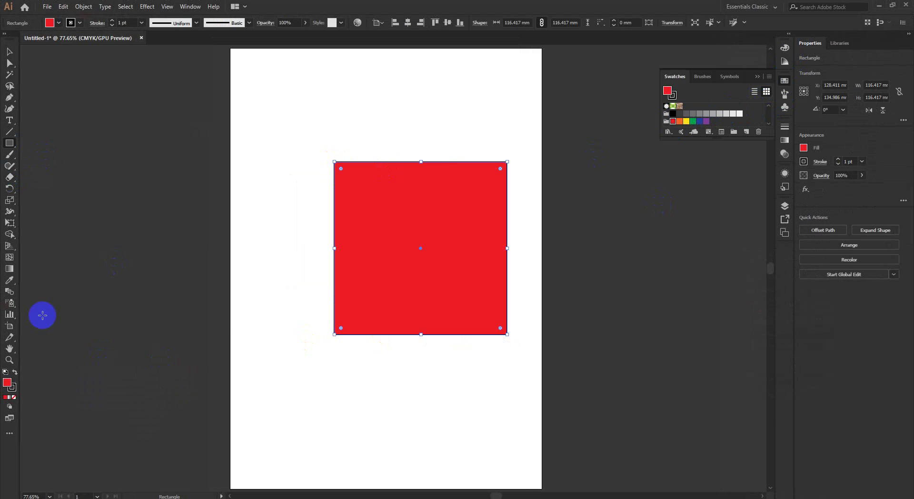
# Step: Remove the stroke from the red square and return to the Selection tool
pyautogui.click(11, 385)
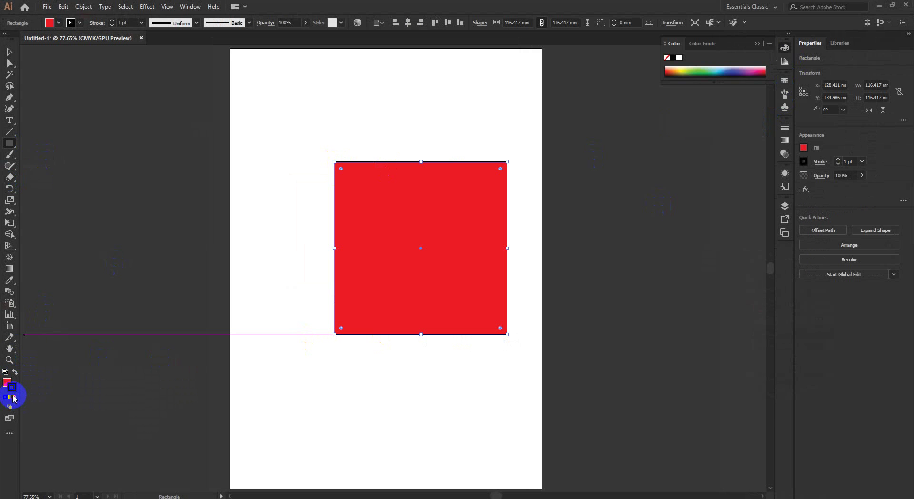
pyautogui.click(13, 398)
pyautogui.click(9, 52)
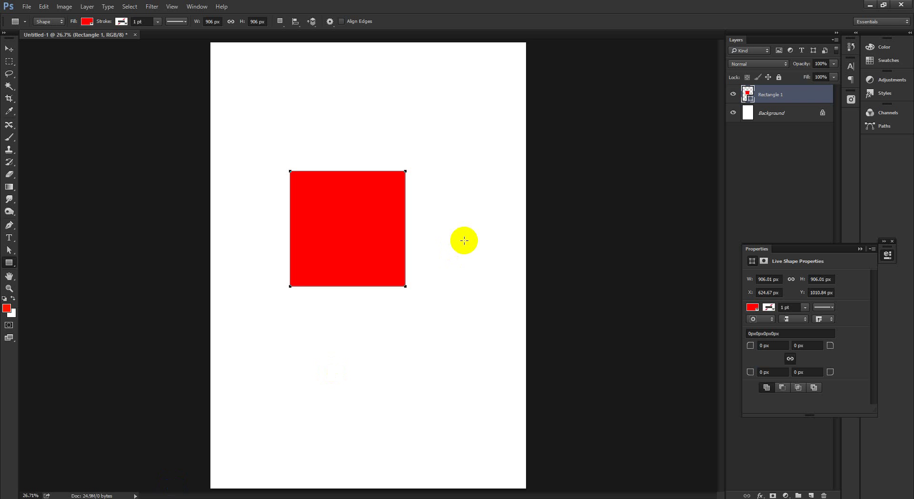
# Step: Switch to Photoshop and examine the red square's pixel grid at magnifications up to 3200%
pyautogui.press('v')
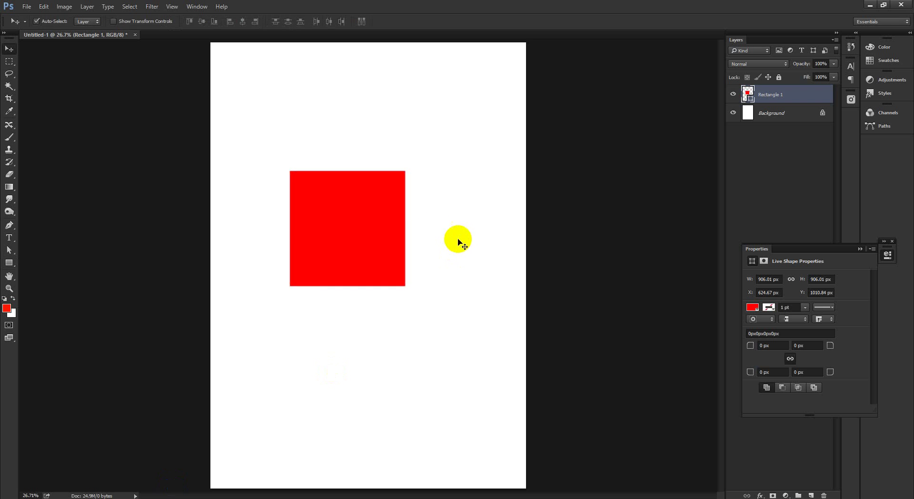
pyautogui.hotkey('ctrl', 'space')
pyautogui.moveTo(322, 190); pyautogui.dragTo(452, 300)
pyautogui.hotkey('ctrl', '0')
pyautogui.moveTo(357, 227); pyautogui.dragTo(554, 291)
pyautogui.hotkey('ctrl', '0')
pyautogui.moveTo(364, 230); pyautogui.dragTo(35, 443)
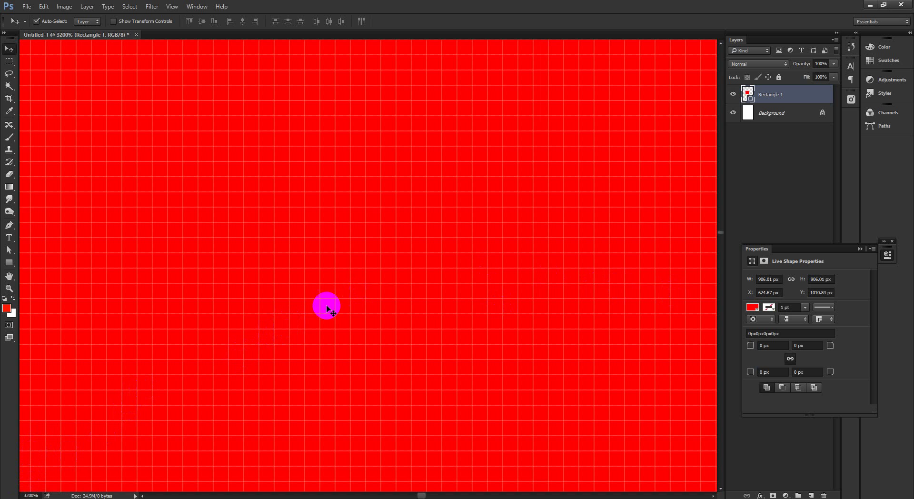
pyautogui.hotkey('ctrl', 'space')
pyautogui.moveTo(437, 291); pyautogui.dragTo(471, 221)
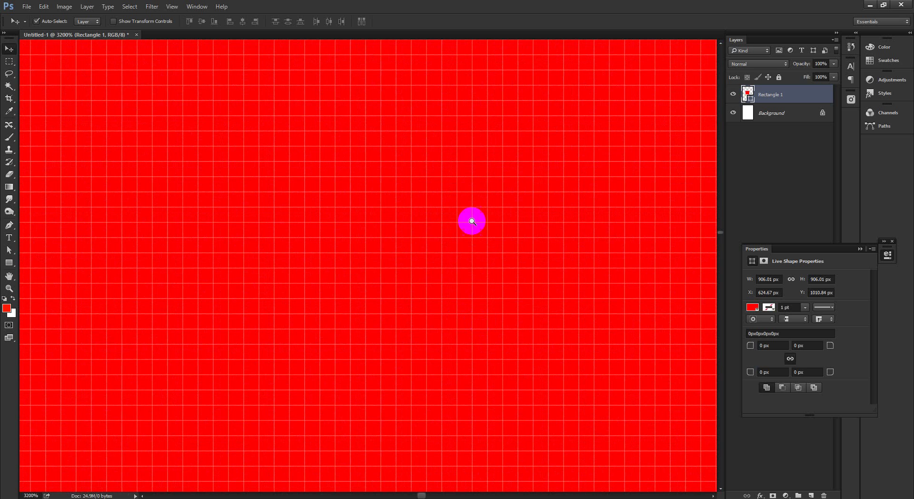
pyautogui.hotkey('ctrl', 'space')
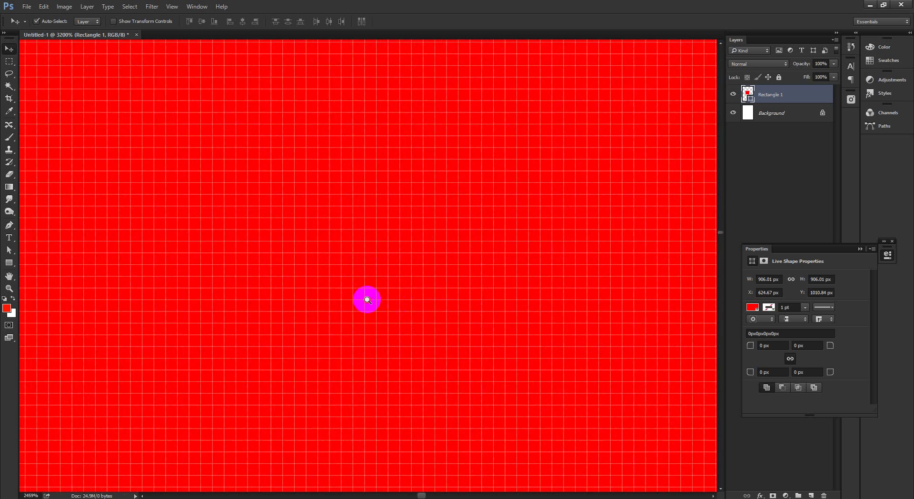
pyautogui.moveTo(367, 299); pyautogui.dragTo(255, 281)
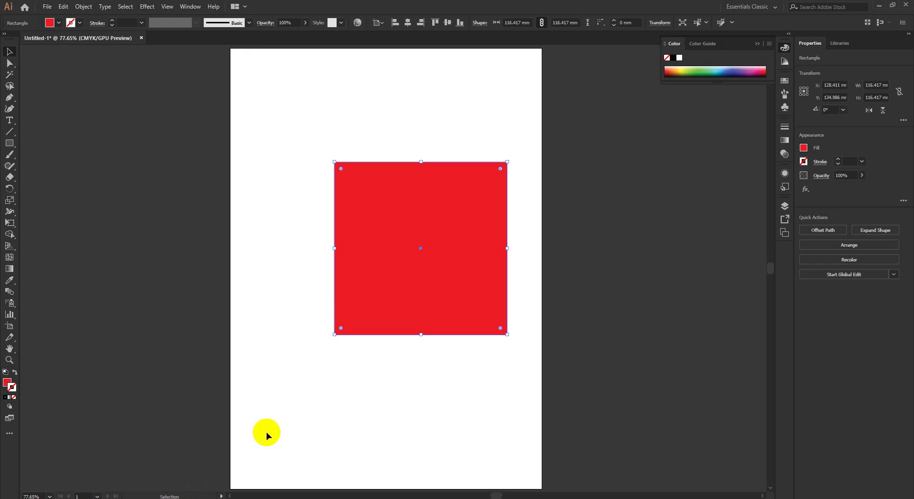
# Step: Magnify Illustrator's red square to 64000% and compare it with the zoomed square in Photoshop
pyautogui.hotkey('ctrl', 'space')
pyautogui.moveTo(353, 261)
pyautogui.mouseDown()
pyautogui.moveTo(388, 205)
pyautogui.moveTo(488, 251)
pyautogui.moveTo(701, 273)
pyautogui.moveTo(308, 247)
pyautogui.moveTo(358, 274)
pyautogui.mouseUp()
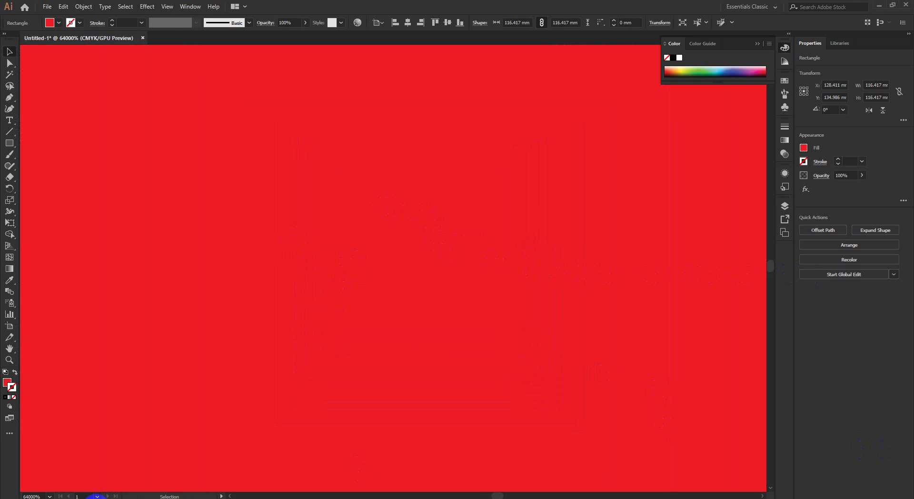
pyautogui.click(26, 495)
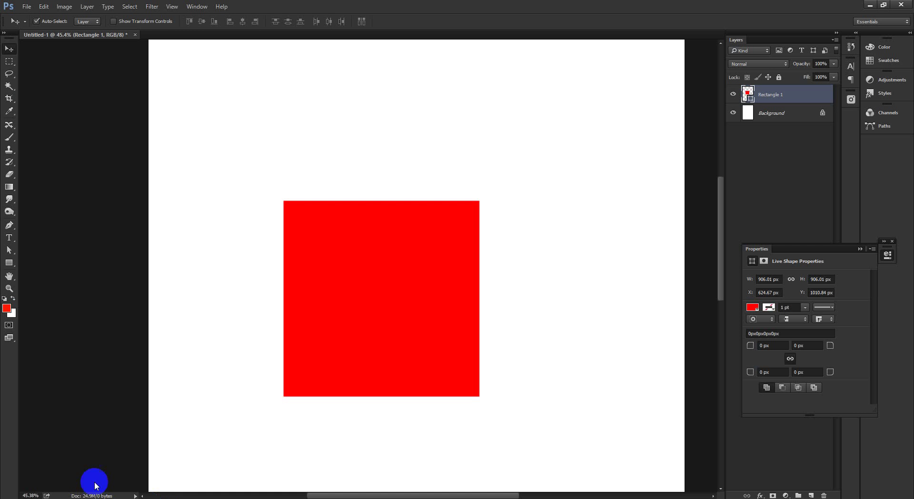
pyautogui.moveTo(383, 259); pyautogui.dragTo(685, 395)
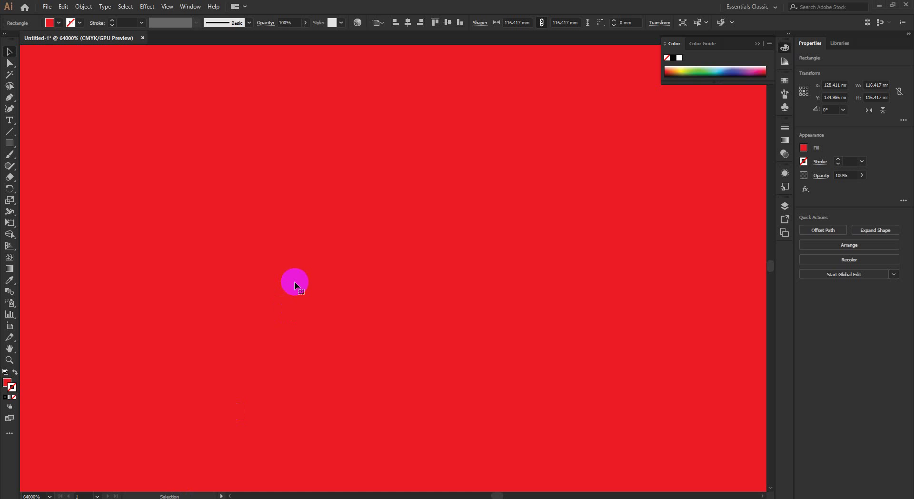
pyautogui.click(31, 496)
pyautogui.click(39, 495)
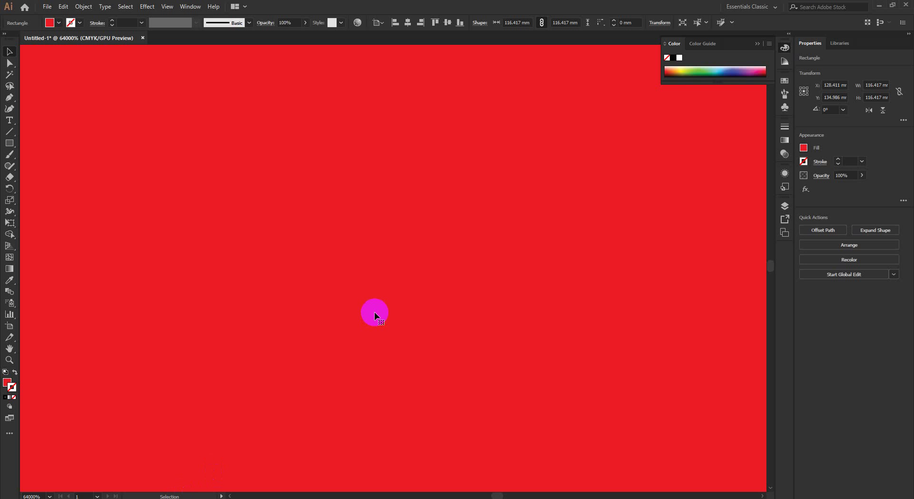
# Step: Examine the Illustrator square at reduced magnification, compare Photoshop's 3200% view, and deselect the square with the whole artboard in view
pyautogui.press('z')
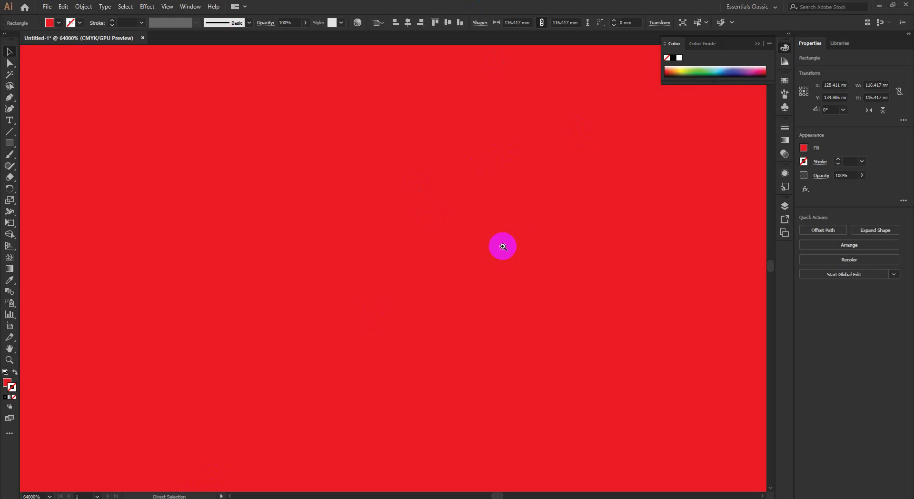
pyautogui.moveTo(502, 247); pyautogui.dragTo(406, 228)
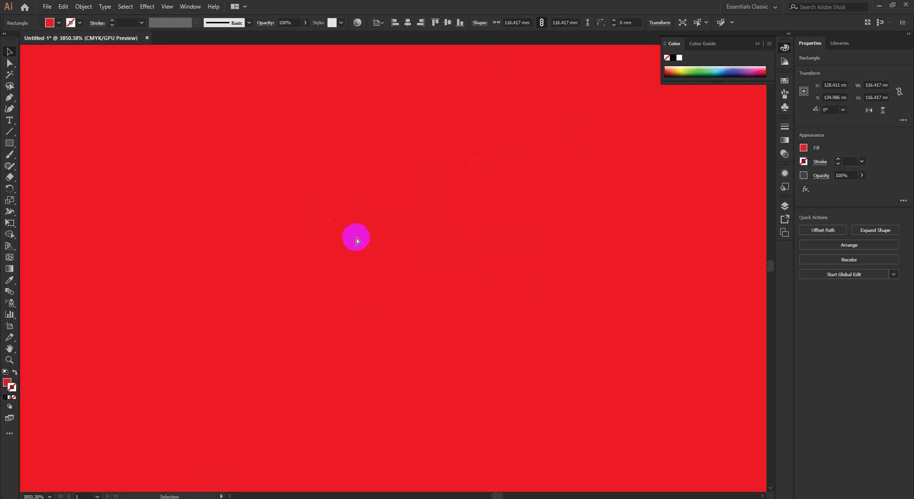
pyautogui.hotkey('ctrl', '0')
pyautogui.moveTo(399, 141); pyautogui.dragTo(689, 368)
pyautogui.hotkey('ctrl', '0')
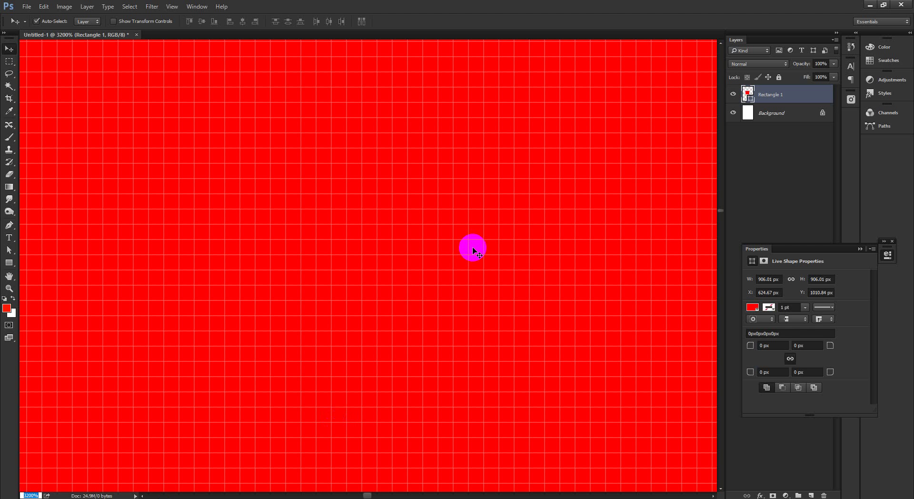
pyautogui.hotkey('ctrl', '0')
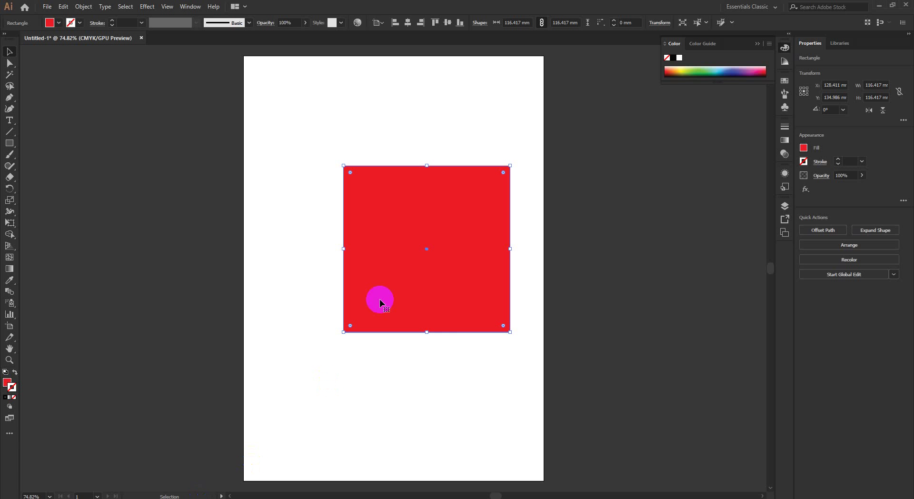
pyautogui.click(462, 354)
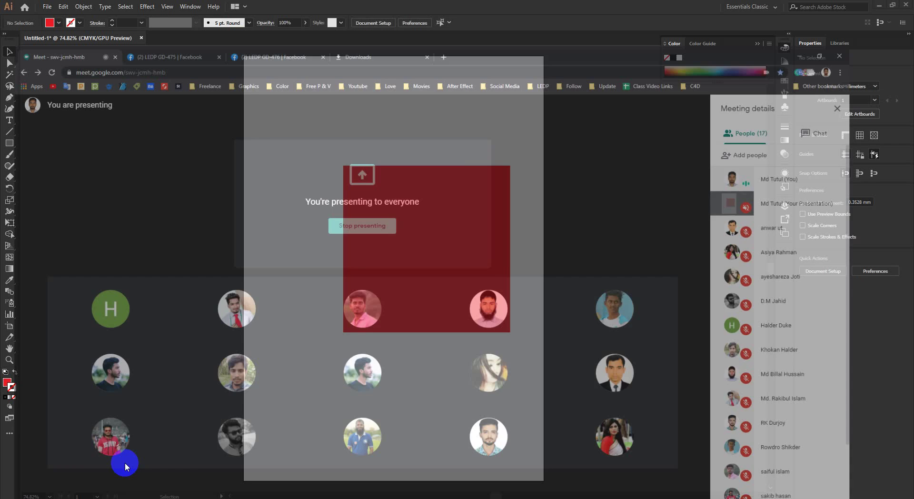
# Step: Switch to the Google Meet call and check the participants
pyautogui.click(125, 461)
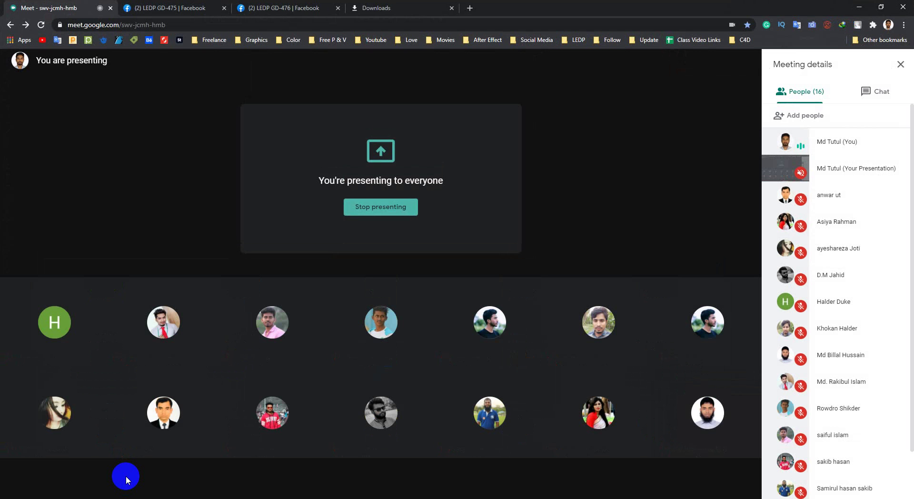
pyautogui.moveTo(178, 359)
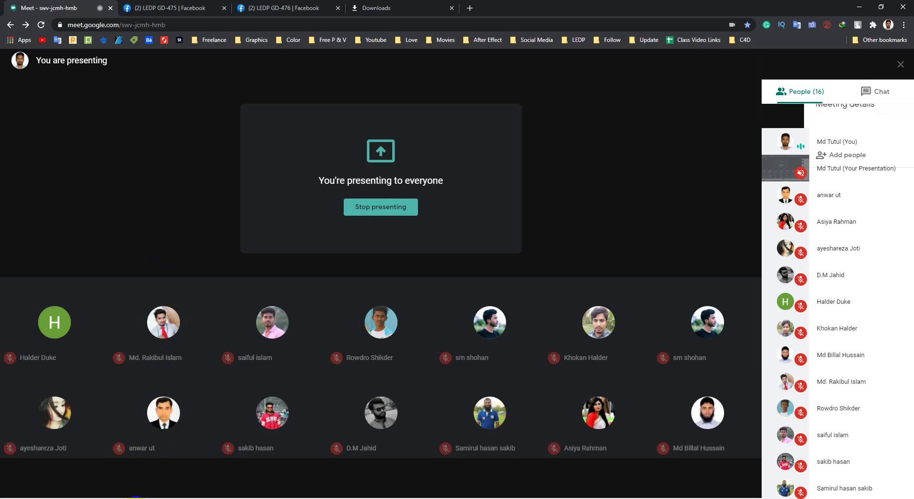
pyautogui.moveTo(178, 452)
# Step: Reopen the vector and raster comparison image from the Adobe Illustrator folder for a brief look and close it
pyautogui.click(245, 462)
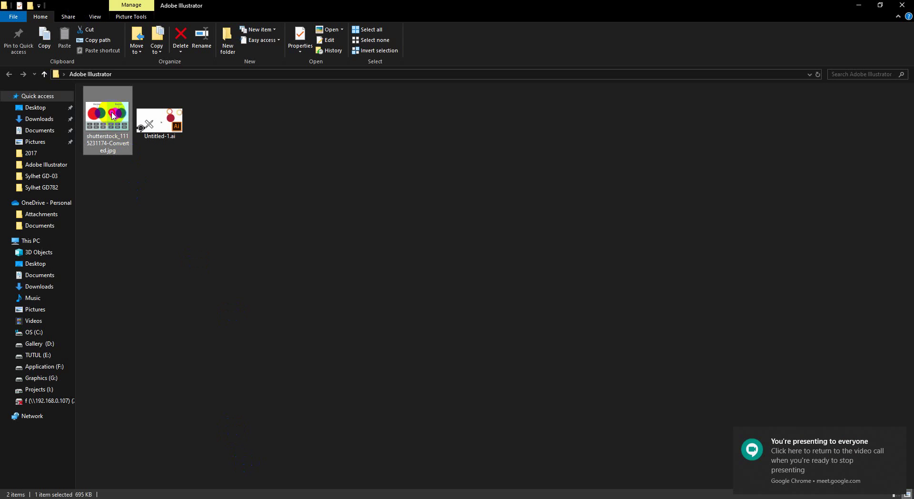
pyautogui.press('Return')
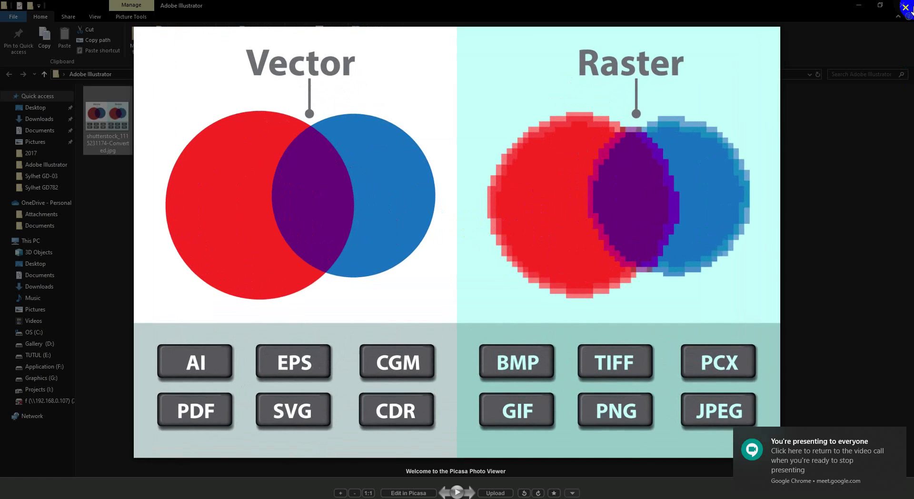
pyautogui.click(904, 7)
pyautogui.hotkey('alt', 'Tab')
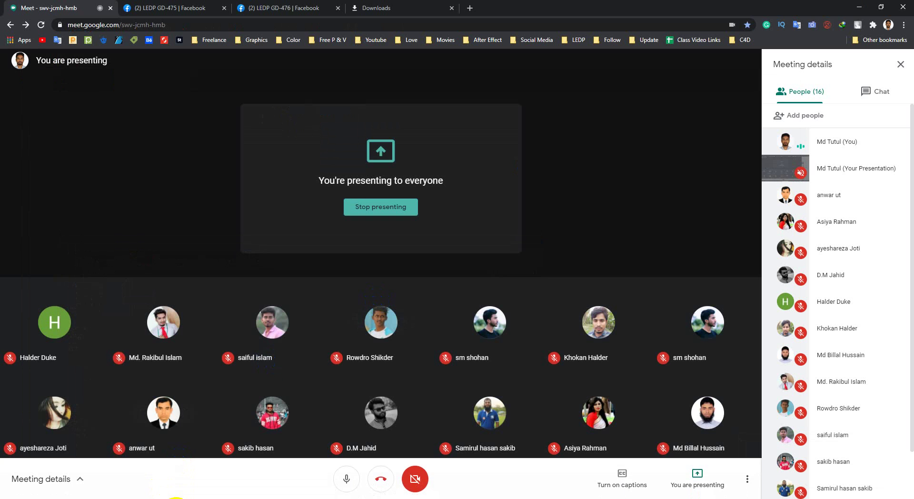
# Step: Return to Illustrator and delete the red square from the artboard
pyautogui.click(231, 485)
pyautogui.scroll(-1, 478, 369)
pyautogui.click(465, 295)
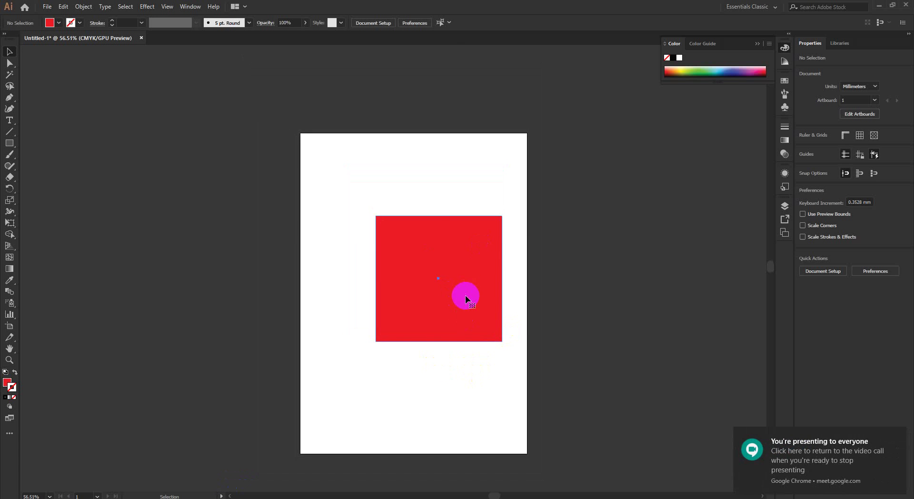
pyautogui.press('Delete')
# Step: Draw a red 12-pointed star about 72 mm wide in the artboard's upper left area with the Star tool
pyautogui.moveTo(10, 148); pyautogui.dragTo(40, 188)
pyautogui.moveTo(361, 231); pyautogui.dragTo(380, 245)
pyautogui.press('Up')
pyautogui.press('Up')
pyautogui.press('Up')
pyautogui.press('Up')
pyautogui.press('Up')
pyautogui.press('Up')
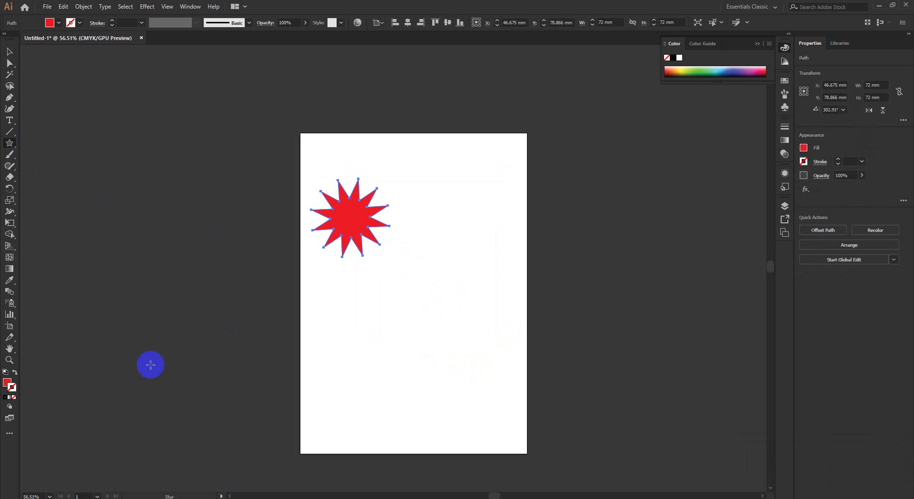
# Step: Place a duplicate of the red star beside the original on its right
pyautogui.click(9, 51)
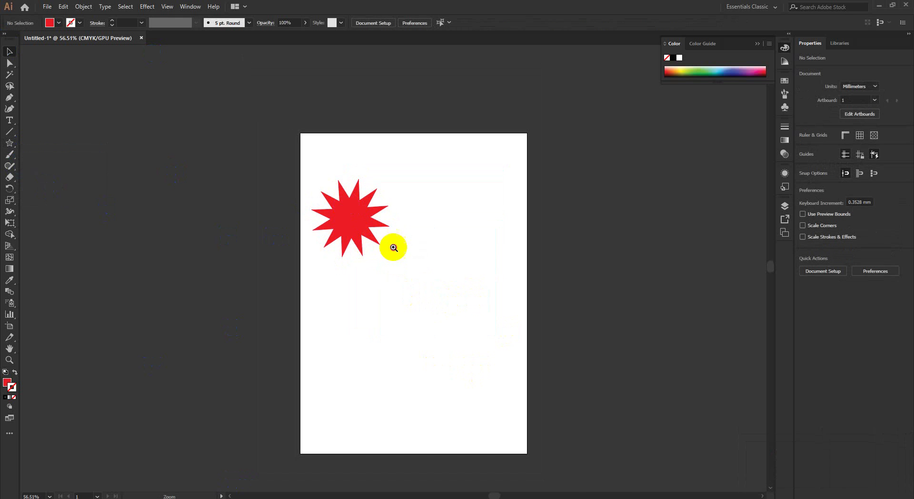
pyautogui.scroll(2, 392, 247)
pyautogui.moveTo(378, 246); pyautogui.dragTo(495, 224)
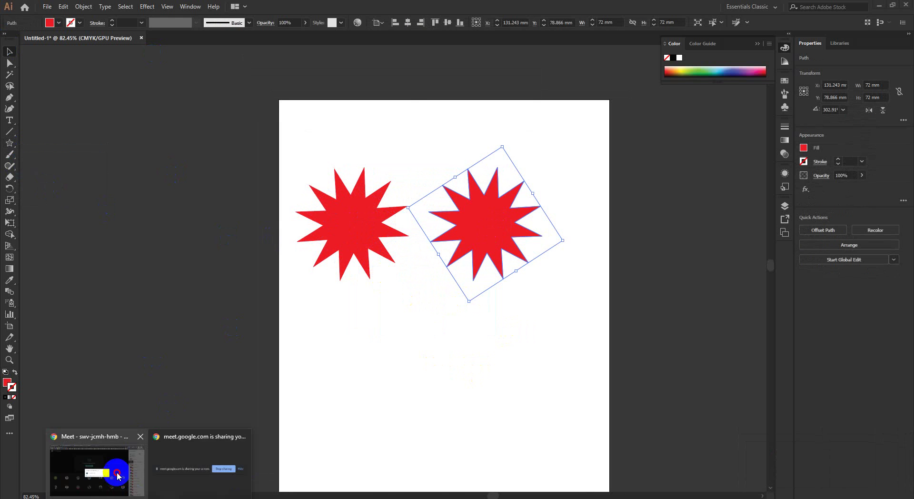
# Step: Check the Google Meet call for participants, minimise it, and reselect the duplicate star in Illustrator
pyautogui.click(95, 468)
pyautogui.click(556, 302)
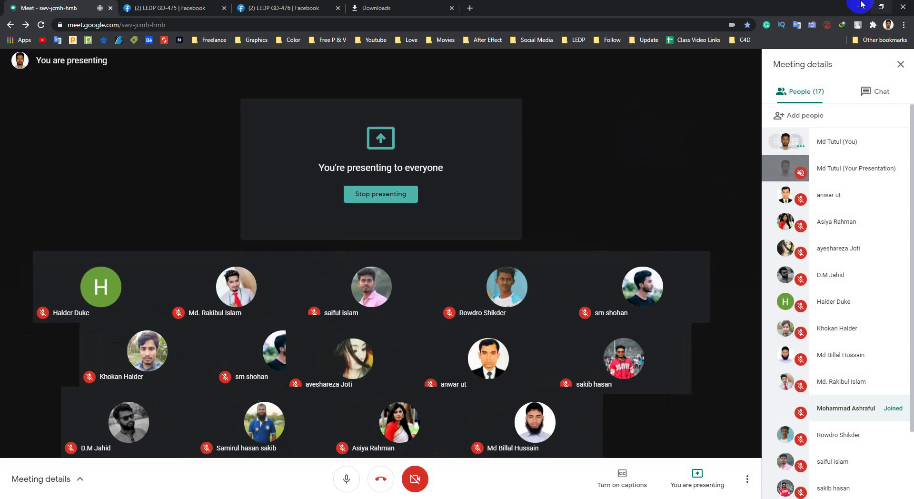
pyautogui.click(858, 7)
pyautogui.click(392, 342)
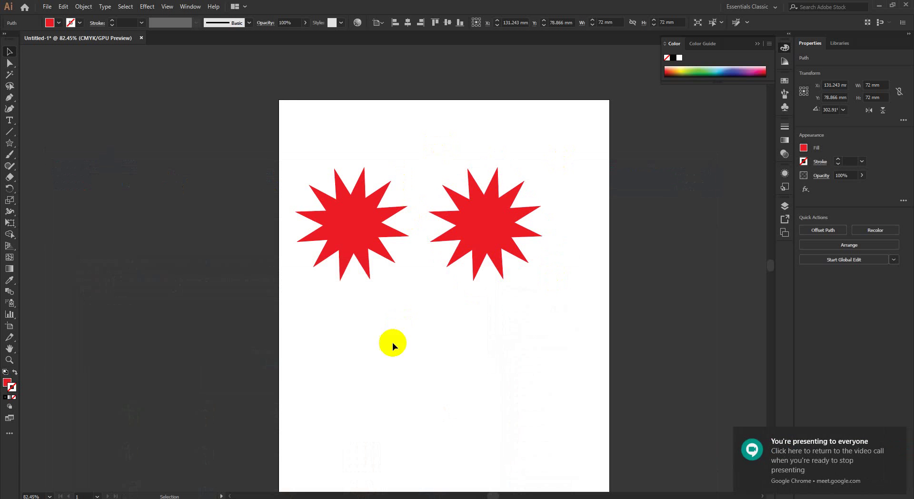
pyautogui.click(470, 221)
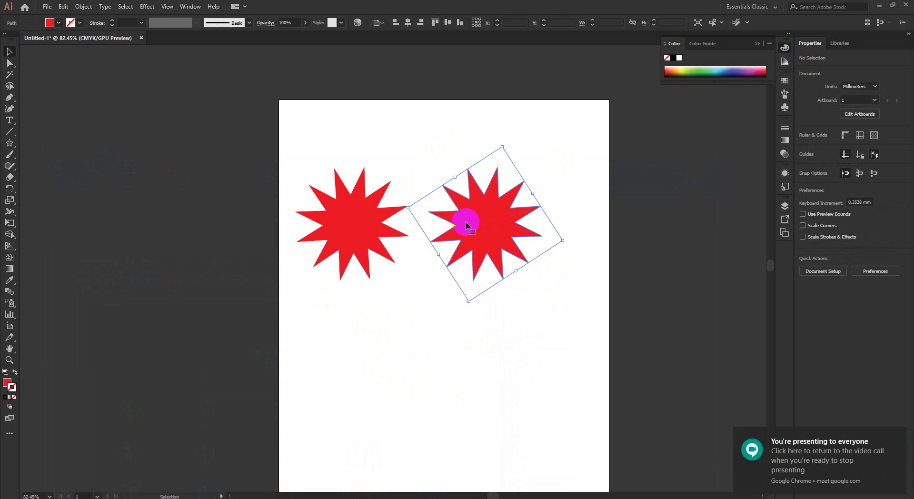
# Step: Rasterize the duplicate star on the right with CMYK color model, Screen (72 ppi) resolution and transparent background
pyautogui.click(347, 230)
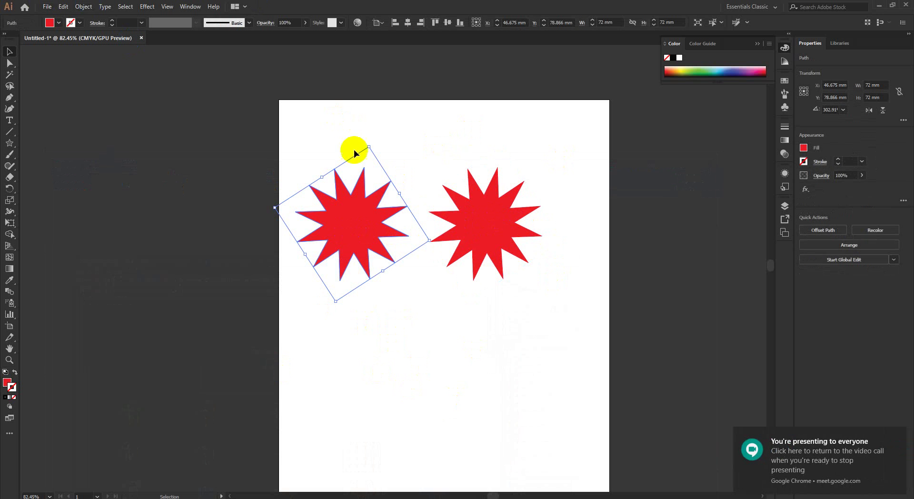
pyautogui.click(499, 232)
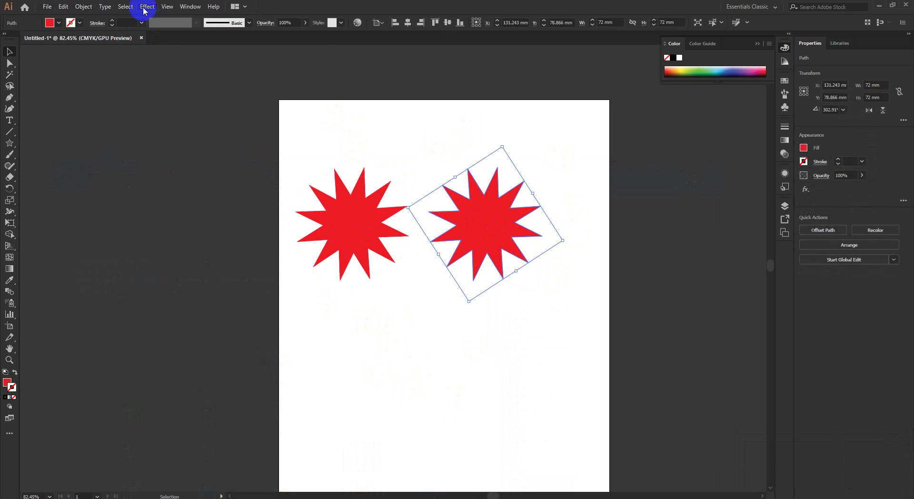
pyautogui.click(145, 10)
pyautogui.click(160, 107)
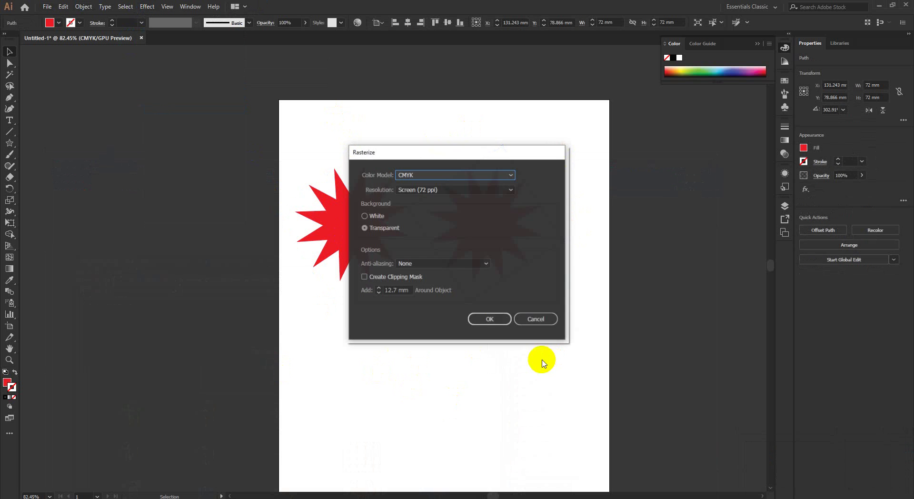
pyautogui.click(495, 317)
pyautogui.click(469, 313)
# Step: Magnify the gap between the two stars to compare vector and rasterized edges, then fit the artboard in view
pyautogui.press('z')
pyautogui.moveTo(410, 198); pyautogui.dragTo(666, 275)
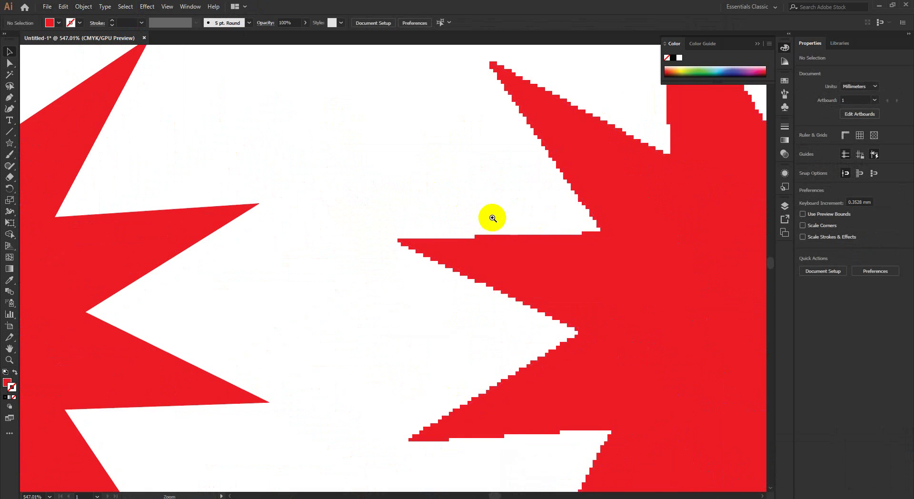
pyautogui.moveTo(492, 218); pyautogui.dragTo(200, 226)
pyautogui.press('v')
pyautogui.click(258, 220)
pyautogui.click(519, 264)
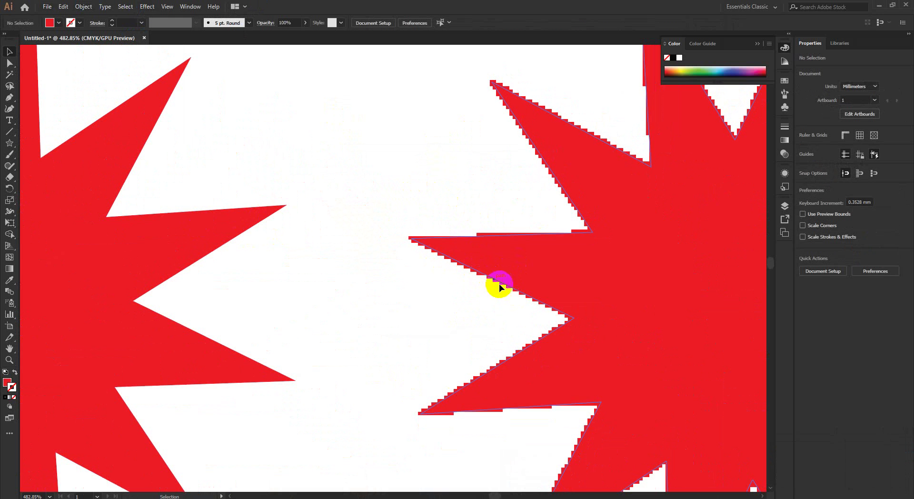
pyautogui.moveTo(455, 248); pyautogui.dragTo(481, 216)
pyautogui.hotkey('ctrl', '0')
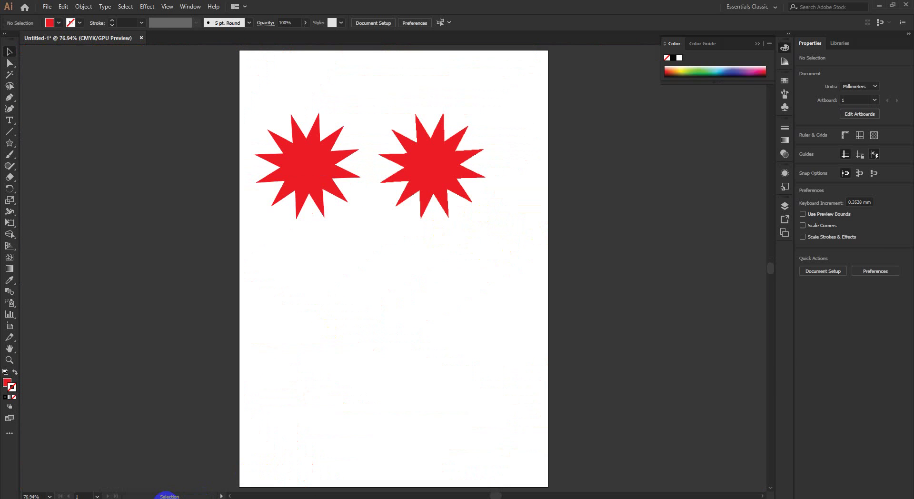
# Step: Switch to Photoshop and examine the red square on its canvas at different zoom levels
pyautogui.moveTo(166, 495)
pyautogui.click(176, 468)
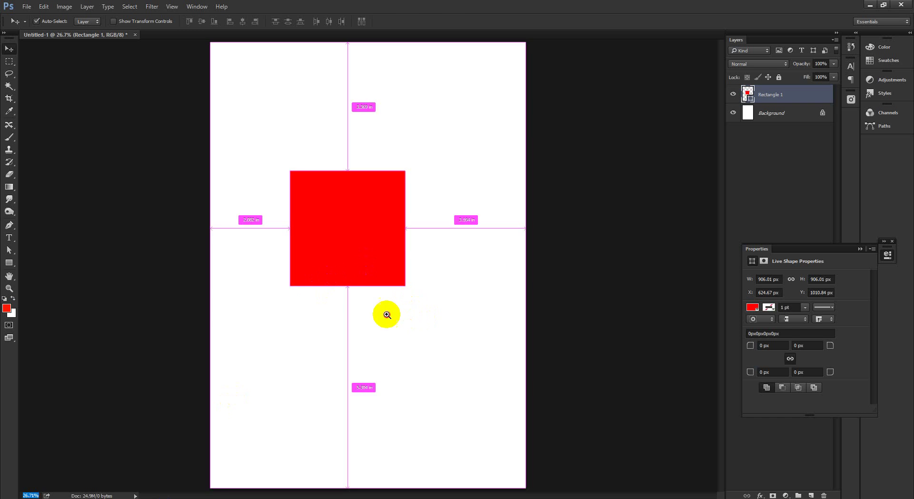
pyautogui.moveTo(383, 312); pyautogui.dragTo(426, 340)
pyautogui.moveTo(313, 258)
pyautogui.mouseDown()
pyautogui.moveTo(308, 245)
pyautogui.moveTo(232, 244)
pyautogui.mouseUp()
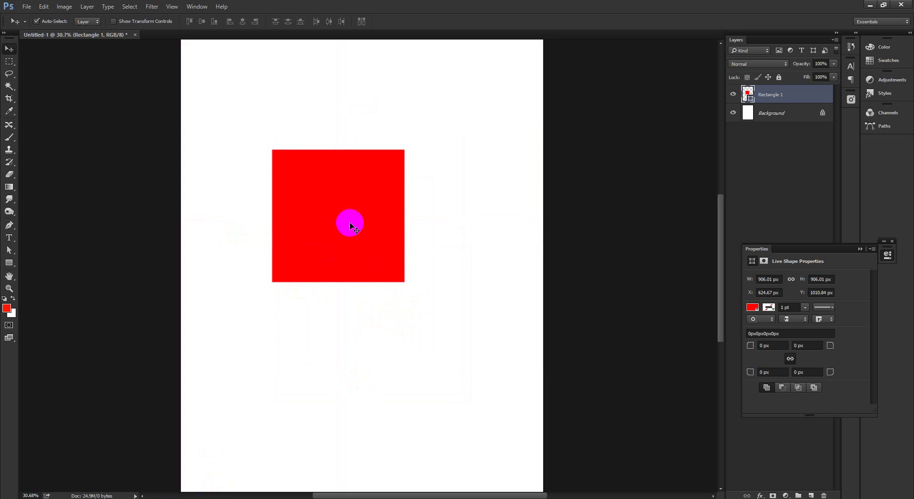
pyautogui.moveTo(351, 220)
pyautogui.mouseDown()
pyautogui.moveTo(367, 239)
pyautogui.moveTo(338, 267)
pyautogui.moveTo(339, 258)
pyautogui.moveTo(418, 278)
pyautogui.mouseUp()
pyautogui.moveTo(358, 203); pyautogui.dragTo(358, 204)
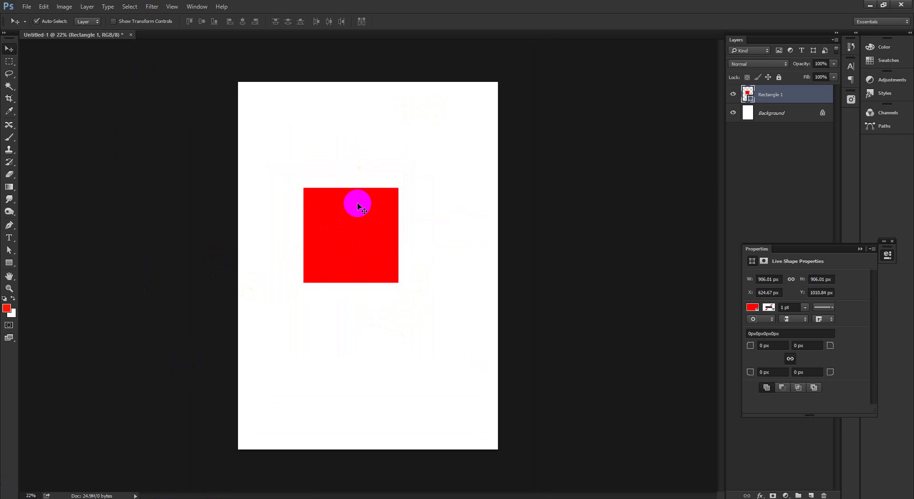
pyautogui.click(334, 227)
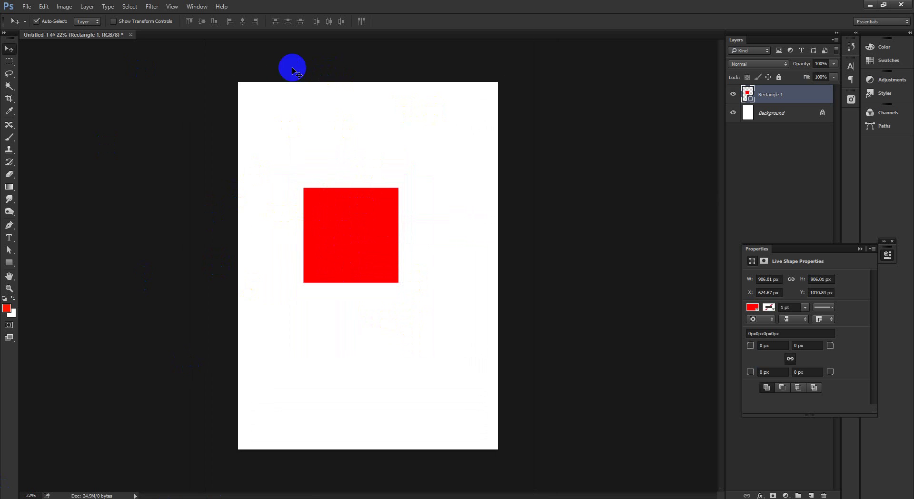
pyautogui.click(322, 199)
pyautogui.click(362, 237)
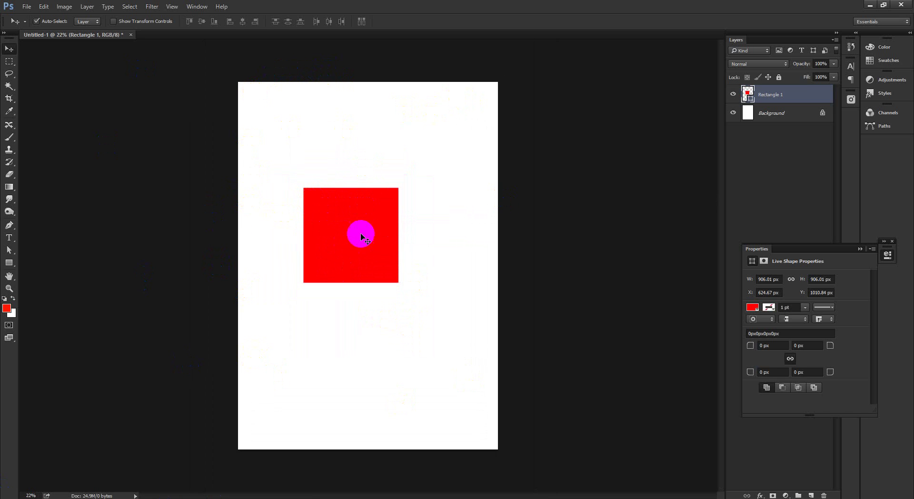
# Step: Move the red square completely off the canvas, past its left edge, and commit its unscaled transform
pyautogui.moveTo(360, 250); pyautogui.dragTo(190, 216)
pyautogui.hotkey('ctrl', 't')
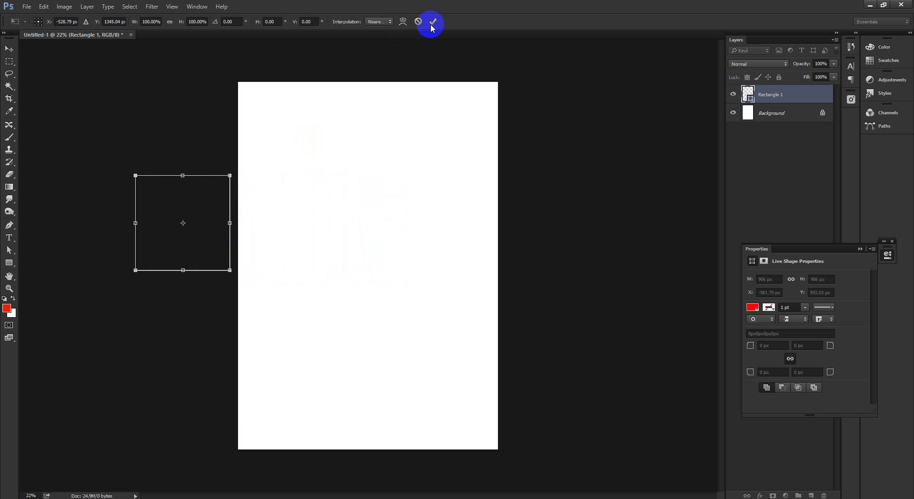
pyautogui.click(433, 21)
# Step: Return to Illustrator and move the vector star onto the pasteboard left of the artboard
pyautogui.click(219, 479)
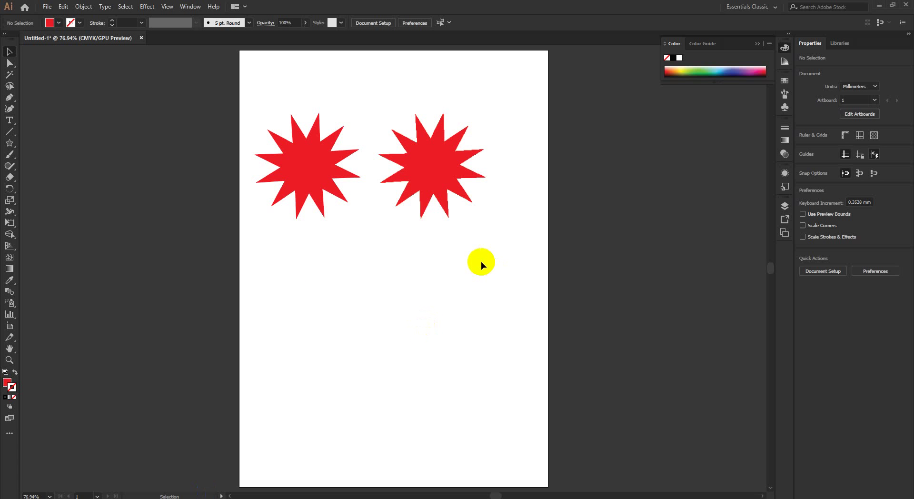
pyautogui.scroll(-2, 480, 262)
pyautogui.scroll(2, 379, 288)
pyautogui.click(329, 195)
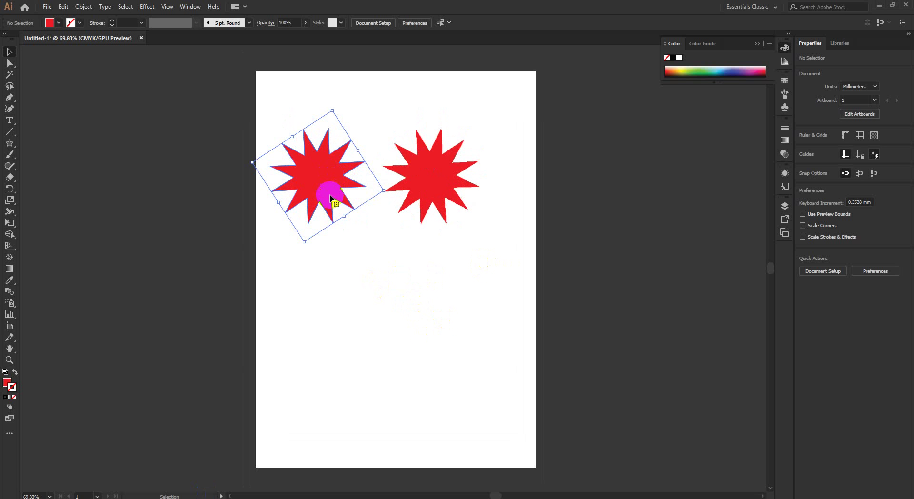
pyautogui.moveTo(330, 195); pyautogui.dragTo(130, 243)
pyautogui.click(373, 279)
# Step: Move the rasterized star off the artboard onto the pasteboard on its right side
pyautogui.press('z')
pyautogui.keyDown('alt'); pyautogui.click(327, 281); pyautogui.keyUp('alt')
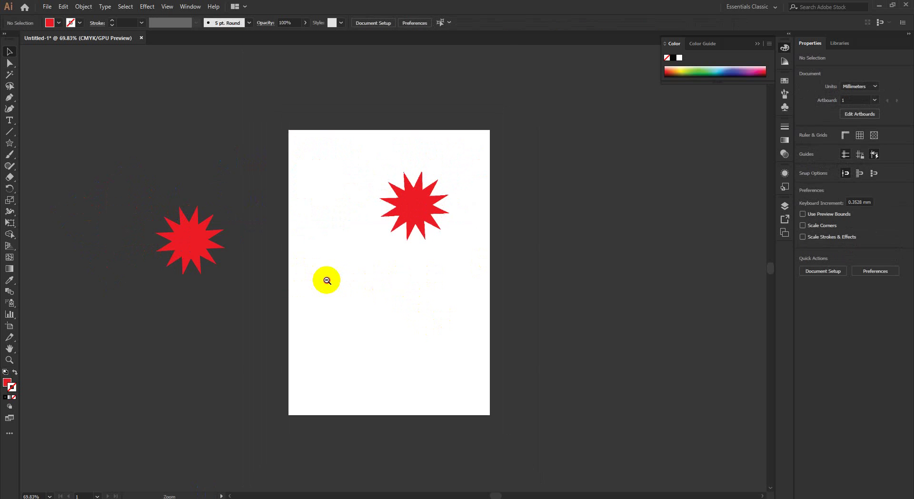
pyautogui.click(174, 282)
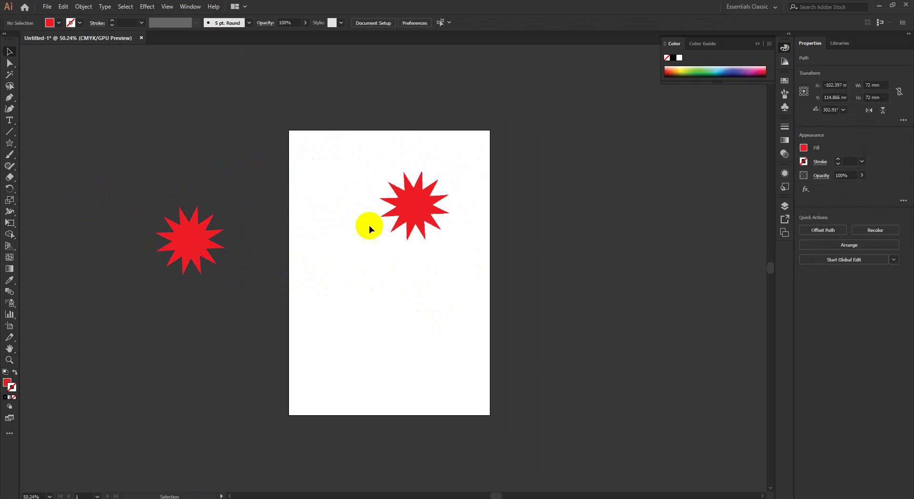
pyautogui.moveTo(419, 219); pyautogui.dragTo(612, 258)
pyautogui.click(117, 354)
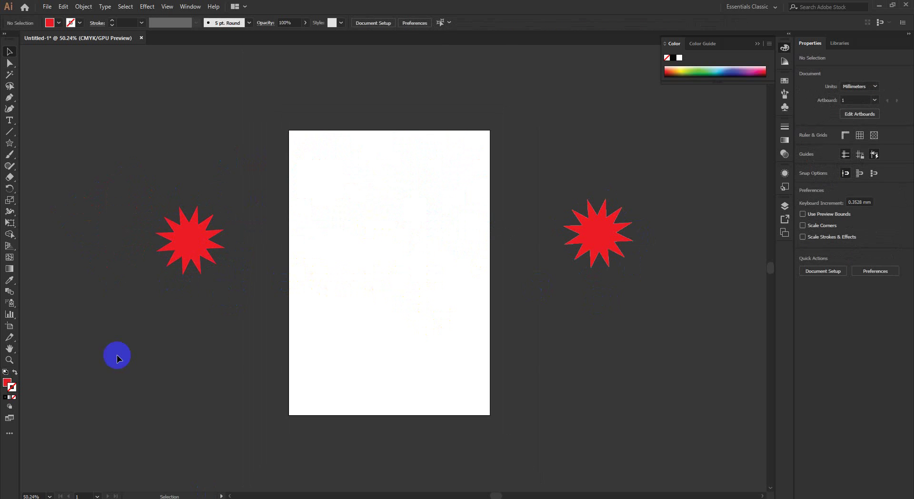
# Step: Switch to Photoshop and move the Rectangle 1 layer's red square back onto the canvas, in its upper right area
pyautogui.click(159, 490)
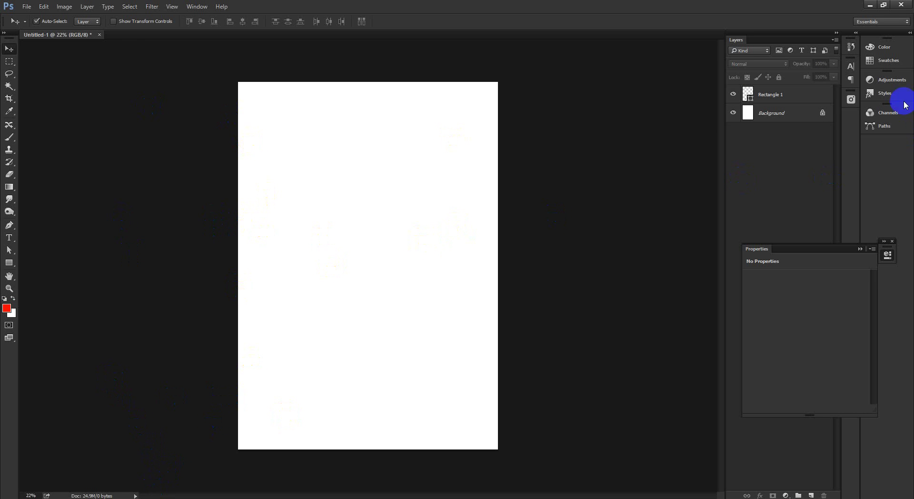
pyautogui.click(770, 95)
pyautogui.click(194, 224)
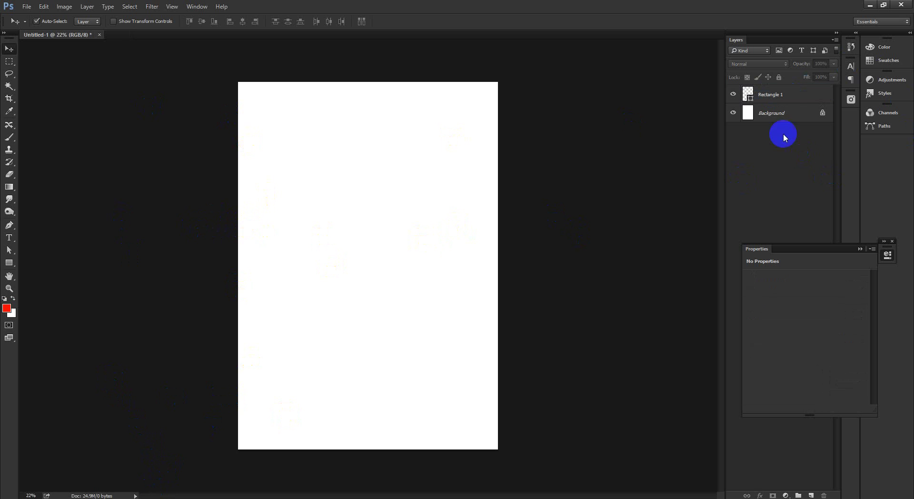
pyautogui.click(782, 102)
pyautogui.moveTo(266, 254); pyautogui.dragTo(373, 228)
pyautogui.hotkey('ctrl', 't')
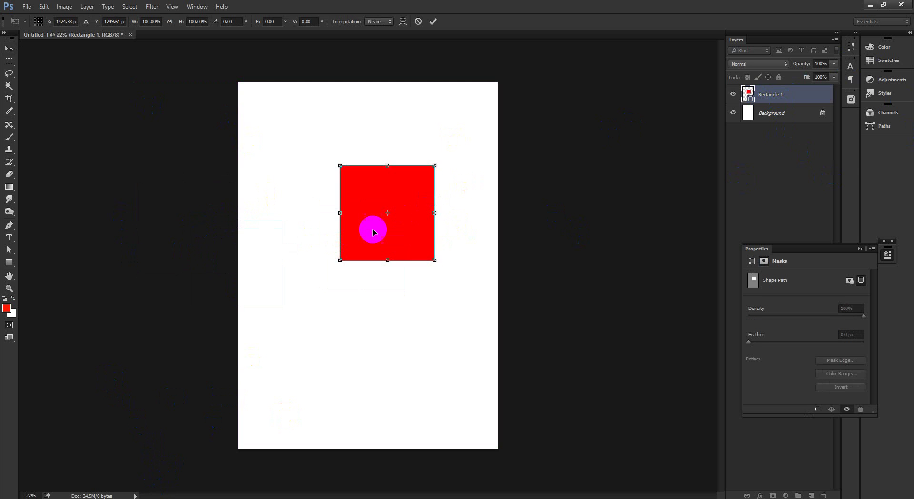
pyautogui.click(433, 21)
# Step: Return to Illustrator, move the vector star back to the middle of the artboard, and switch back to Photoshop
pyautogui.click(193, 497)
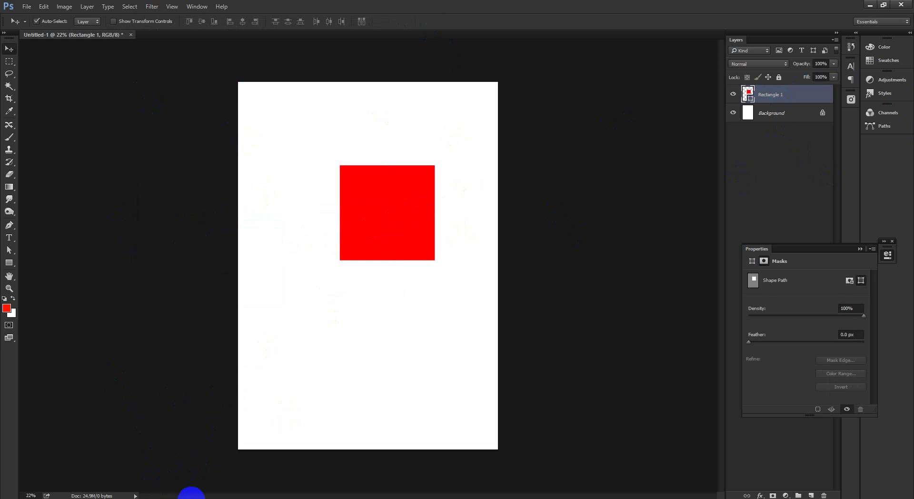
pyautogui.moveTo(220, 241); pyautogui.dragTo(398, 233)
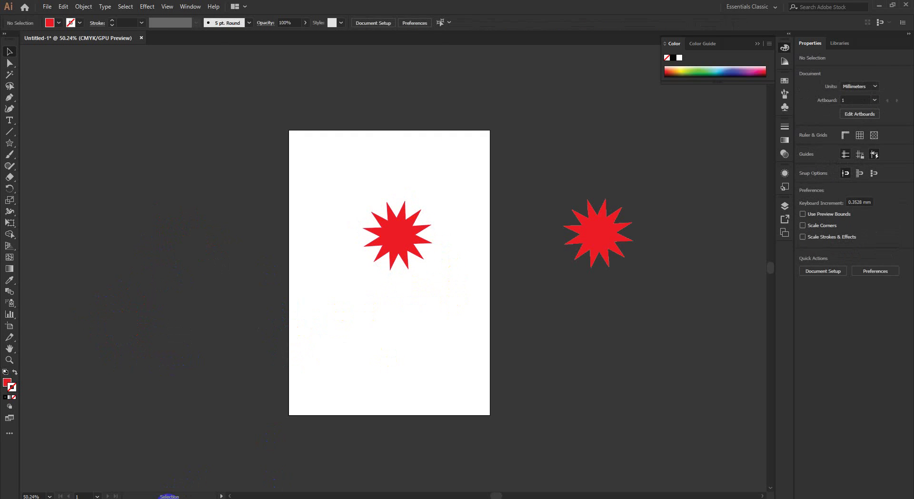
pyautogui.click(180, 494)
pyautogui.click(383, 193)
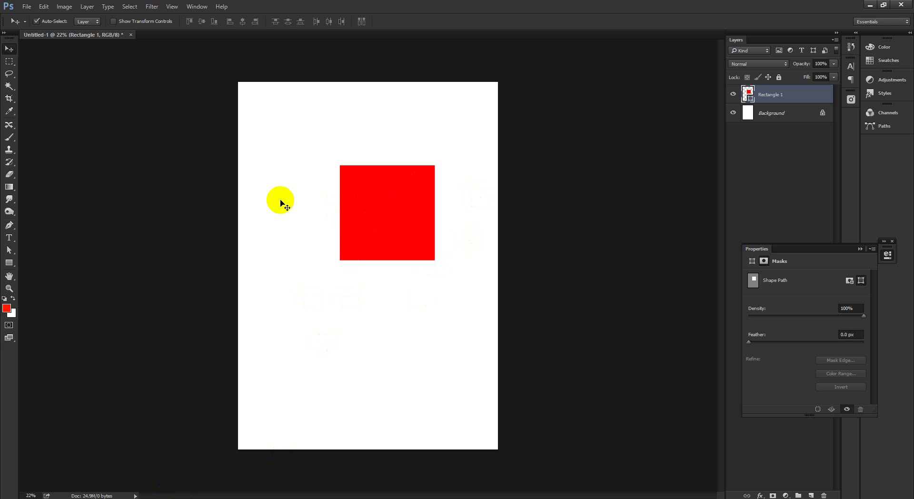
pyautogui.click(176, 495)
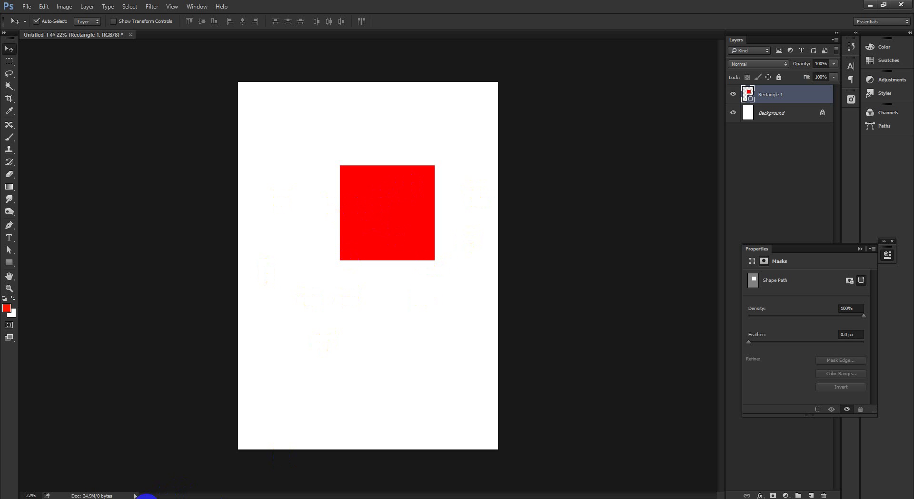
# Step: Check the participants in the Google Meet call, adjust the speaker volume and minimise the call window
pyautogui.moveTo(146, 495)
pyautogui.click(126, 471)
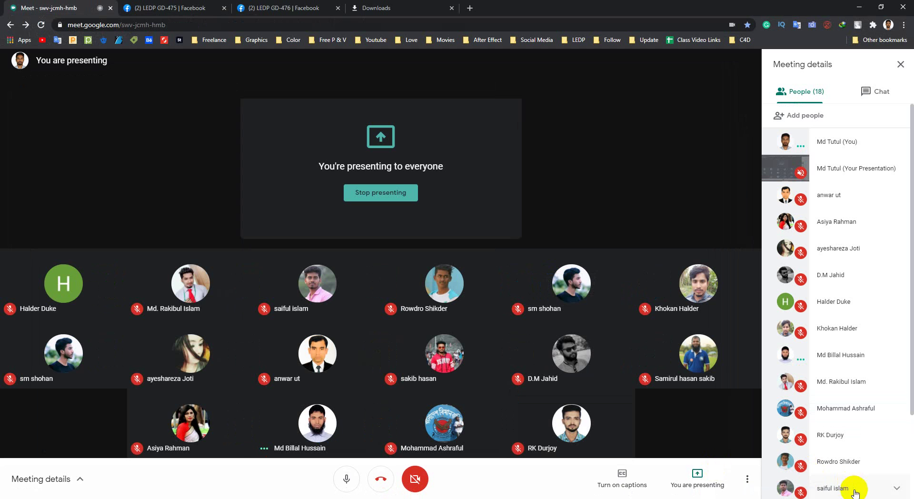
pyautogui.click(893, 434)
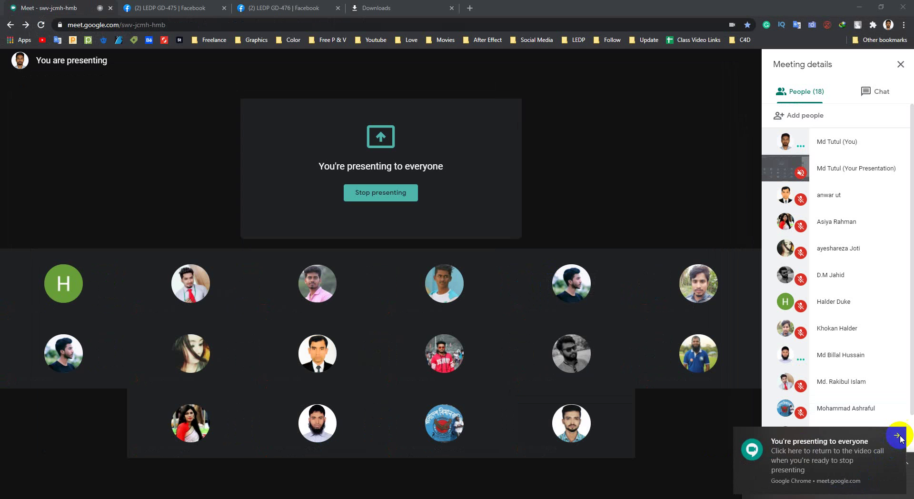
pyautogui.click(430, 475)
pyautogui.click(871, 486)
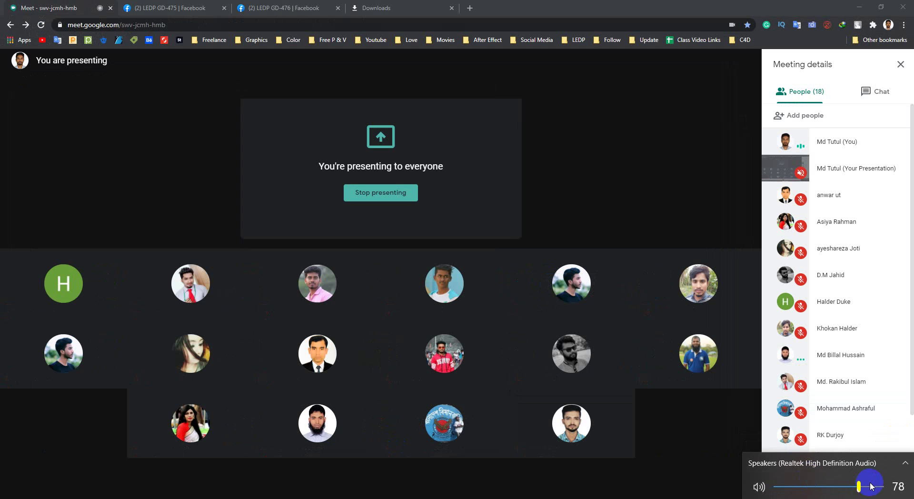
pyautogui.click(671, 490)
pyautogui.click(858, 7)
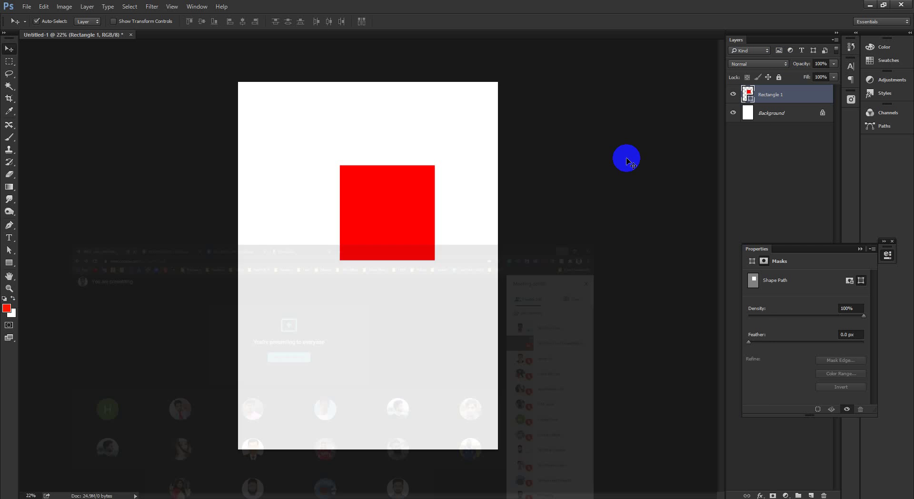
# Step: Compare Photoshop's red square and canvas with Illustrator's stars and pasteboard at different zoom levels, switching between the two programs
pyautogui.click(365, 205)
pyautogui.moveTo(365, 202); pyautogui.dragTo(418, 220)
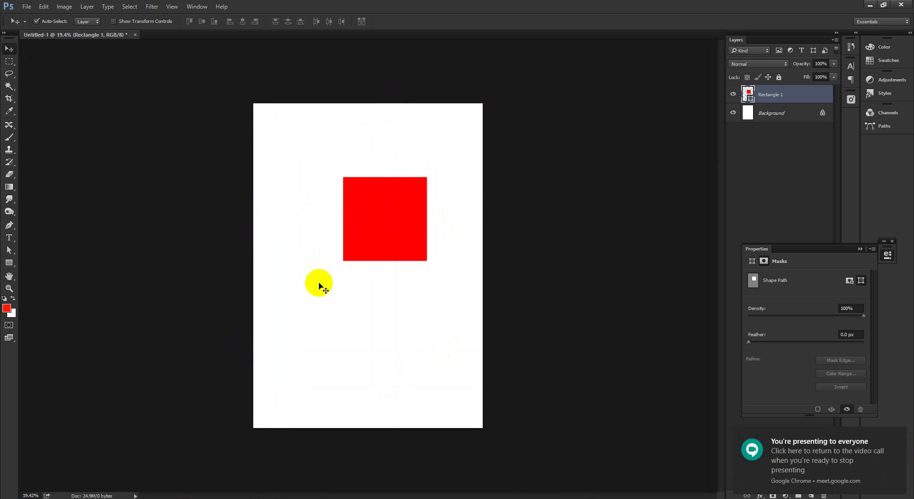
pyautogui.moveTo(347, 196); pyautogui.dragTo(356, 218)
pyautogui.click(373, 202)
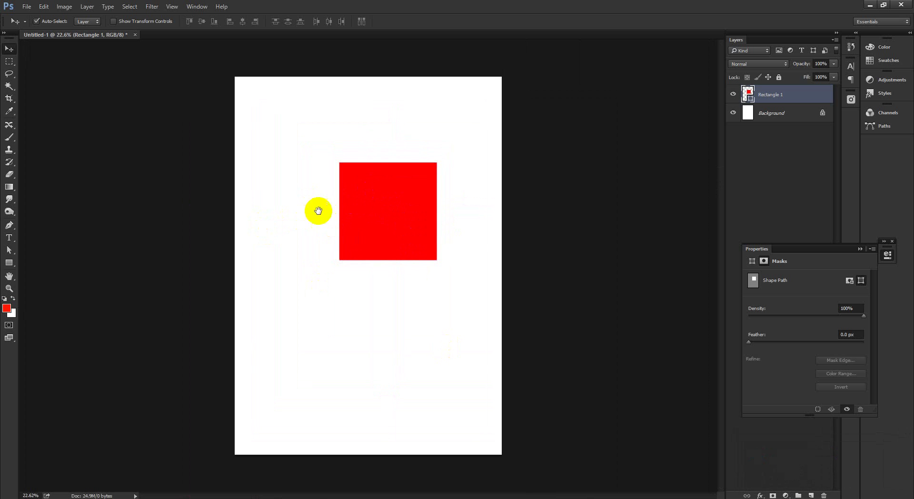
pyautogui.click(412, 219)
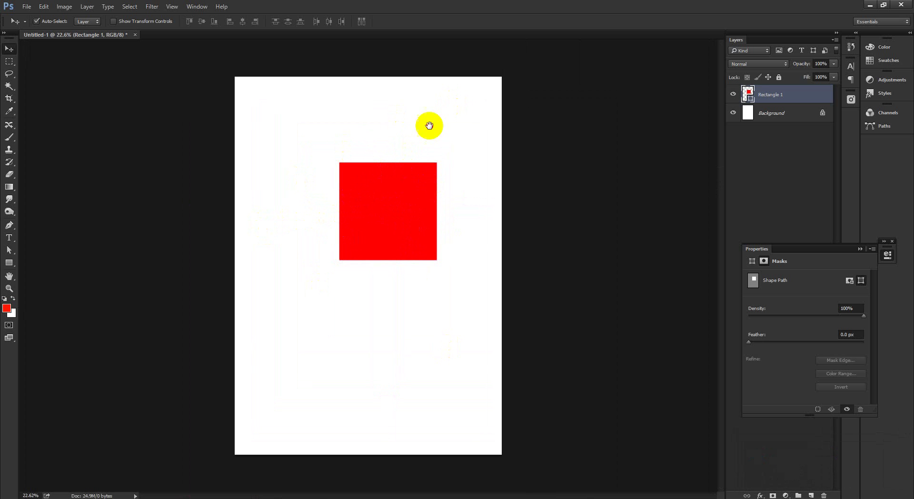
pyautogui.click(233, 450)
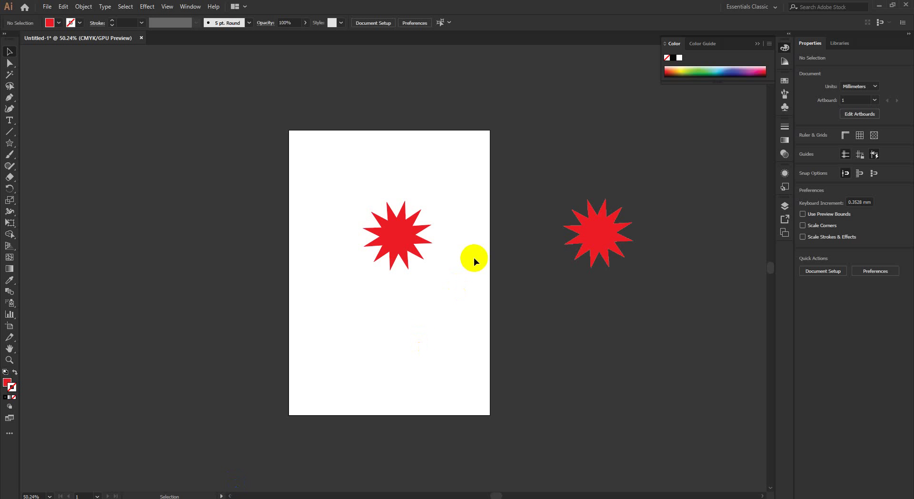
pyautogui.scroll(-3, 387, 267)
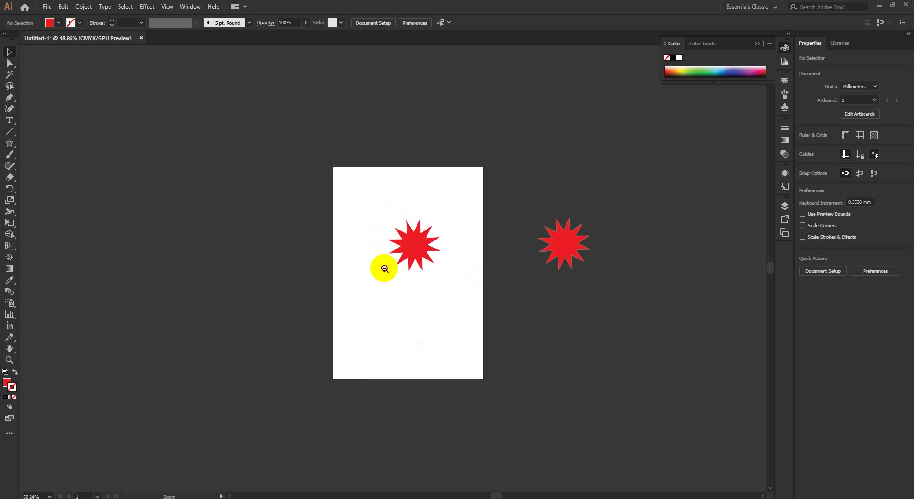
pyautogui.moveTo(342, 219); pyautogui.dragTo(306, 294)
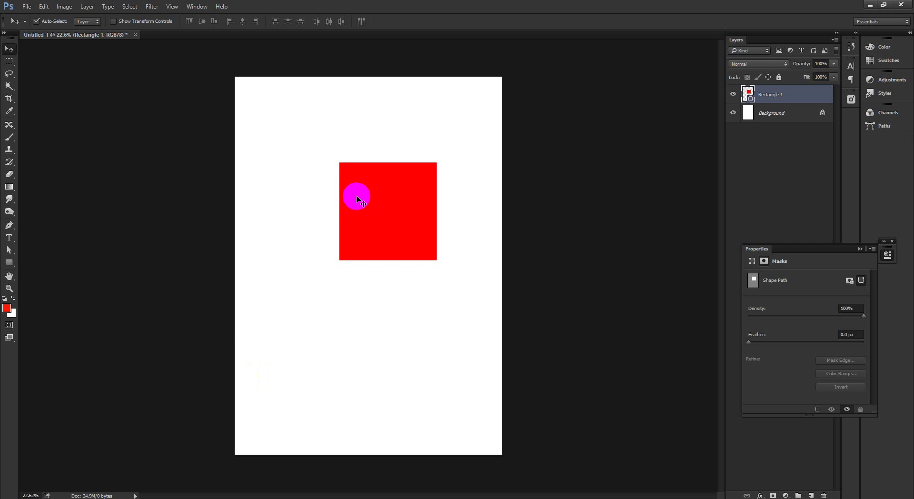
pyautogui.scroll(-3, 341, 206)
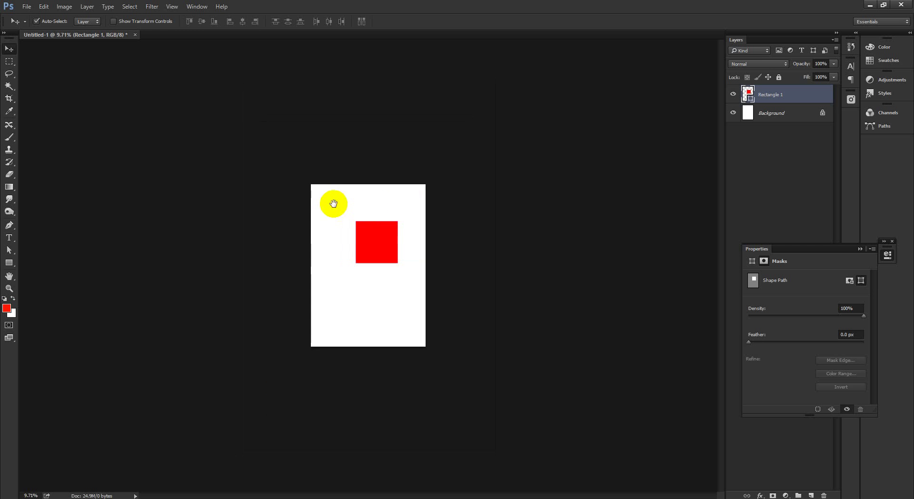
# Step: Inspect the red square on Photoshop's canvas at different zoom levels and switch back to Illustrator
pyautogui.moveTo(362, 218); pyautogui.dragTo(341, 139)
pyautogui.moveTo(249, 159); pyautogui.dragTo(232, 56)
pyautogui.scroll(-5, 359, 180)
pyautogui.moveTo(359, 180); pyautogui.dragTo(416, 208)
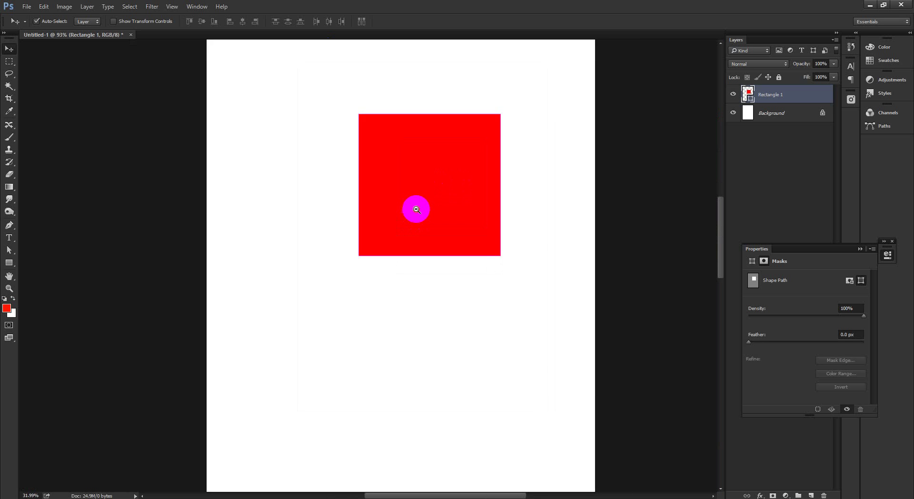
pyautogui.keyDown('alt'); pyautogui.click(415, 209); pyautogui.keyUp('alt')
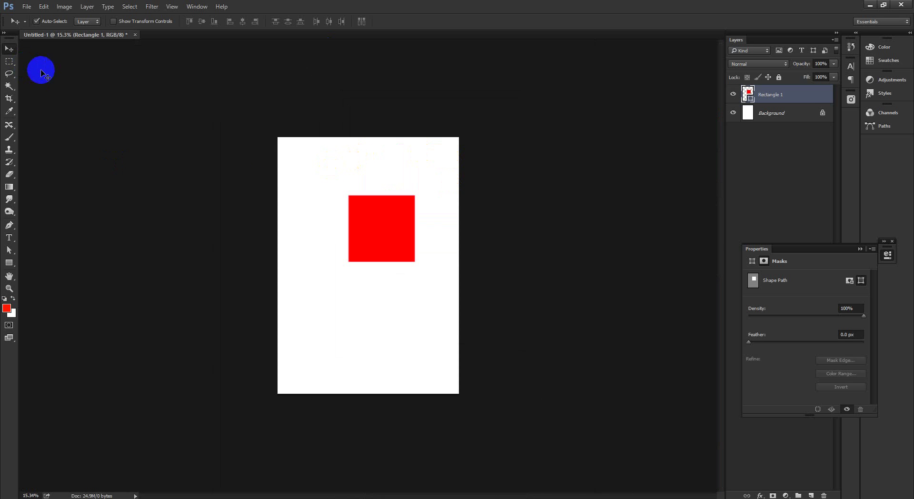
pyautogui.click(320, 163)
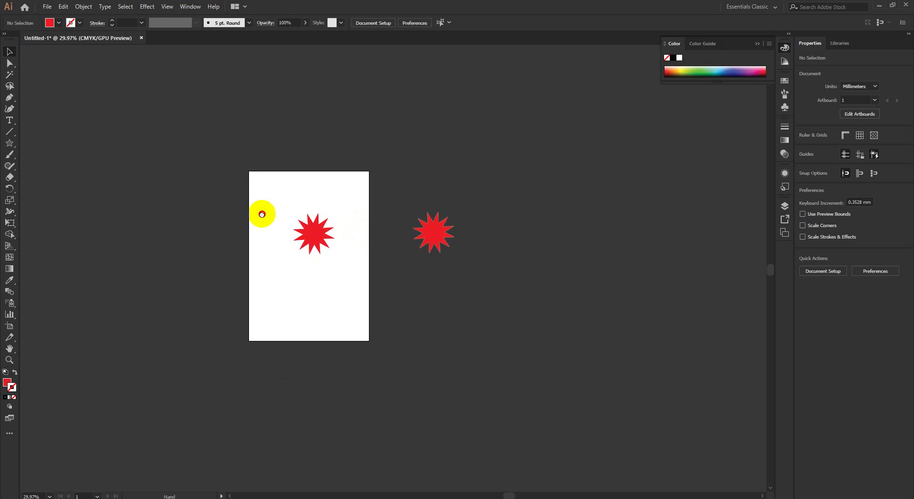
# Step: Delete both red stars, the one on the artboard and the one on the pasteboard
pyautogui.moveTo(262, 214); pyautogui.dragTo(105, 173)
pyautogui.hotkey('ctrl', '0')
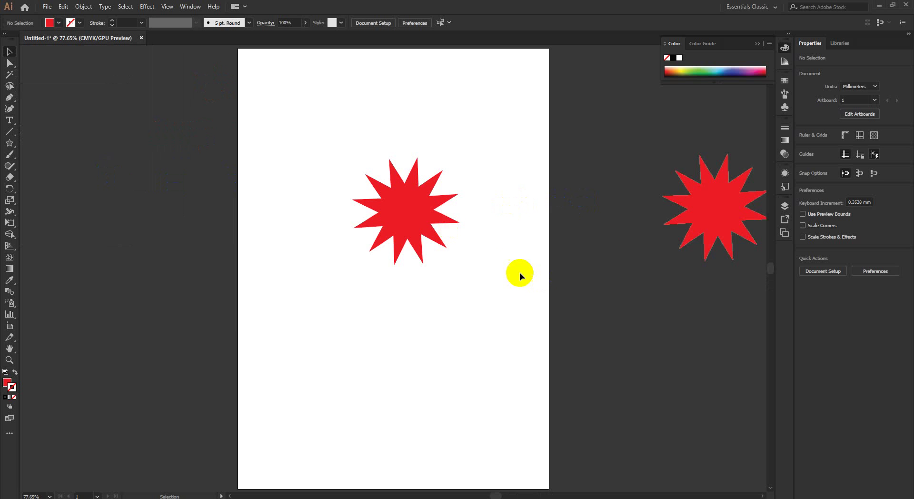
pyautogui.scroll(-2, 519, 272)
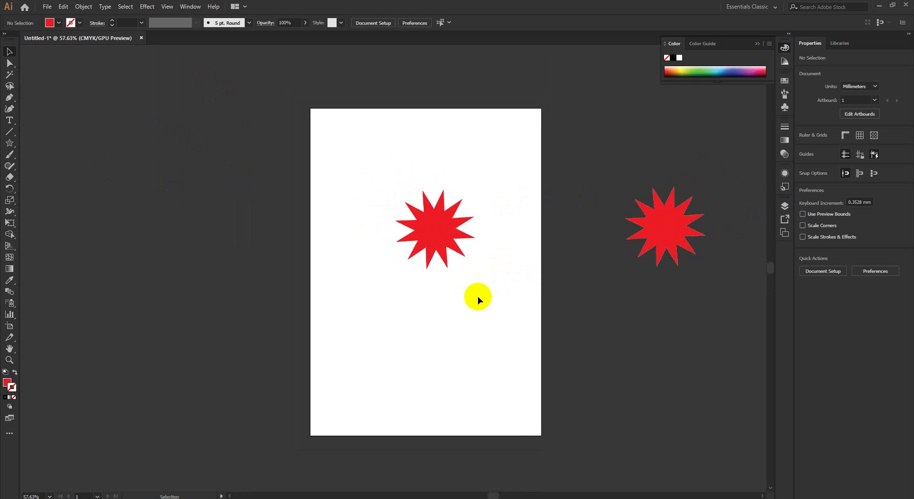
pyautogui.moveTo(395, 164); pyautogui.dragTo(840, 448)
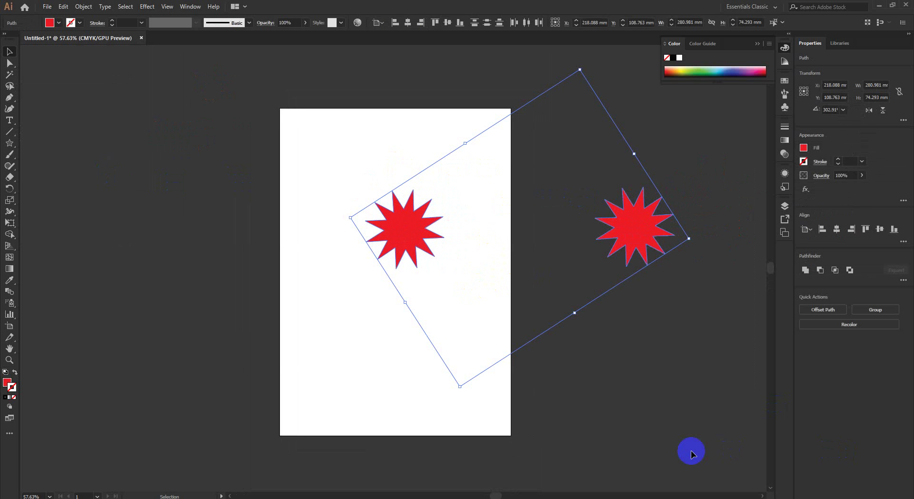
pyautogui.press('Delete')
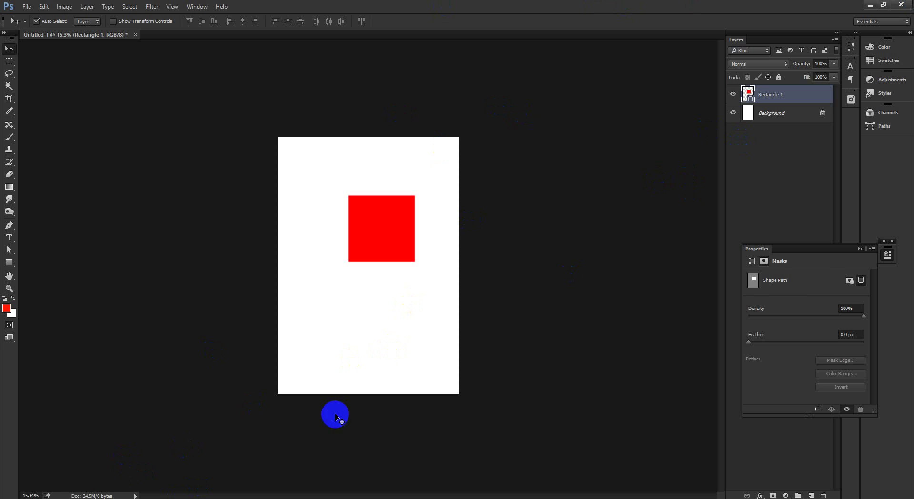
# Step: Return to Illustrator and close the program without saving the untitled document
pyautogui.click(214, 498)
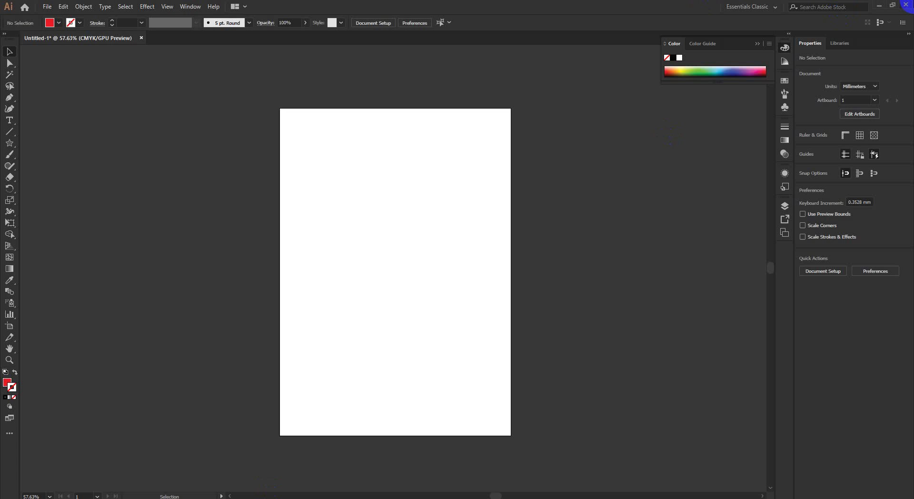
pyautogui.click(426, 143)
pyautogui.click(908, 4)
pyautogui.click(497, 267)
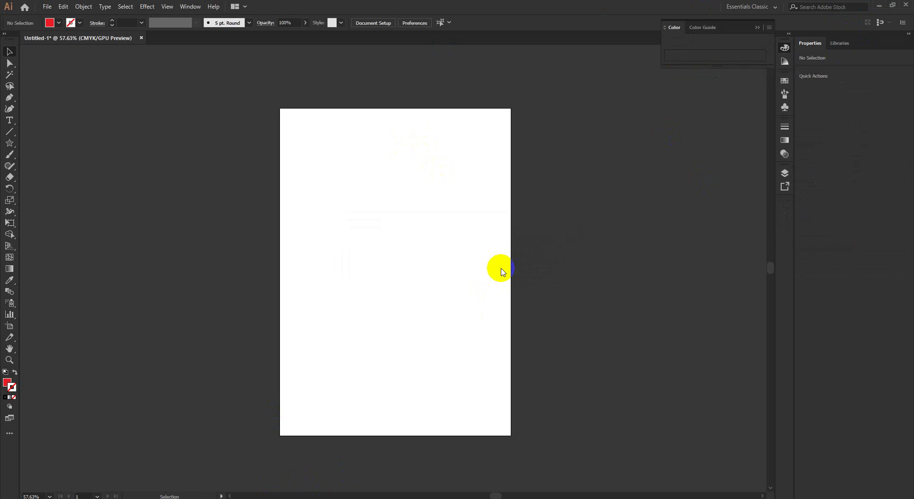
# Step: Open and dismiss the Windows notification centre, and minimise Photoshop to reach the desktop
pyautogui.click(894, 495)
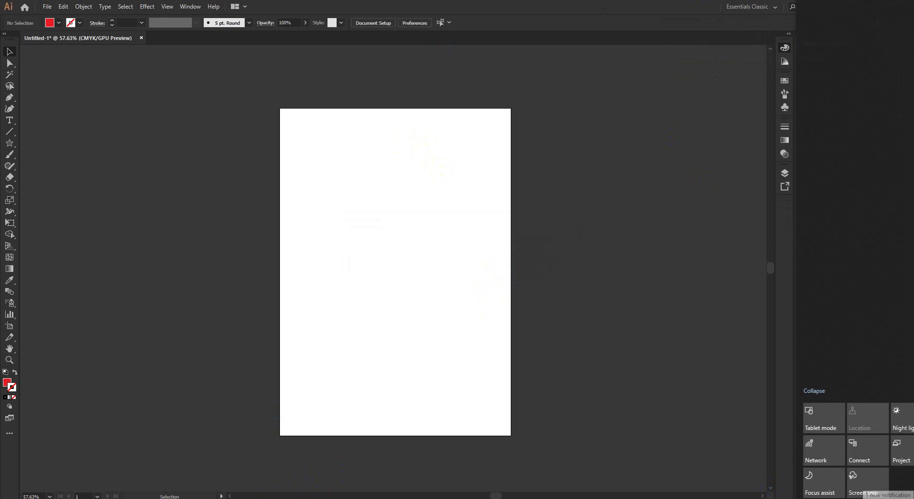
pyautogui.click(871, 383)
pyautogui.click(666, 5)
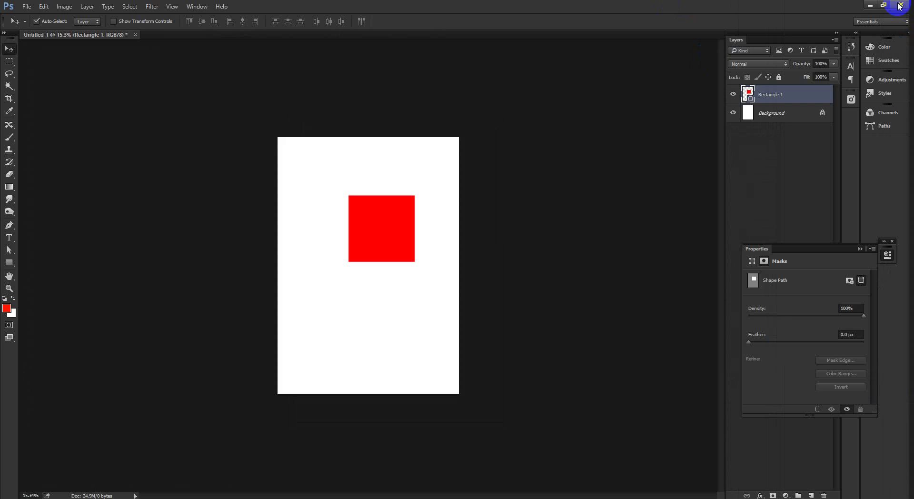
pyautogui.click(867, 6)
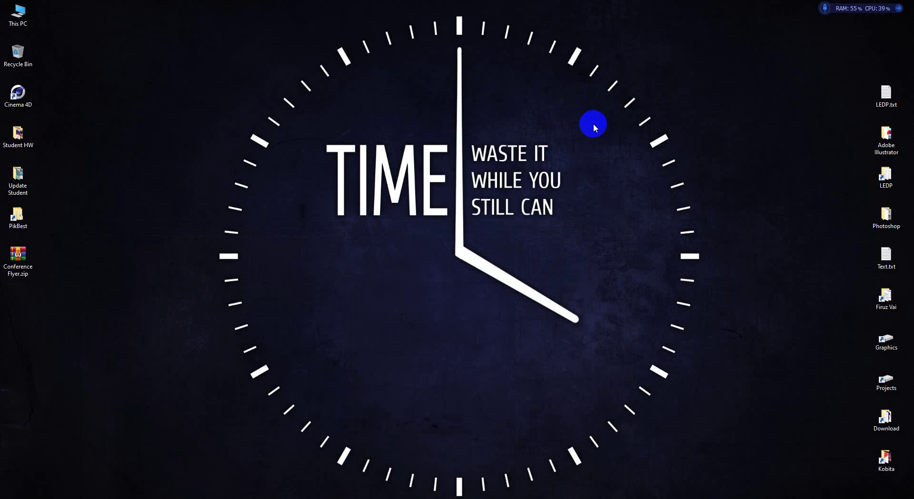
# Step: Refresh the Windows desktop several times
pyautogui.rightClick(581, 103)
pyautogui.click(594, 131)
pyautogui.rightClick(610, 64)
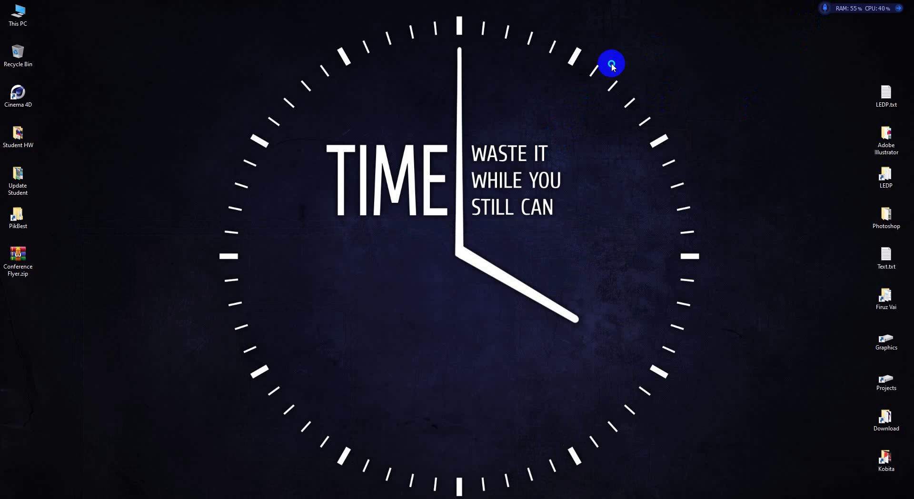
pyautogui.rightClick(621, 96)
pyautogui.click(640, 125)
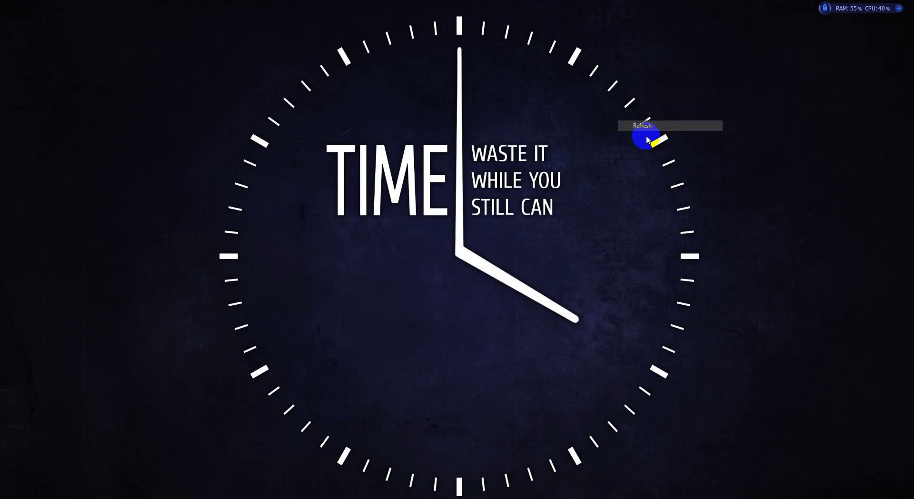
# Step: Show the installed programs in Windows and launch Adobe Illustrator again
pyautogui.press('super')
pyautogui.scroll(-3, 96, 410)
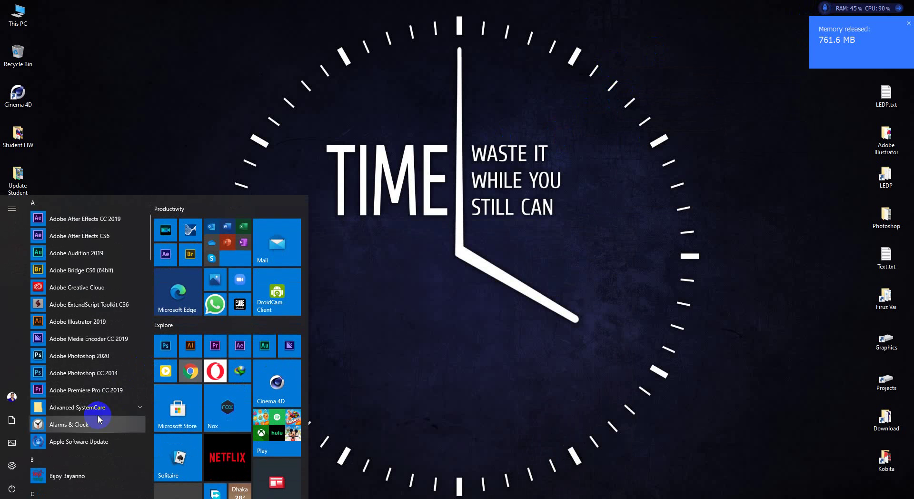
pyautogui.scroll(3, 95, 410)
pyautogui.click(189, 347)
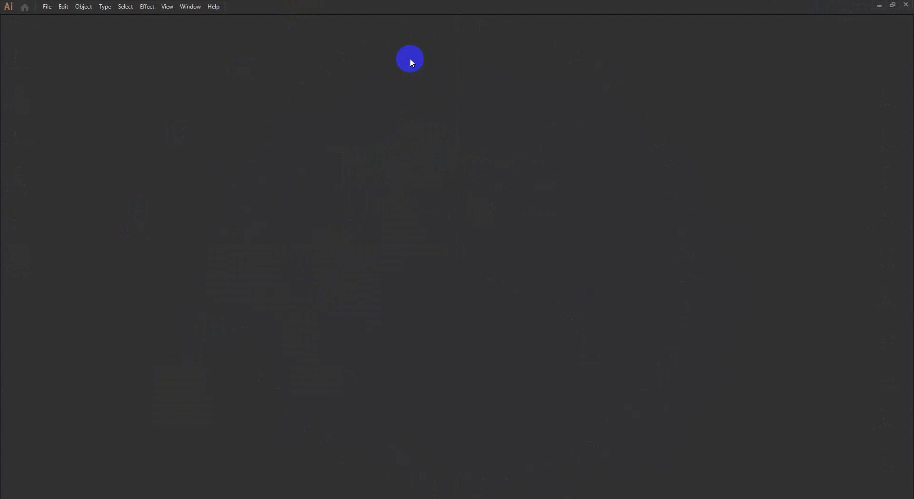
pyautogui.click(47, 7)
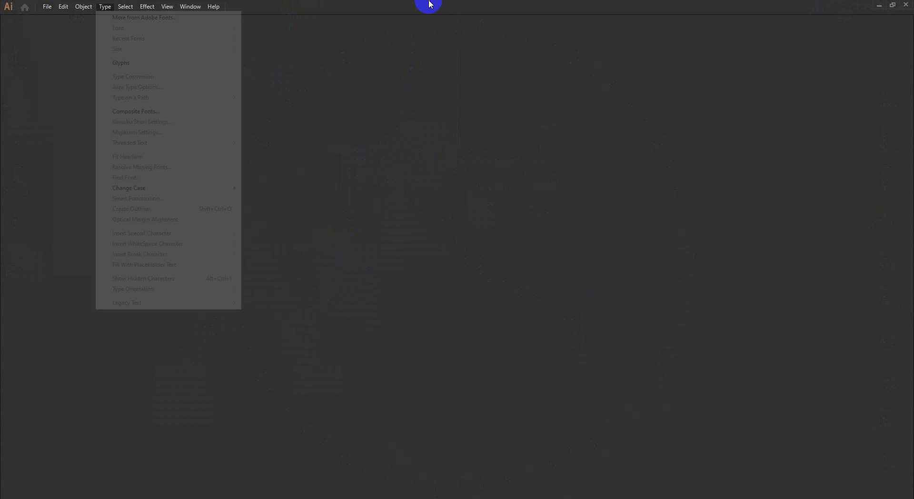
pyautogui.click(387, 5)
# Step: Examine the recent files on Illustrator's home screen, in both thumbnail and list view
pyautogui.scroll(-3, 204, 356)
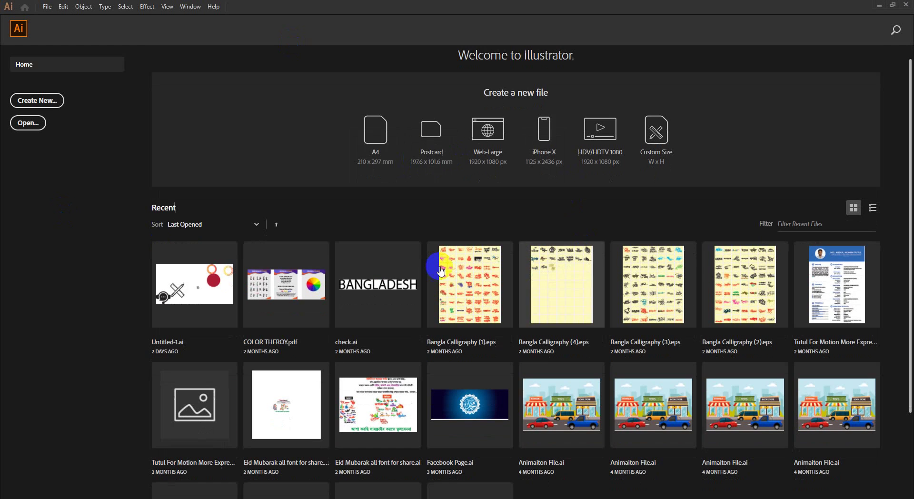
pyautogui.scroll(3, 205, 356)
pyautogui.scroll(-3, 189, 424)
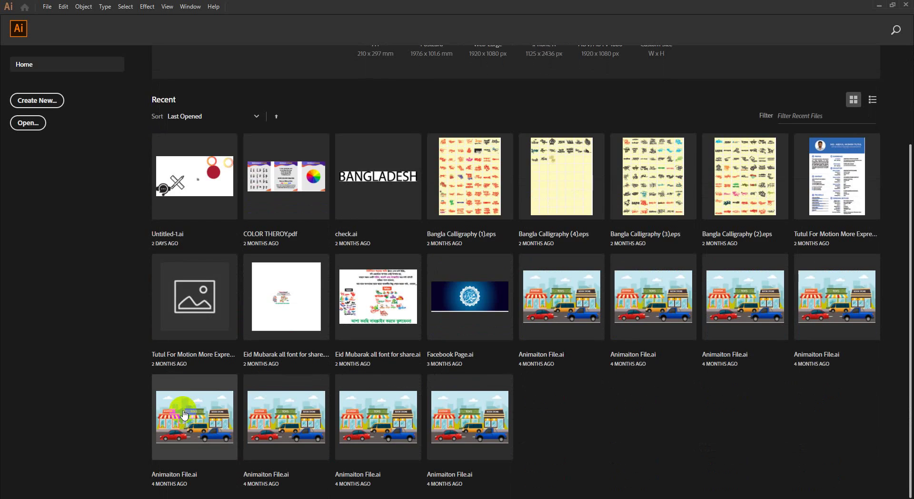
pyautogui.scroll(3, 200, 402)
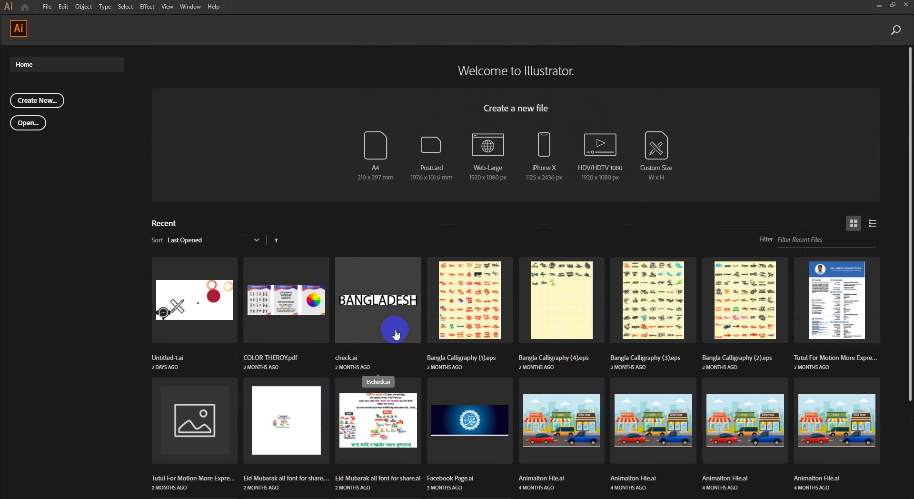
pyautogui.scroll(-3, 300, 362)
pyautogui.scroll(3, 292, 347)
pyautogui.scroll(-3, 427, 301)
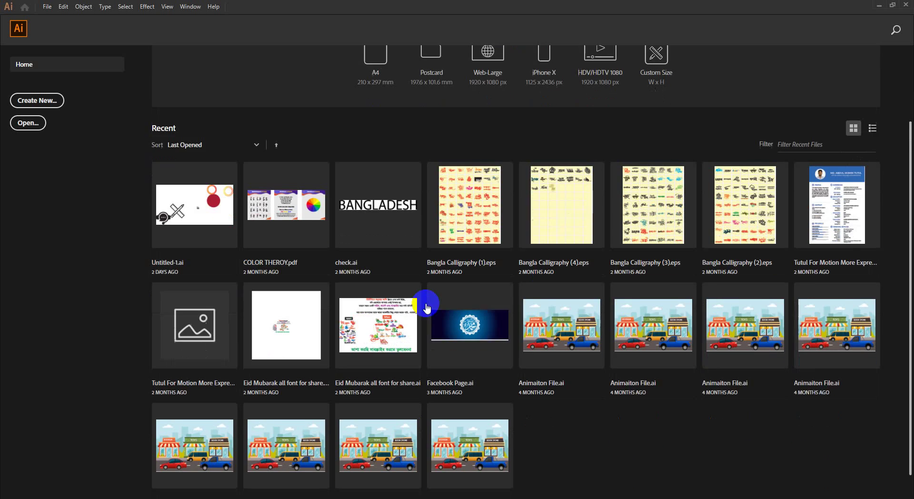
pyautogui.scroll(-1, 566, 217)
pyautogui.scroll(3, 676, 205)
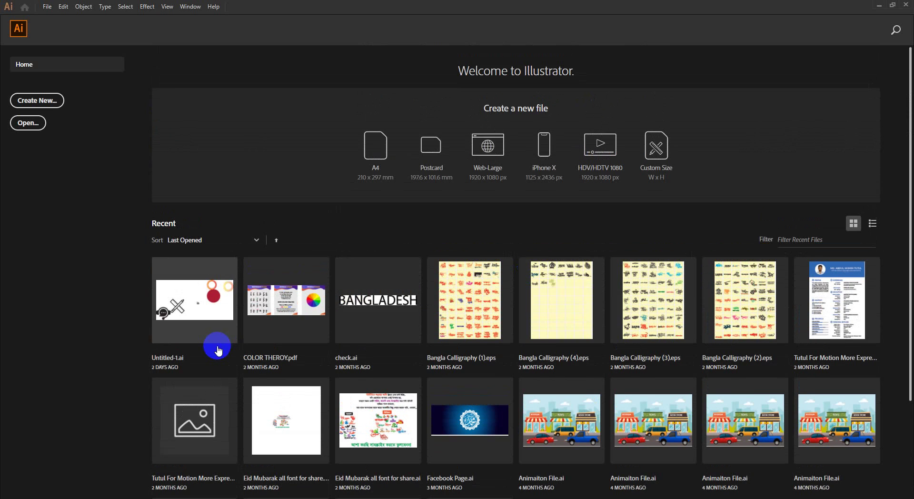
pyautogui.scroll(-3, 690, 294)
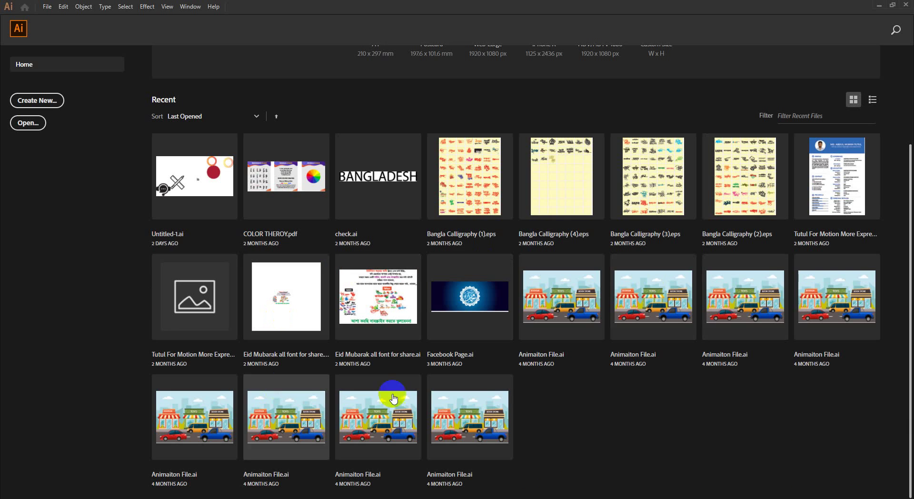
pyautogui.scroll(3, 195, 141)
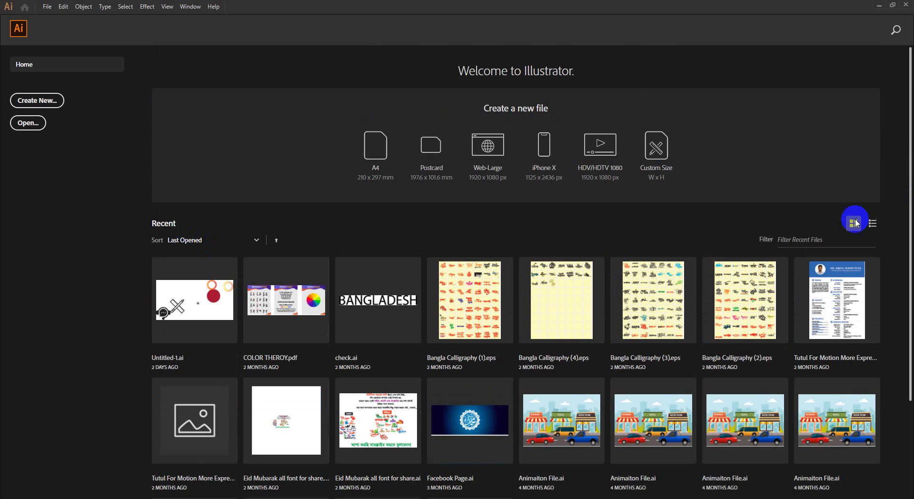
pyautogui.click(872, 223)
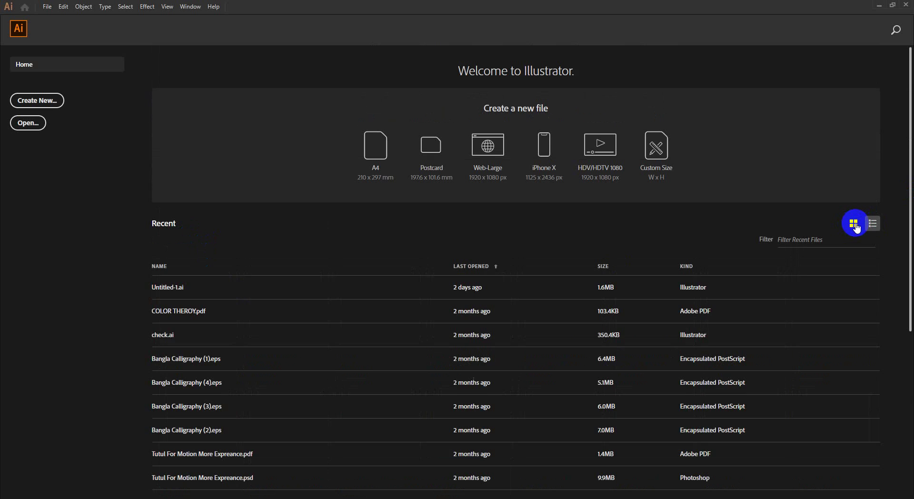
pyautogui.click(853, 224)
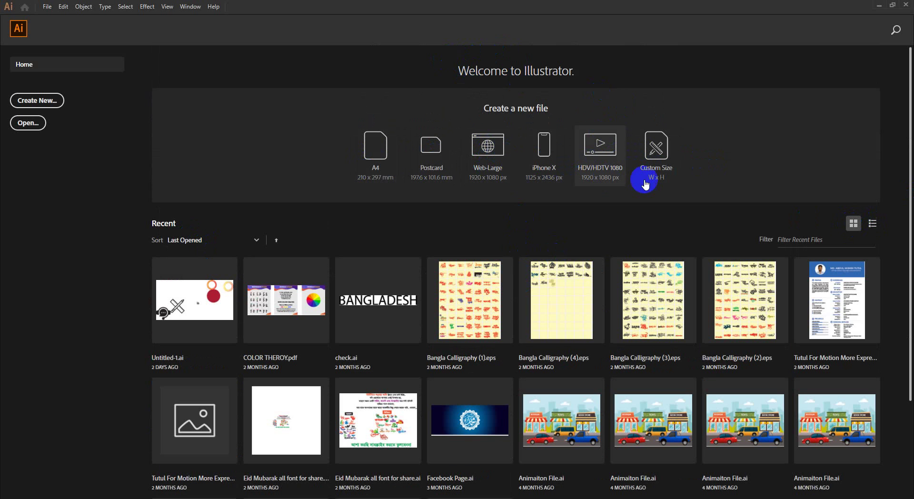
# Step: Review the commands for creating and opening files, and view the Open dialog without choosing a file
pyautogui.click(50, 108)
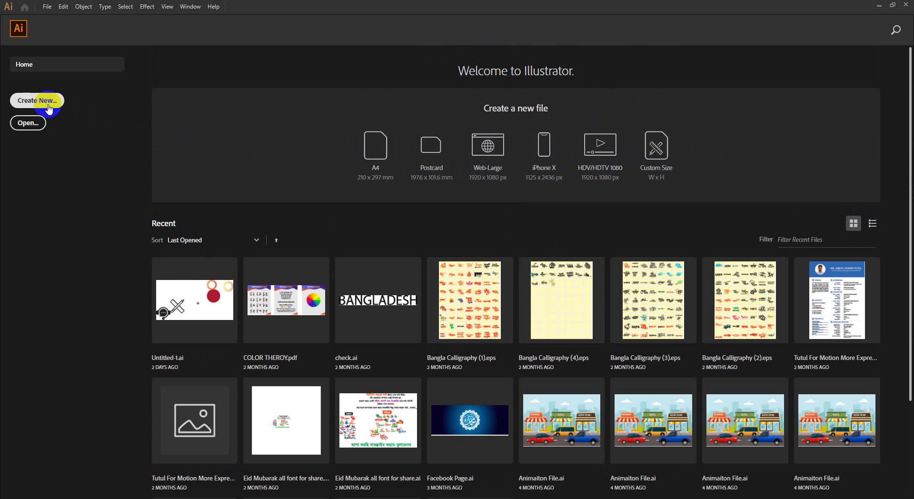
pyautogui.click(47, 6)
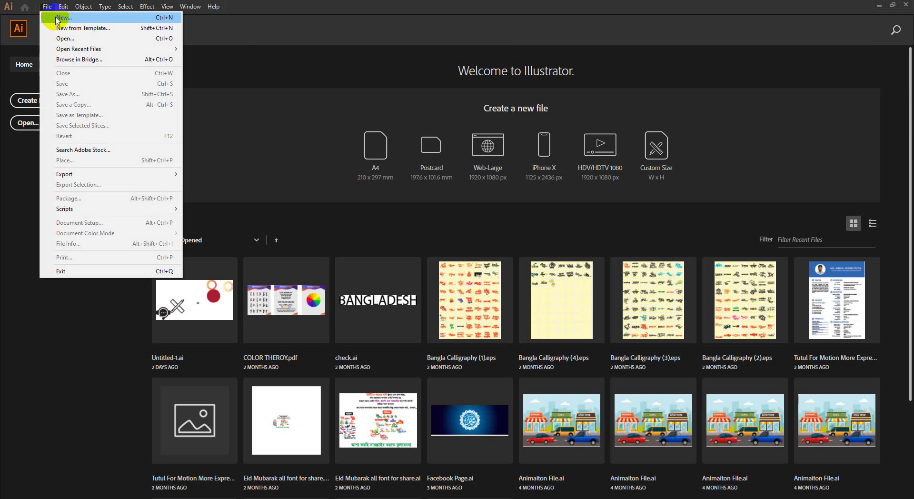
pyautogui.moveTo(147, 6)
pyautogui.press('Escape')
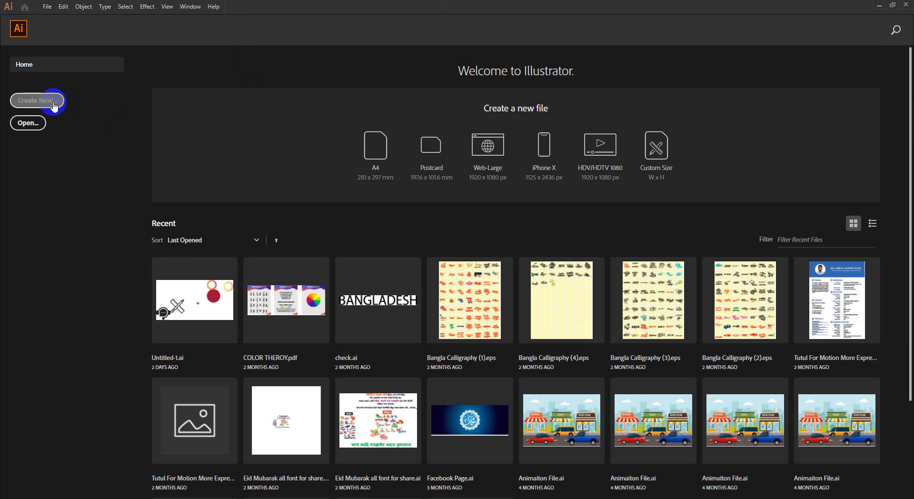
pyautogui.click(30, 125)
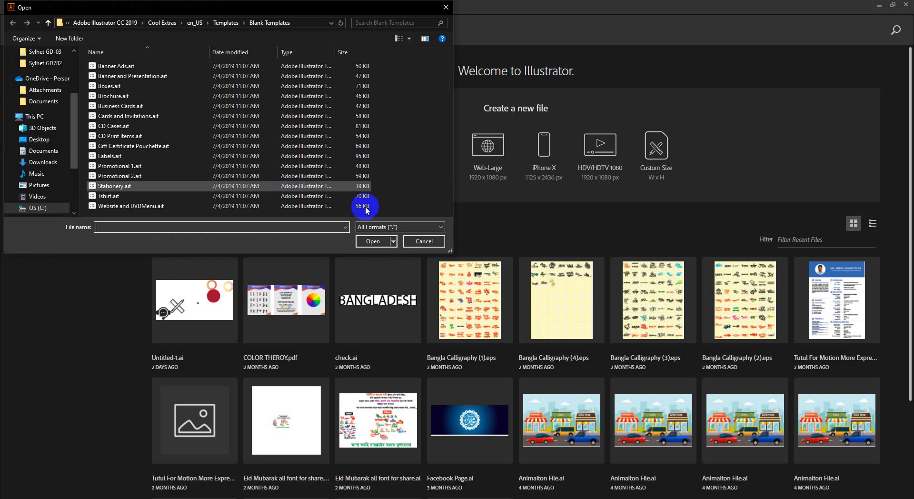
pyautogui.click(405, 236)
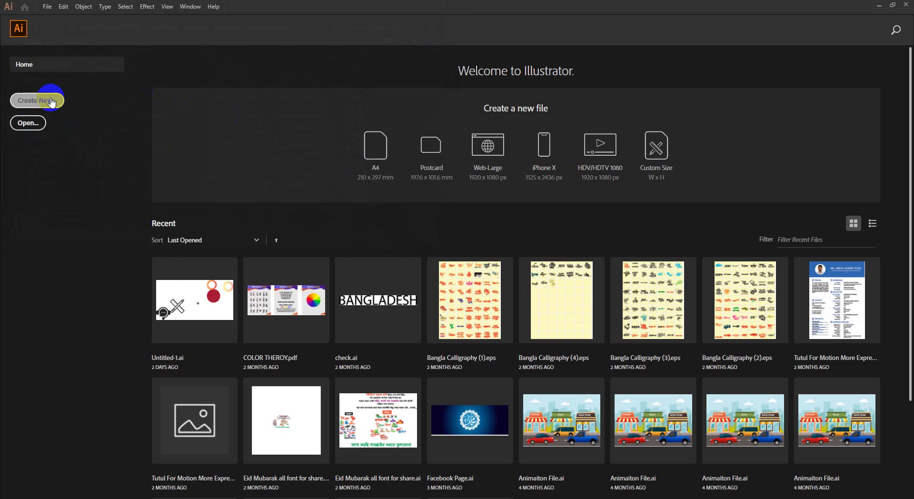
# Step: Start a new document and look over the recent presets in the repositioned New Document dialog
pyautogui.click(51, 102)
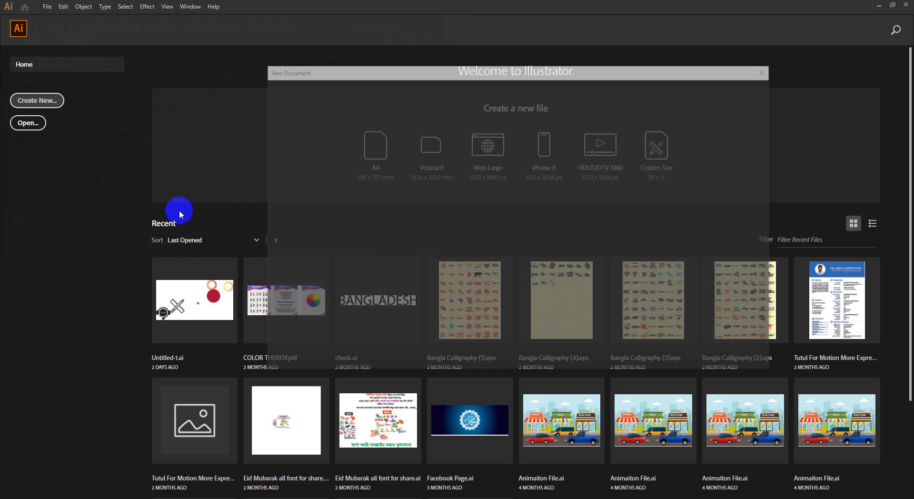
pyautogui.moveTo(483, 76); pyautogui.dragTo(415, 91)
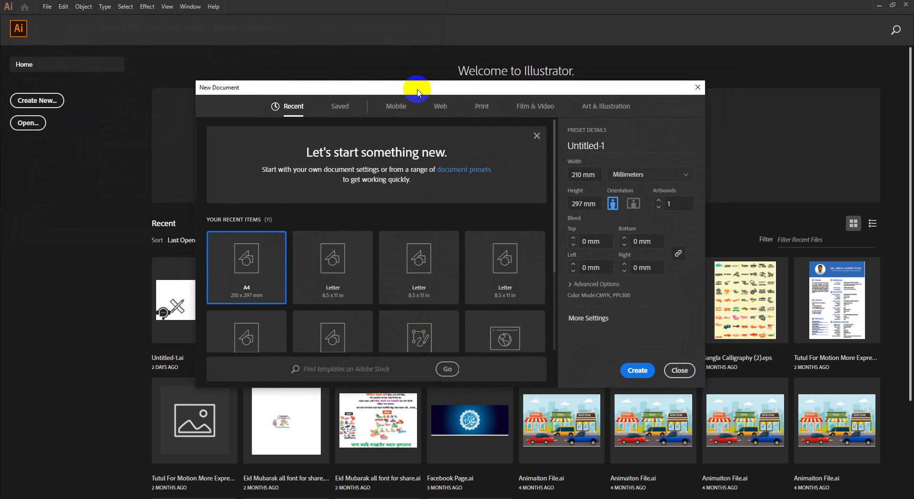
pyautogui.moveTo(438, 89); pyautogui.dragTo(430, 84)
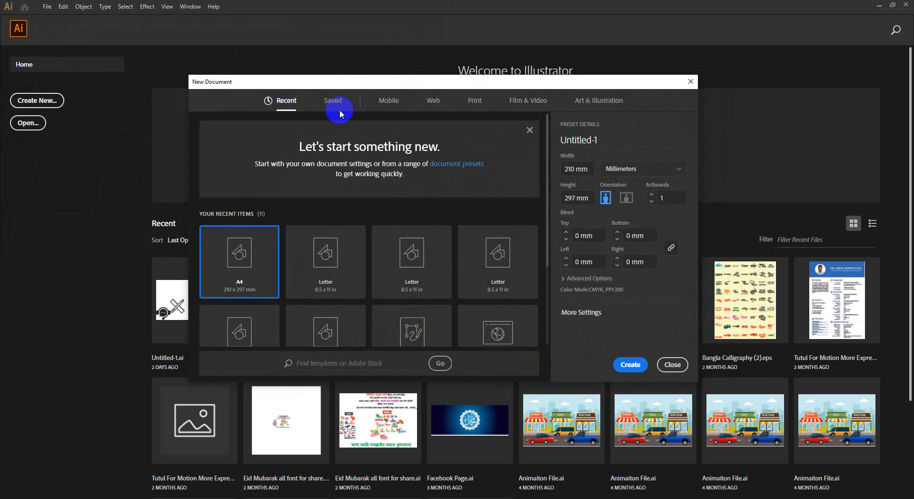
pyautogui.scroll(-3, 320, 244)
pyautogui.scroll(2, 379, 267)
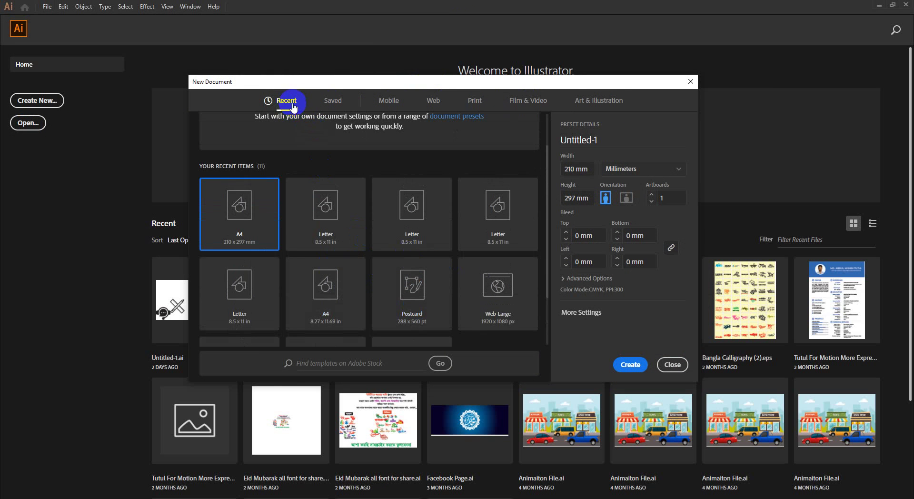
# Step: Compare the Saved and Recent preset categories for a new document, ending on the recent presets
pyautogui.click(339, 106)
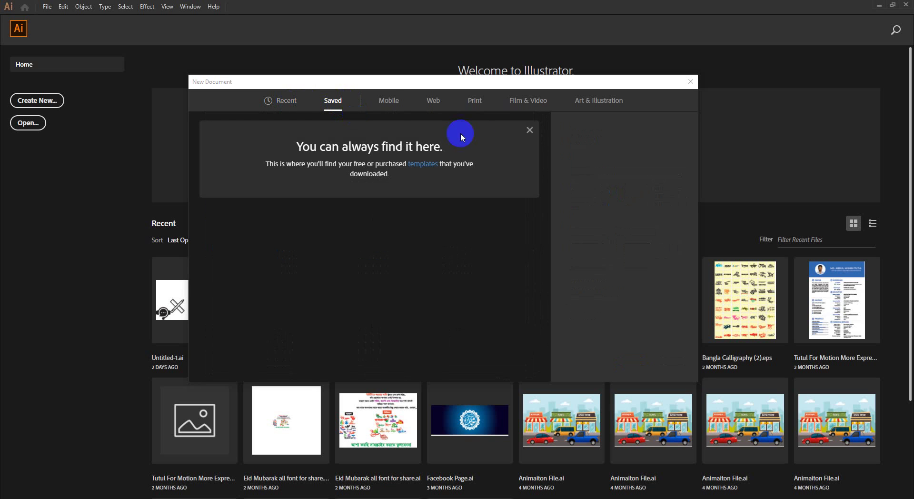
pyautogui.click(289, 101)
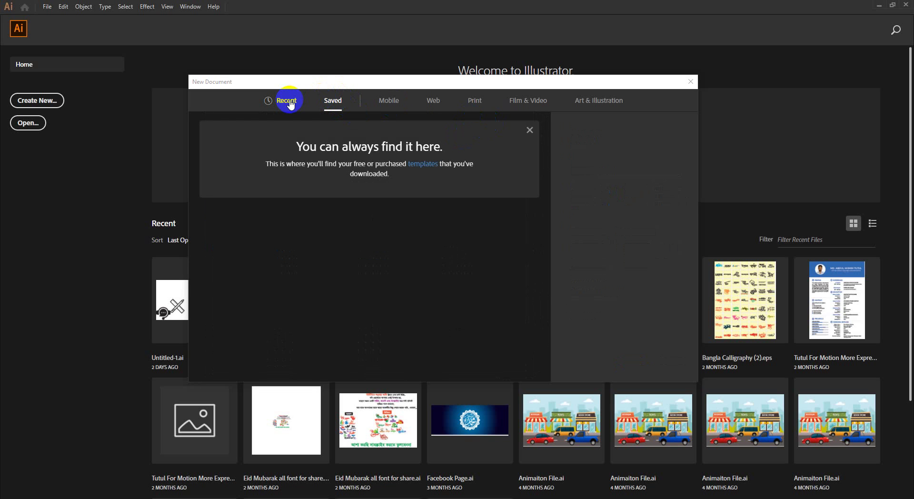
pyautogui.click(336, 101)
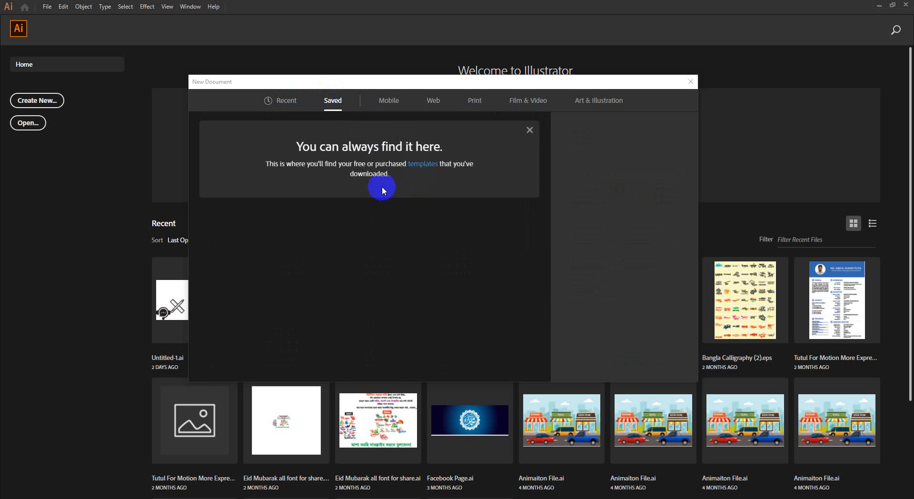
pyautogui.click(287, 102)
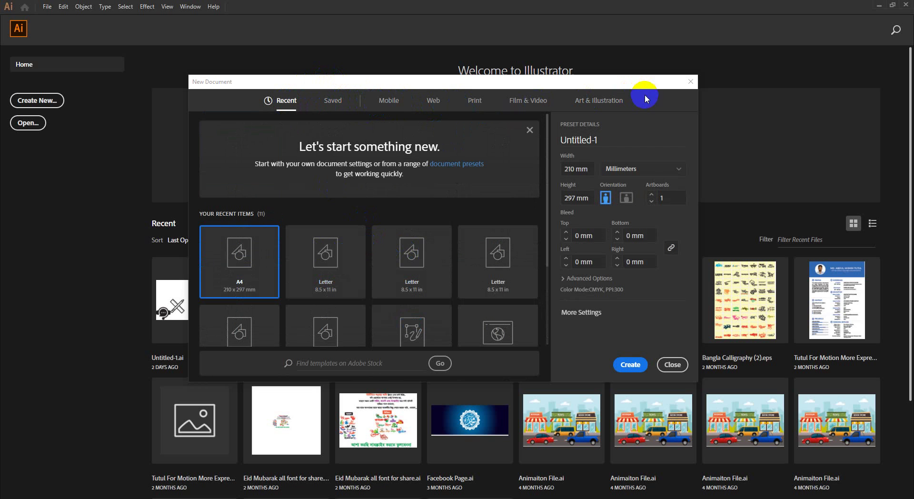
# Step: Browse the full set of Mobile blank document presets and their sizes
pyautogui.click(387, 108)
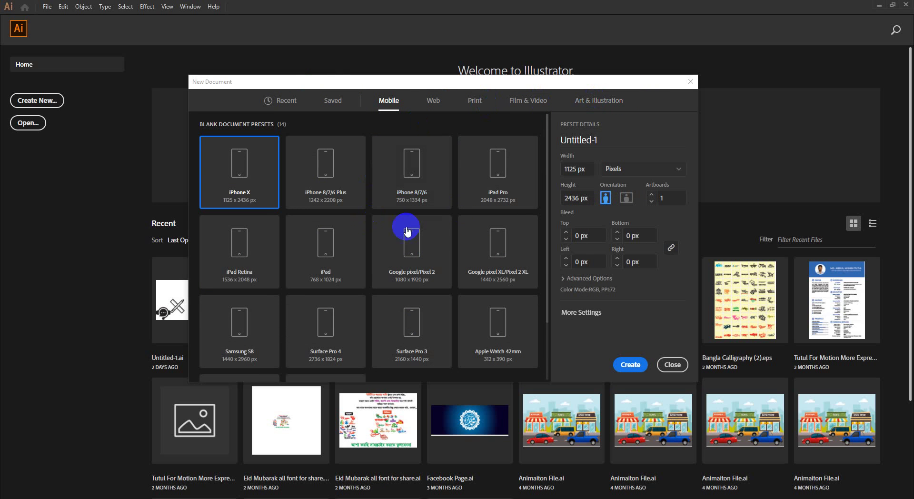
pyautogui.scroll(-3, 372, 247)
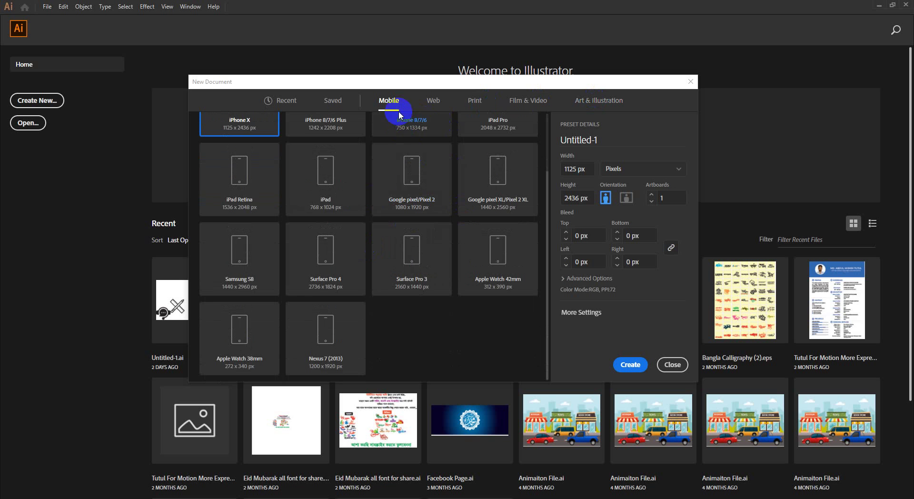
pyautogui.scroll(3, 369, 237)
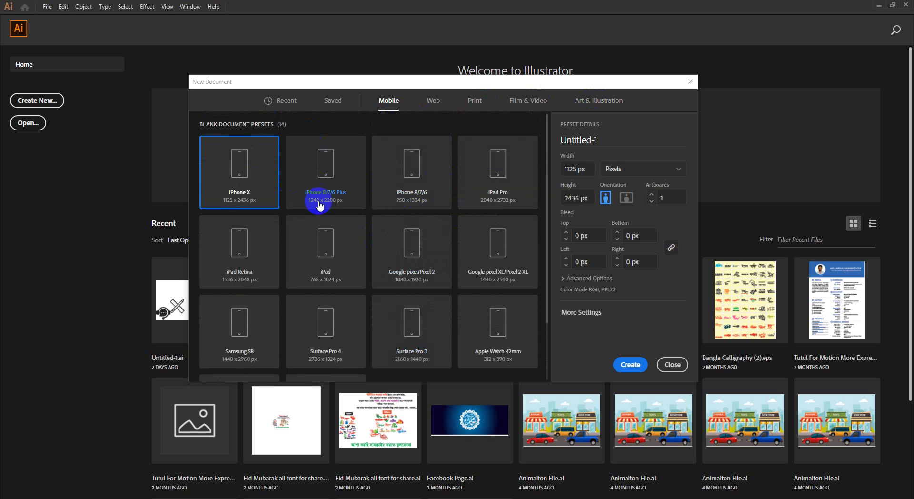
pyautogui.scroll(-3, 328, 209)
pyautogui.scroll(3, 381, 200)
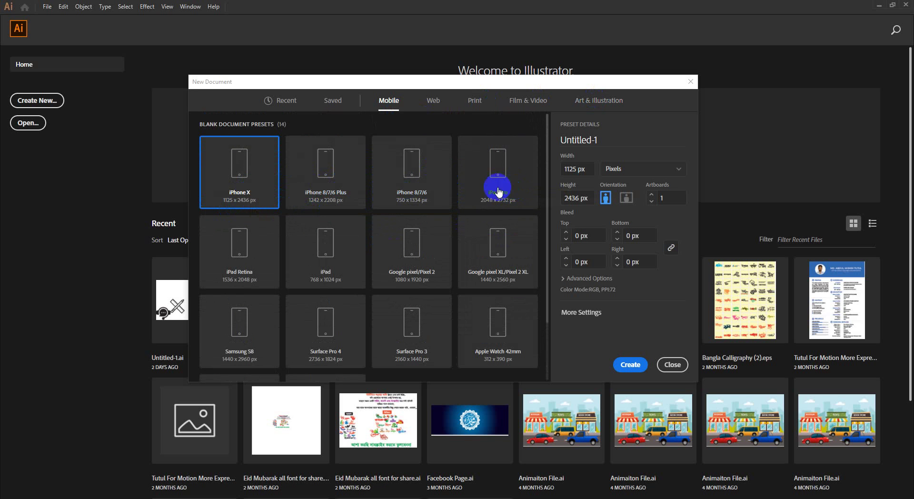
pyautogui.scroll(-2, 304, 253)
pyautogui.scroll(2, 427, 269)
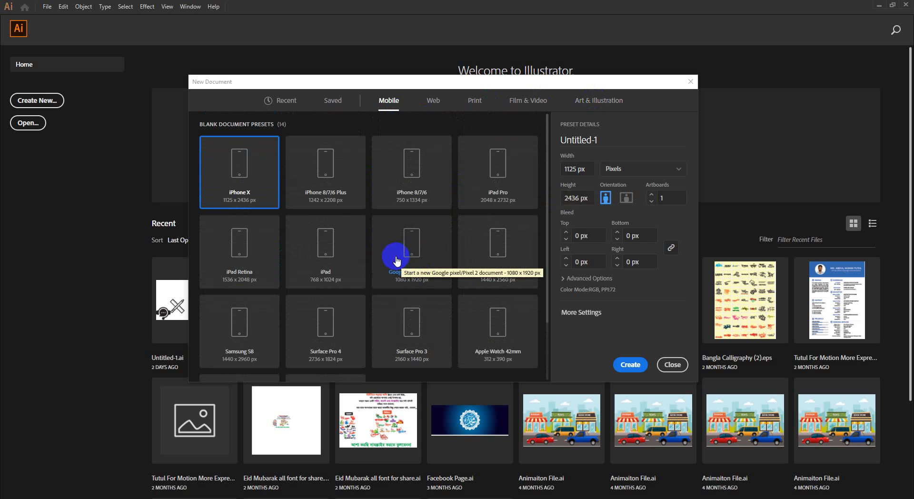
# Step: View the Web and Print blank document presets and bring up the Film & Video category
pyautogui.click(434, 109)
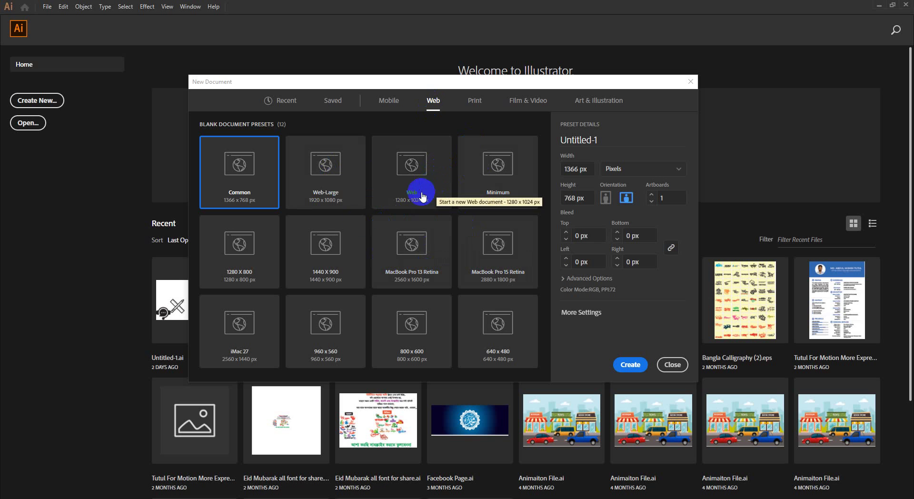
pyautogui.click(475, 101)
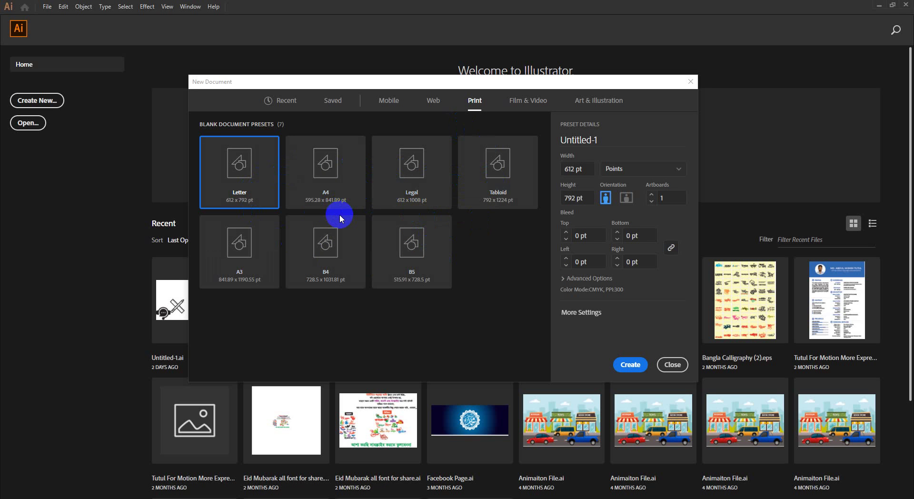
pyautogui.click(536, 103)
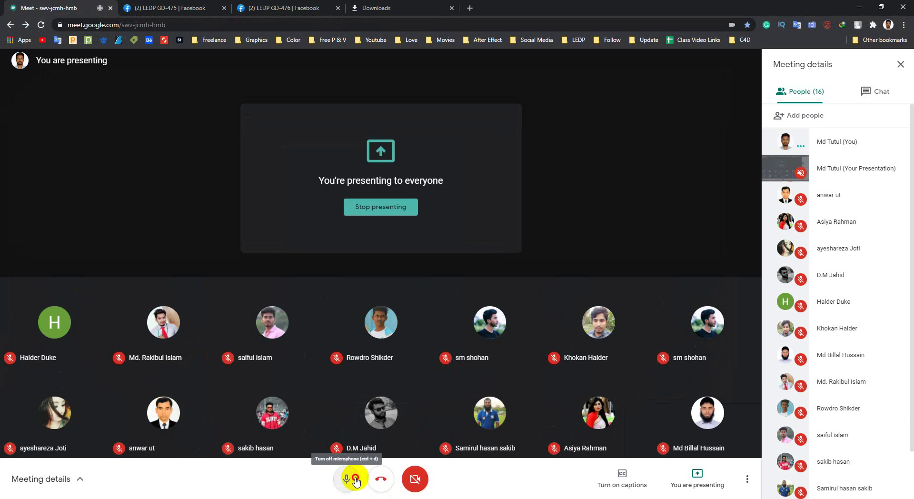
# Step: Turn off the microphone in the Google Meet call and return to Illustrator
pyautogui.click(355, 478)
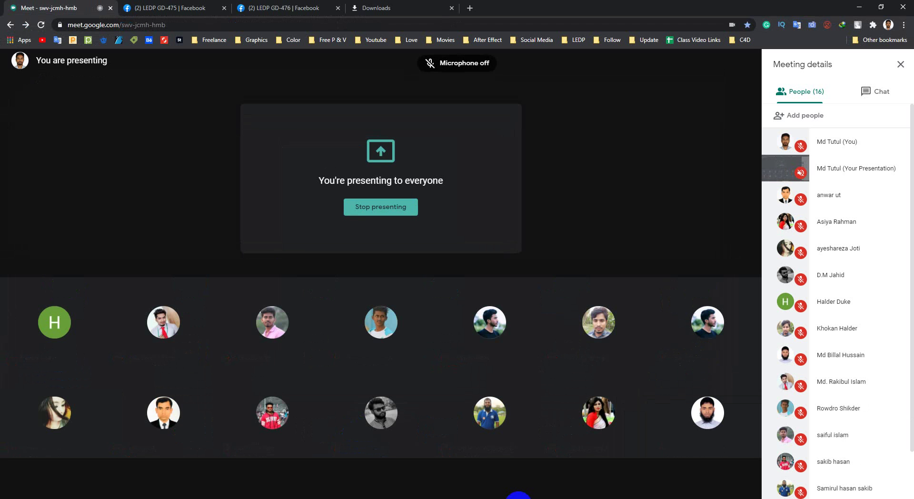
pyautogui.click(183, 497)
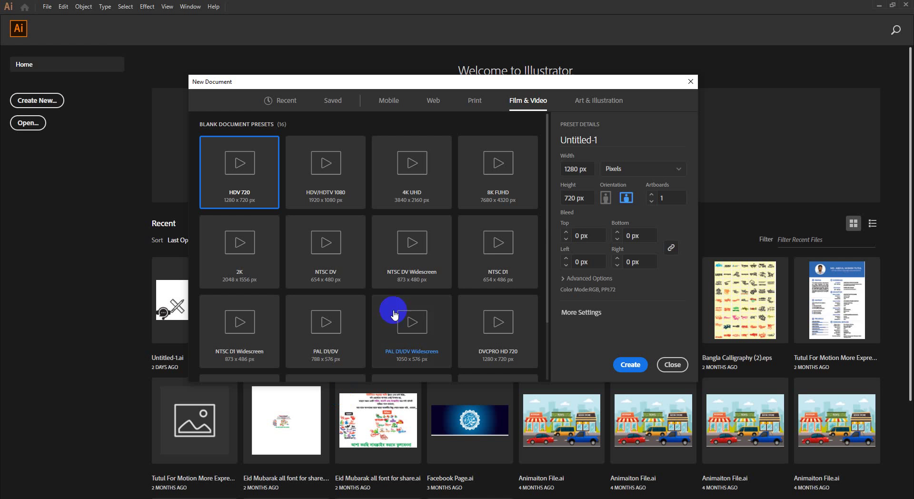
# Step: Look through all the Film & Video blank document presets
pyautogui.scroll(-2, 311, 240)
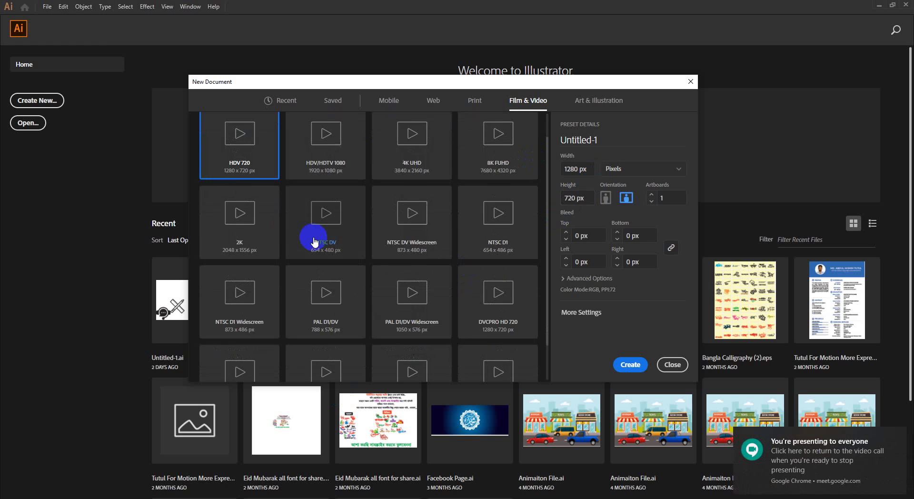
pyautogui.scroll(2, 408, 209)
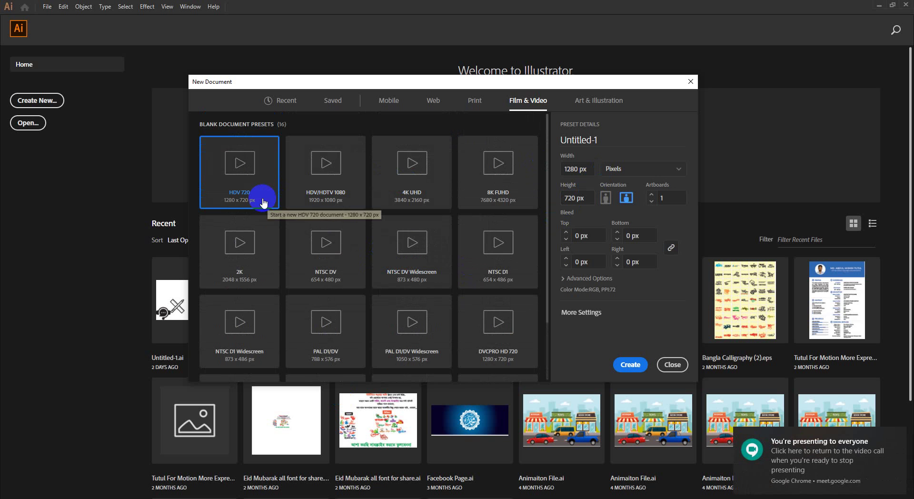
pyautogui.scroll(-3, 428, 257)
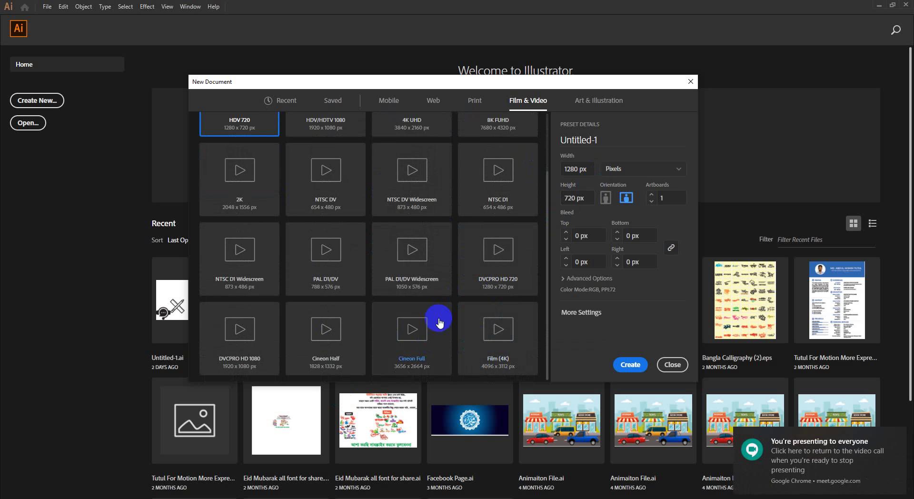
pyautogui.scroll(3, 439, 322)
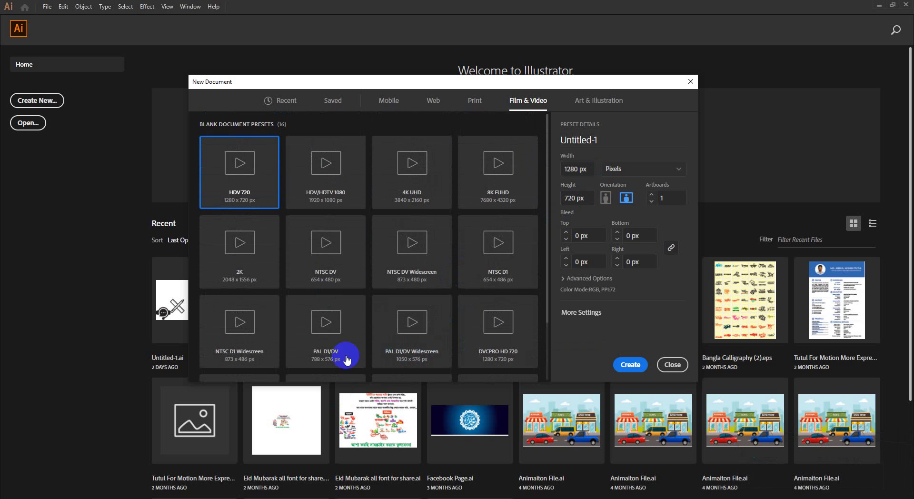
# Step: Look through the Art & Illustration presets and compare their color mode and resolution with those of the Print presets
pyautogui.click(582, 104)
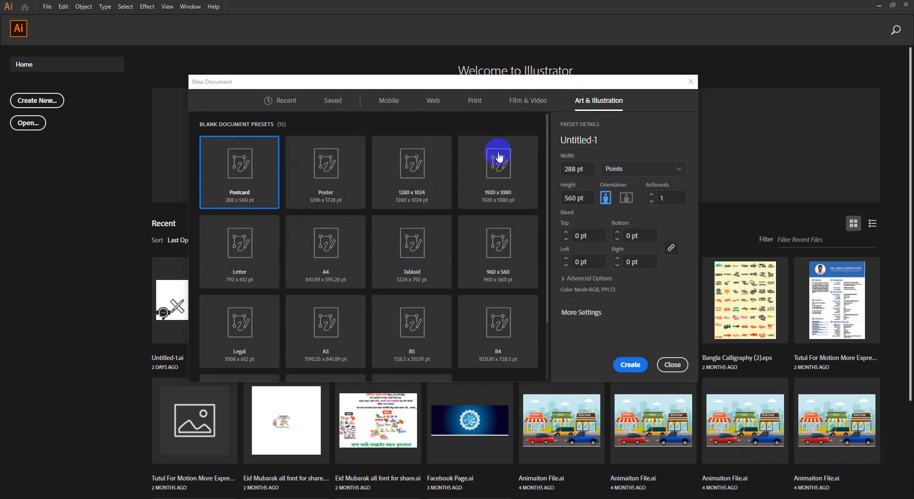
pyautogui.scroll(-2, 457, 190)
pyautogui.scroll(2, 314, 208)
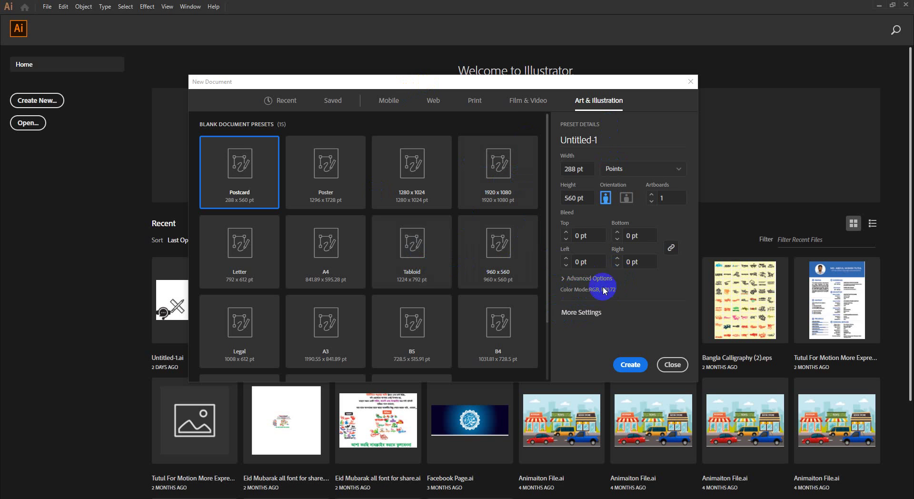
pyautogui.click(474, 101)
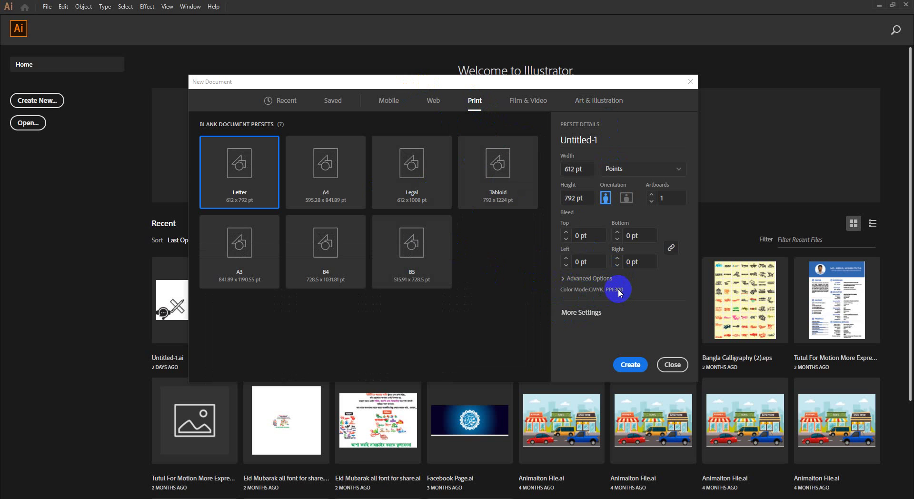
pyautogui.click(604, 101)
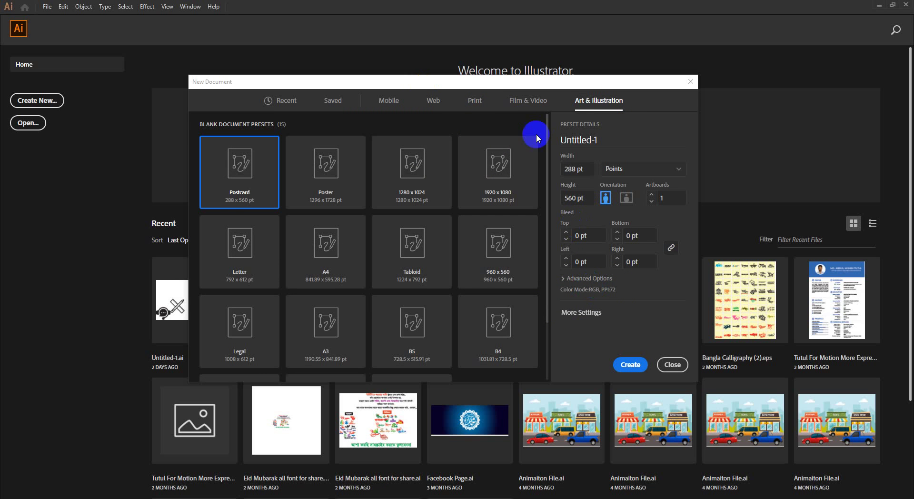
# Step: Use the Print category's Letter preset and set the document units to Inches
pyautogui.click(474, 101)
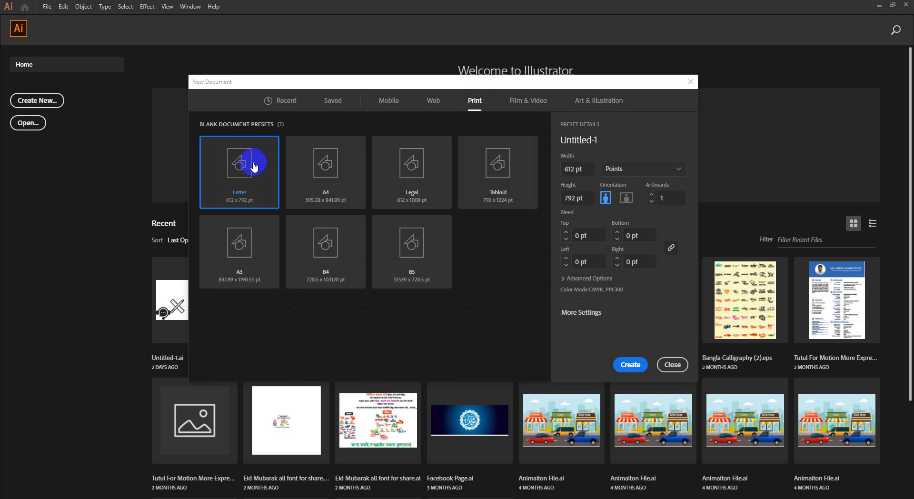
pyautogui.click(573, 169)
pyautogui.click(561, 198)
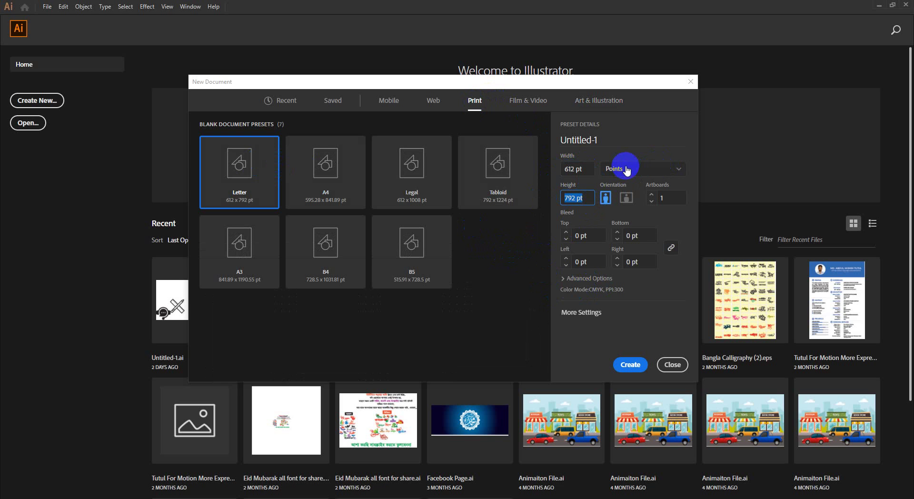
pyautogui.click(626, 169)
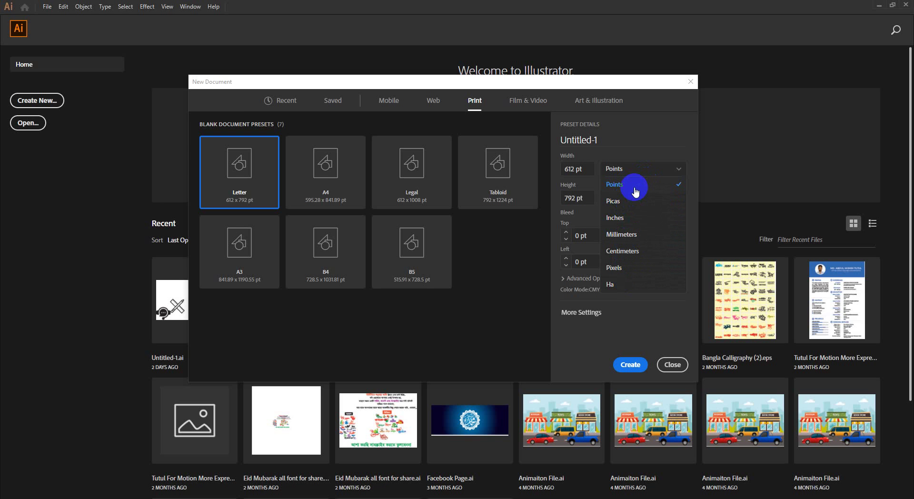
pyautogui.click(628, 217)
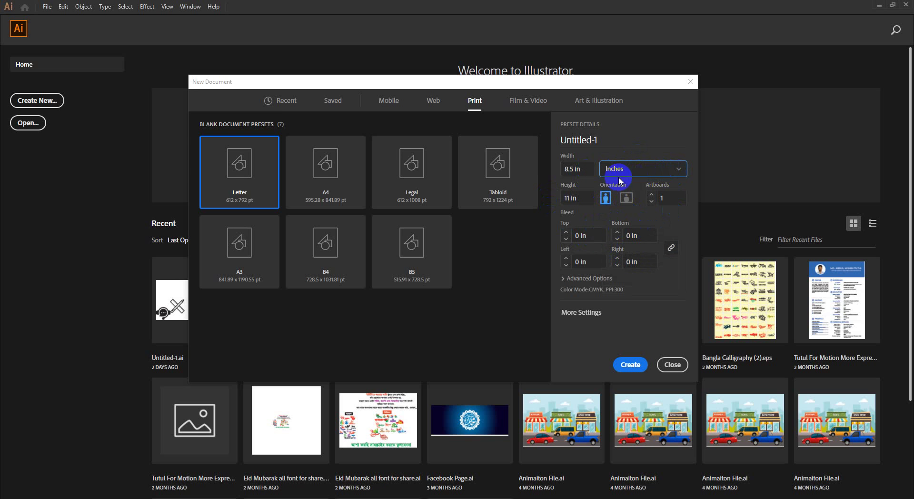
# Step: Examine the width, height, artboard count and top bleed settings of the Letter preset
pyautogui.click(583, 170)
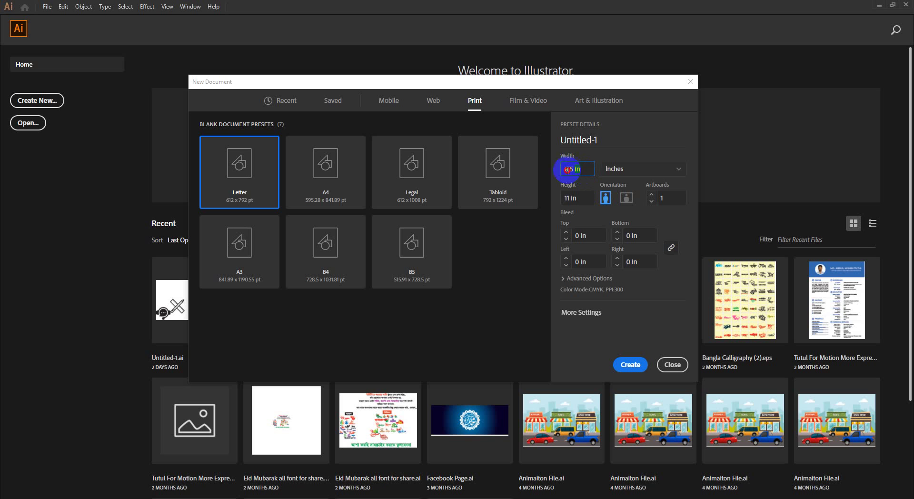
pyautogui.click(582, 198)
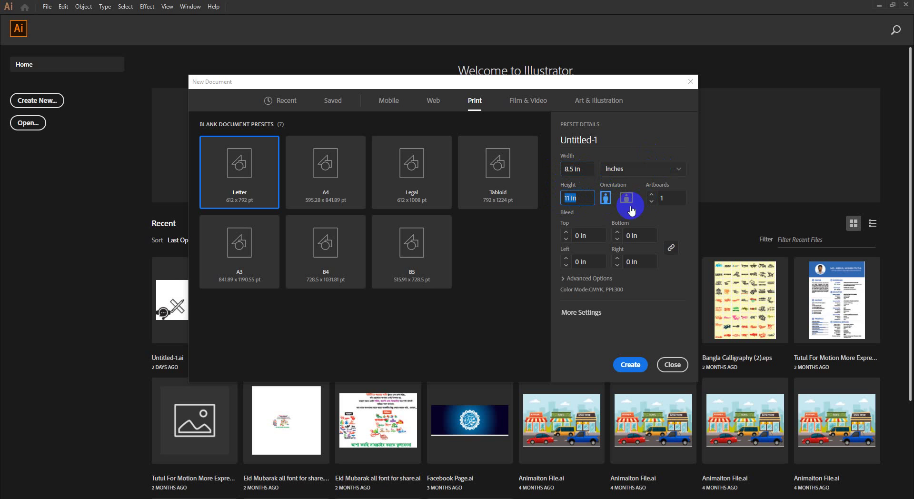
pyautogui.click(666, 199)
pyautogui.click(600, 236)
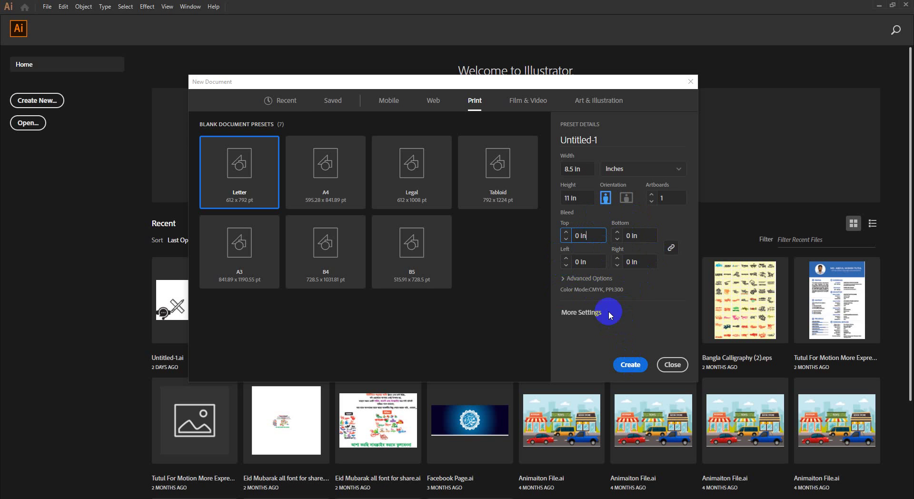
# Step: Review the Letter preset's advanced options, keeping CMYK Color, High (300 ppi) raster effects and the Default preview mode
pyautogui.click(564, 280)
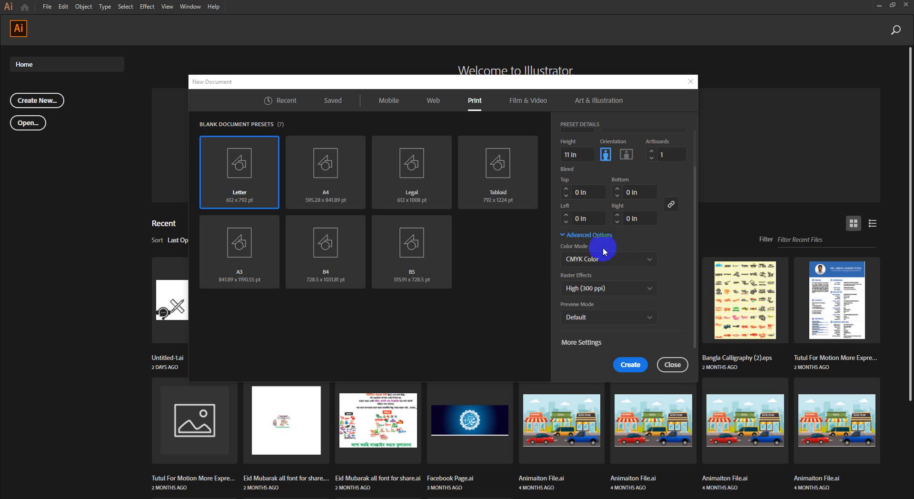
pyautogui.click(621, 259)
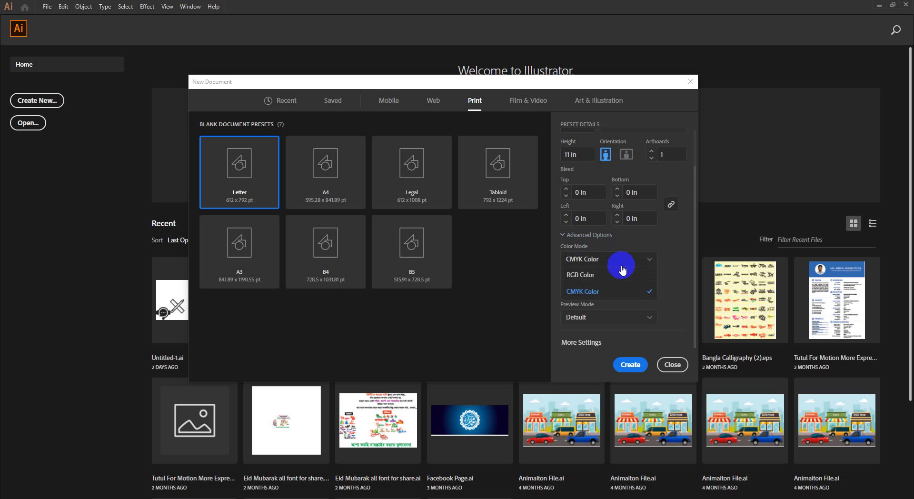
pyautogui.click(578, 294)
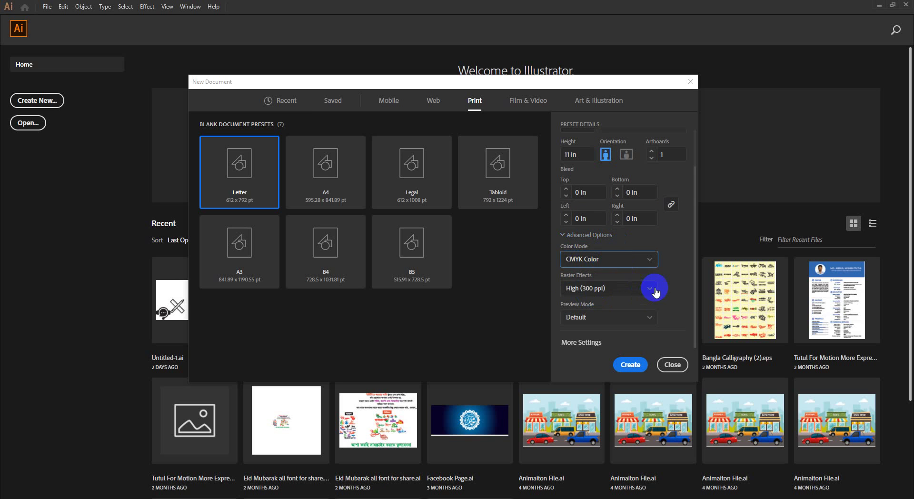
pyautogui.click(593, 295)
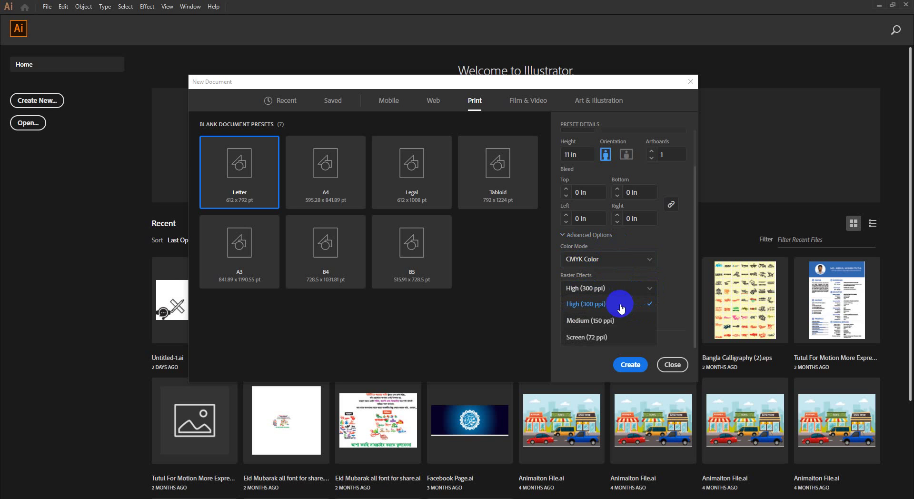
pyautogui.click(645, 304)
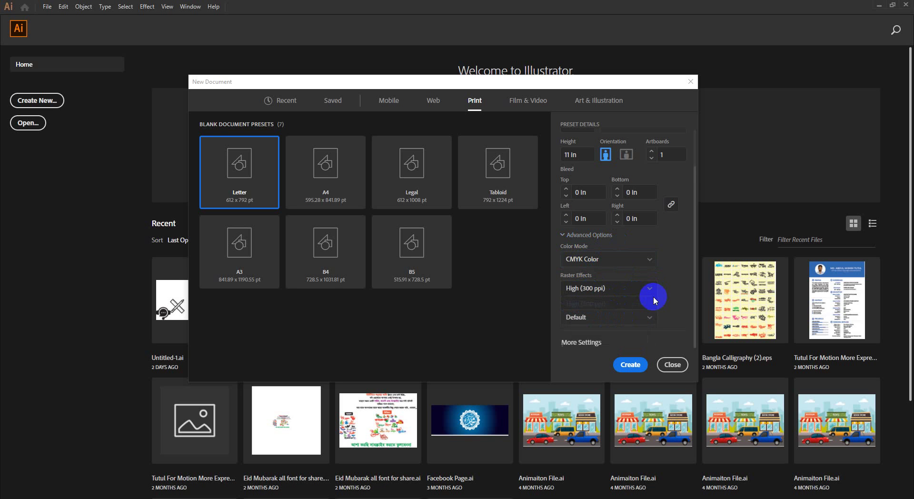
pyautogui.click(642, 317)
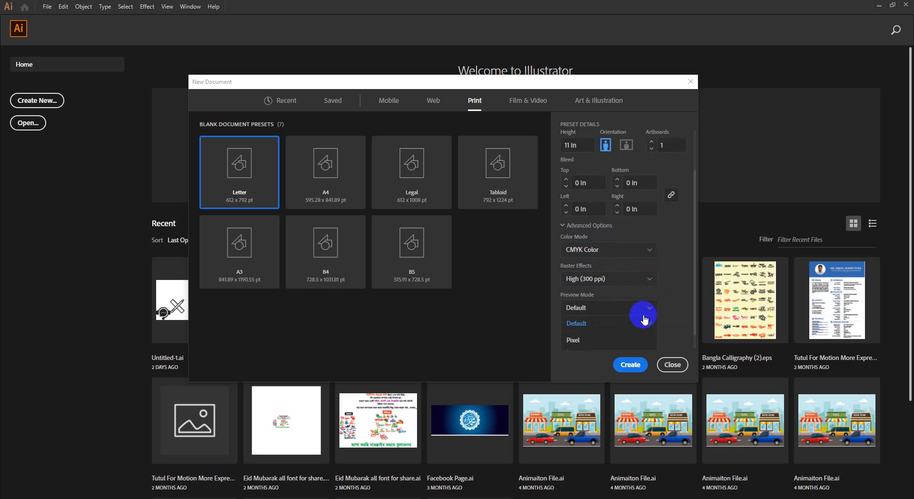
pyautogui.click(669, 292)
# Step: Create the Letter document and view its blank artboard at different magnifications
pyautogui.click(638, 365)
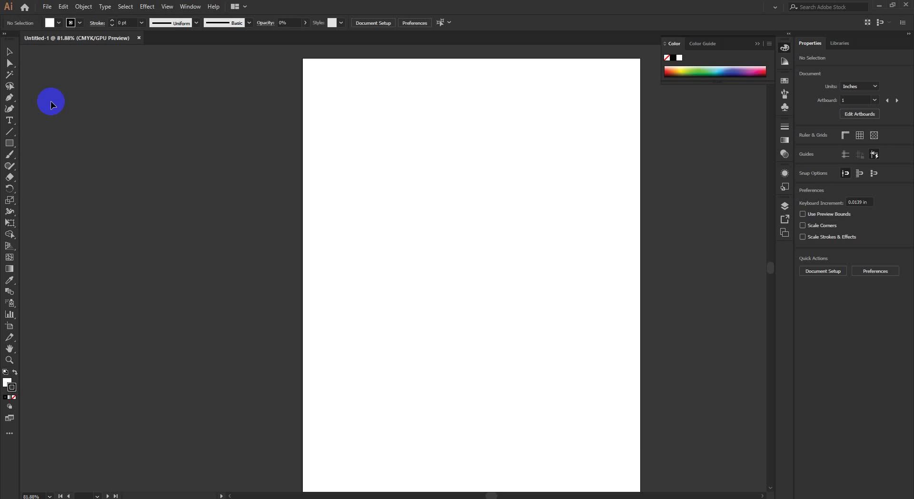
pyautogui.scroll(-3, 367, 282)
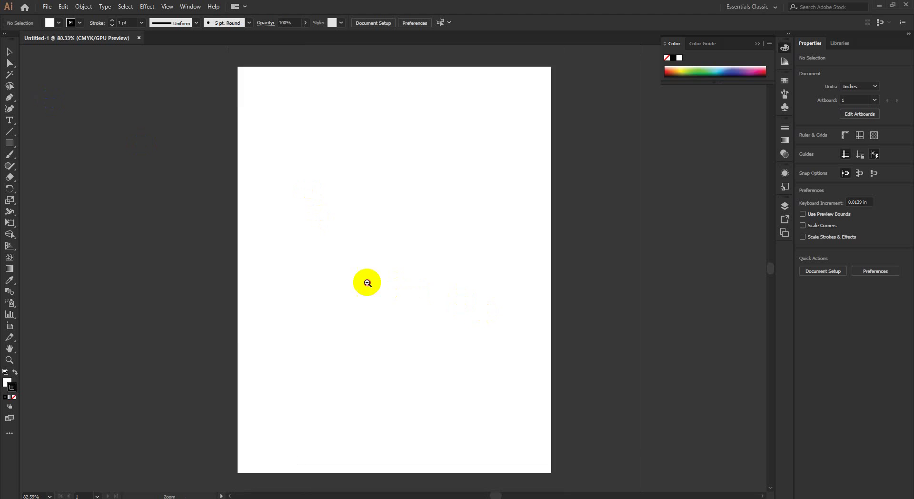
pyautogui.scroll(2, 383, 240)
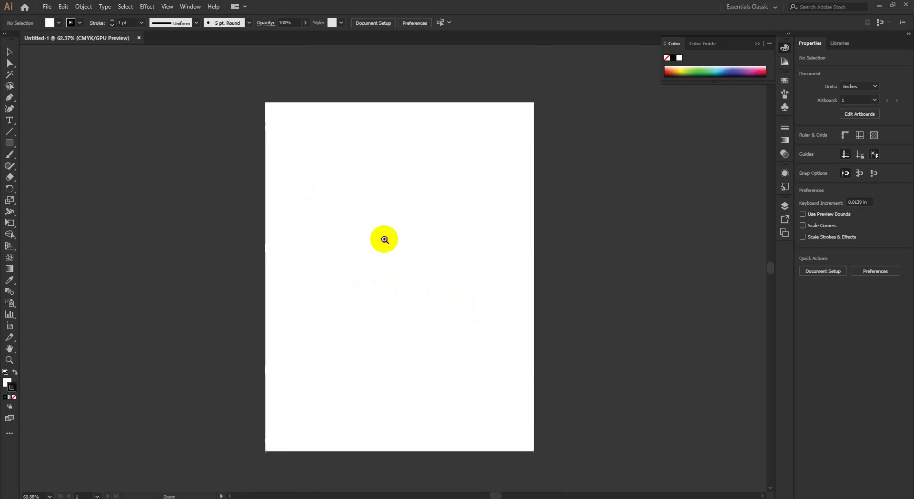
pyautogui.scroll(2, 391, 198)
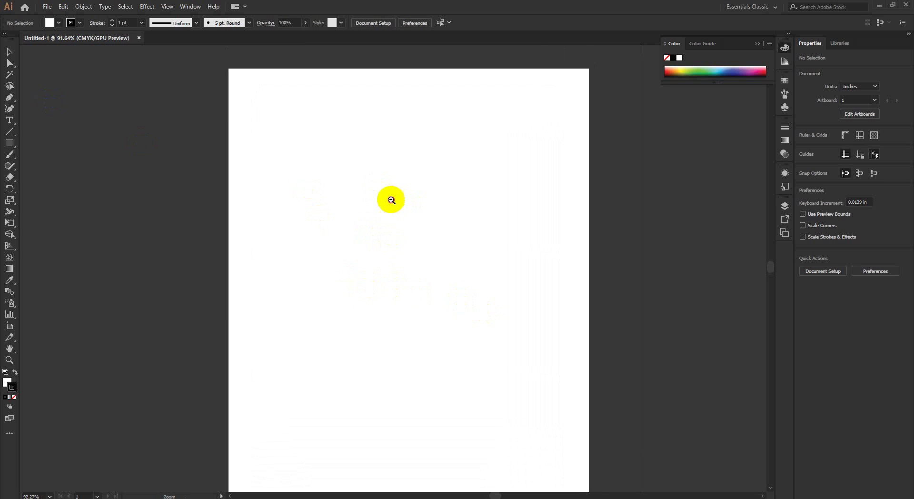
pyautogui.scroll(-2, 412, 238)
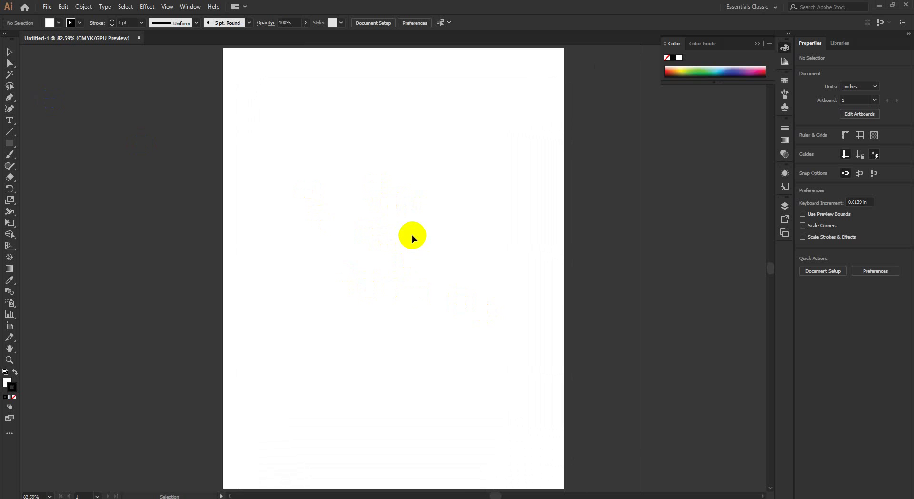
pyautogui.scroll(1, 431, 221)
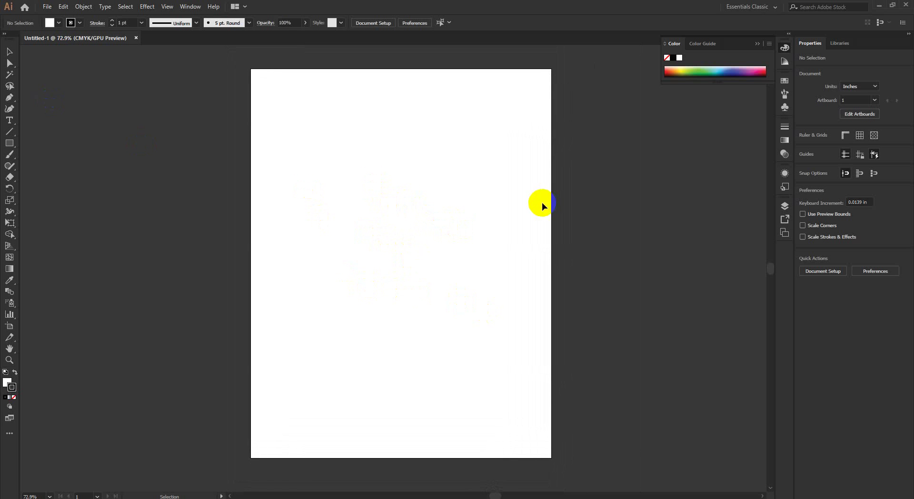
# Step: Start another new document, open its detailed settings and examine the name field and profile options
pyautogui.click(47, 7)
pyautogui.click(60, 17)
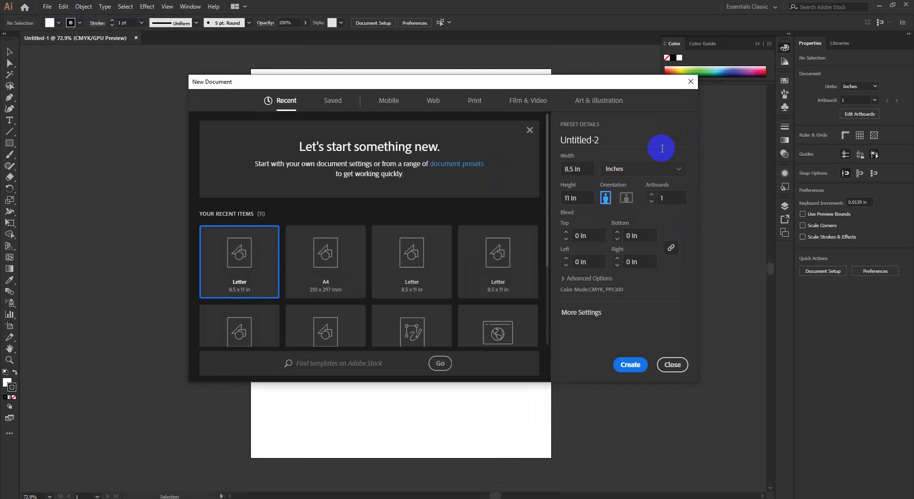
pyautogui.click(593, 314)
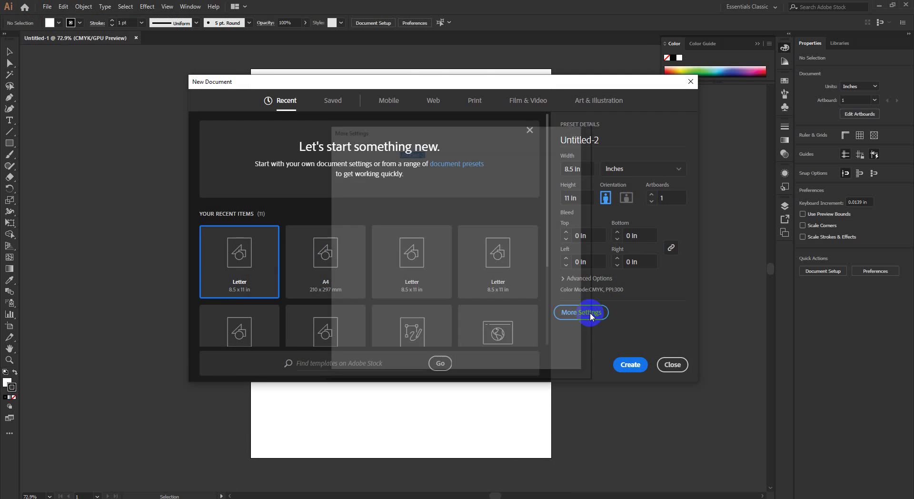
pyautogui.moveTo(457, 135); pyautogui.dragTo(429, 128)
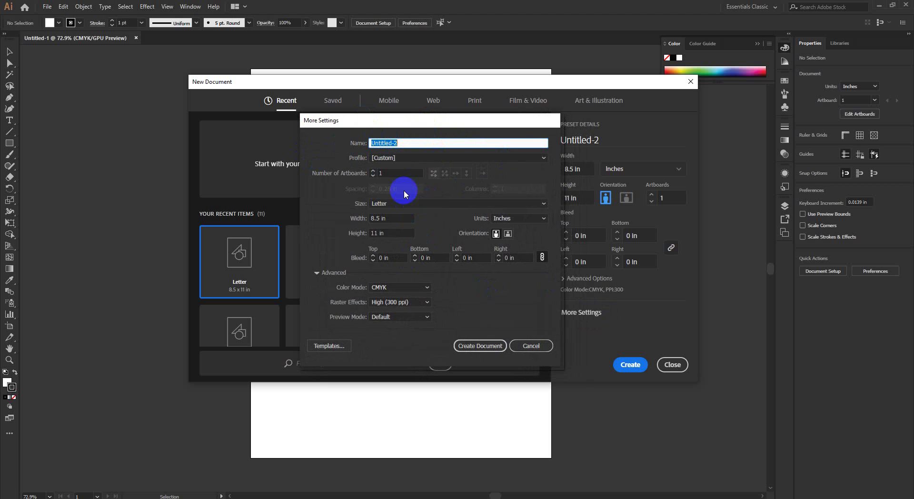
pyautogui.click(409, 146)
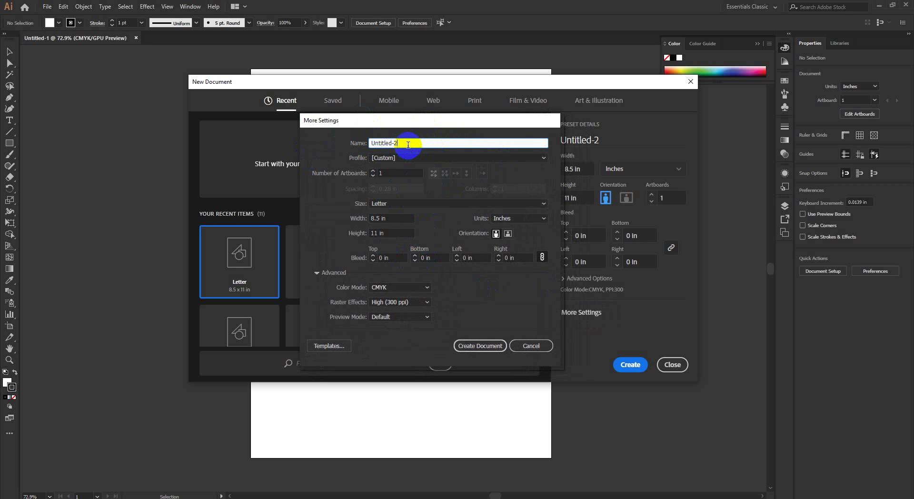
pyautogui.click(401, 160)
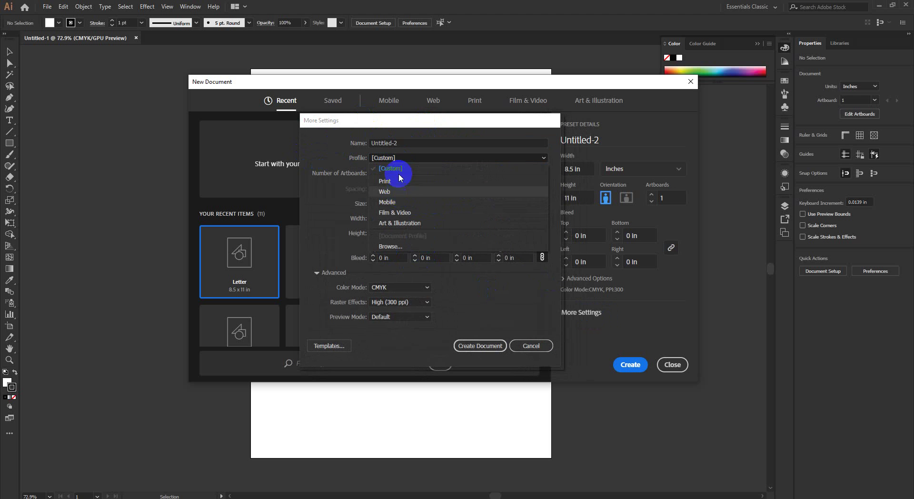
pyautogui.click(335, 159)
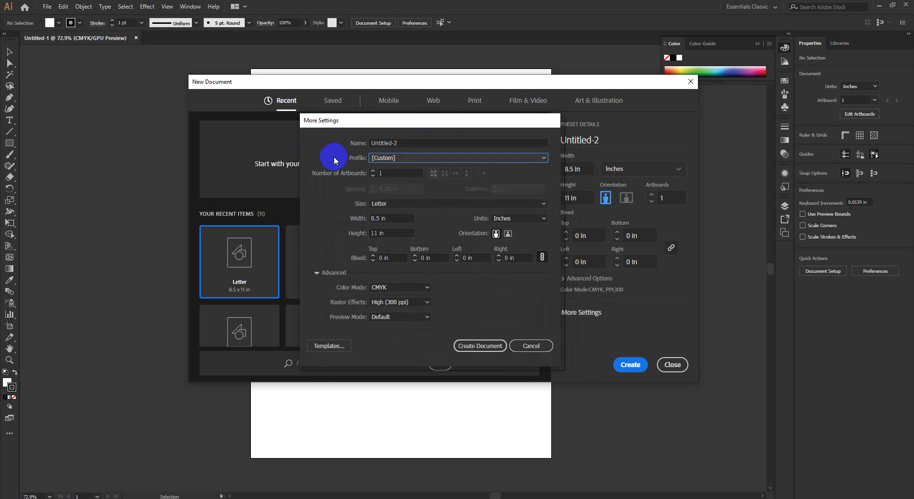
# Step: Set the new document's number of artboards to 5
pyautogui.moveTo(398, 173); pyautogui.dragTo(344, 173)
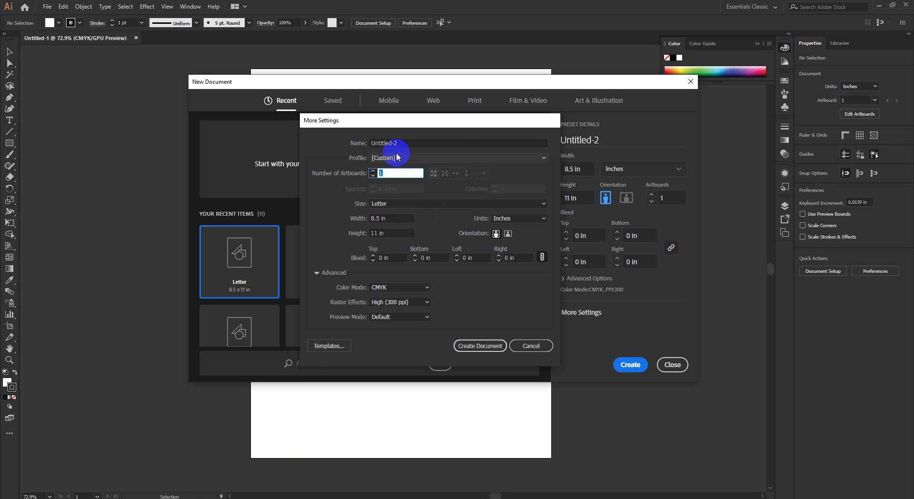
pyautogui.click(367, 174)
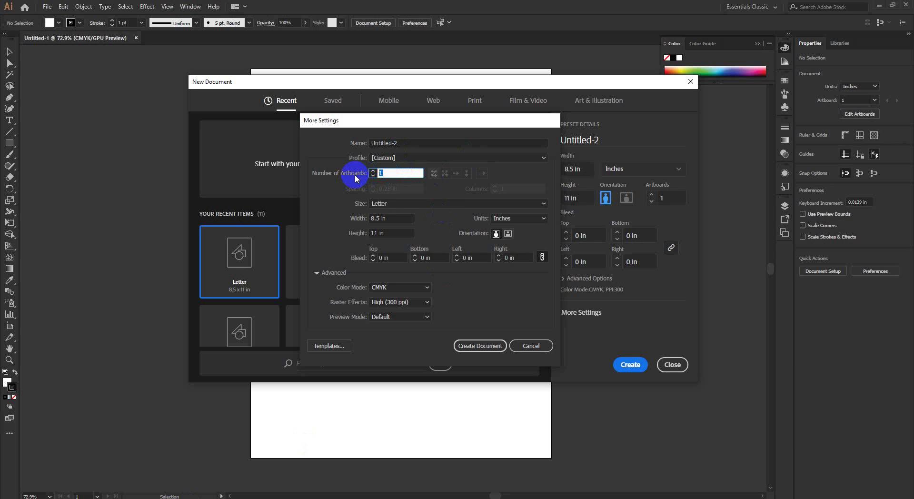
pyautogui.write('5')
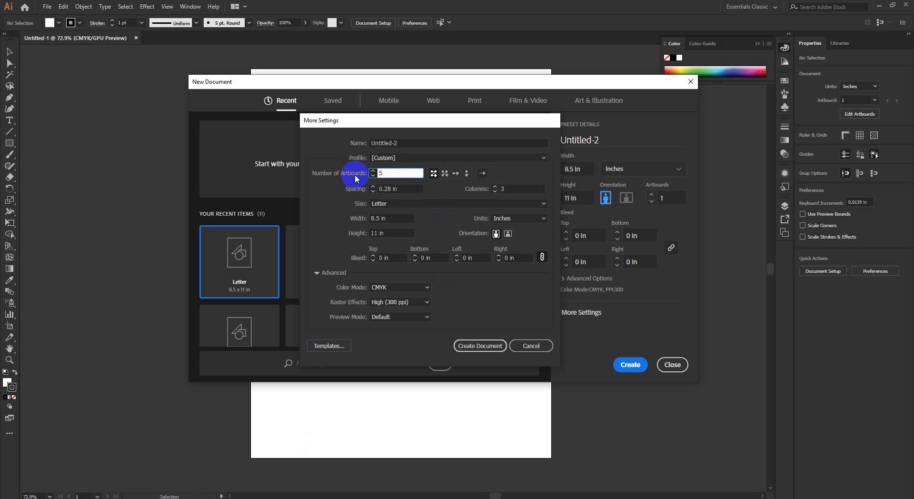
pyautogui.press('BackSpace')
pyautogui.write('0')
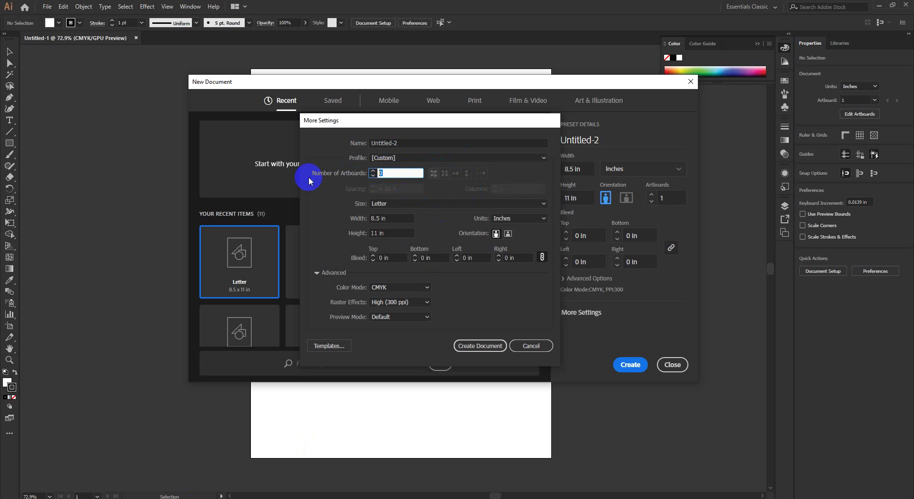
pyautogui.press('BackSpace')
pyautogui.write('5')
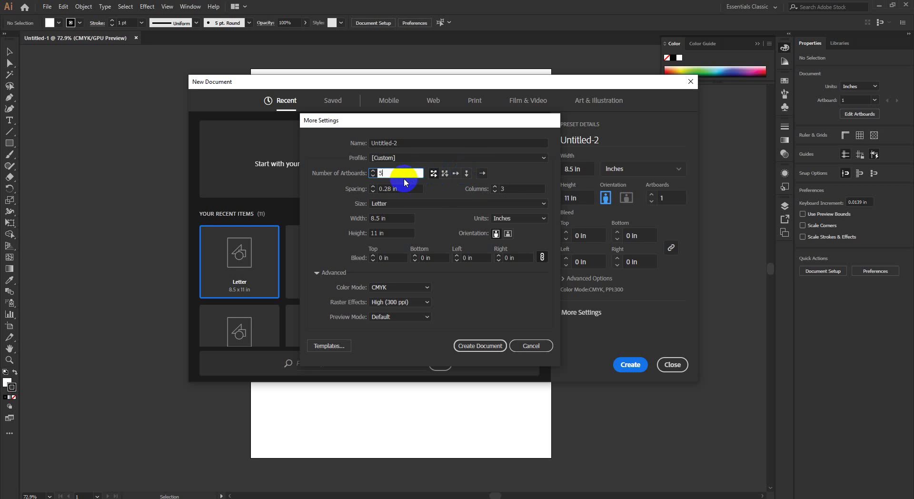
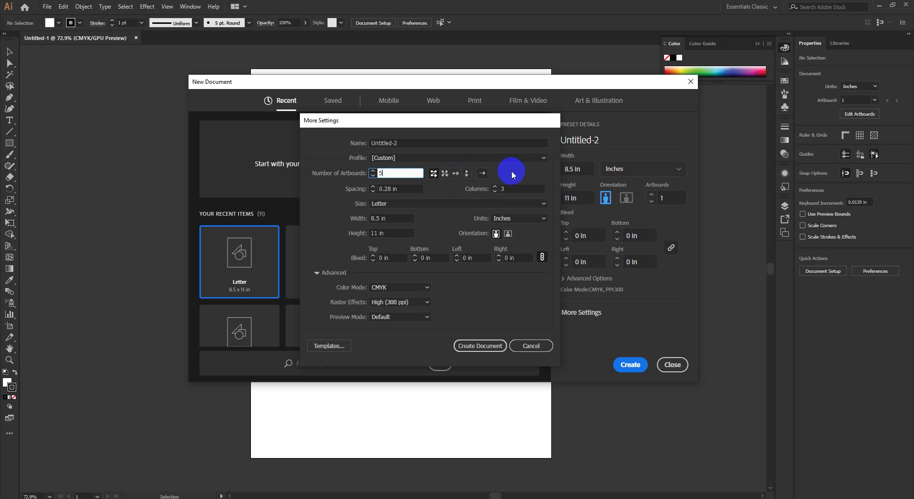
# Step: Keep the grid arrangement for the artboards and examine their spacing and column settings
pyautogui.click(433, 174)
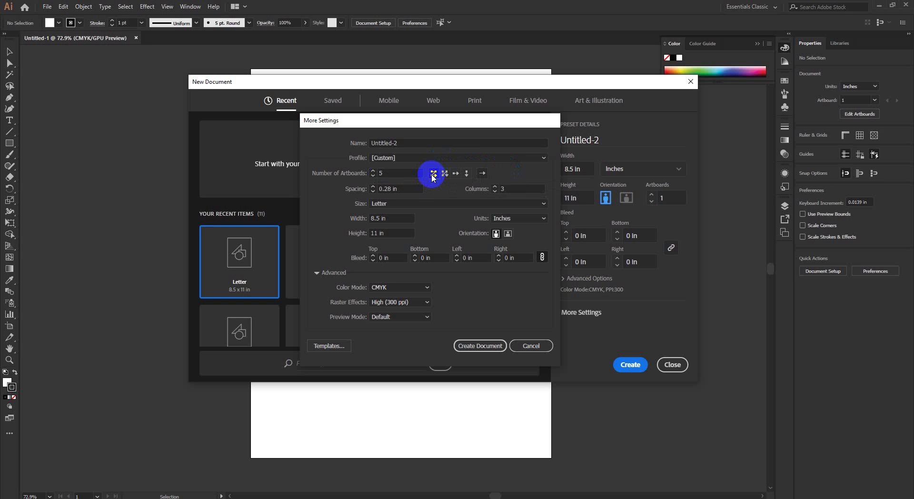
pyautogui.click(398, 174)
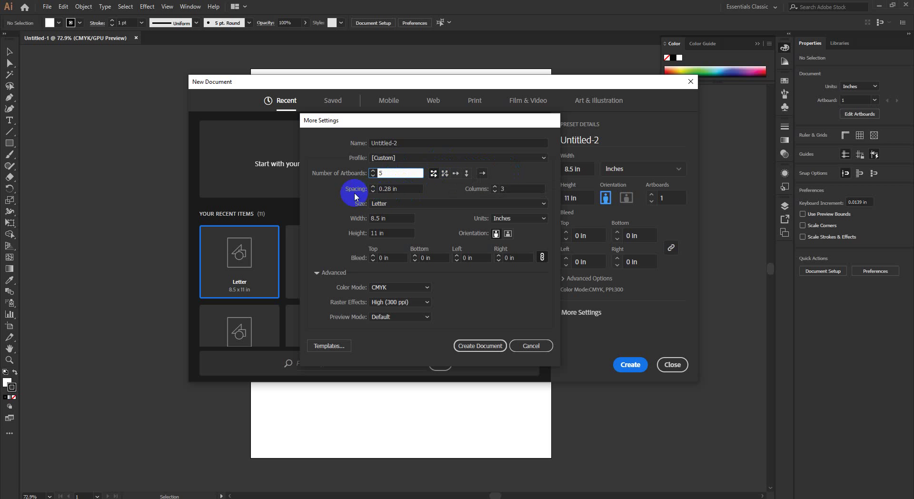
pyautogui.click(405, 173)
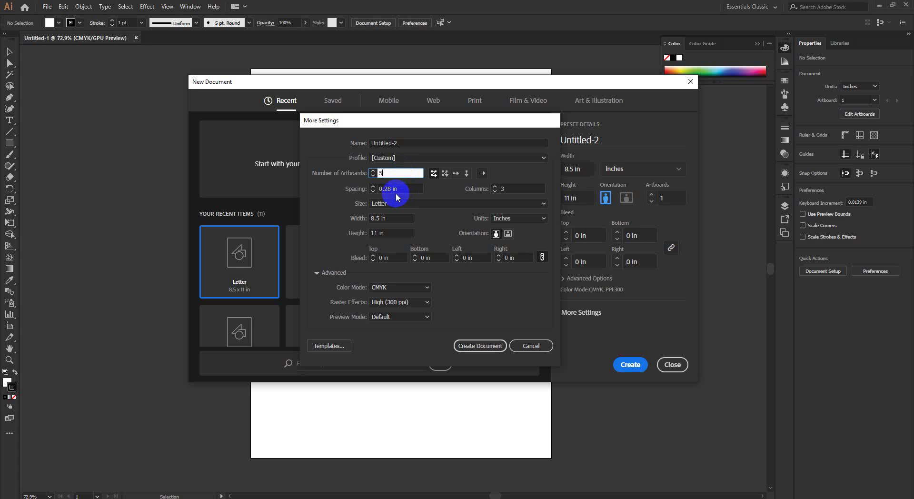
pyautogui.moveTo(392, 190); pyautogui.dragTo(405, 189)
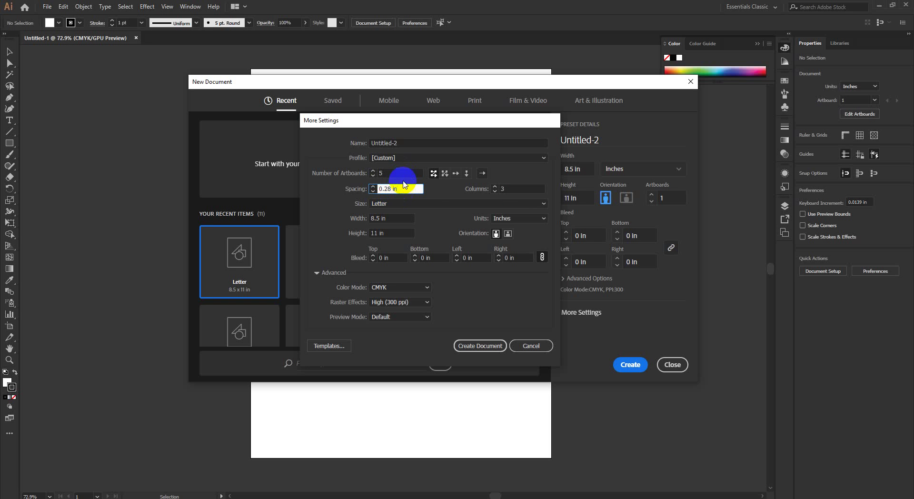
pyautogui.doubleClick(508, 189)
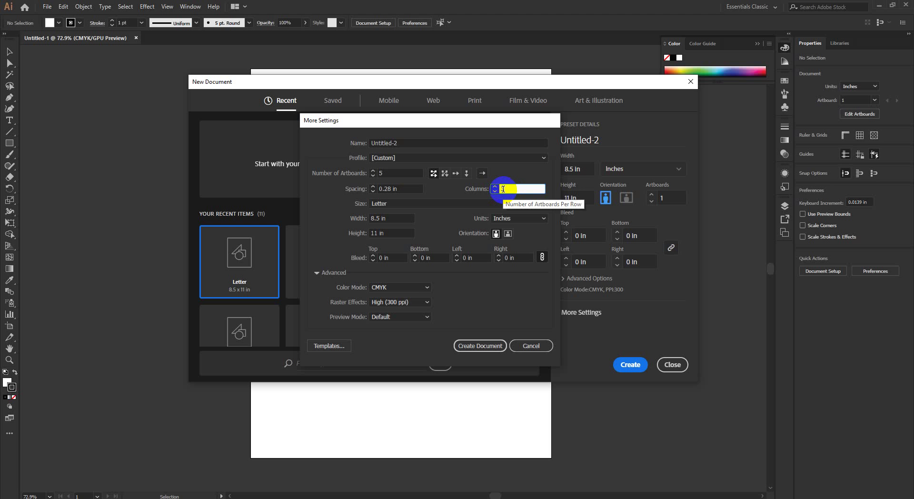
pyautogui.click(500, 188)
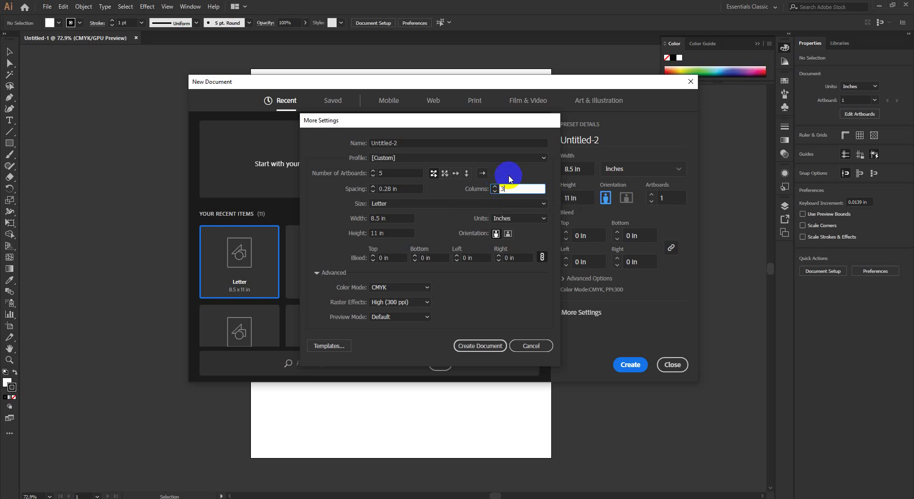
# Step: Examine the new document's page size, width and unit options, keeping Letter and Inches
pyautogui.click(427, 205)
pyautogui.click(348, 210)
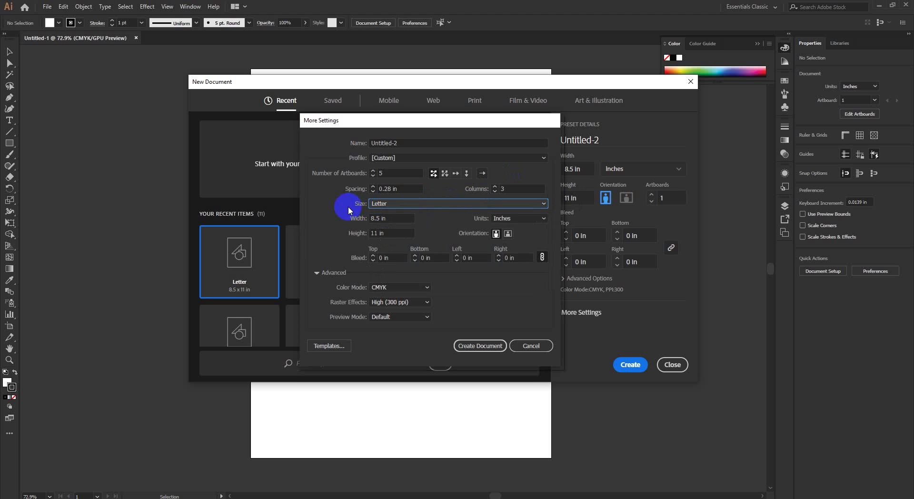
pyautogui.click(408, 203)
pyautogui.click(349, 214)
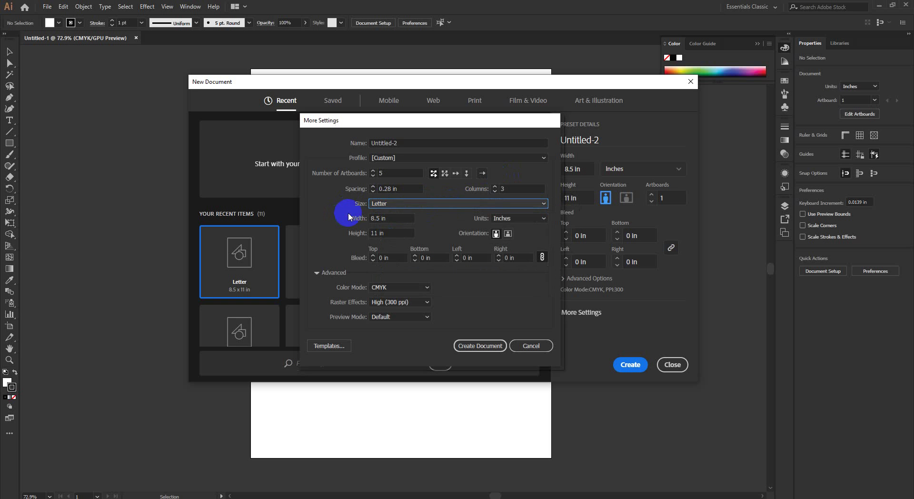
pyautogui.click(393, 218)
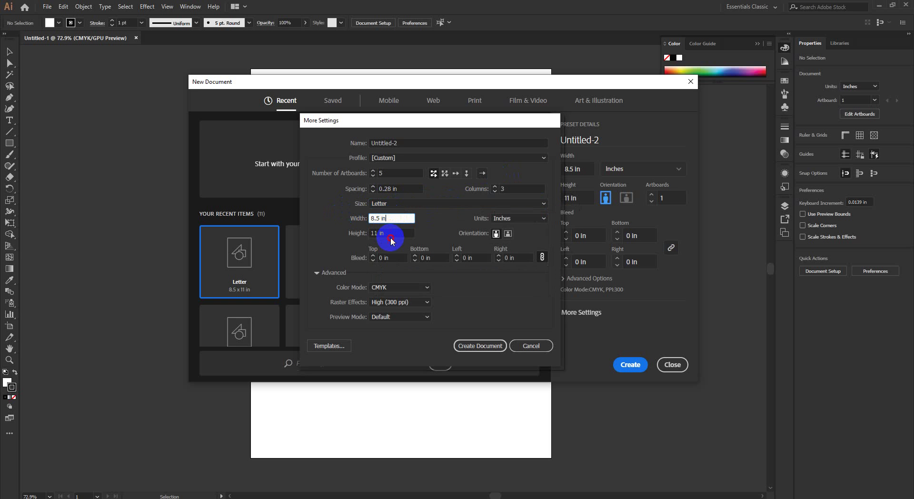
pyautogui.click(512, 217)
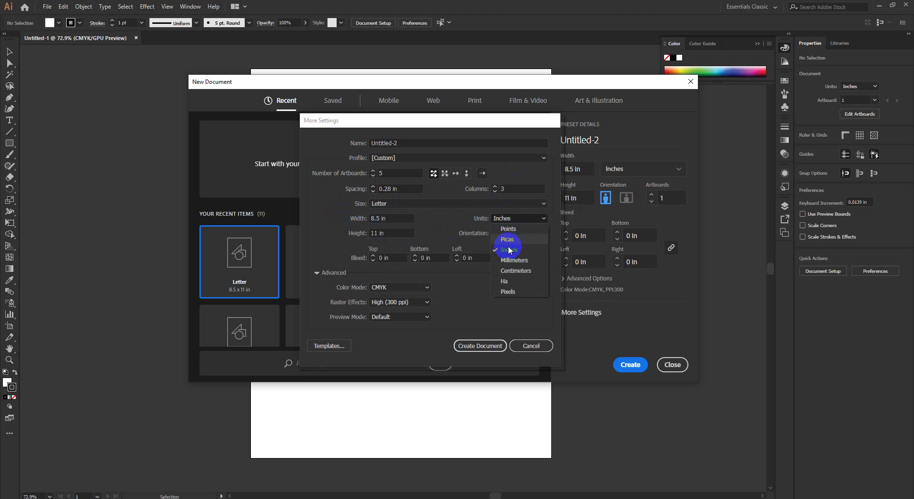
pyautogui.click(505, 238)
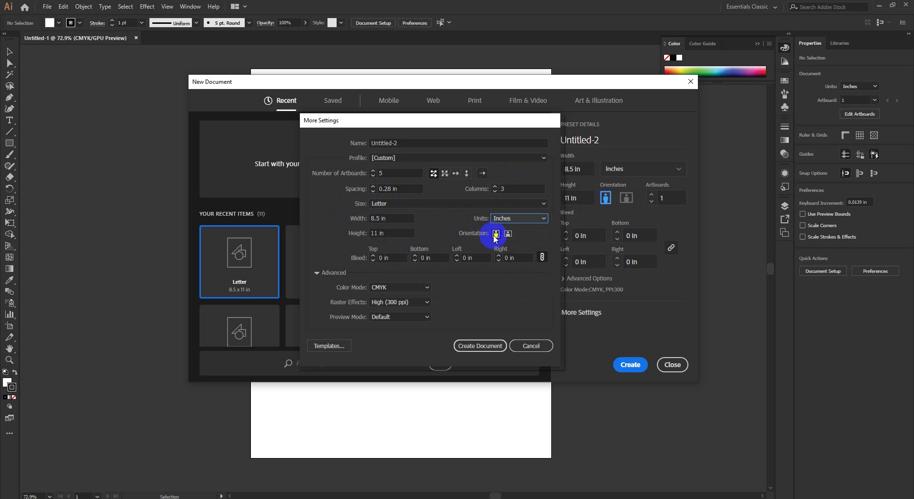
# Step: Keep the portrait orientation and create the new Letter document with five artboards
pyautogui.click(495, 233)
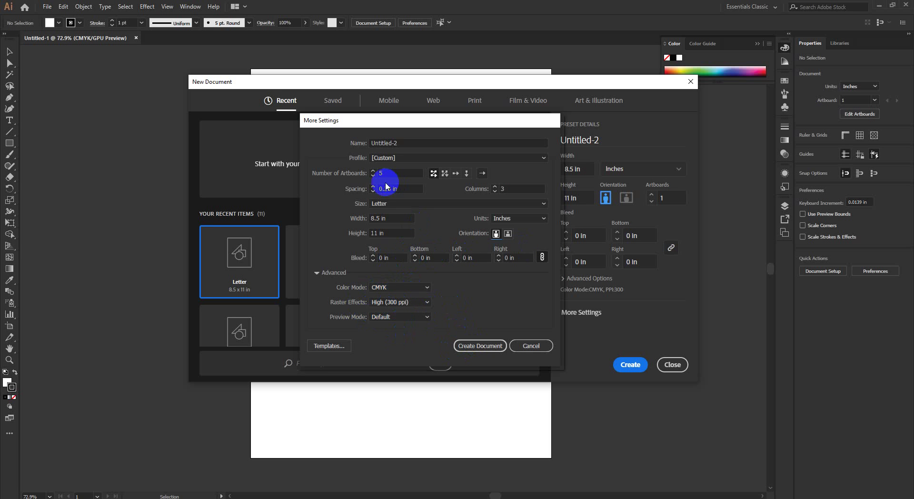
pyautogui.click(478, 346)
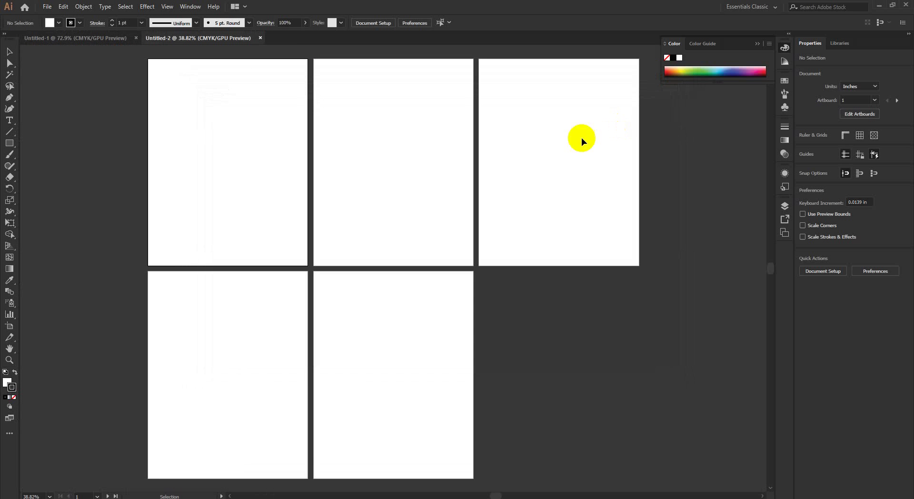
pyautogui.scroll(-3, 410, 236)
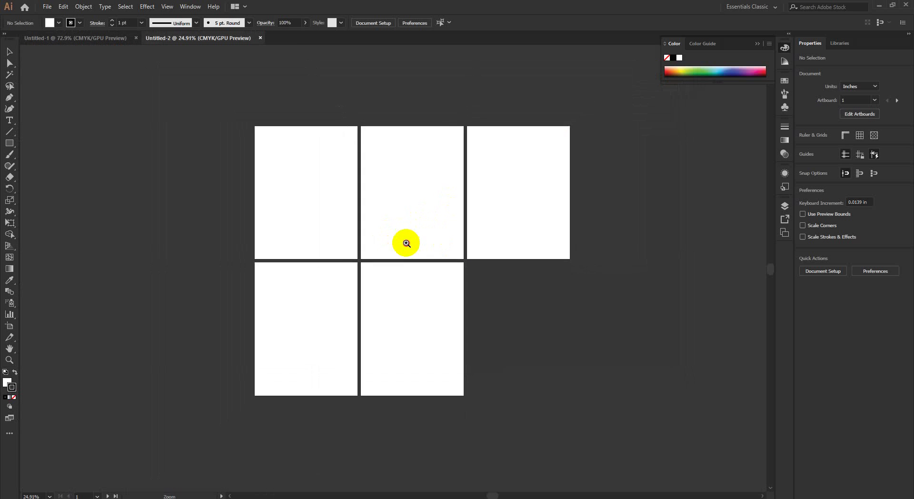
pyautogui.scroll(2, 406, 243)
# Step: Compare the single-artboard document with the five-artboard one, activating artboards 2 through 5 in turn
pyautogui.click(101, 36)
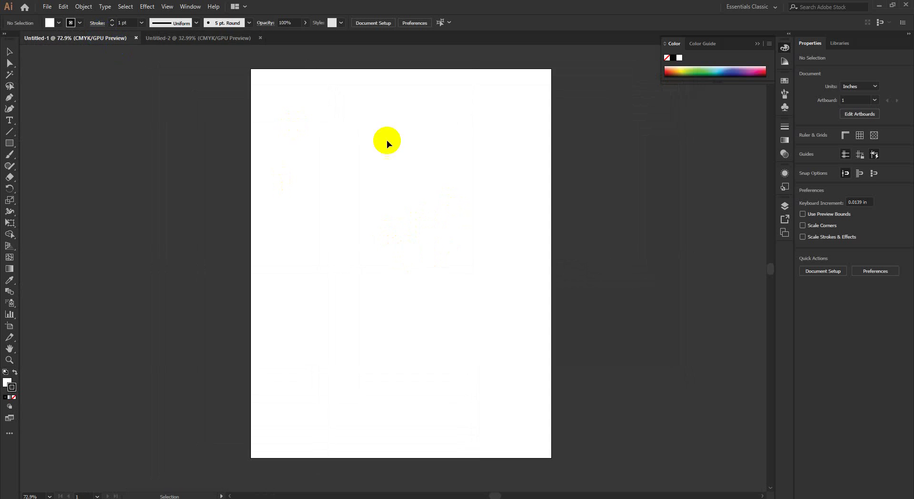
pyautogui.click(213, 41)
pyautogui.click(434, 167)
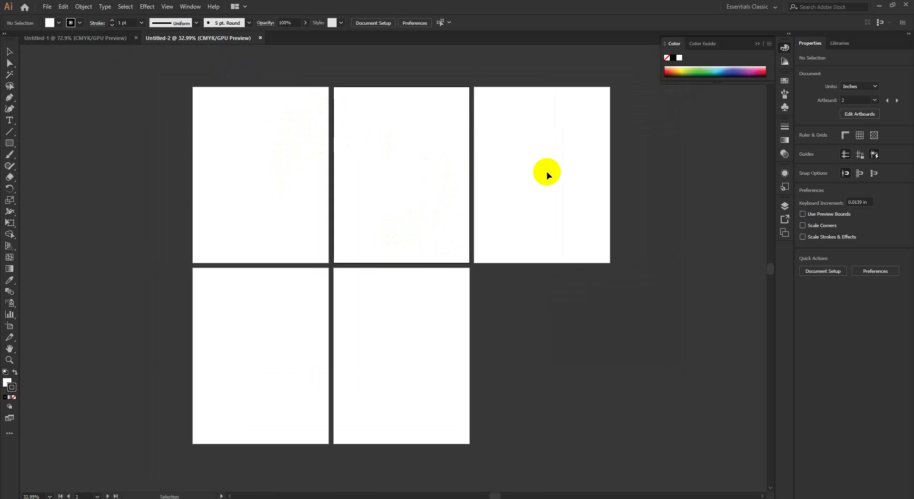
pyautogui.click(546, 171)
pyautogui.click(289, 371)
pyautogui.click(393, 359)
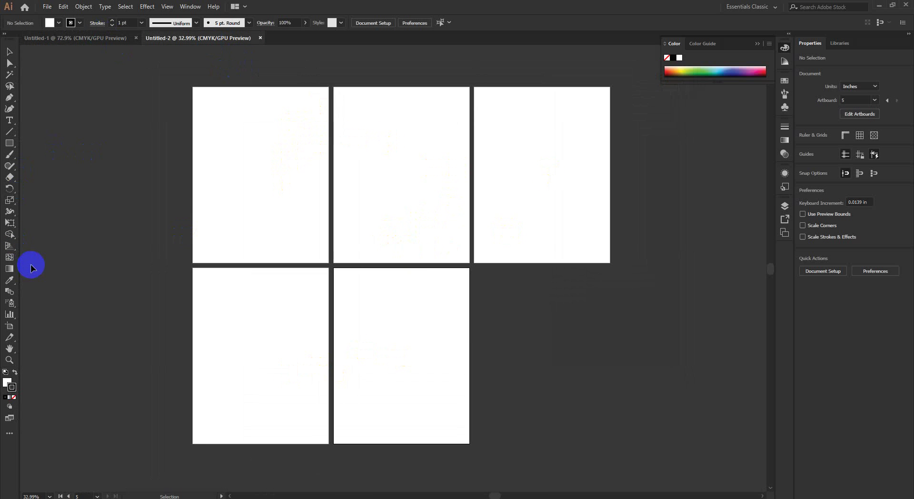
# Step: Handwrite the numbers 1 to 5 with the Paintbrush, one on each artboard, undoing and redrawing the 5
pyautogui.press('b')
pyautogui.moveTo(248, 141)
pyautogui.mouseDown()
pyautogui.moveTo(272, 182)
pyautogui.moveTo(248, 166)
pyautogui.moveTo(284, 176)
pyautogui.mouseUp()
pyautogui.moveTo(365, 148); pyautogui.dragTo(421, 155)
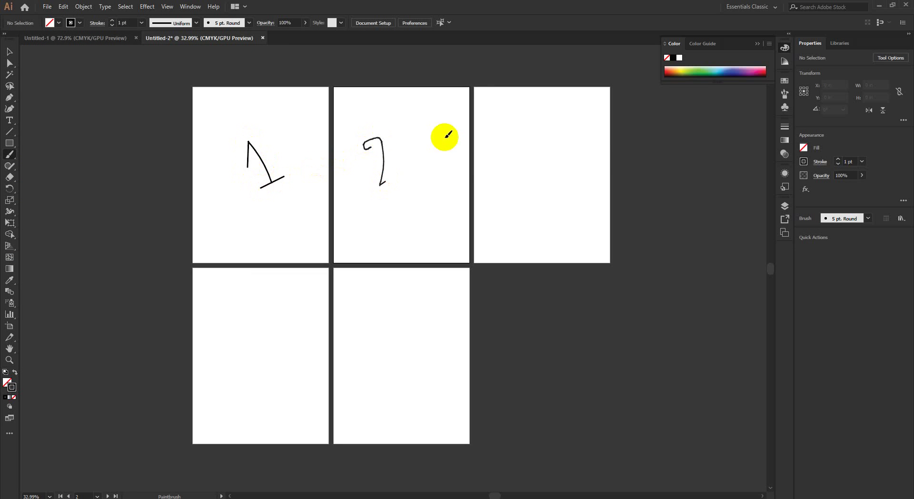
pyautogui.moveTo(522, 127)
pyautogui.mouseDown()
pyautogui.moveTo(547, 116)
pyautogui.moveTo(536, 178)
pyautogui.mouseUp()
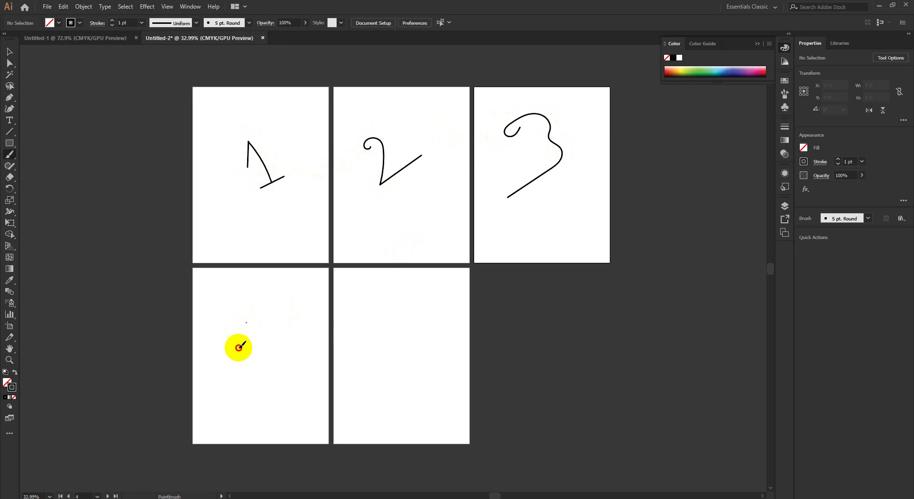
pyautogui.moveTo(244, 322)
pyautogui.mouseDown()
pyautogui.moveTo(286, 359)
pyautogui.moveTo(284, 367)
pyautogui.mouseUp()
pyautogui.moveTo(393, 300)
pyautogui.mouseDown()
pyautogui.moveTo(414, 320)
pyautogui.moveTo(373, 366)
pyautogui.mouseUp()
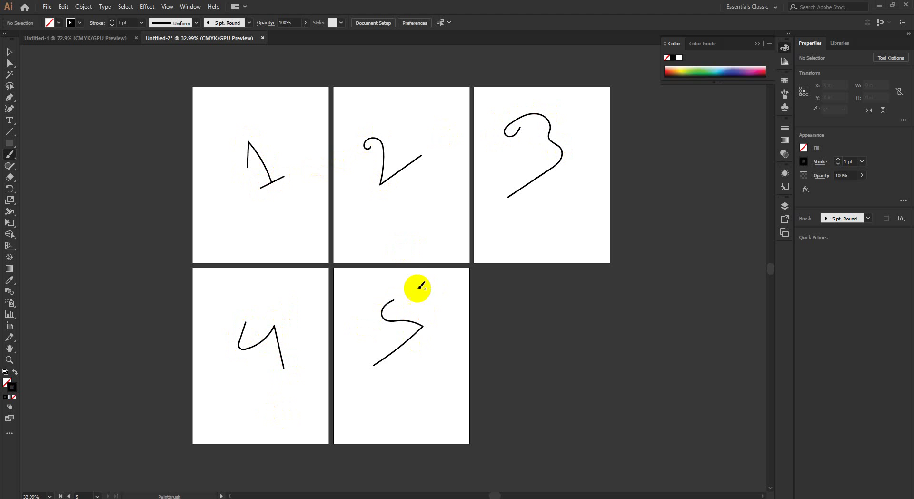
pyautogui.hotkey('ctrl', 'z')
pyautogui.moveTo(422, 296)
pyautogui.mouseDown()
pyautogui.moveTo(377, 306)
pyautogui.moveTo(399, 344)
pyautogui.moveTo(423, 321)
pyautogui.moveTo(396, 369)
pyautogui.moveTo(414, 360)
pyautogui.mouseUp()
pyautogui.moveTo(419, 287)
pyautogui.mouseDown()
pyautogui.moveTo(426, 304)
pyautogui.moveTo(423, 296)
pyautogui.mouseUp()
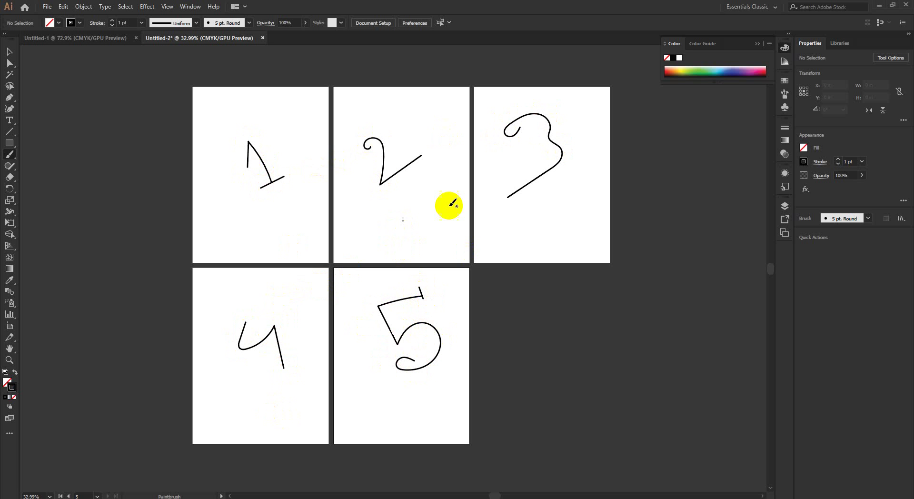
# Step: Try a long brush stroke across the upper row of artboards and undo it
pyautogui.moveTo(415, 296)
pyautogui.mouseDown()
pyautogui.moveTo(403, 305)
pyautogui.moveTo(391, 294)
pyautogui.mouseUp()
pyautogui.moveTo(206, 241); pyautogui.dragTo(615, 230)
pyautogui.hotkey('ctrl', 'z')
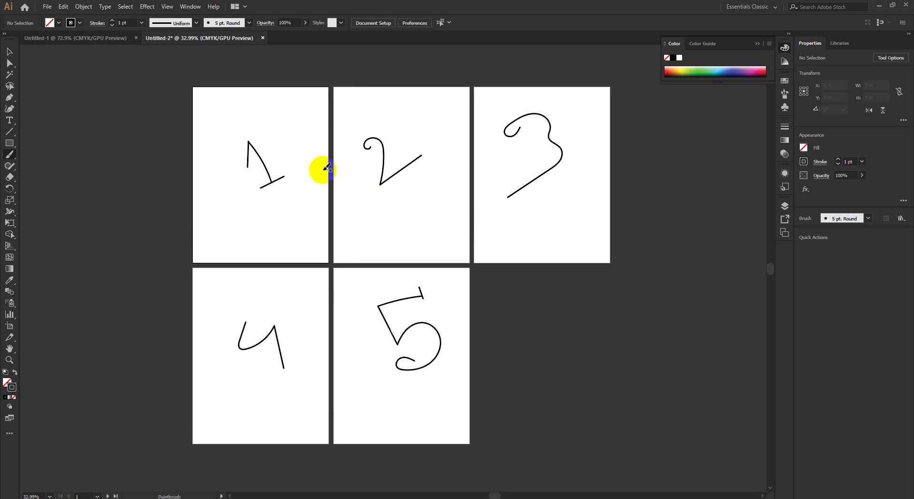
# Step: Start another new document
pyautogui.click(48, 7)
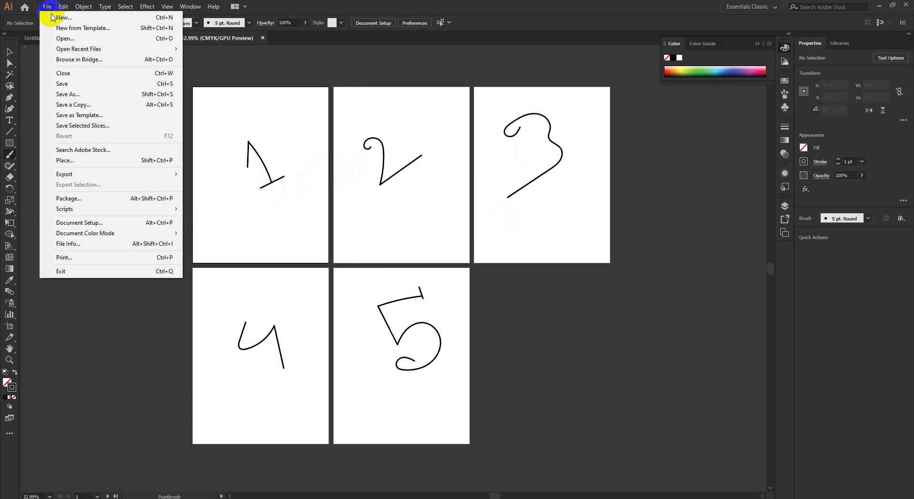
pyautogui.click(52, 15)
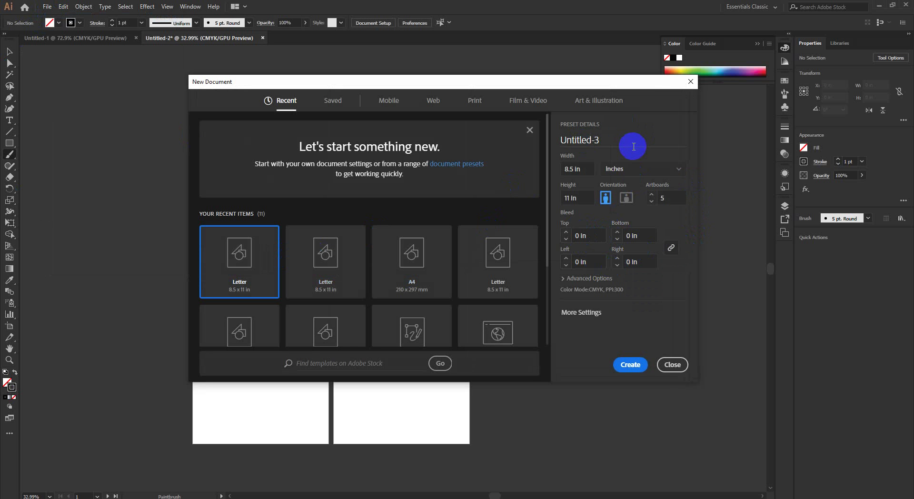
# Step: Switch to Google Meet in Chrome to check the call and its participants, and minimize the browser
pyautogui.click(164, 494)
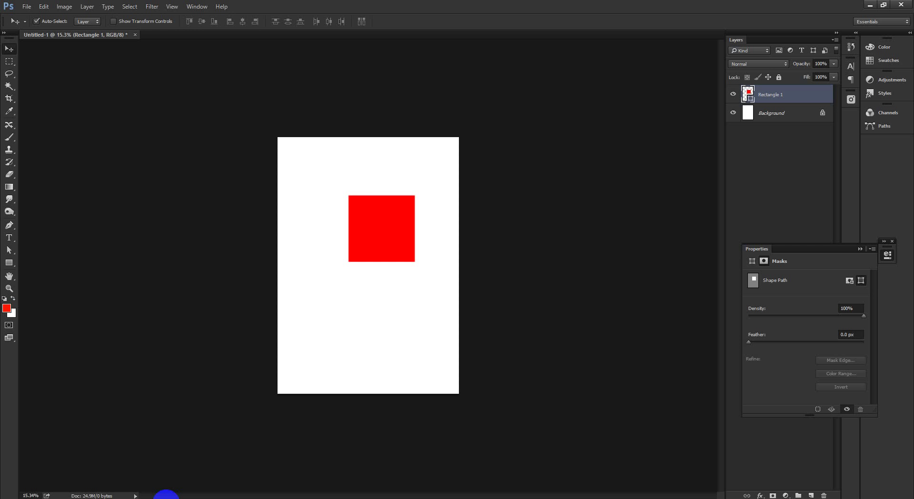
pyautogui.moveTo(153, 494)
pyautogui.click(98, 469)
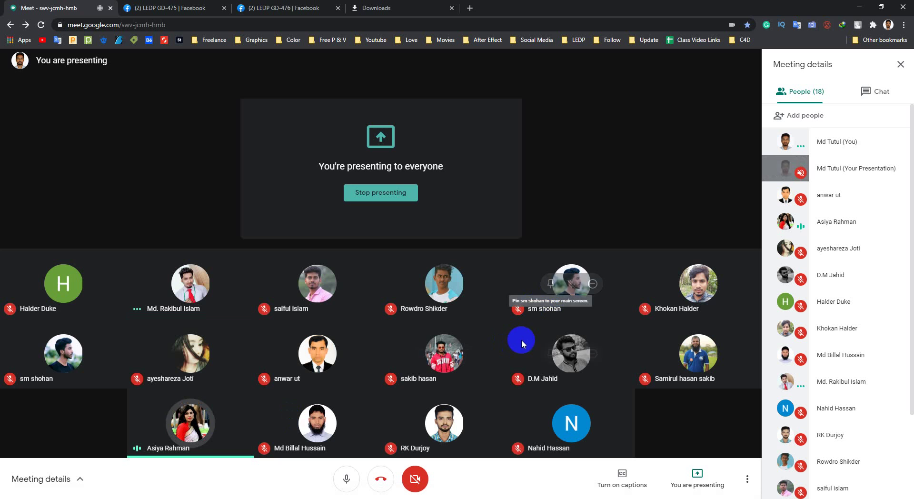
pyautogui.click(857, 4)
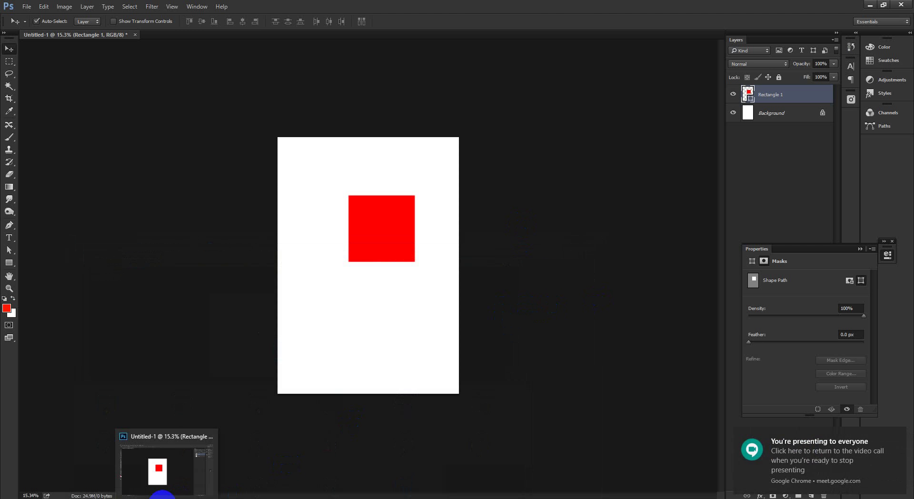
# Step: Switch to Photoshop, look at its Canvas Size settings and return to Illustrator's new document settings
pyautogui.click(174, 496)
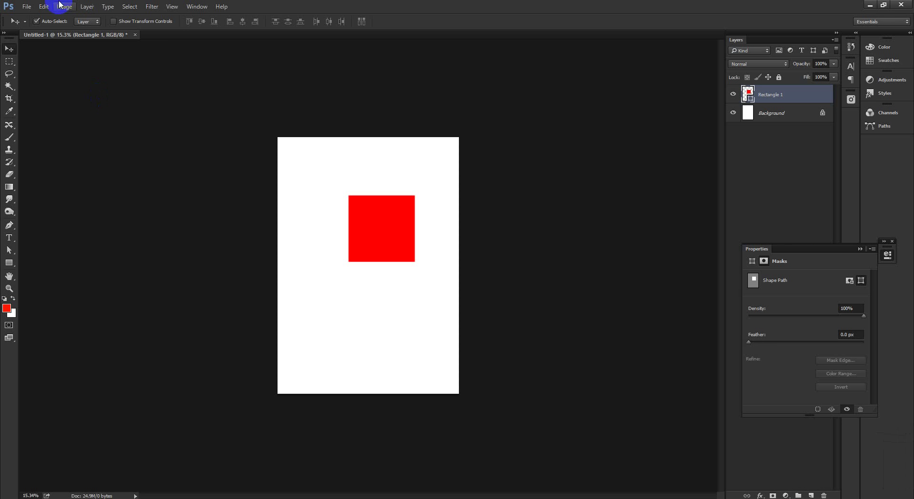
pyautogui.click(64, 6)
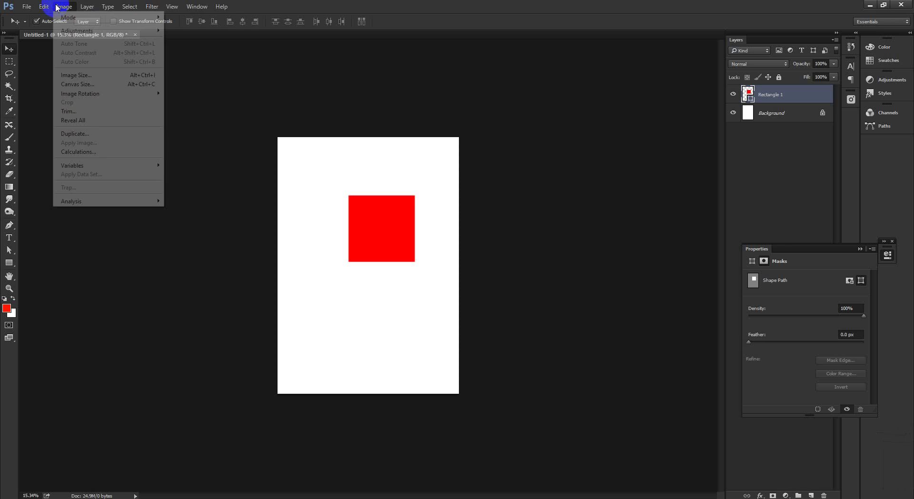
pyautogui.click(86, 84)
pyautogui.click(444, 188)
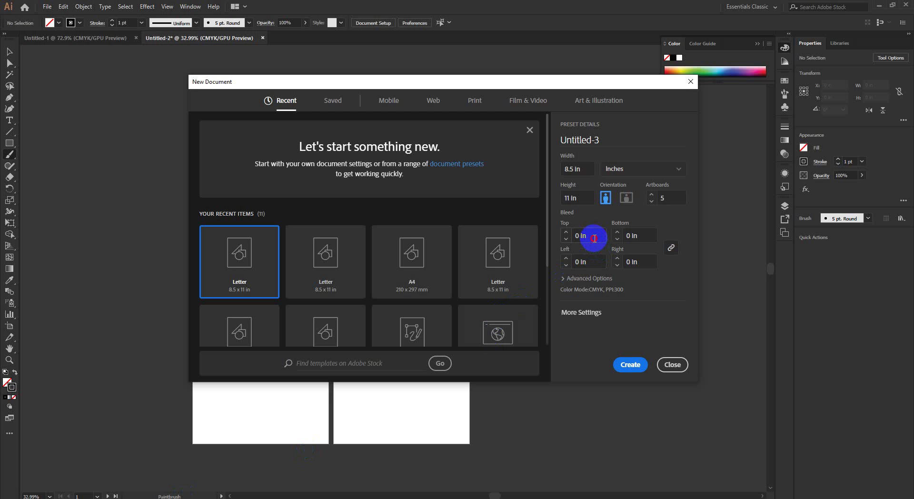
# Step: Examine the new document's bleed fields and set the bleed to 0.125 in on all four sides
pyautogui.click(594, 238)
pyautogui.click(641, 236)
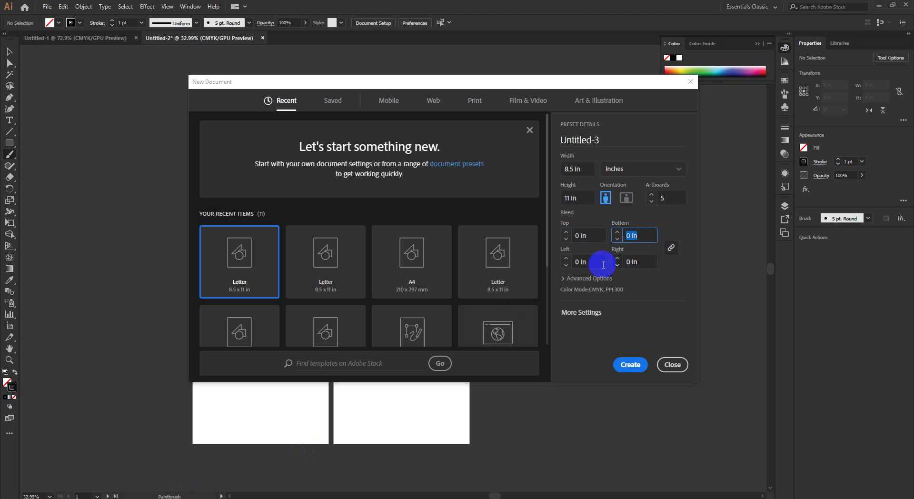
pyautogui.press('Tab')
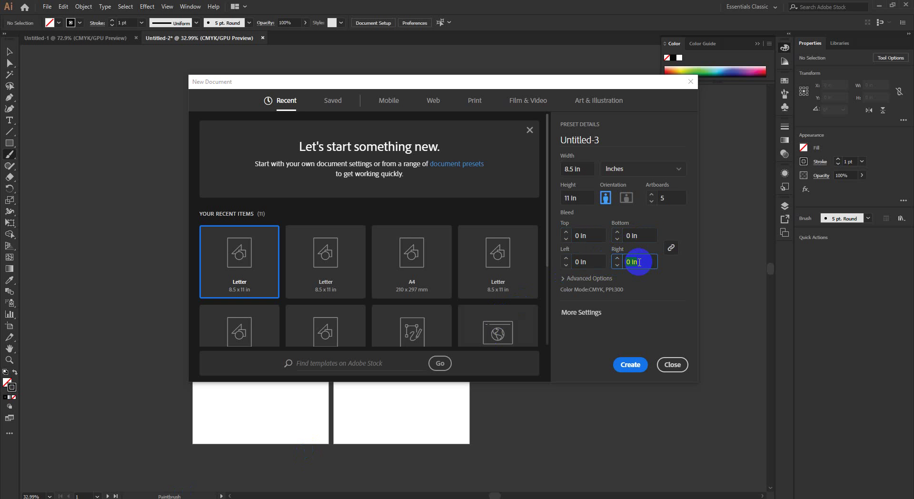
pyautogui.click(605, 235)
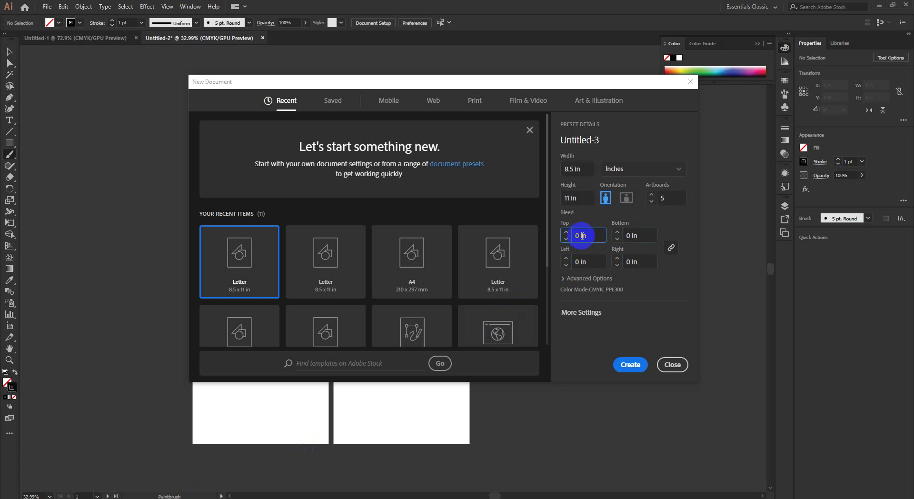
pyautogui.write('0.125')
pyautogui.click(671, 247)
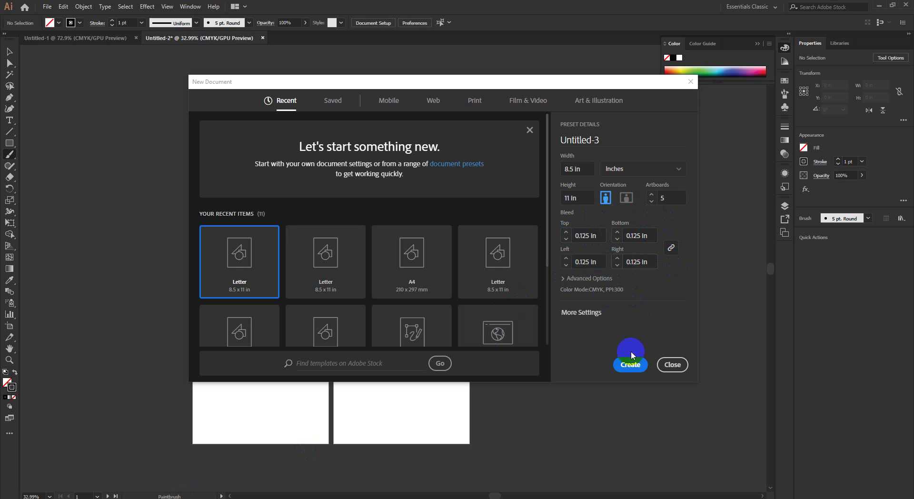
# Step: Set the artboard count to 1 and create the 8.5 x 11 in Letter document with 0.125 in bleed
pyautogui.click(663, 198)
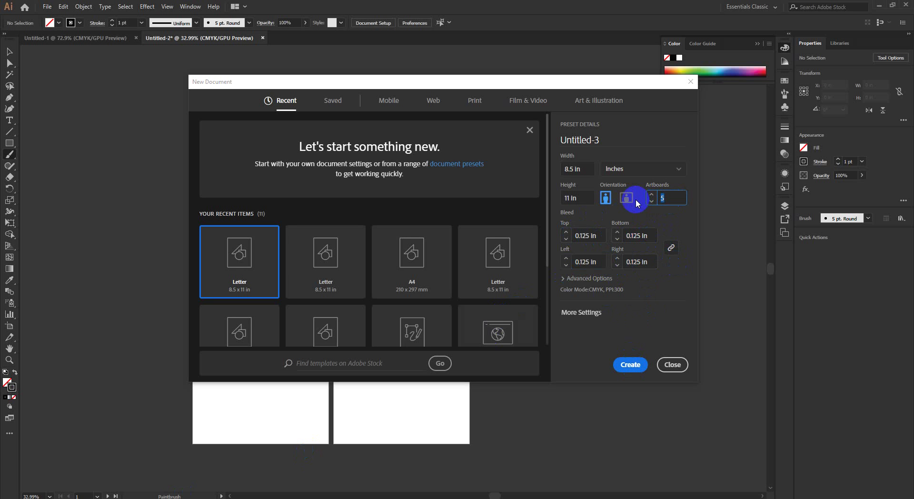
pyautogui.write('1')
pyautogui.click(664, 221)
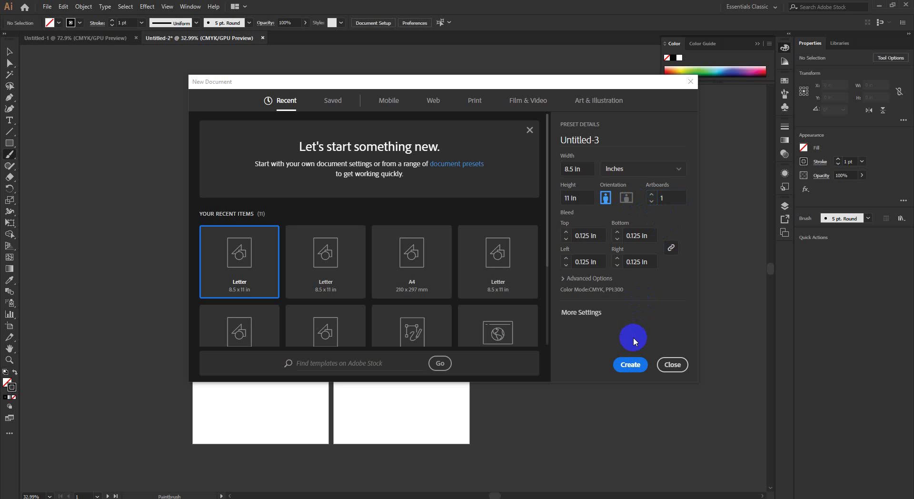
pyautogui.click(630, 365)
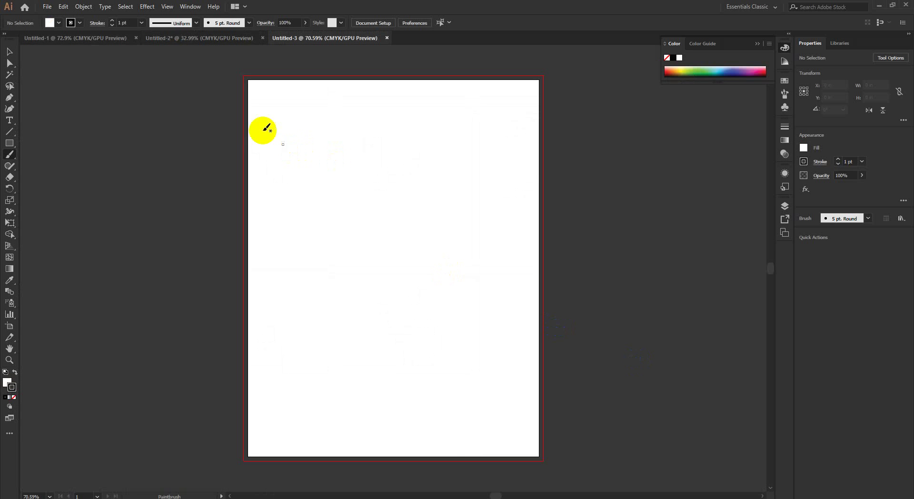
# Step: Examine the red bleed line around the artboard's upper corner up close, then fit the whole page in view
pyautogui.press('z')
pyautogui.moveTo(221, 86); pyautogui.dragTo(255, 252)
pyautogui.press('v')
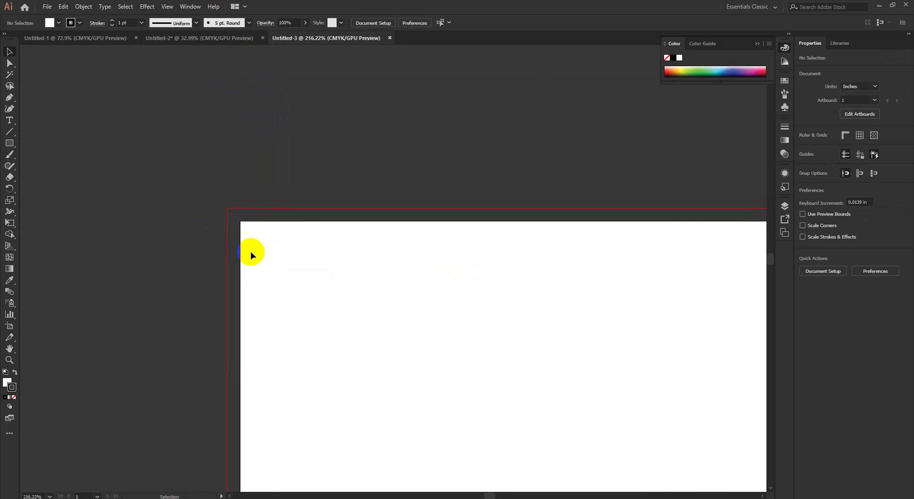
pyautogui.click(253, 212)
pyautogui.hotkey('ctrl', '0')
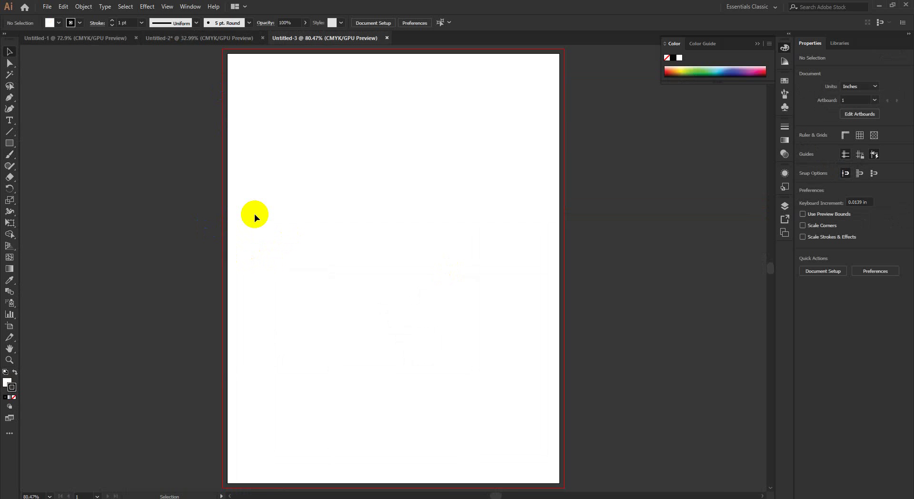
pyautogui.scroll(-1, 353, 220)
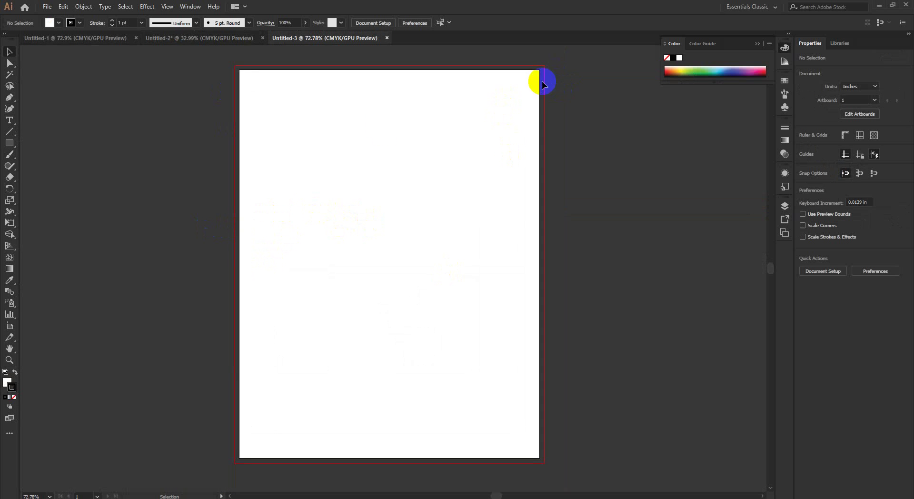
# Step: Switch to the Google Meet call in Chrome to look through the participants, and return to Illustrator
pyautogui.moveTo(157, 497)
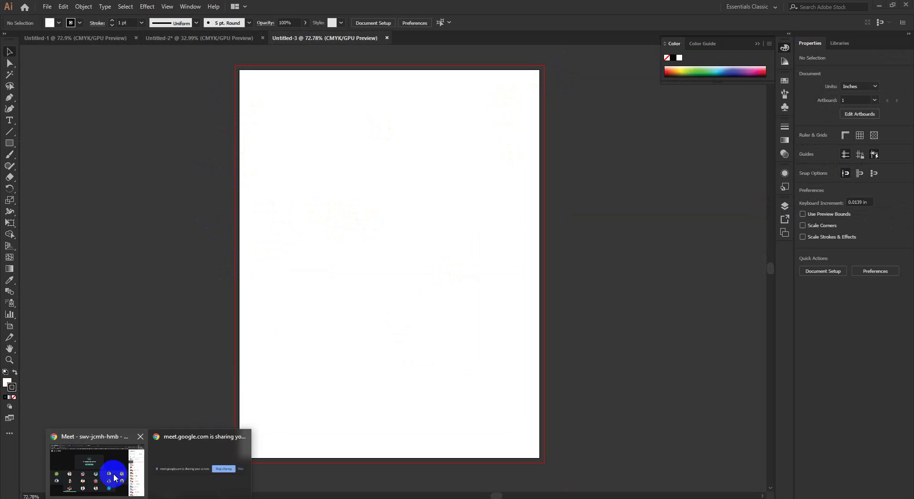
pyautogui.click(115, 478)
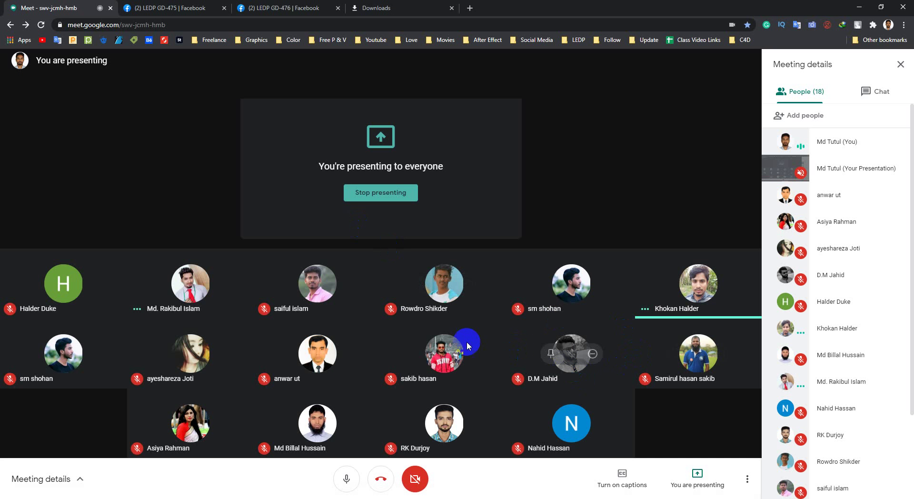
pyautogui.scroll(-2, 871, 276)
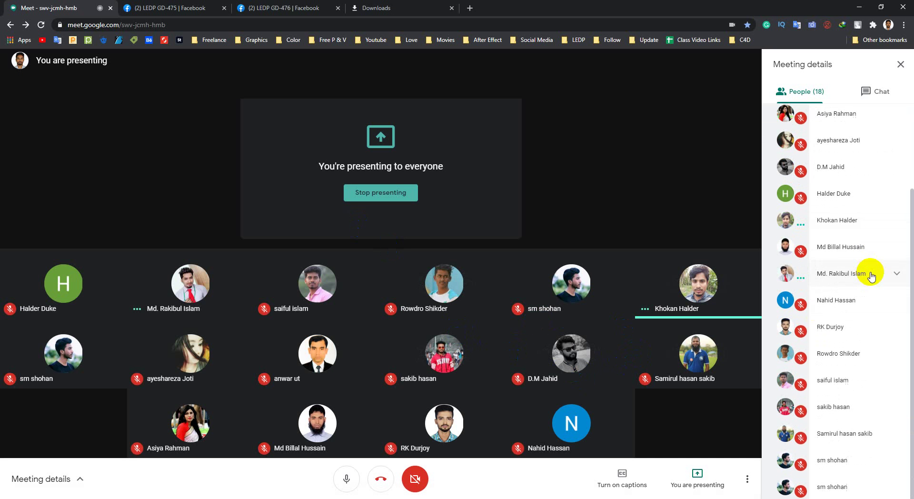
pyautogui.scroll(2, 811, 317)
pyautogui.click(859, 7)
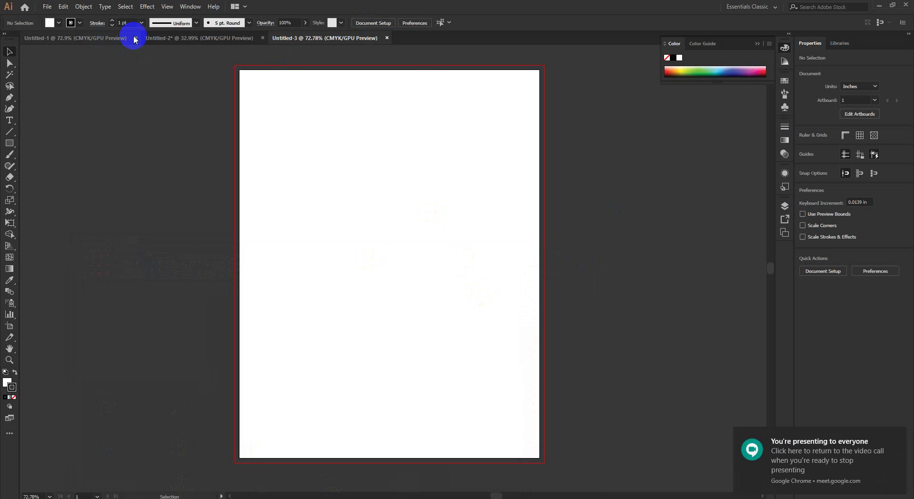
pyautogui.moveTo(151, 494)
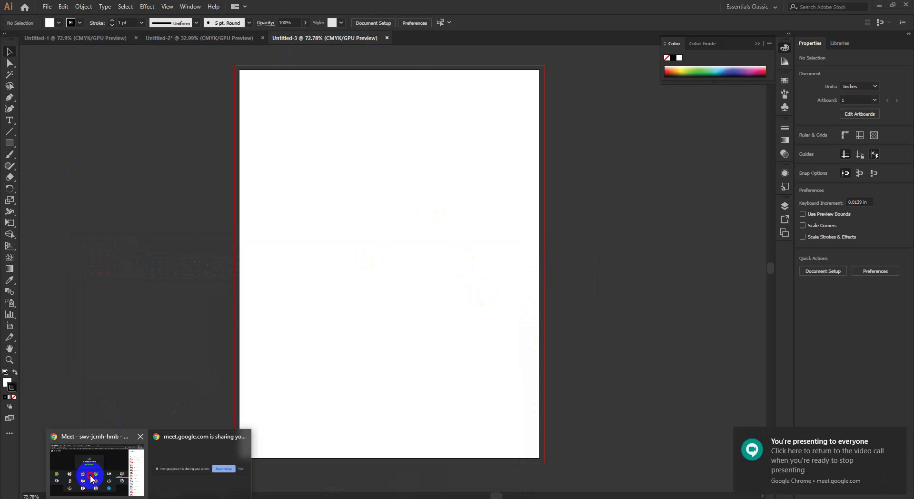
pyautogui.click(92, 478)
pyautogui.click(553, 309)
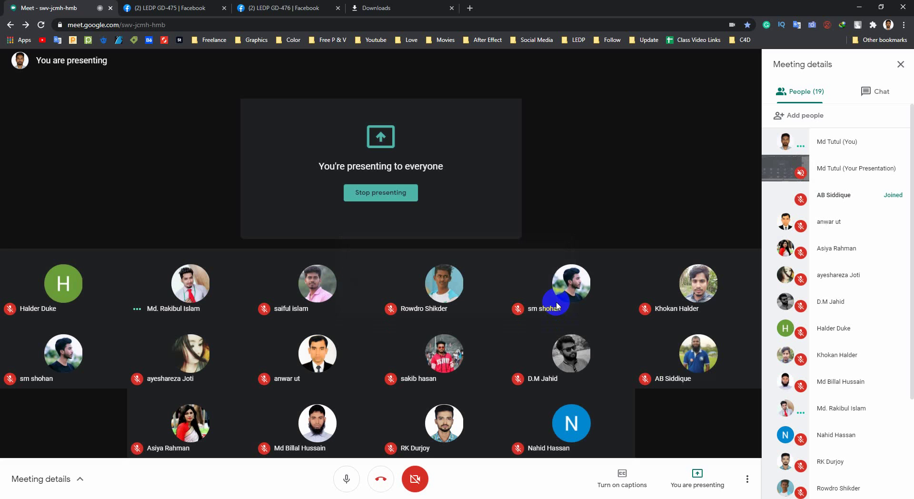
pyautogui.moveTo(557, 304)
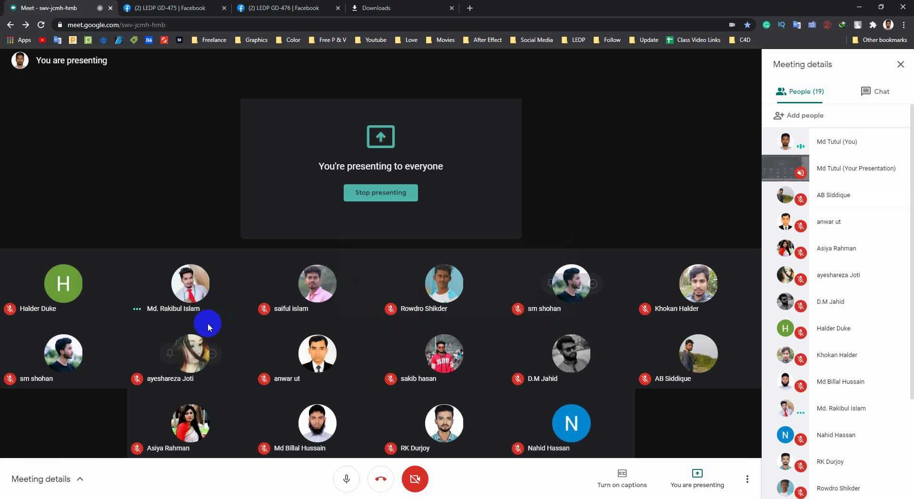
pyautogui.moveTo(196, 323)
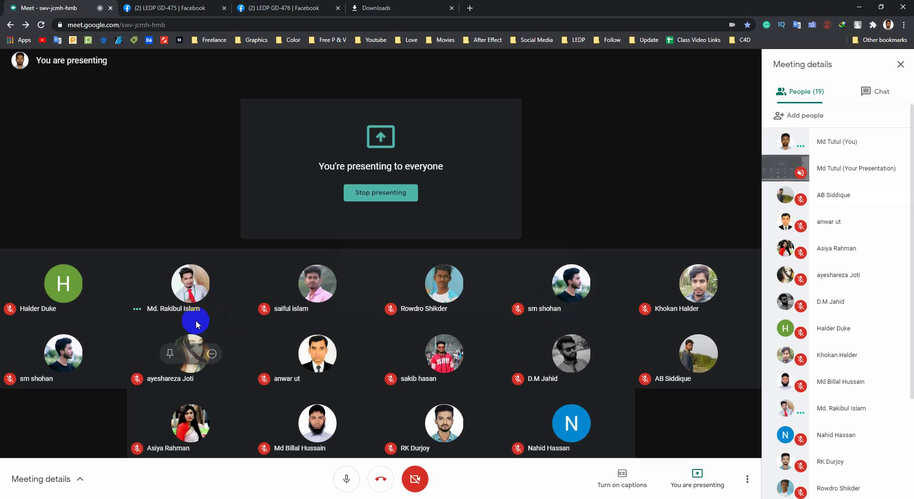
pyautogui.click(854, 5)
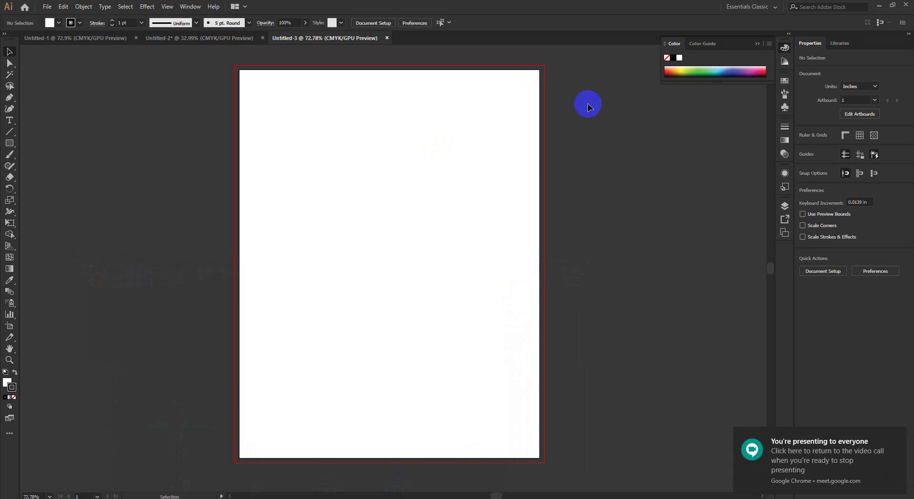
# Step: Close the Untitled-3 document and make artboard 3 active in Untitled-2
pyautogui.click(386, 38)
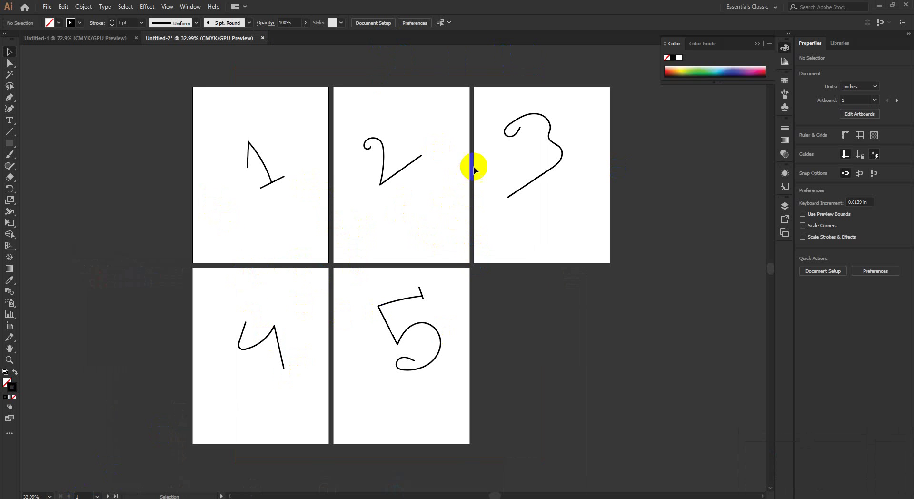
pyautogui.click(516, 207)
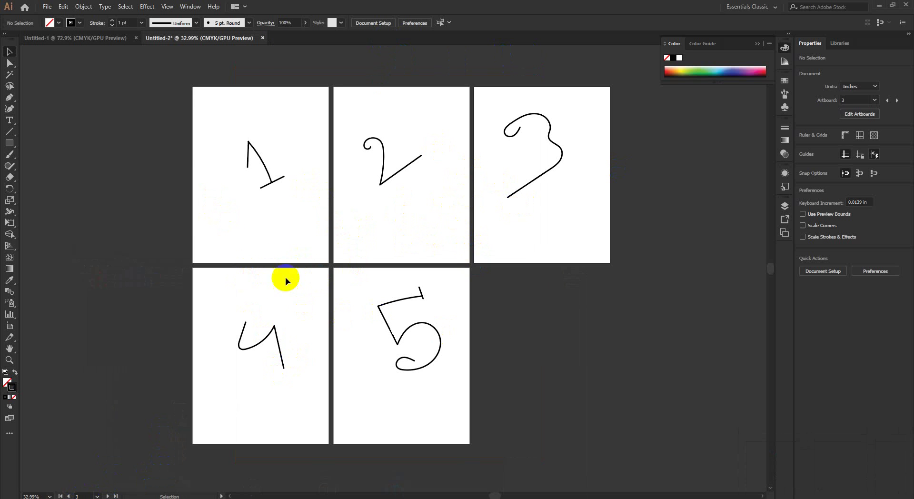
# Step: Check the Google Meet call window briefly and return to Illustrator
pyautogui.click(102, 487)
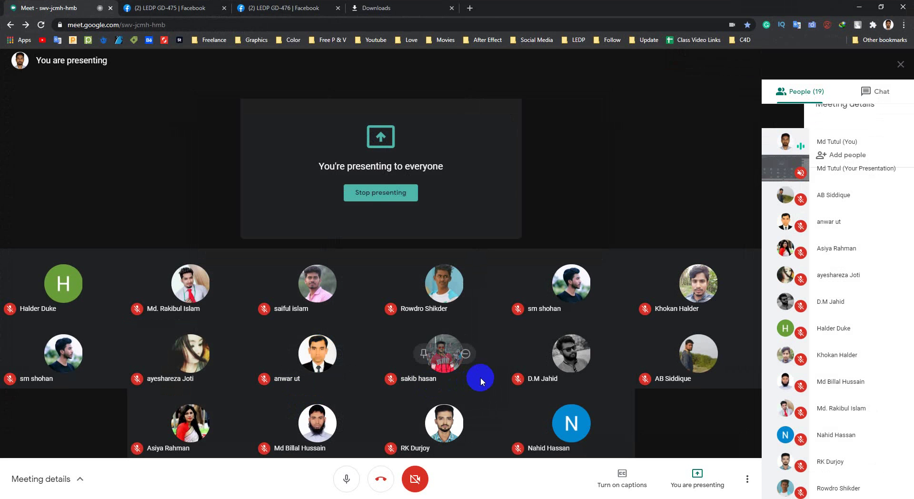
pyautogui.click(859, 7)
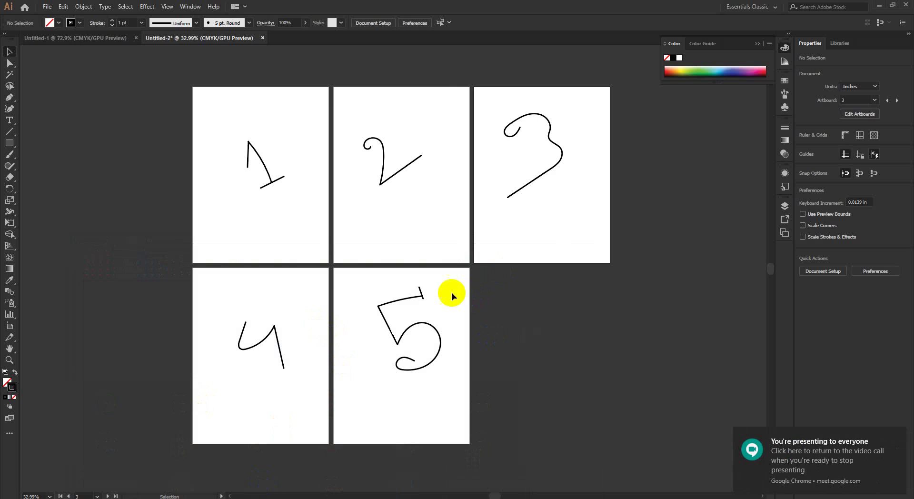
# Step: Go to artboard 1 and then to artboard 4 by entering their numbers in the artboard navigation
pyautogui.scroll(6, 408, 316)
pyautogui.click(78, 493)
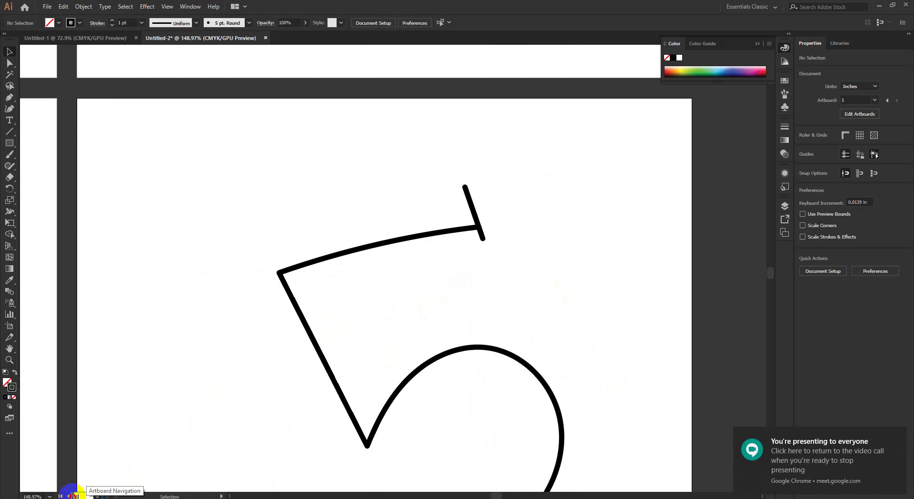
pyautogui.click(75, 495)
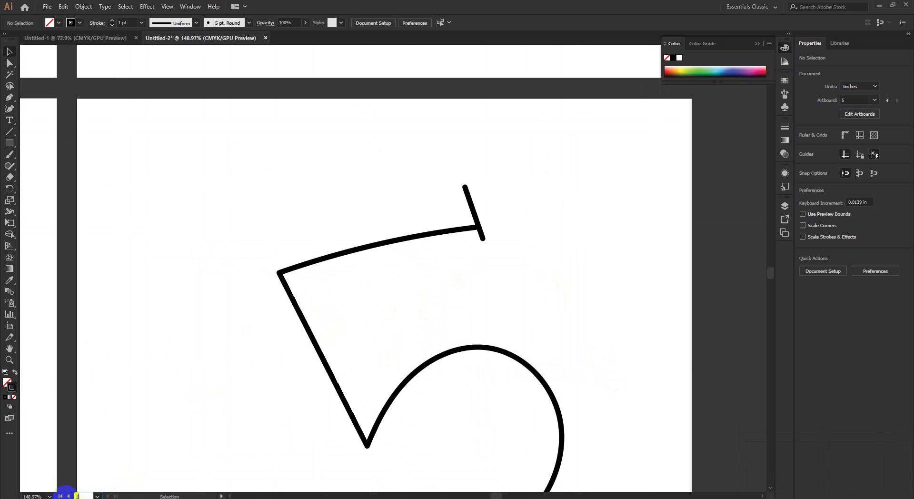
pyautogui.press('Return')
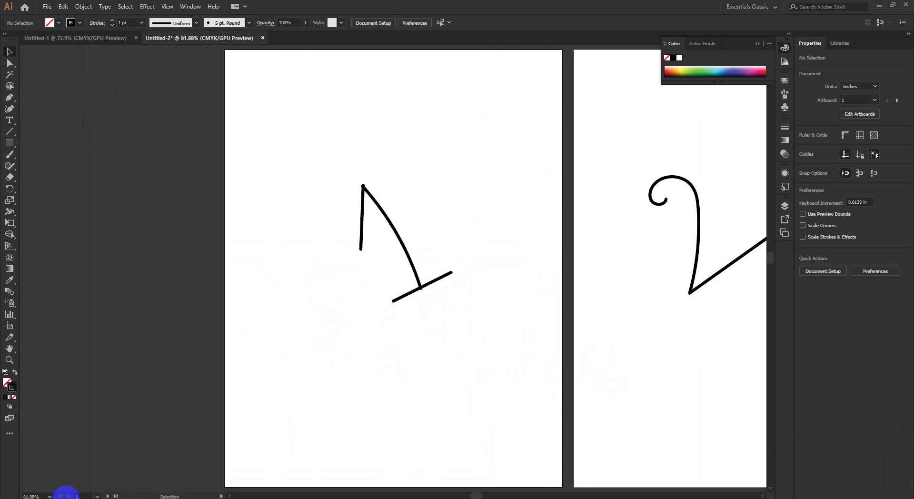
pyautogui.click(87, 495)
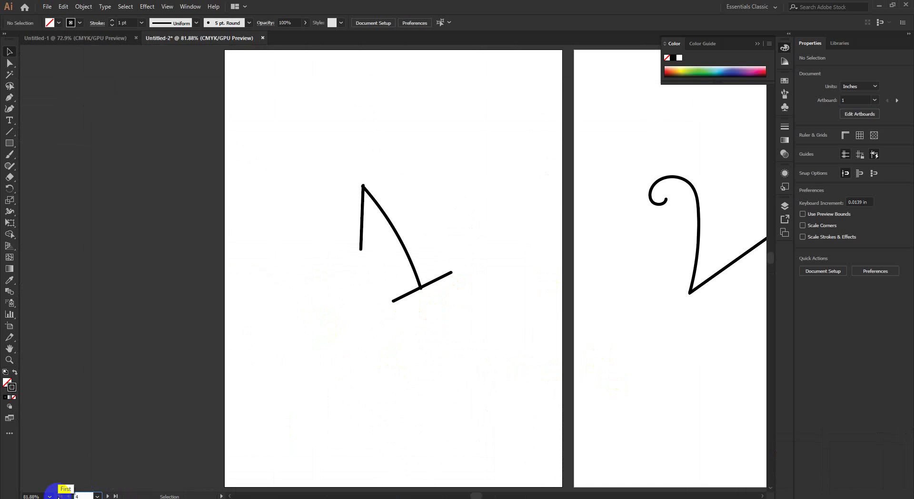
pyautogui.press('Return')
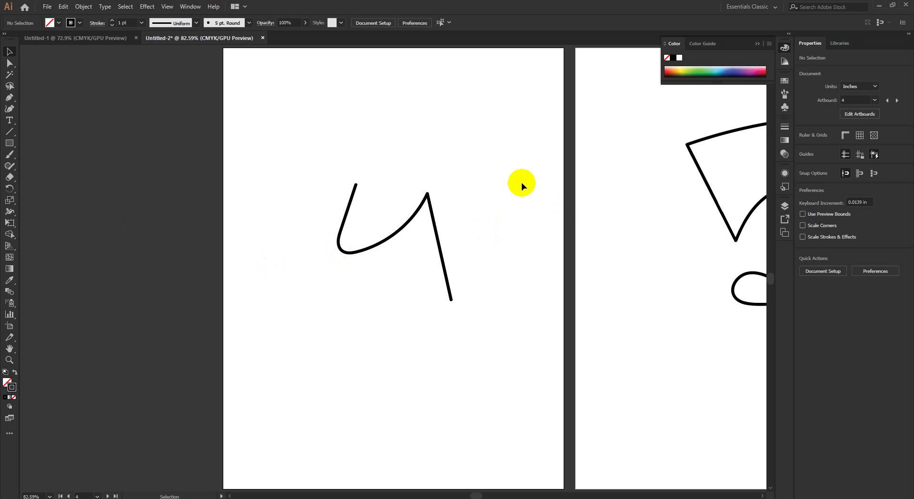
# Step: View all five artboards together, then make artboard 1 active and fit it in view
pyautogui.scroll(-2, 489, 230)
pyautogui.scroll(2, 485, 232)
pyautogui.scroll(-3, 485, 232)
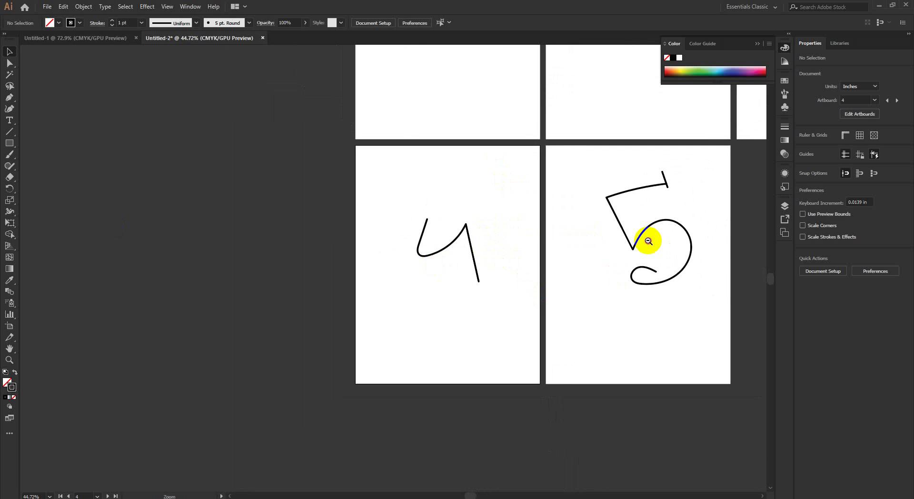
pyautogui.scroll(-5, 647, 241)
pyautogui.click(607, 200)
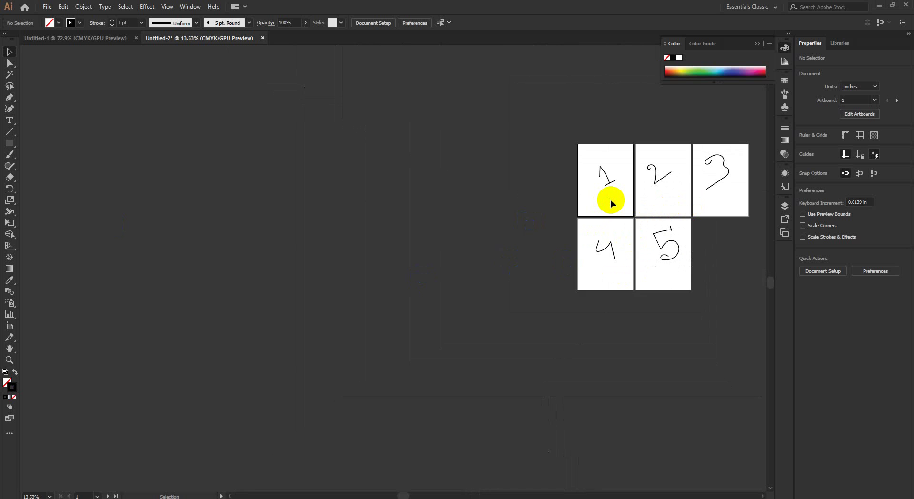
pyautogui.hotkey('ctrl', '0')
pyautogui.scroll(-3, 616, 241)
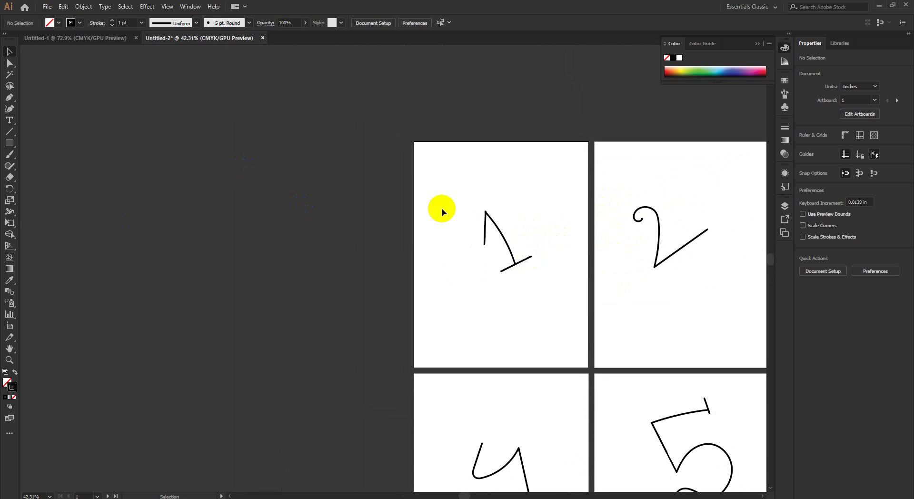
# Step: Close the Untitled-2 document without saving its changes
pyautogui.click(263, 38)
pyautogui.click(506, 265)
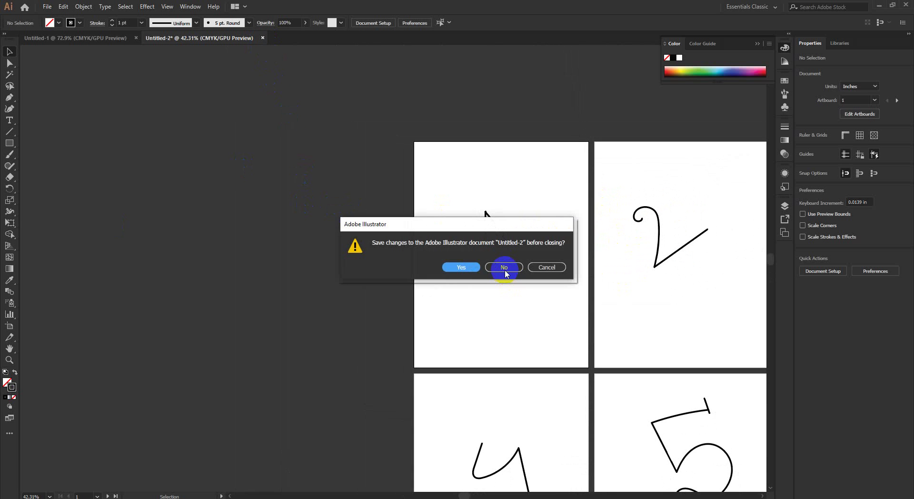
pyautogui.scroll(-1, 412, 217)
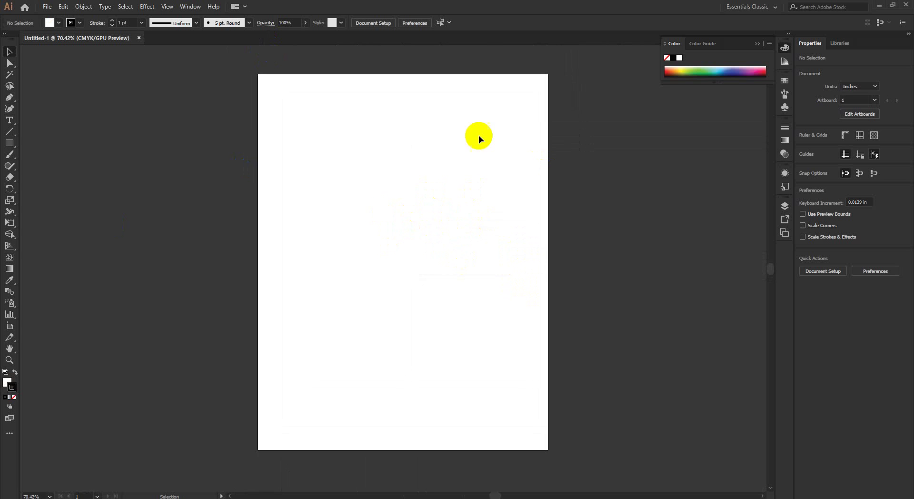
pyautogui.click(346, 5)
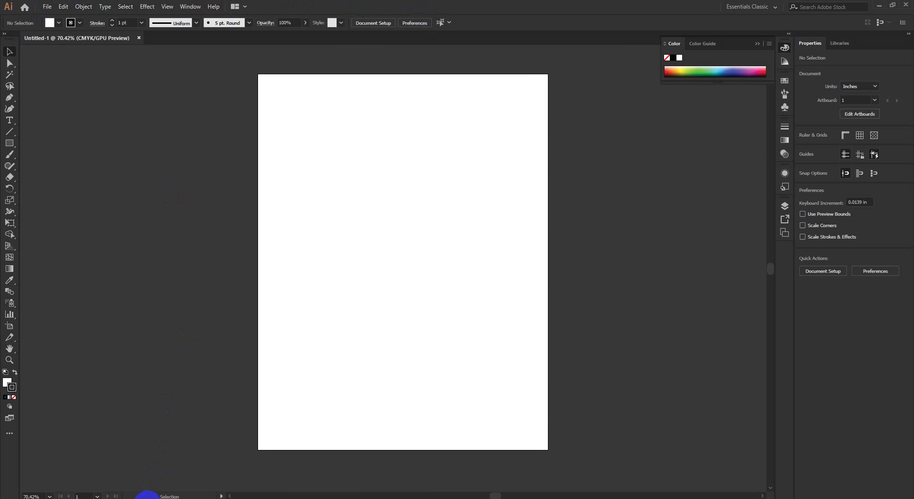
# Step: Switch to Google Meet to check which participant is speaking, and return to the Untitled-1 document
pyautogui.moveTo(147, 495)
pyautogui.click(97, 467)
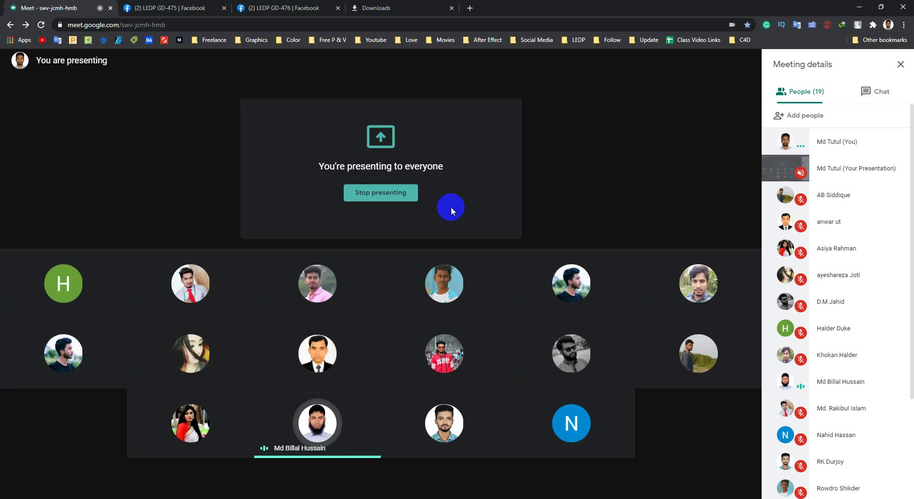
pyautogui.moveTo(409, 428)
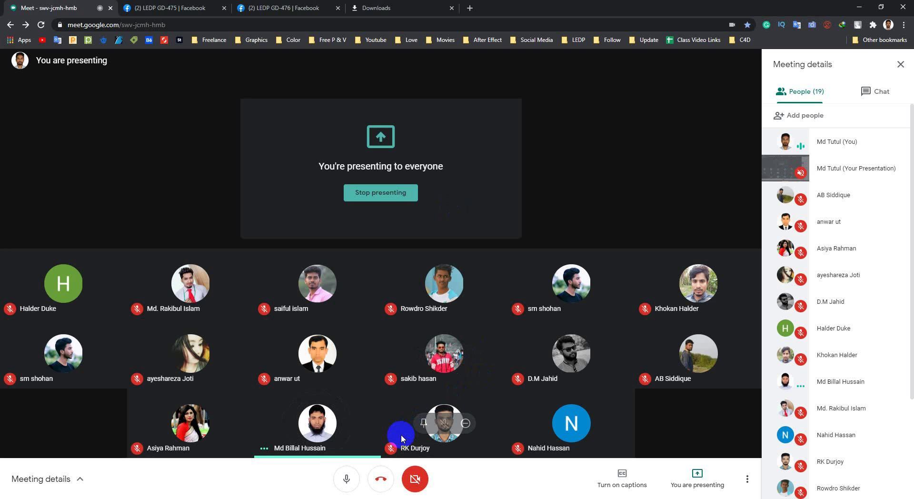
pyautogui.moveTo(339, 450)
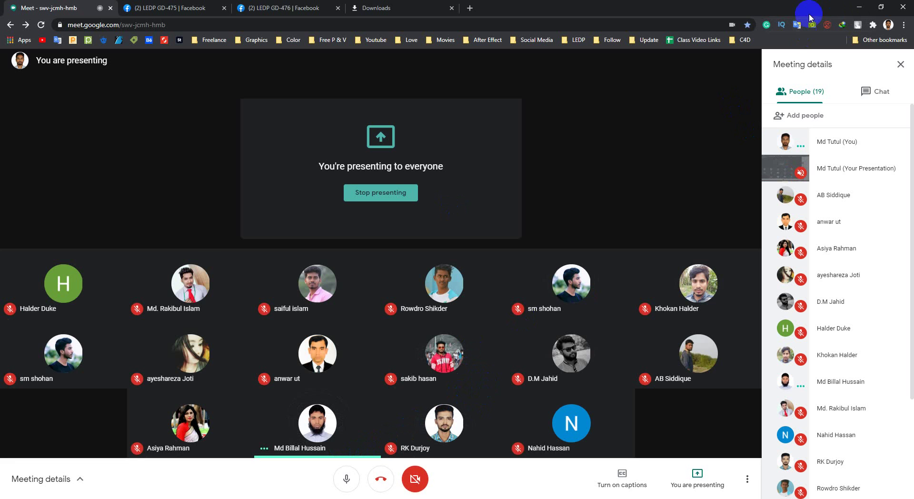
pyautogui.click(859, 7)
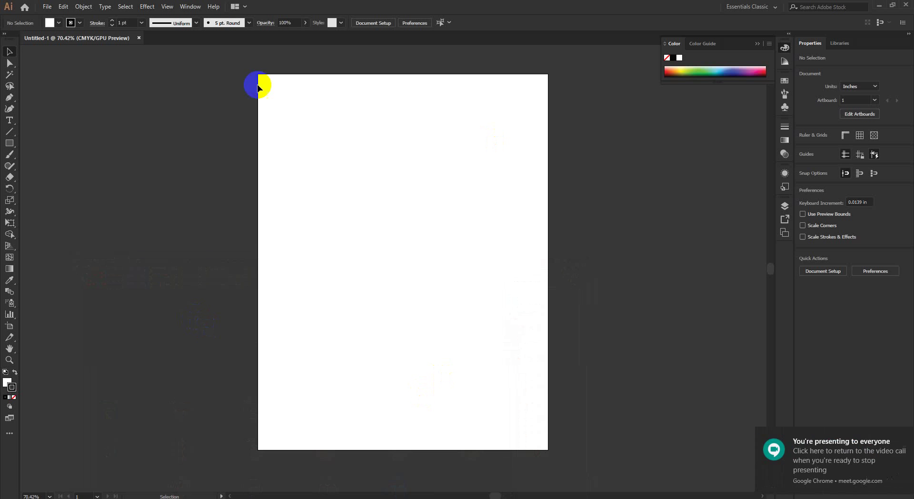
pyautogui.click(83, 6)
pyautogui.moveTo(103, 274)
pyautogui.click(366, 4)
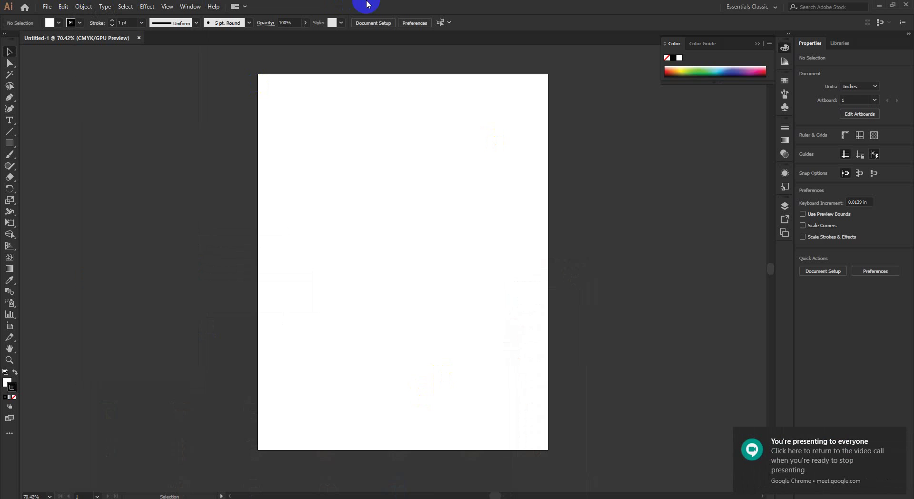
pyautogui.press('z')
pyautogui.moveTo(470, 214); pyautogui.dragTo(403, 249)
pyautogui.press('v')
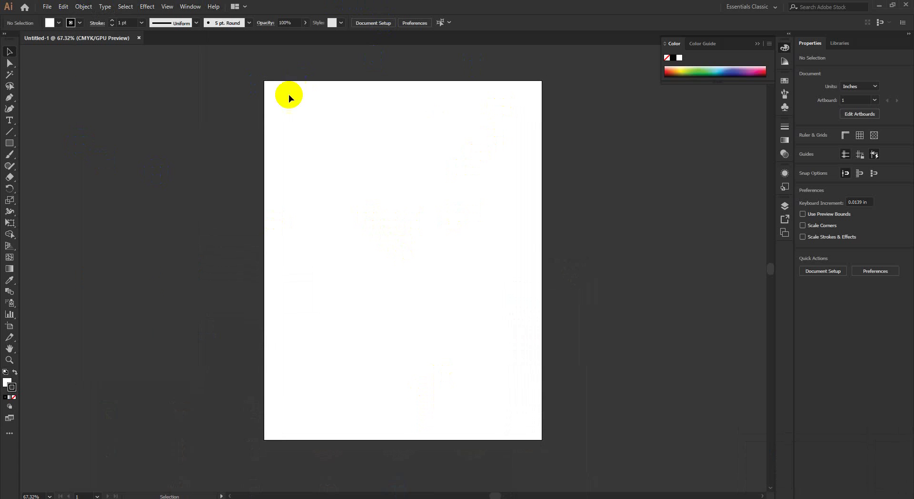
# Step: Switch to Google Meet to check the class participants, and return to the blank document in Illustrator
pyautogui.hotkey('alt', 'Tab')
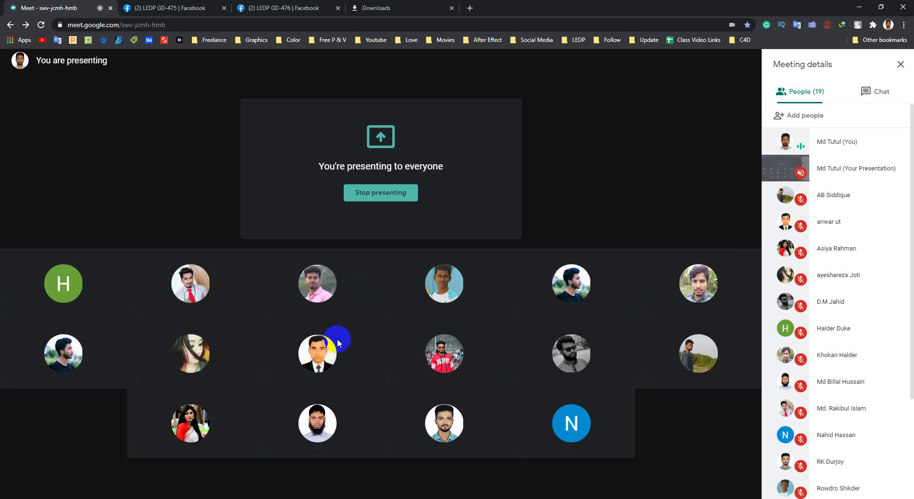
pyautogui.click(858, 4)
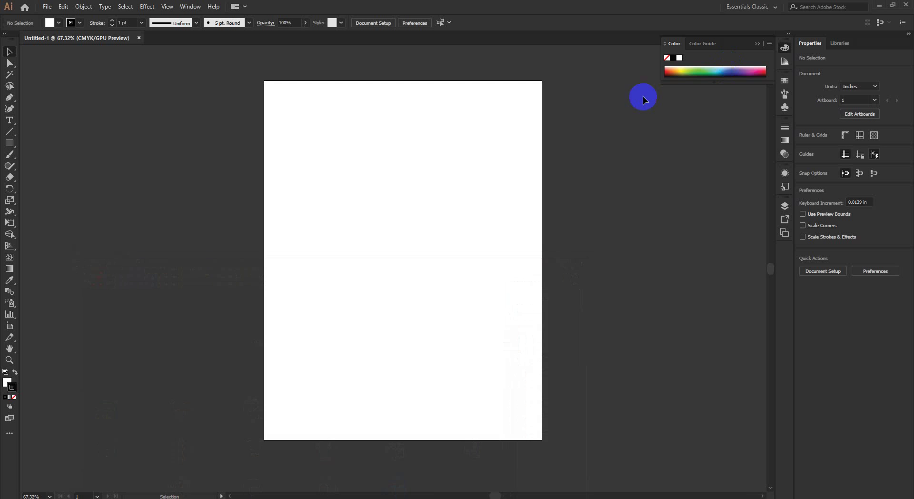
pyautogui.moveTo(562, 175); pyautogui.dragTo(501, 212)
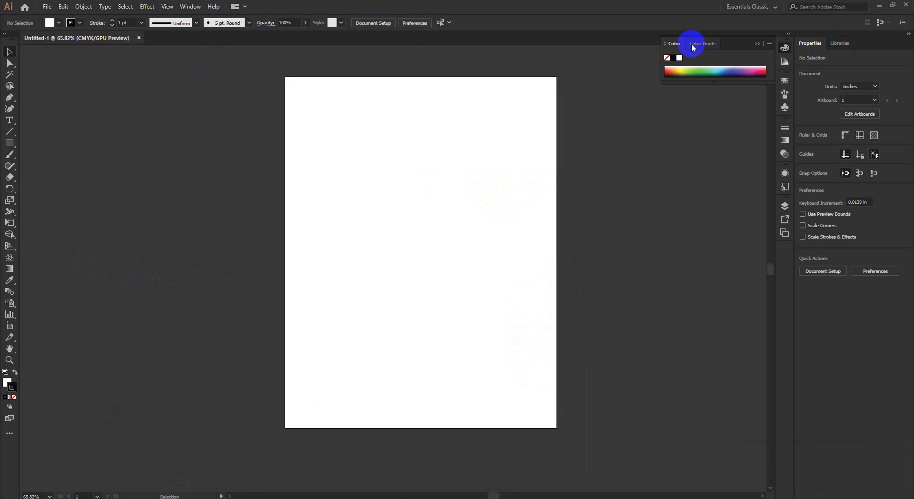
# Step: Open the Color Guide panel, detach it from the panel dock and close it
pyautogui.click(757, 43)
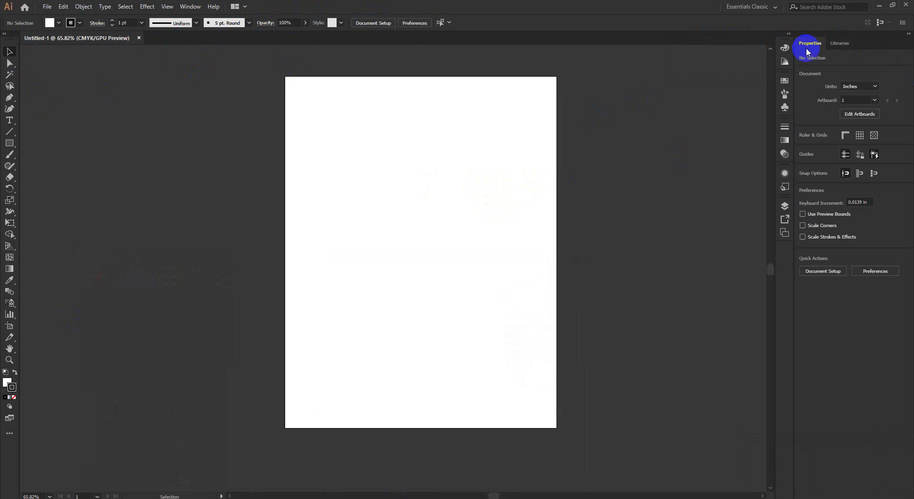
pyautogui.click(784, 62)
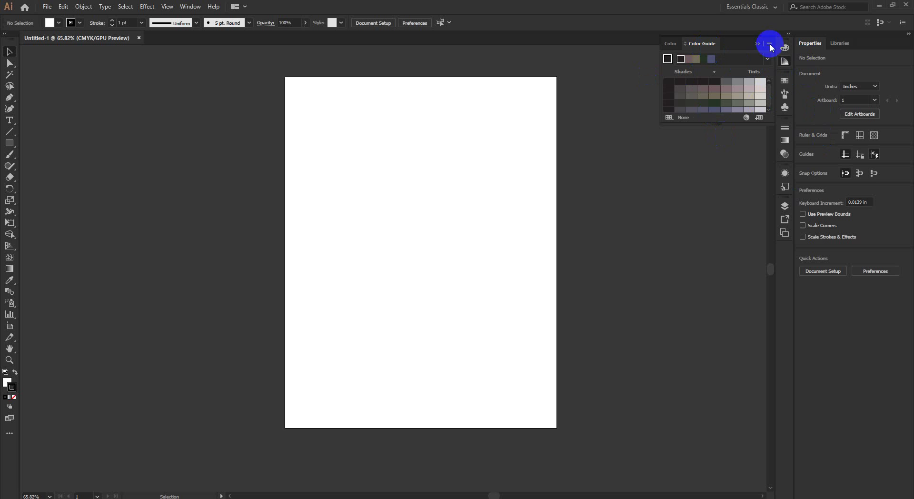
pyautogui.moveTo(707, 44); pyautogui.dragTo(663, 180)
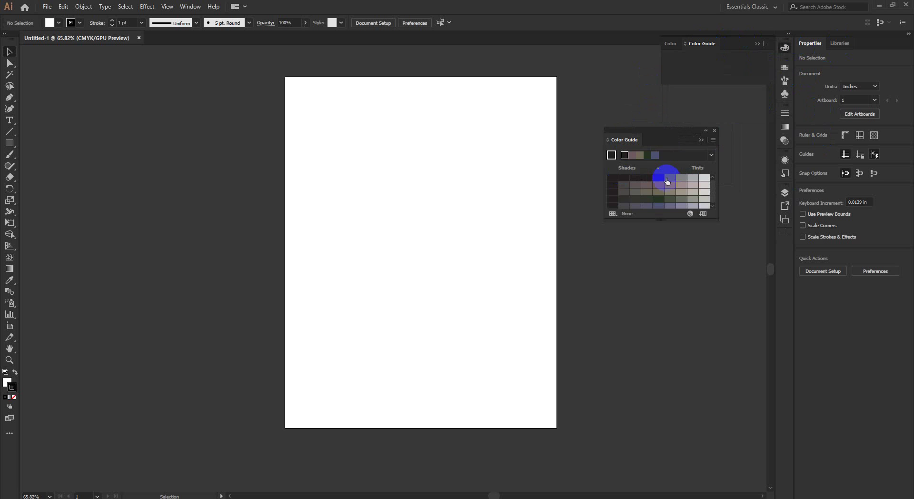
pyautogui.click(714, 128)
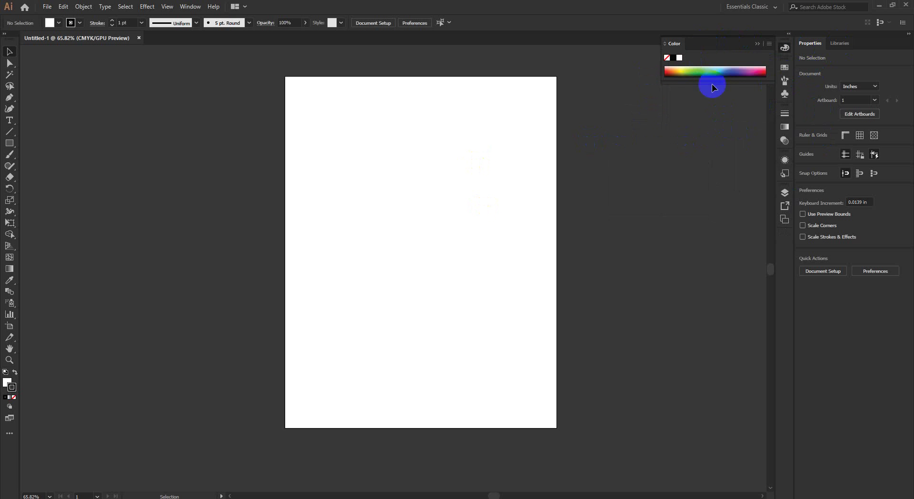
# Step: Switch the workspace to Automation and then to Painting to show their different panel layouts
pyautogui.click(747, 6)
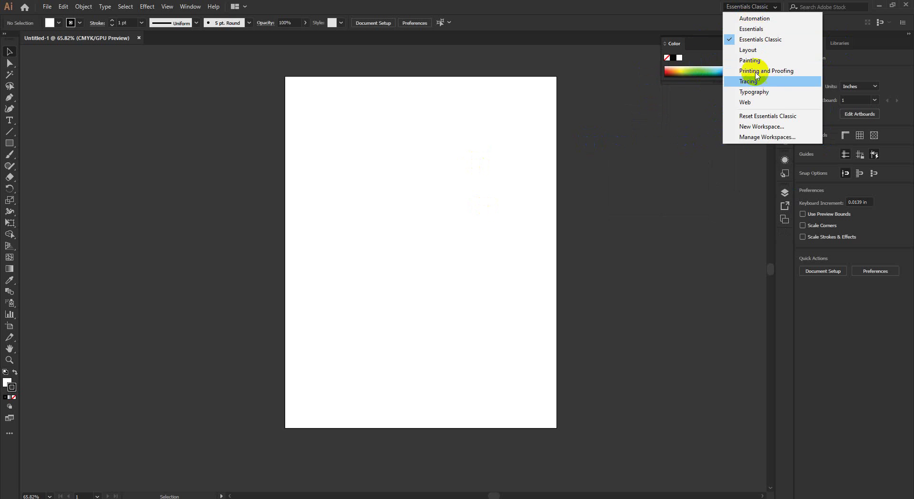
pyautogui.click(755, 19)
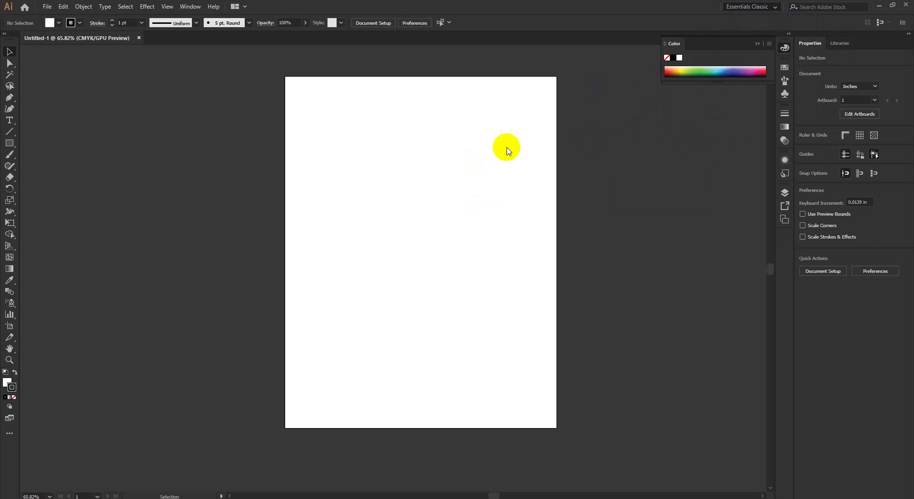
pyautogui.click(750, 7)
pyautogui.click(751, 18)
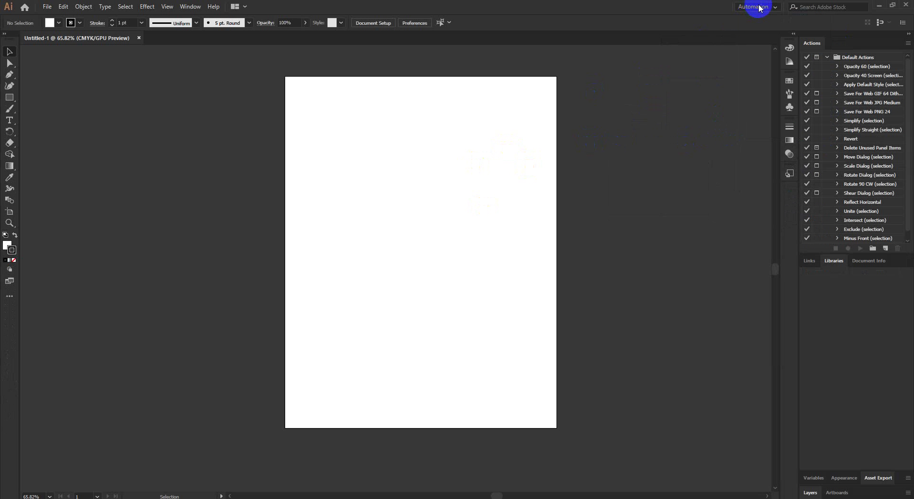
pyautogui.click(759, 8)
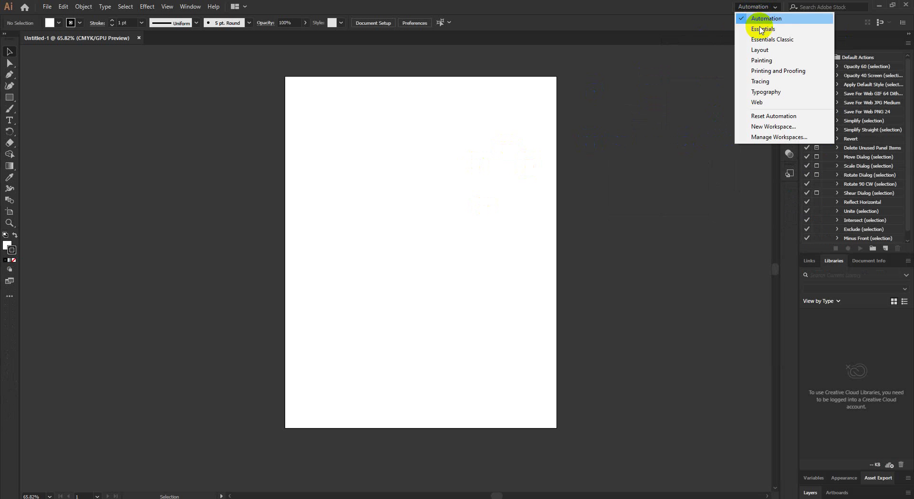
pyautogui.click(762, 60)
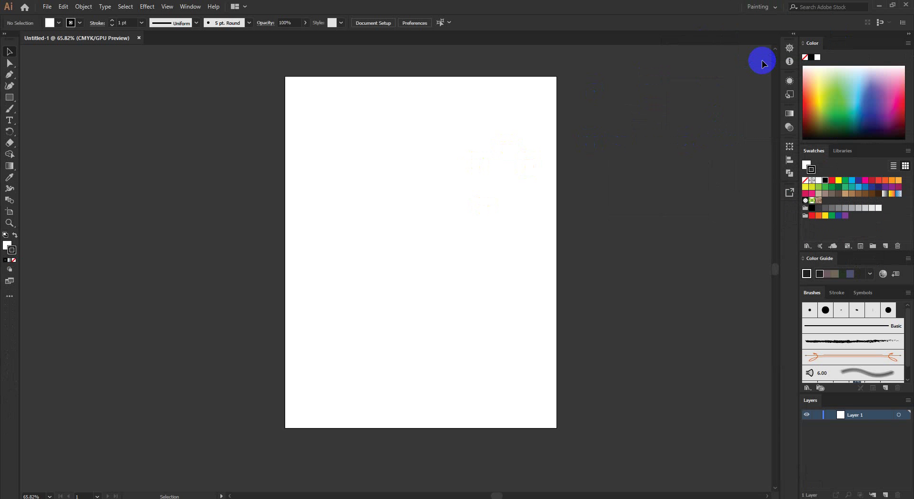
pyautogui.click(840, 337)
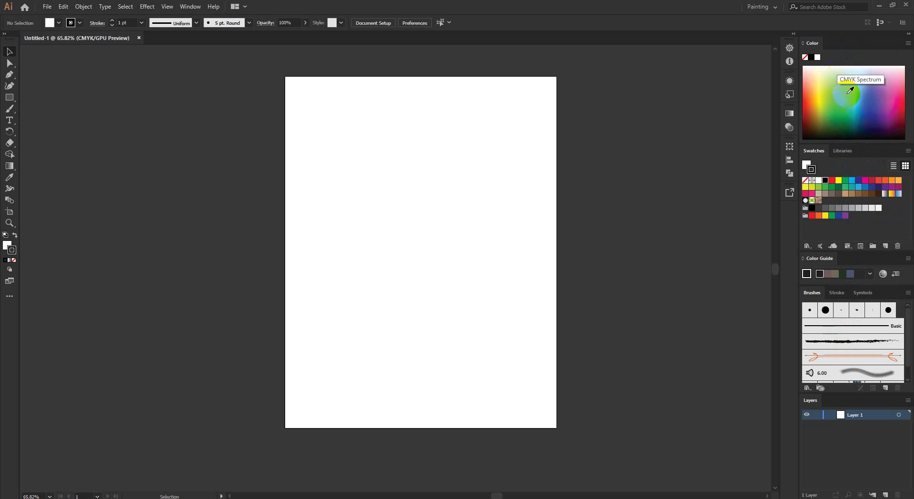
# Step: Switch the workspace to Typography and return to Essentials Classic
pyautogui.click(765, 8)
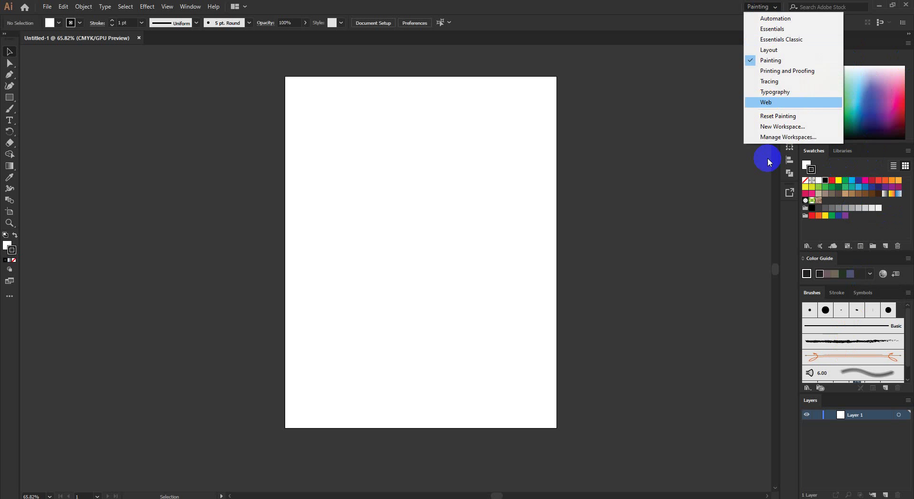
pyautogui.click(793, 93)
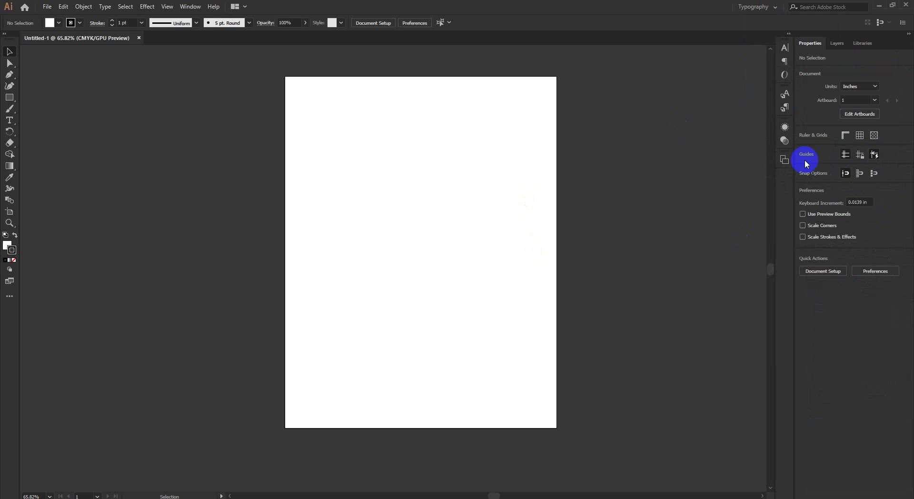
pyautogui.click(774, 8)
pyautogui.click(780, 40)
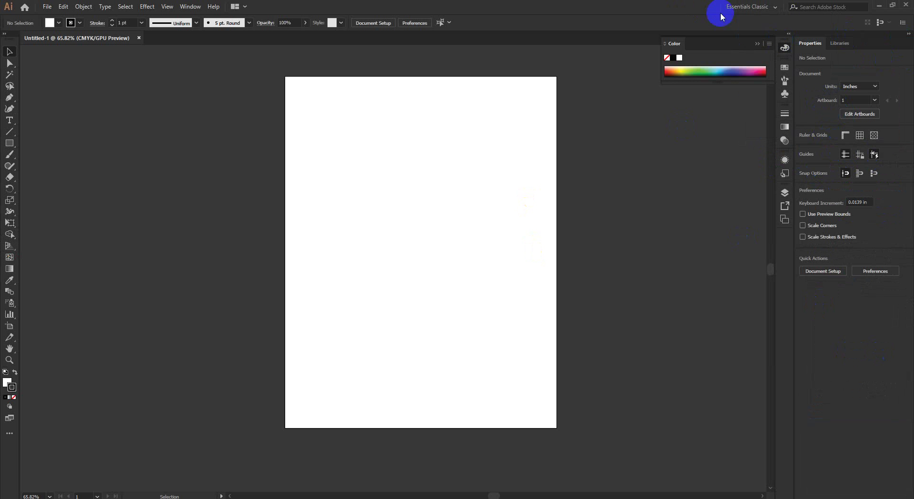
# Step: Reset the Essentials Classic workspace to its default panel layout
pyautogui.click(747, 6)
pyautogui.click(750, 42)
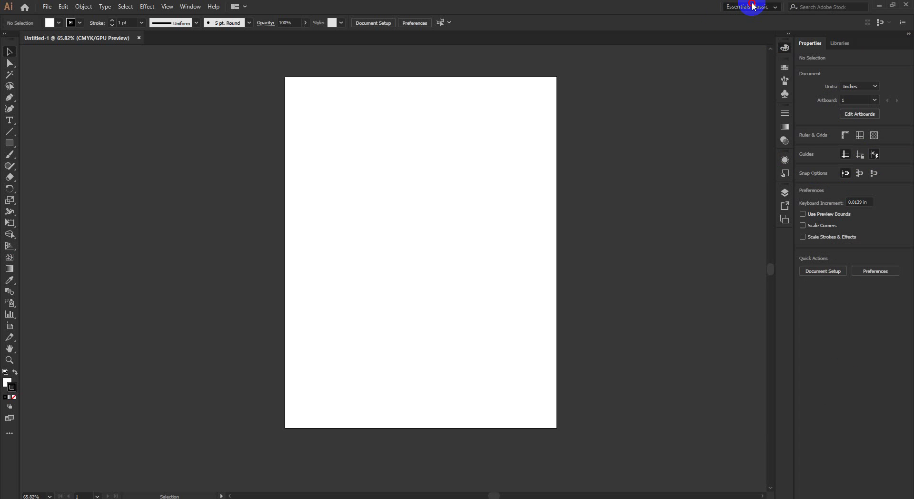
pyautogui.click(750, 6)
pyautogui.click(771, 118)
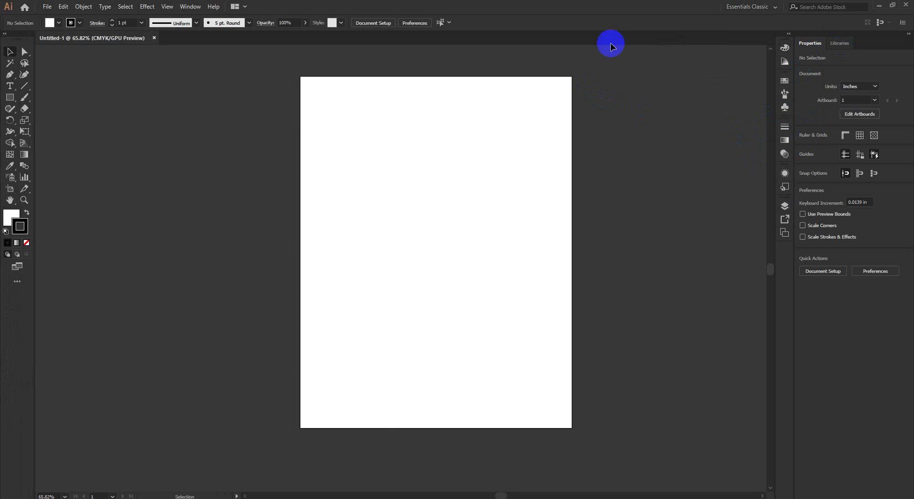
# Step: Open the Layers panel, dock it with Properties and Libraries, and collapse the leftover Artboards panel group
pyautogui.click(195, 7)
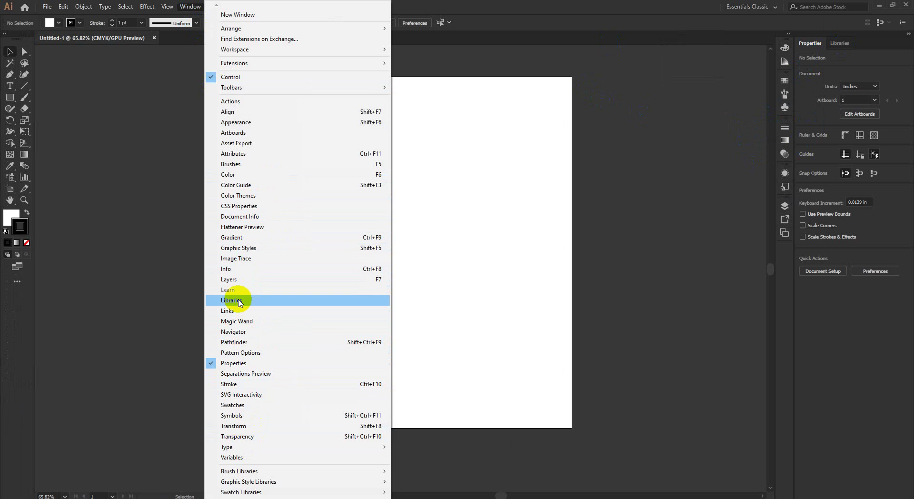
pyautogui.click(229, 279)
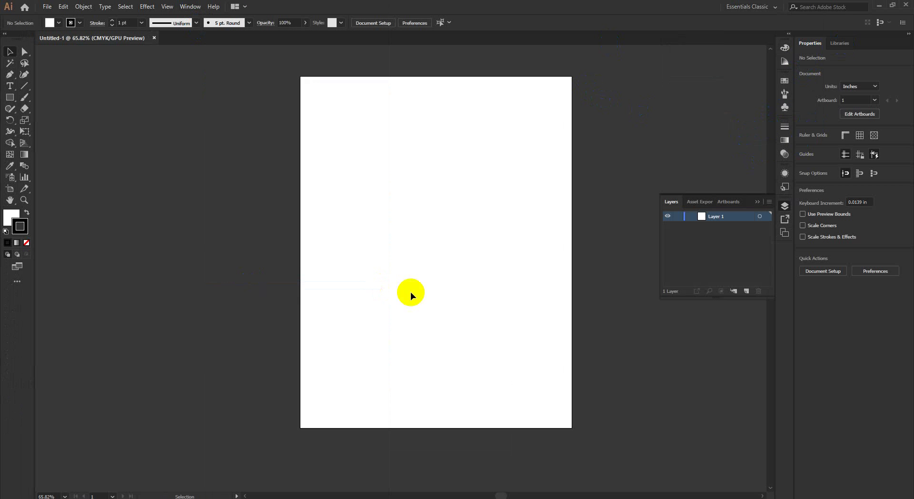
pyautogui.moveTo(673, 206); pyautogui.dragTo(821, 48)
pyautogui.click(818, 43)
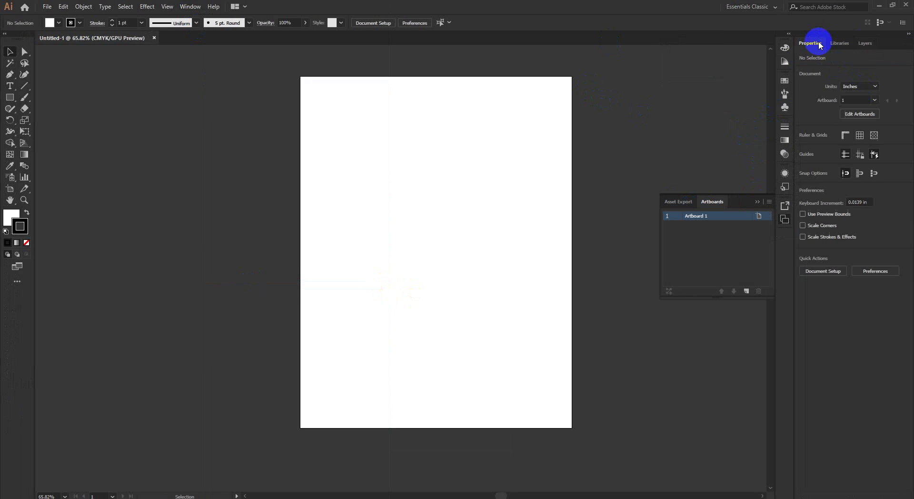
pyautogui.click(757, 203)
pyautogui.click(864, 43)
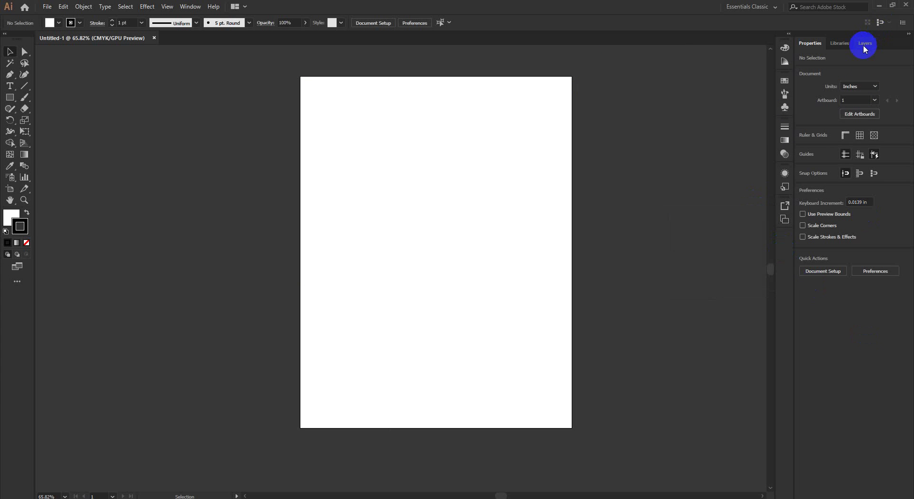
pyautogui.click(810, 43)
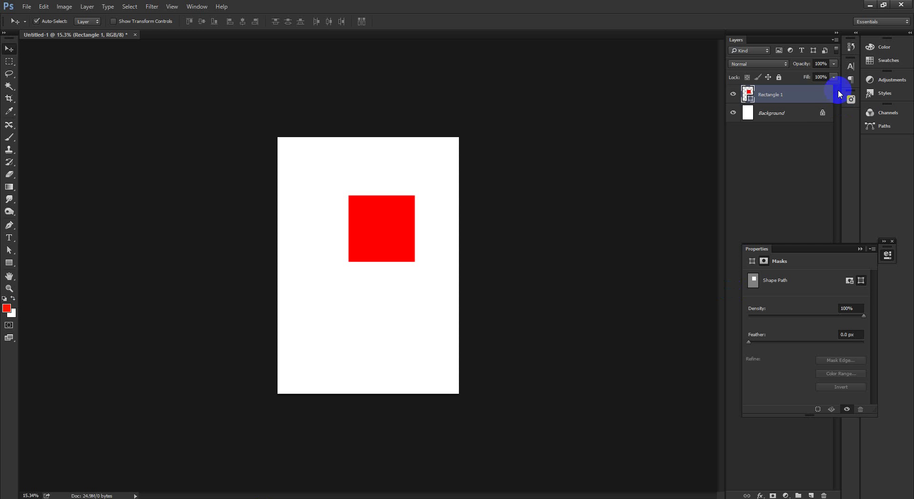
# Step: In Photoshop, deselect and reselect the Rectangle 1 layer, collapse its floating Properties panel, and return to Illustrator
pyautogui.click(792, 143)
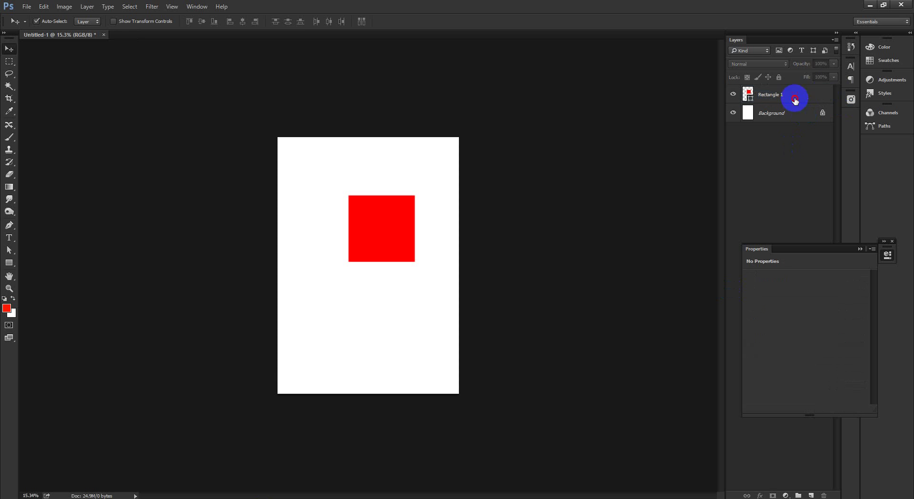
pyautogui.click(795, 96)
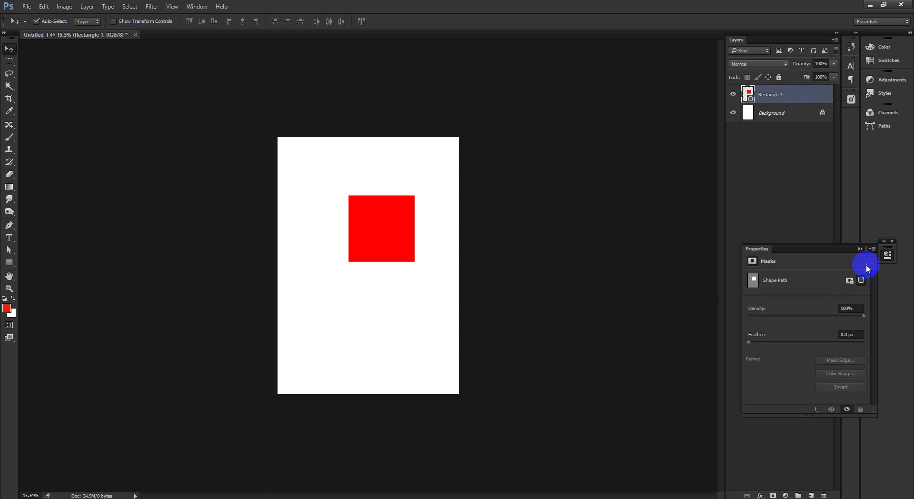
pyautogui.click(858, 249)
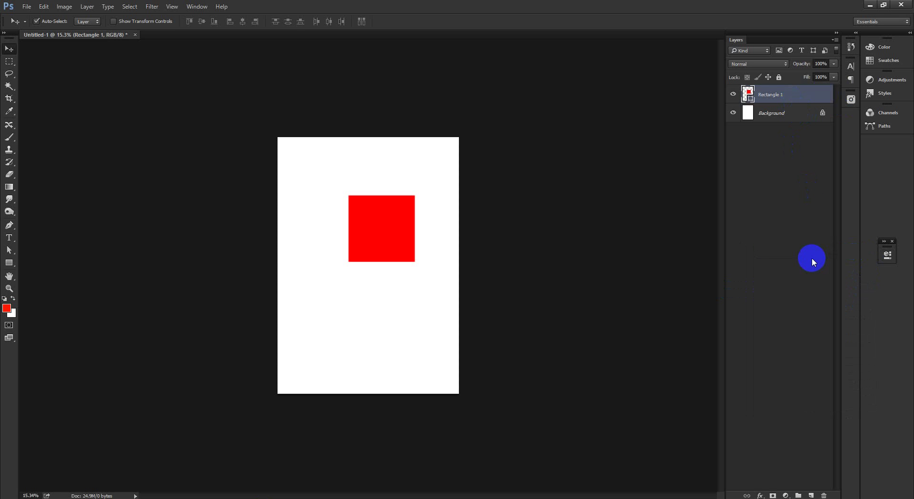
pyautogui.click(868, 4)
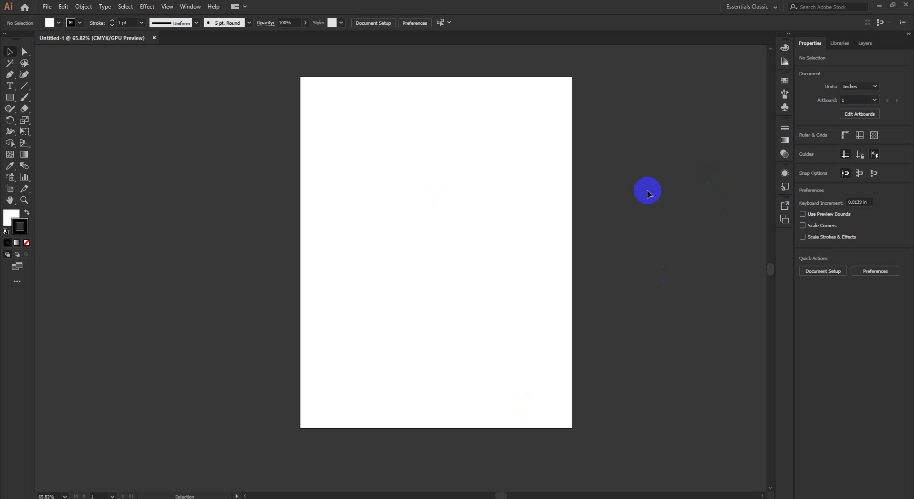
# Step: Switch to Photoshop to compare its top bar with Illustrator's, and return to the Illustrator document
pyautogui.click(389, 139)
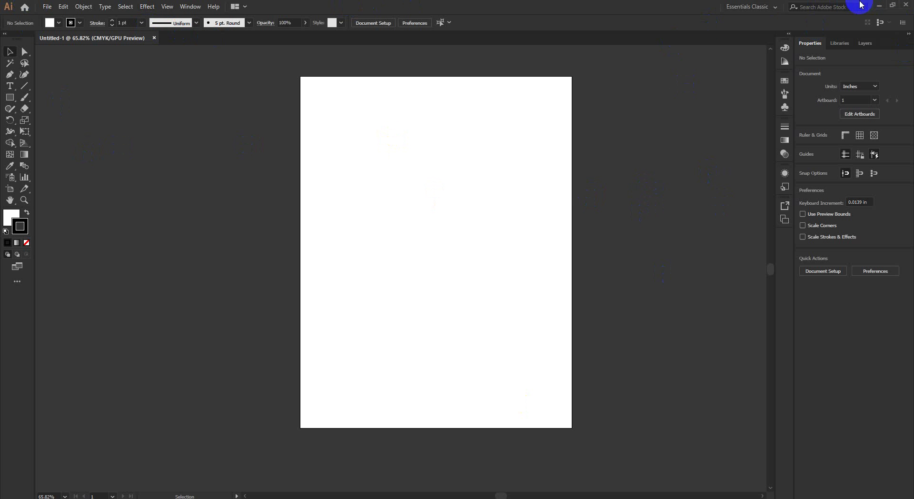
pyautogui.click(827, 7)
pyautogui.click(164, 497)
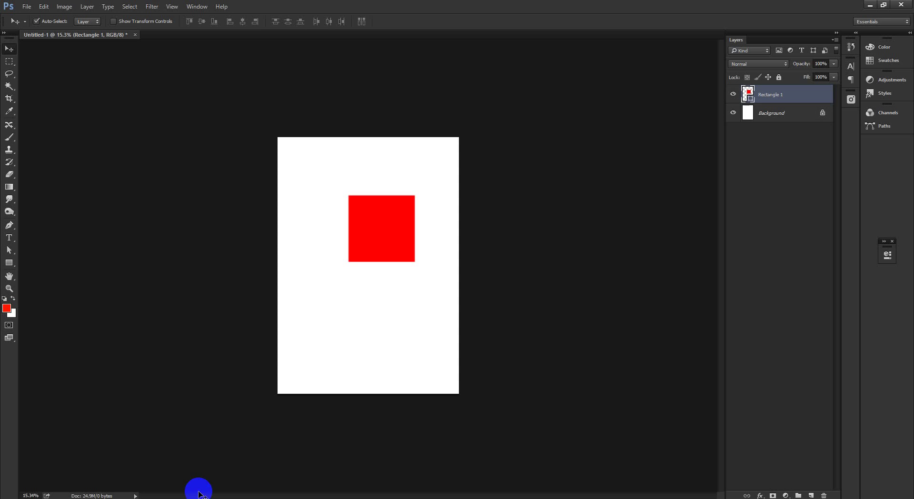
pyautogui.click(871, 4)
# Step: Search Adobe Stock for "flyer" from Illustrator and browse the resulting flyer designs
pyautogui.click(818, 5)
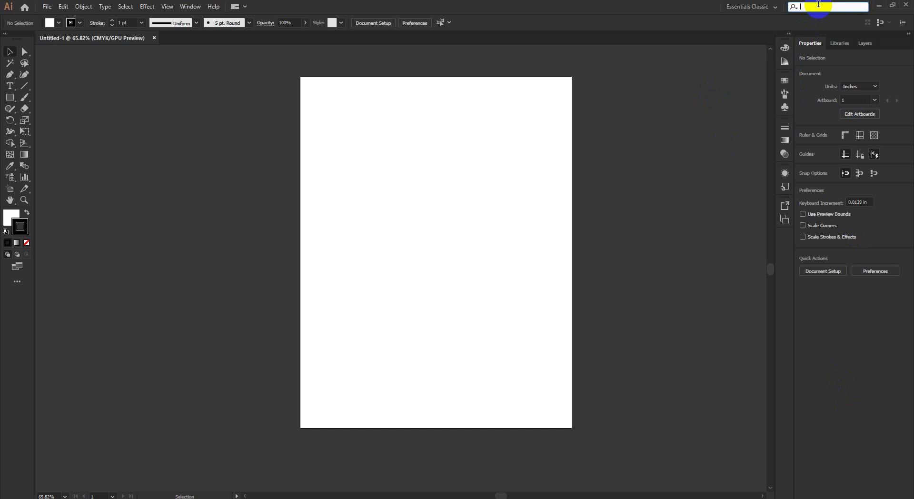
pyautogui.click(800, 3)
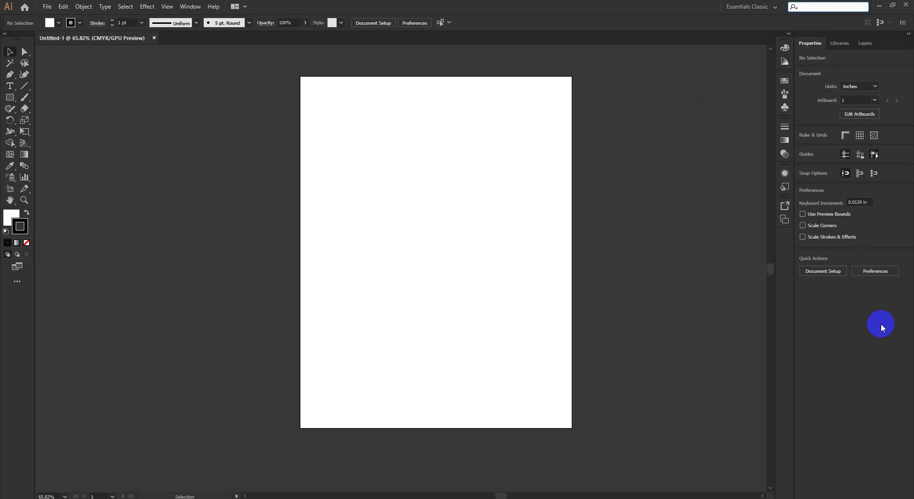
pyautogui.click(822, 6)
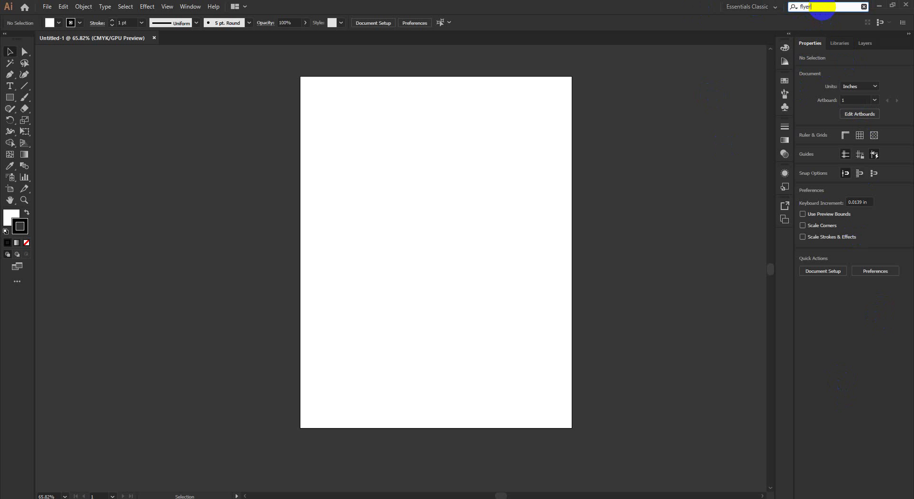
pyautogui.press('Return')
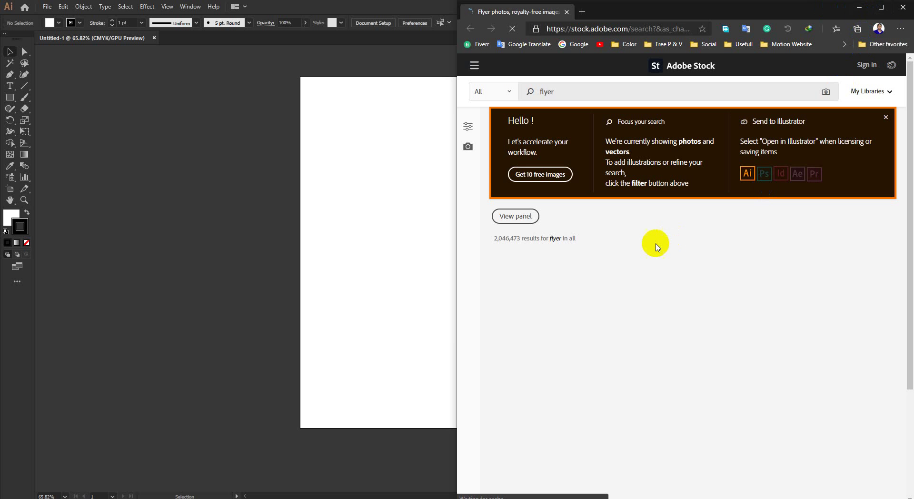
pyautogui.scroll(-15, 655, 245)
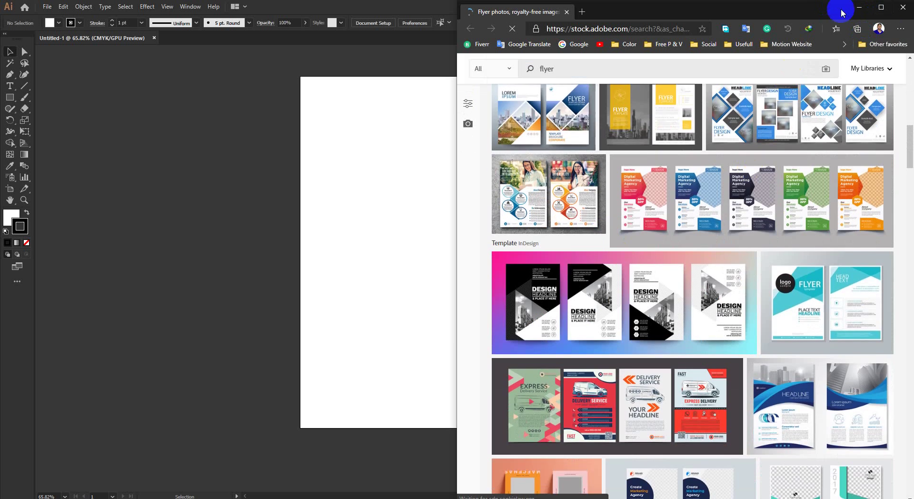
# Step: Search Adobe Stock for "logo" from Illustrator and browse the resulting logo designs
pyautogui.click(859, 7)
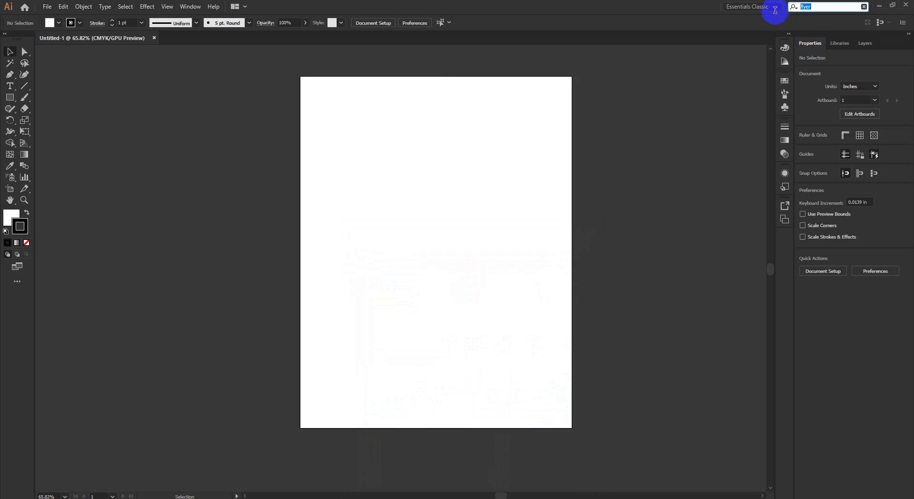
pyautogui.press('Return')
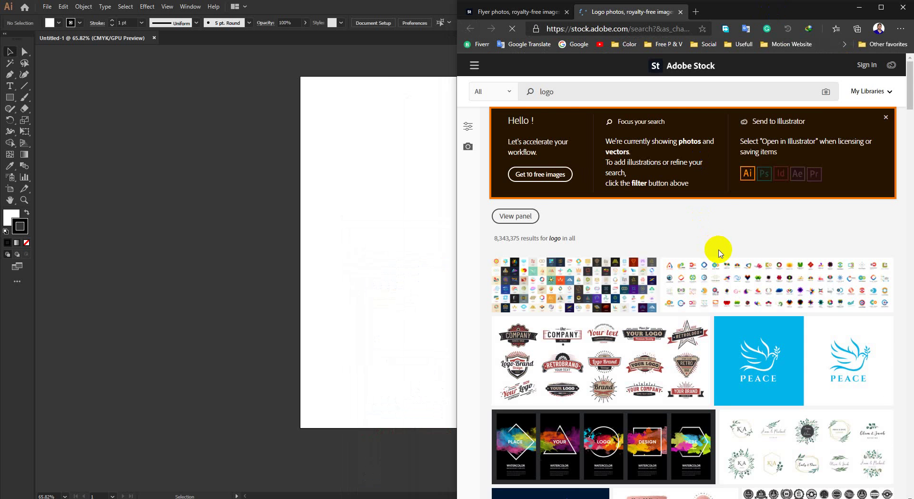
pyautogui.scroll(-5, 810, 257)
pyautogui.scroll(-12, 628, 298)
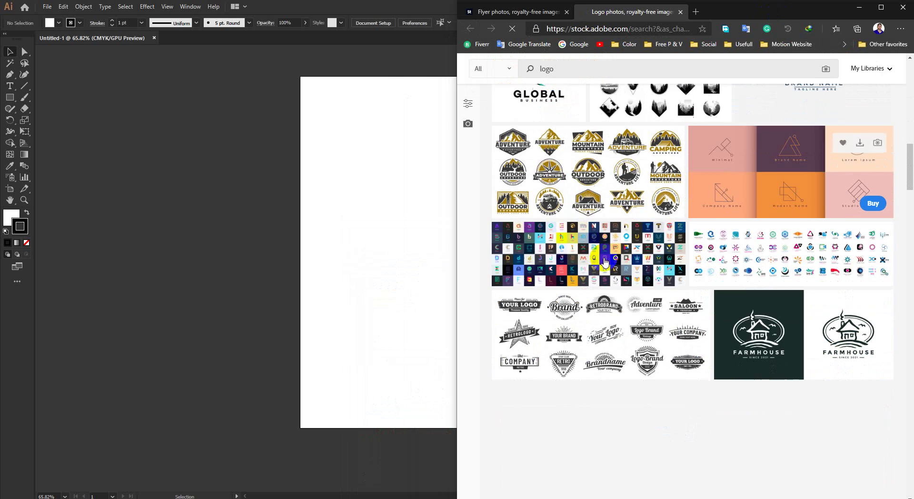
pyautogui.scroll(-5, 625, 257)
# Step: Close the Adobe Stock results in the browser and clear the search term in Illustrator
pyautogui.click(680, 12)
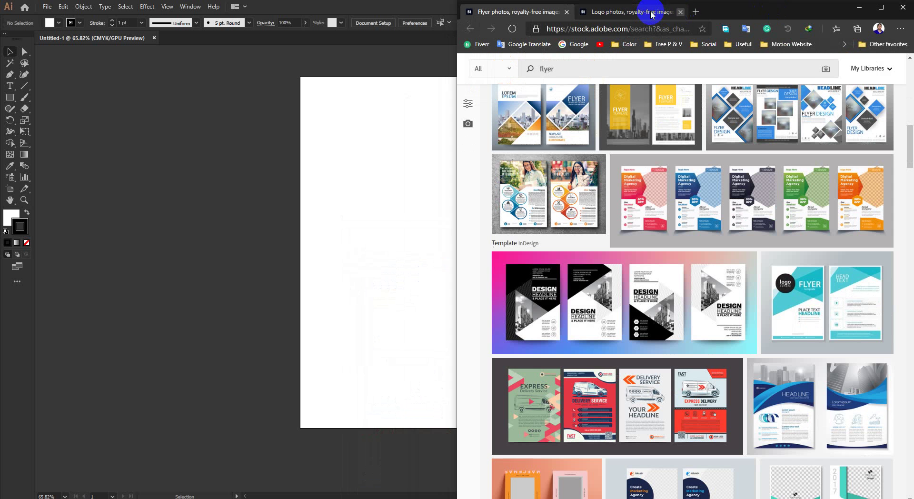
pyautogui.click(902, 8)
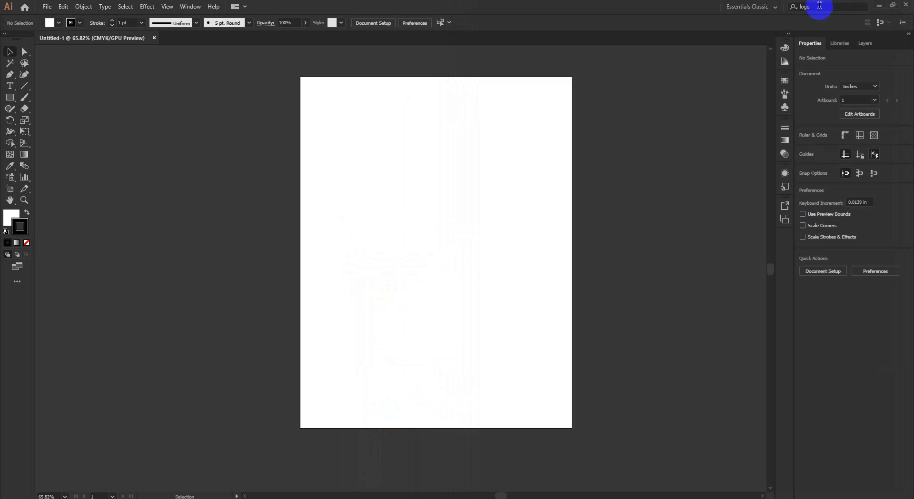
pyautogui.click(800, 7)
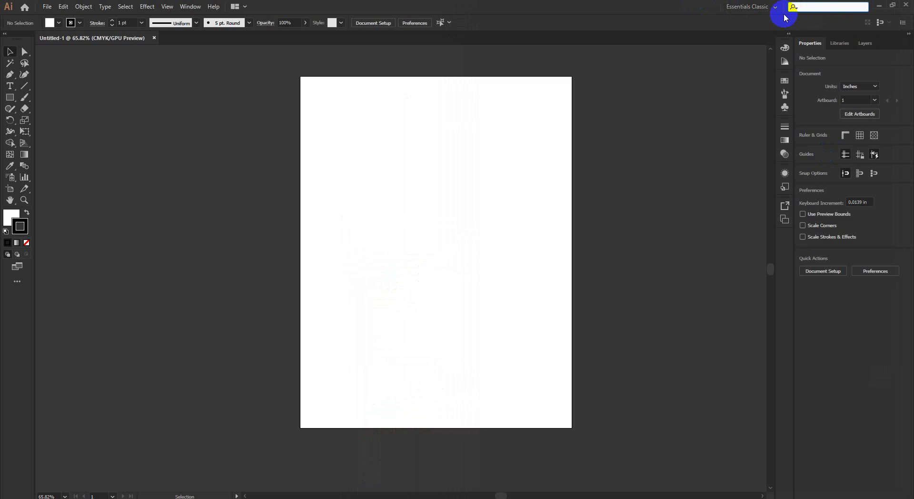
pyautogui.click(845, 319)
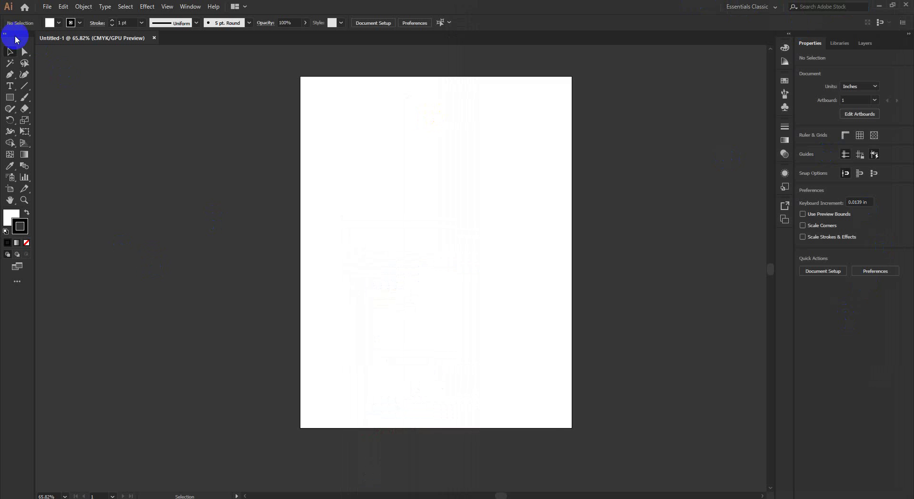
# Step: Collapse the Illustrator toolbar to a single column, compare it with Photoshop's toolbar, and return to Illustrator
pyautogui.click(4, 36)
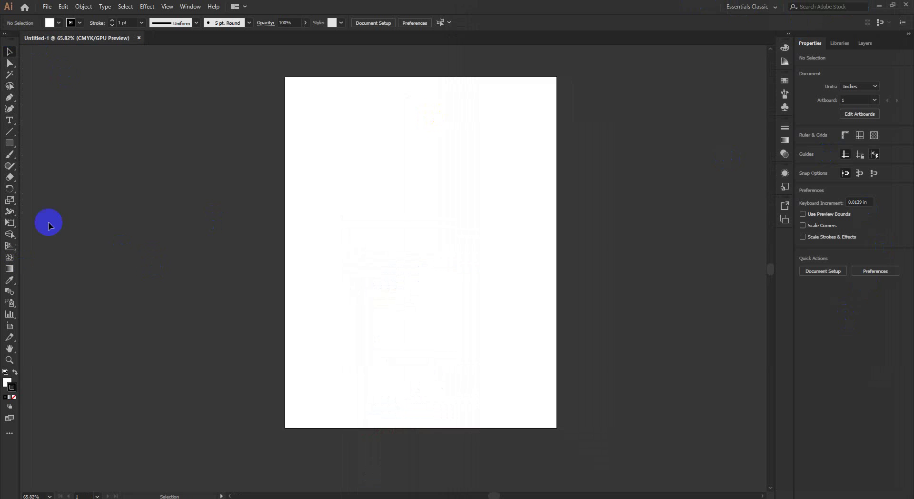
pyautogui.click(10, 53)
pyautogui.click(165, 498)
pyautogui.click(9, 49)
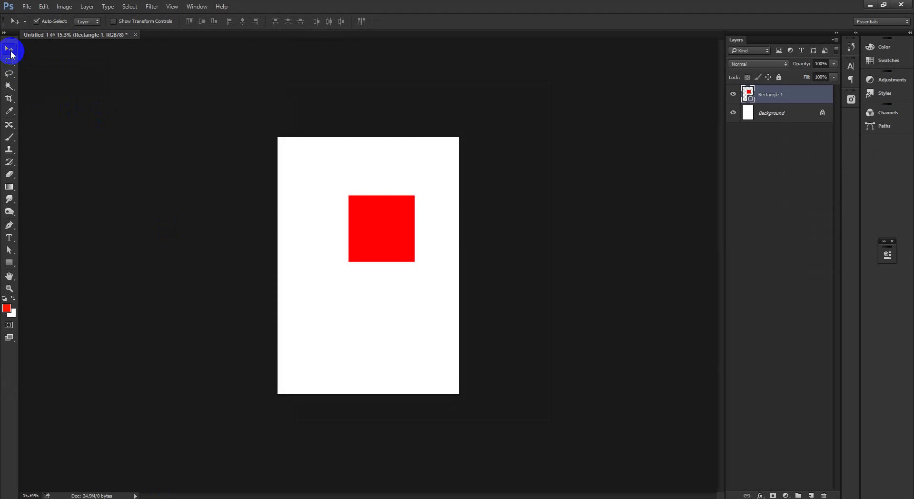
pyautogui.click(869, 5)
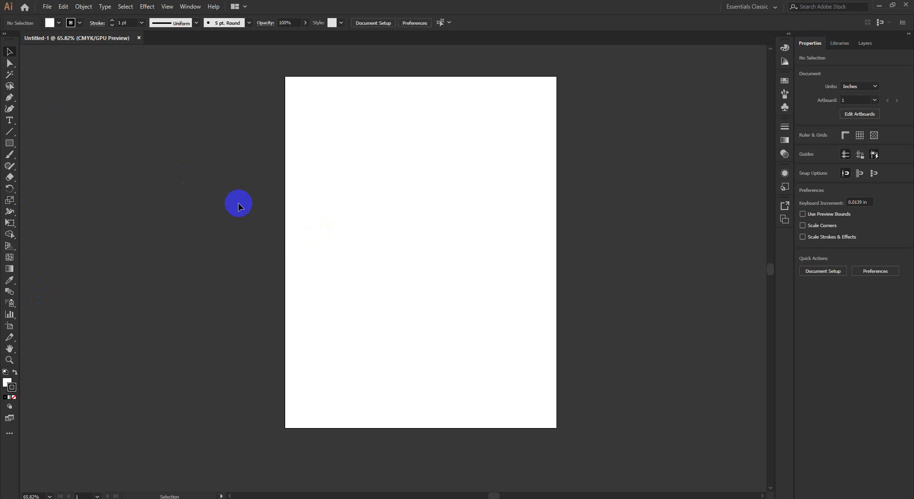
pyautogui.click(15, 146)
pyautogui.click(109, 85)
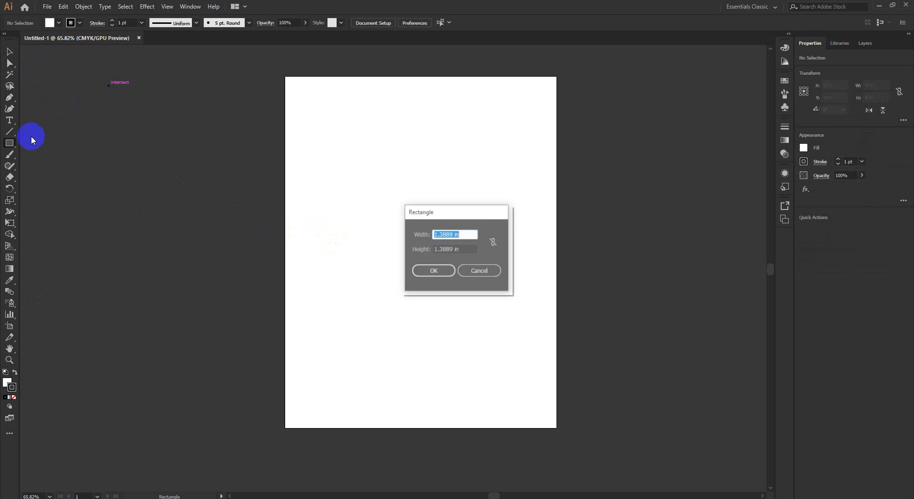
pyautogui.click(479, 271)
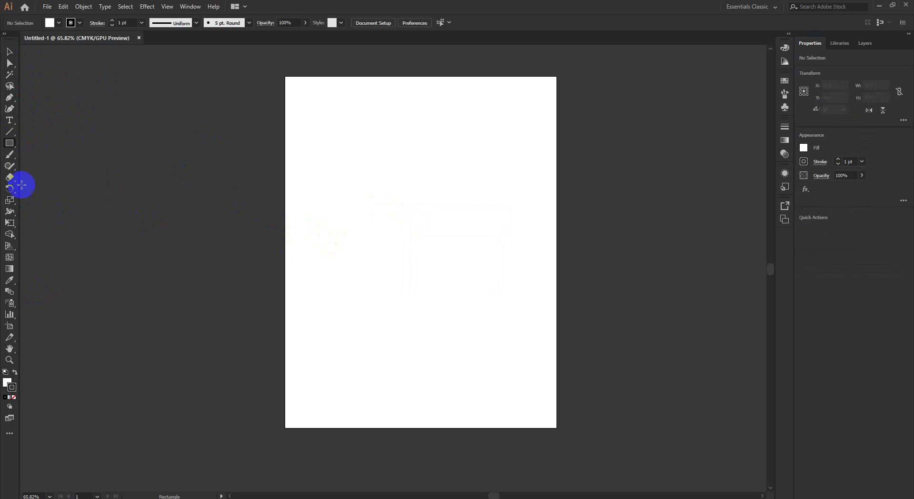
# Step: Examine the hidden tools grouped under the Rectangle Tool and the Type Tool
pyautogui.click(11, 143)
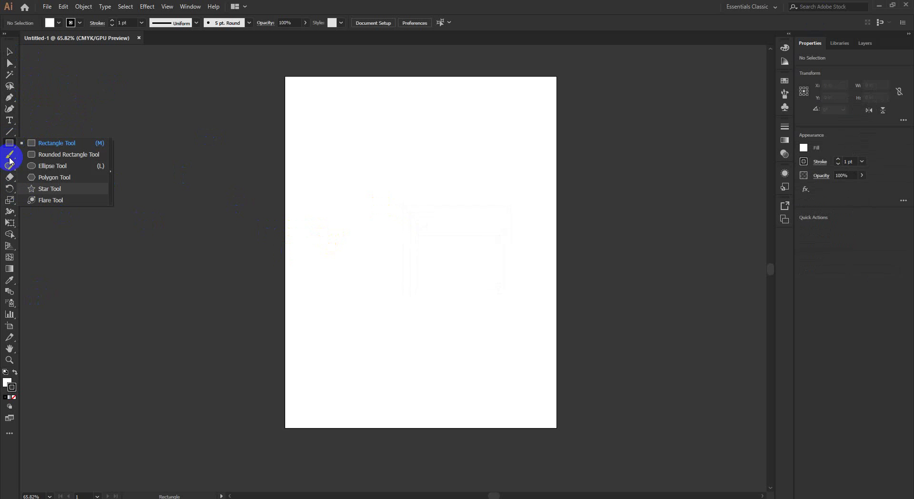
pyautogui.click(9, 122)
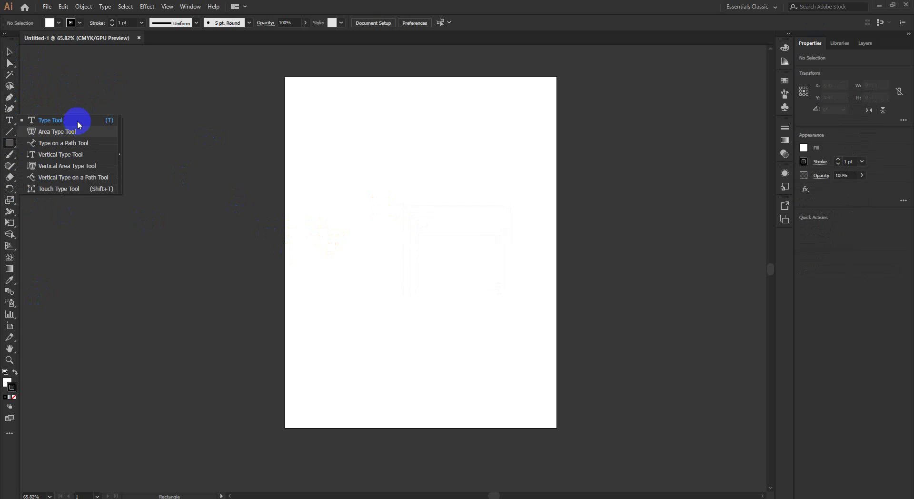
pyautogui.click(364, 5)
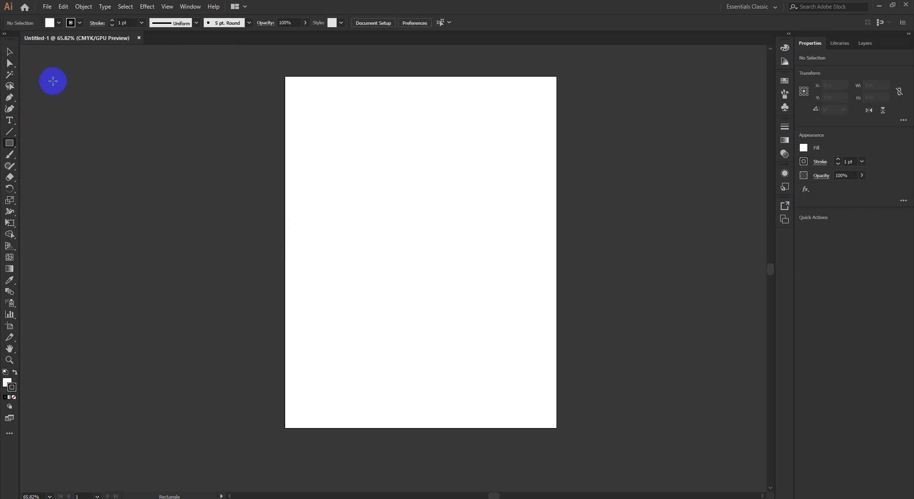
# Step: Tear off the shape tools group and place it as a floating panel at the artboard's upper-left edge
pyautogui.click(10, 143)
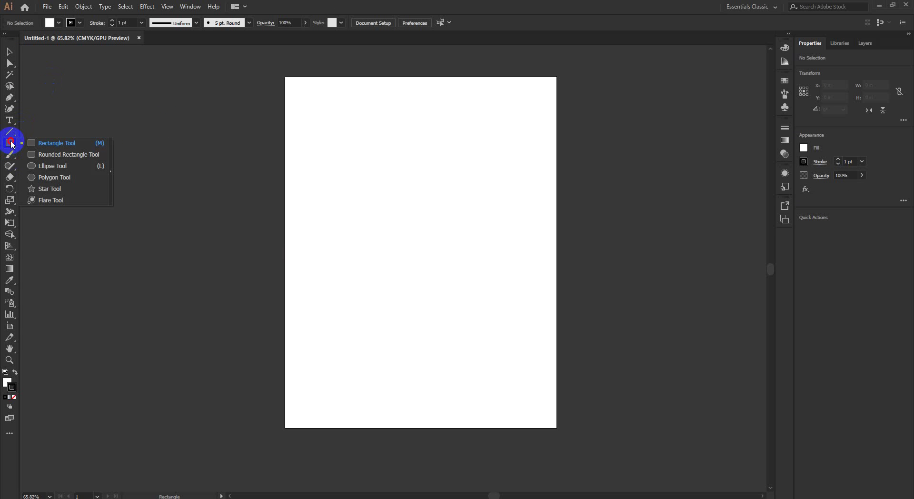
pyautogui.click(112, 166)
pyautogui.moveTo(47, 149); pyautogui.dragTo(230, 85)
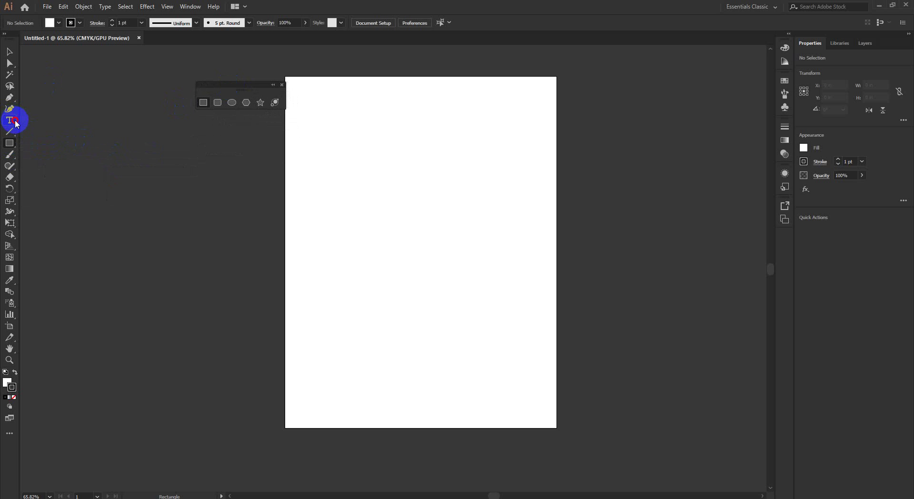
# Step: Tear off the Type tools group, move it below the floating shape tools, and close it
pyautogui.moveTo(12, 125); pyautogui.dragTo(119, 152)
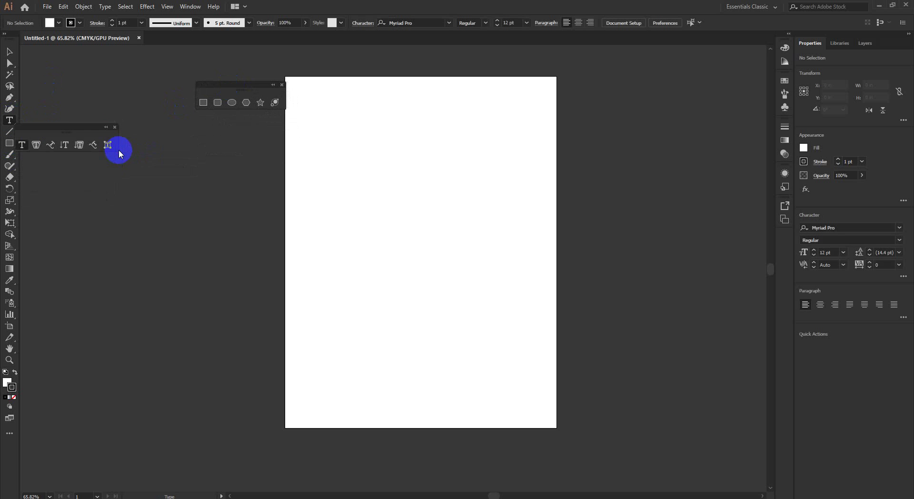
pyautogui.moveTo(64, 130); pyautogui.dragTo(209, 128)
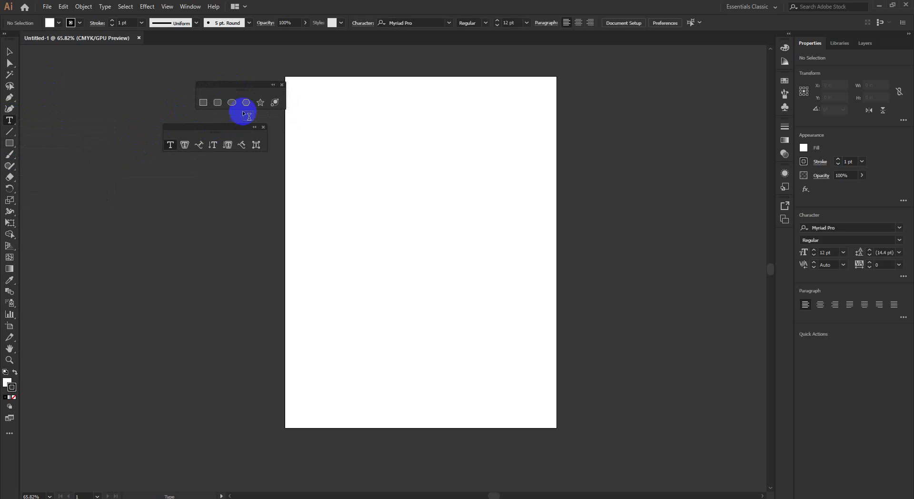
pyautogui.click(263, 127)
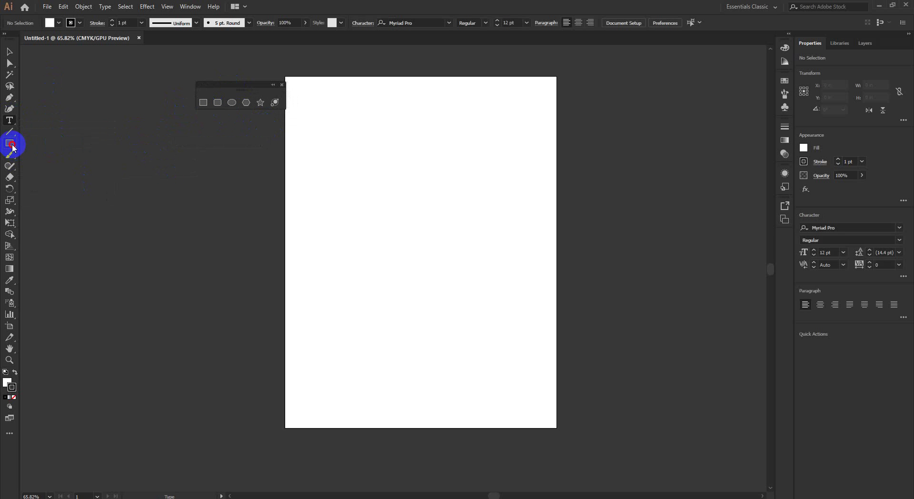
# Step: Activate the Rounded Rectangle Tool and close the floating shape tools group
pyautogui.moveTo(12, 147); pyautogui.dragTo(10, 147)
pyautogui.click(53, 153)
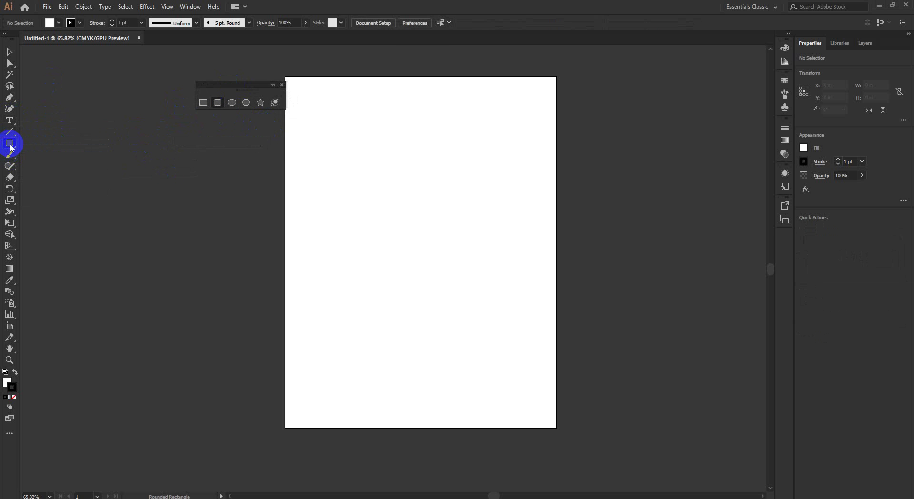
pyautogui.click(281, 84)
# Step: Tear off the shape tools group again, place it beside the artboard, and activate the Rectangle Tool
pyautogui.moveTo(14, 146); pyautogui.dragTo(157, 126)
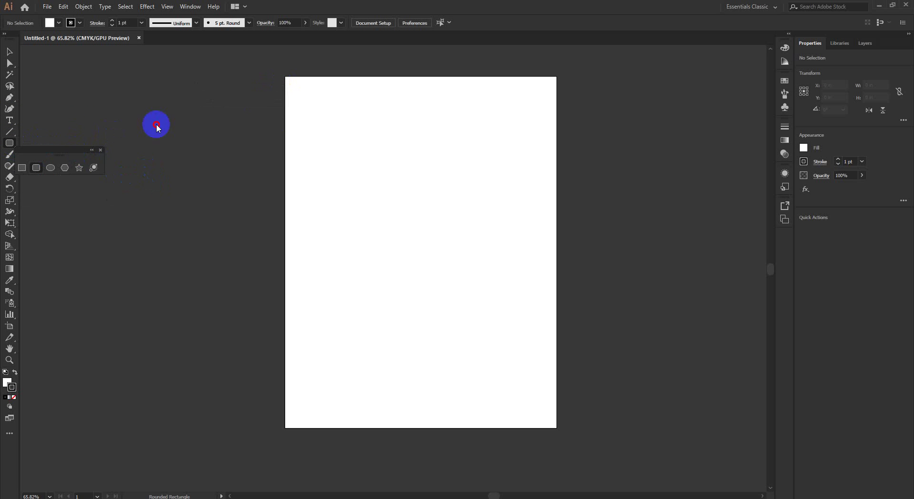
pyautogui.click(142, 136)
pyautogui.click(114, 137)
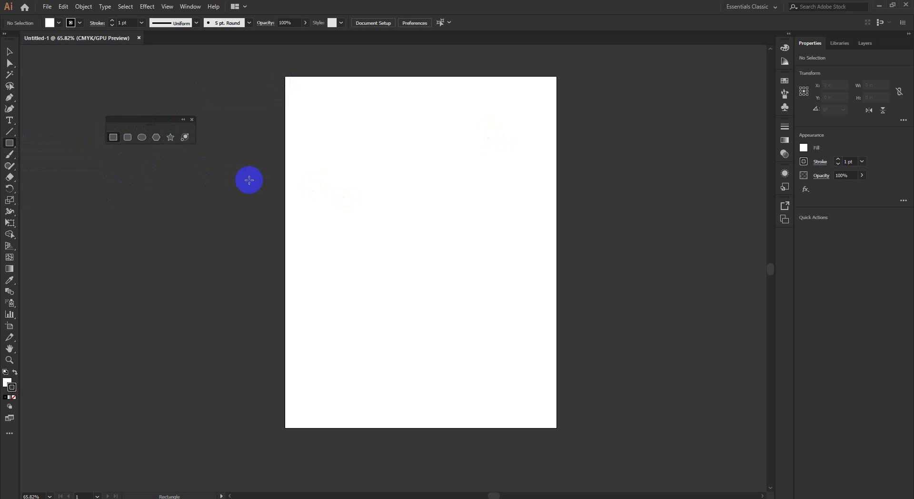
# Step: Draw a small square near the artboard's upper-left corner and switch to the Selection Tool
pyautogui.click(110, 138)
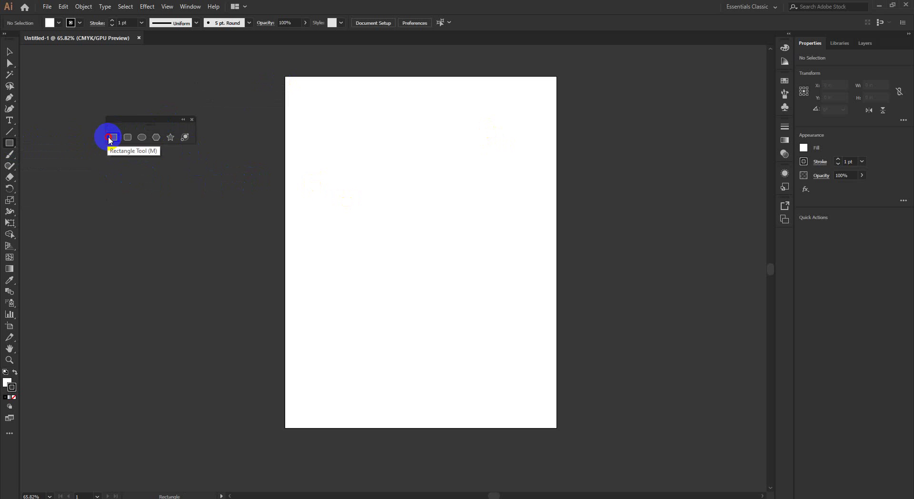
pyautogui.moveTo(311, 124); pyautogui.dragTo(353, 165)
pyautogui.click(9, 51)
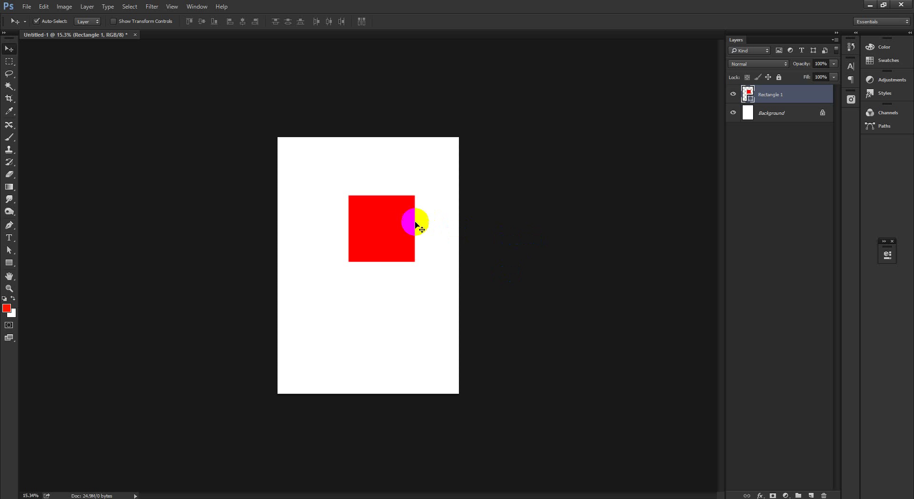
# Step: In Photoshop, move the red square down and left, scale it to 143.82% with Free Transform, and return to Illustrator
pyautogui.moveTo(415, 223); pyautogui.dragTo(376, 246)
pyautogui.hotkey('ctrl', 't')
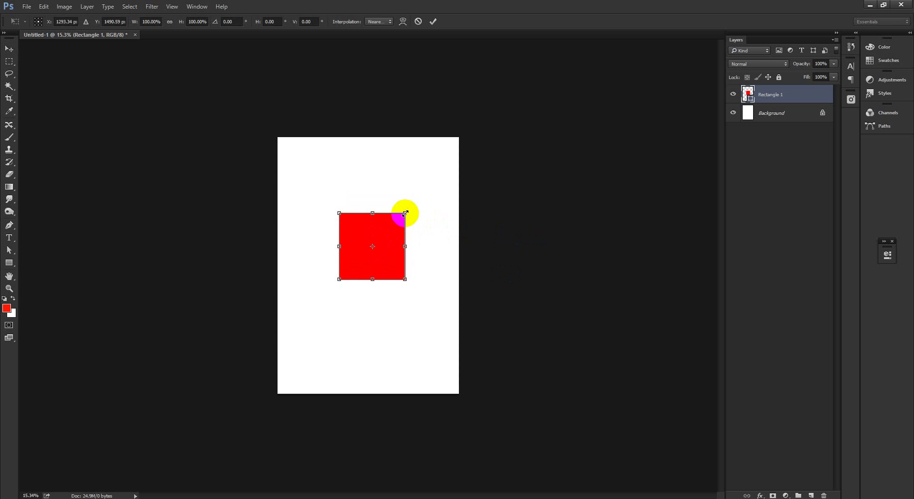
pyautogui.moveTo(405, 213); pyautogui.dragTo(420, 198)
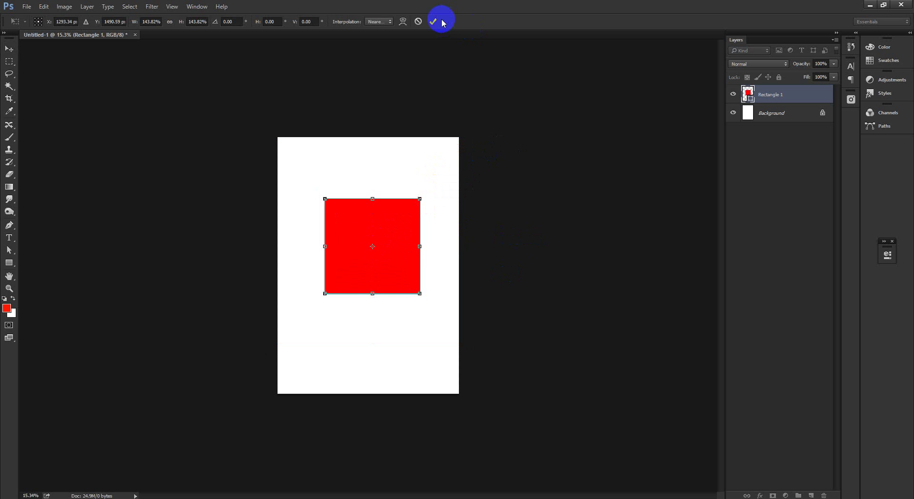
pyautogui.click(414, 53)
pyautogui.click(176, 492)
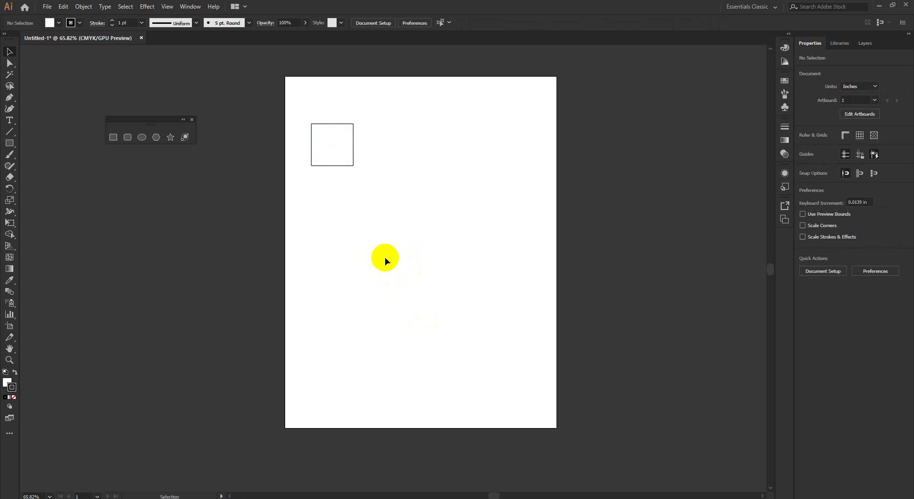
# Step: Select the small square near the artboard's upper-left corner and delete it
pyautogui.press('z')
pyautogui.moveTo(408, 233); pyautogui.dragTo(424, 294)
pyautogui.press('v')
pyautogui.moveTo(381, 193); pyautogui.dragTo(367, 158)
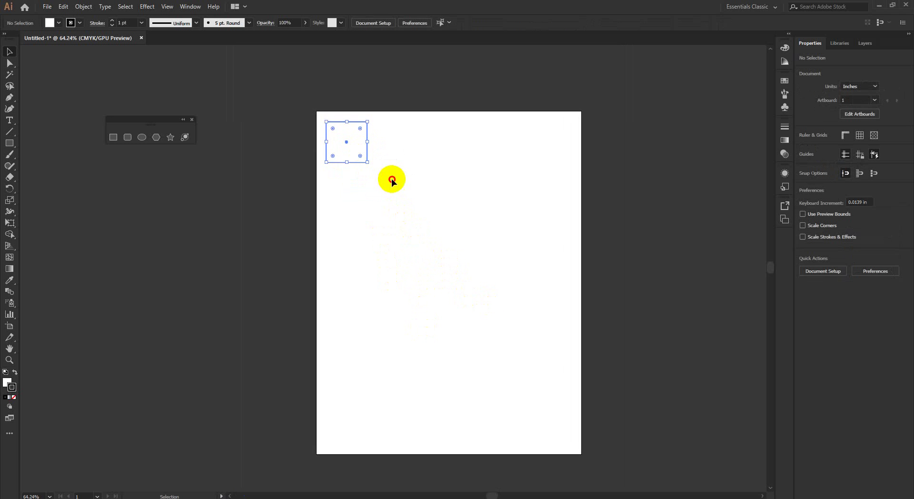
pyautogui.click(391, 178)
pyautogui.click(368, 148)
pyautogui.press('Delete')
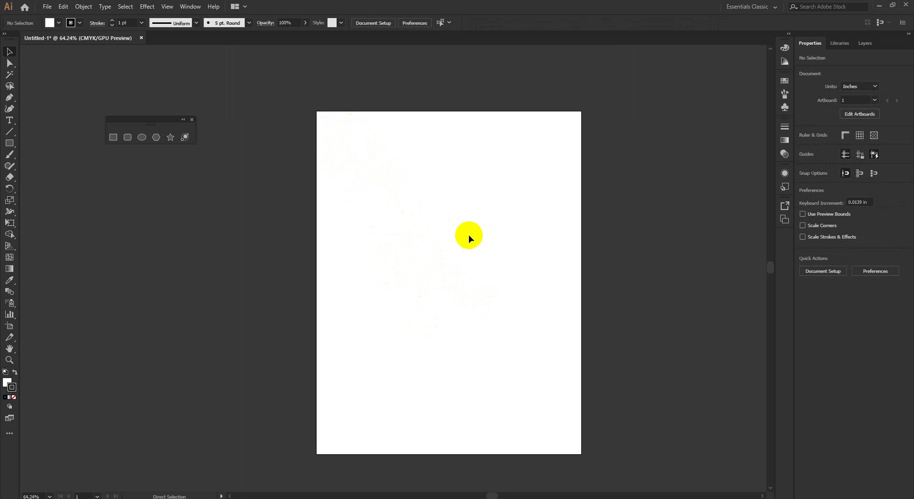
# Step: Zoom the view in and out around the empty artboard in steps and freely, finishing at 58.24%
pyautogui.scroll(1, 468, 235)
pyautogui.scroll(-1, 513, 312)
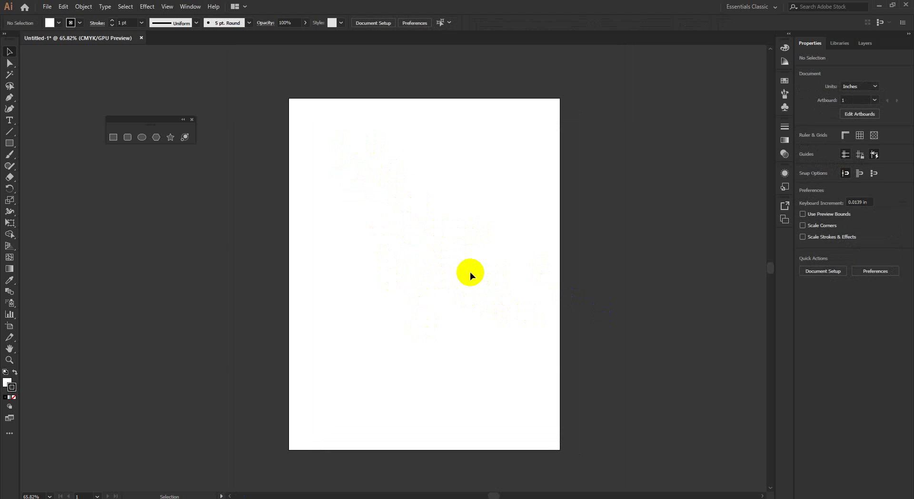
pyautogui.scroll(3, 440, 183)
pyautogui.scroll(-1, 440, 184)
pyautogui.scroll(-4, 441, 184)
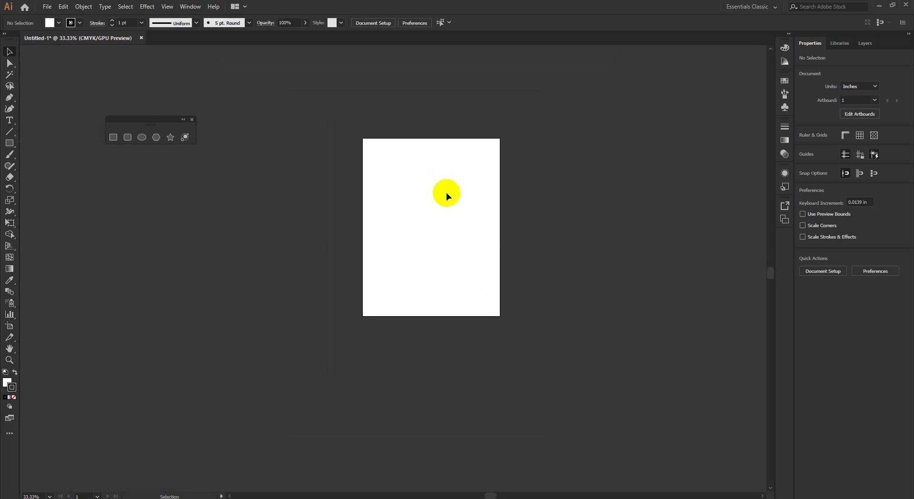
pyautogui.hotkey('ctrl', '+')
pyautogui.hotkey('ctrl', '-')
pyautogui.hotkey('ctrl', '+')
pyautogui.hotkey('ctrl', '+')
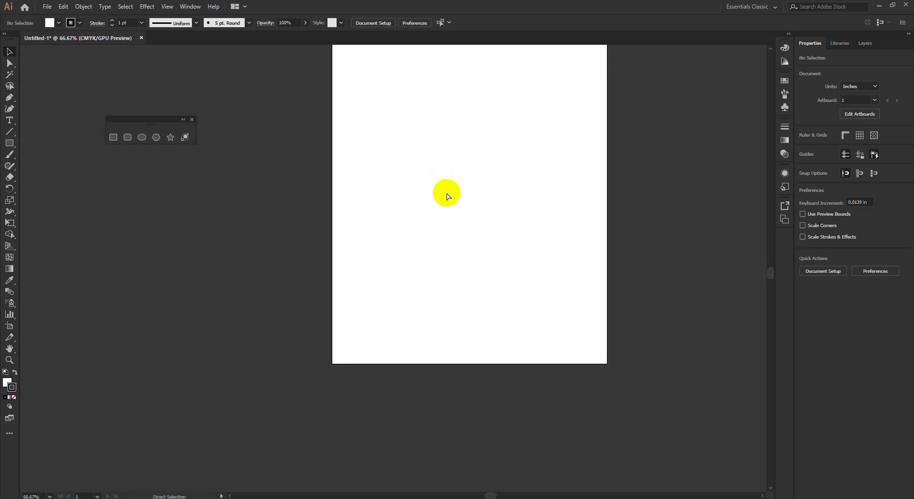
pyautogui.hotkey('ctrl', '-')
pyautogui.hotkey('ctrl', '+')
pyautogui.hotkey('ctrl', '+')
pyautogui.hotkey('ctrl', '-')
pyautogui.hotkey('ctrl', '-')
pyautogui.hotkey('ctrl', '-')
pyautogui.hotkey('ctrl', '+')
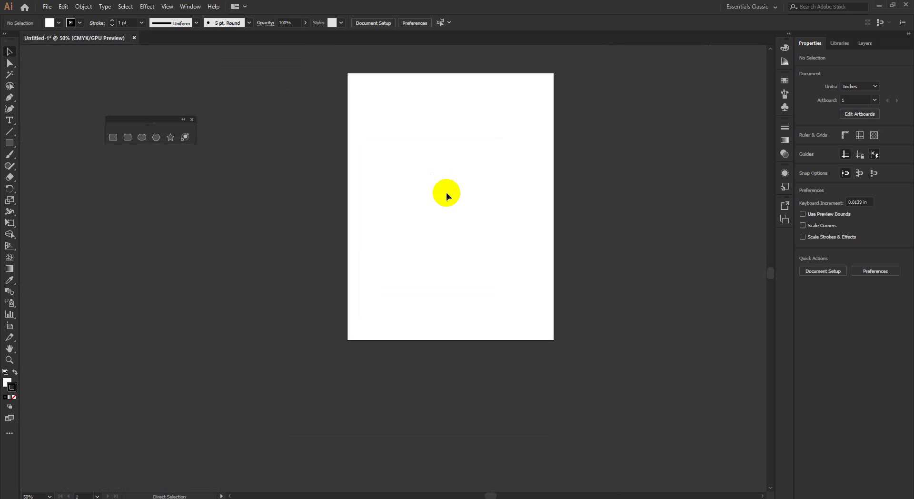
pyautogui.press('ctrl')
pyautogui.moveTo(435, 151); pyautogui.dragTo(470, 276)
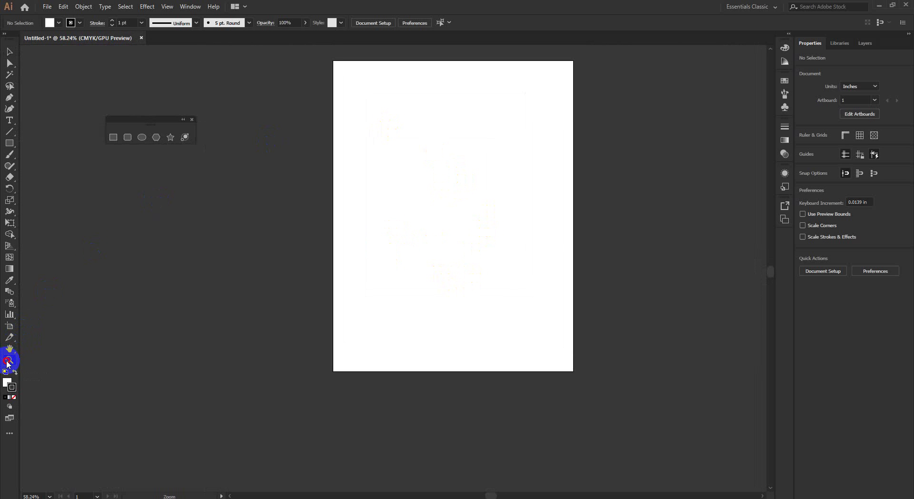
# Step: Zoom in and out around the empty artboard and pan the view, finishing at 109.55%
pyautogui.click(398, 208)
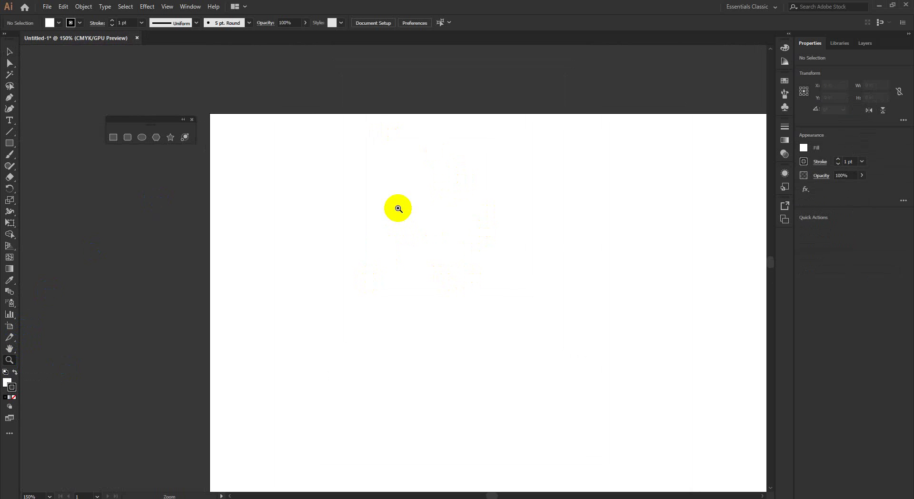
pyautogui.keyDown('alt'); pyautogui.click(397, 208); pyautogui.keyUp('alt')
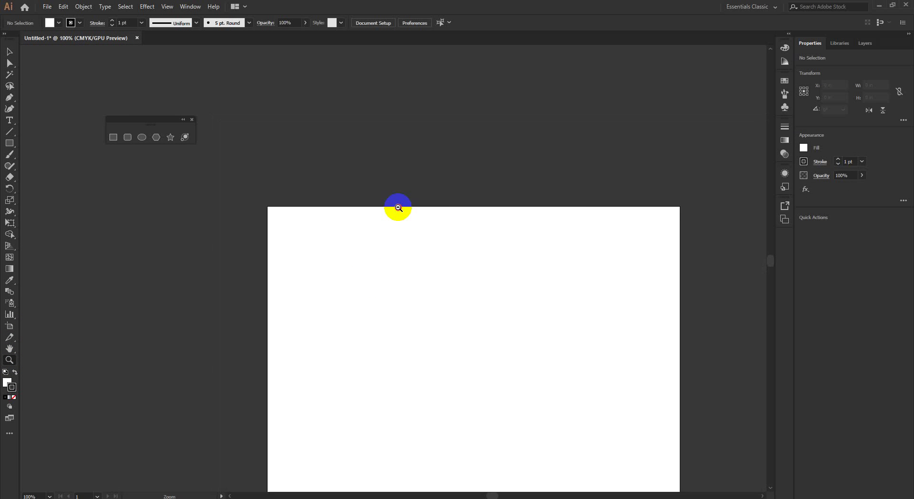
pyautogui.keyDown('alt'); pyautogui.click(397, 208); pyautogui.keyUp('alt')
pyautogui.keyDown('alt'); pyautogui.click(398, 208); pyautogui.keyUp('alt')
pyautogui.moveTo(397, 208); pyautogui.dragTo(432, 257)
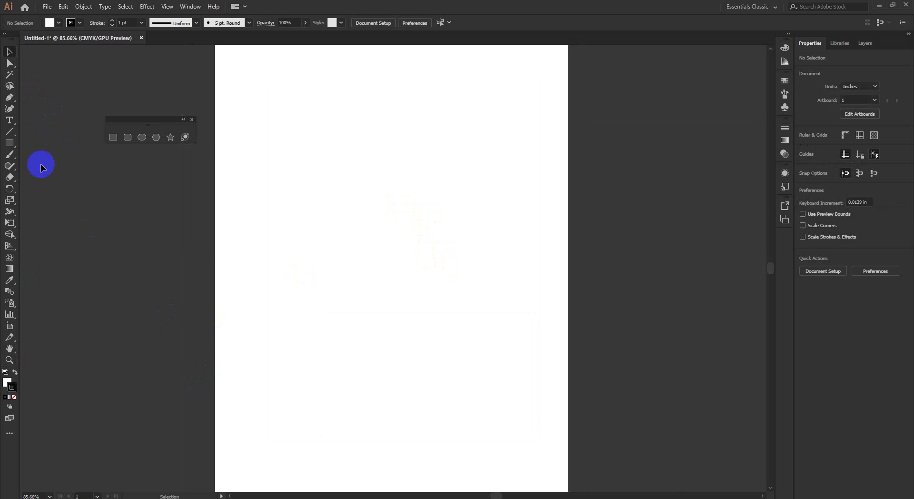
pyautogui.moveTo(408, 181); pyautogui.dragTo(445, 257)
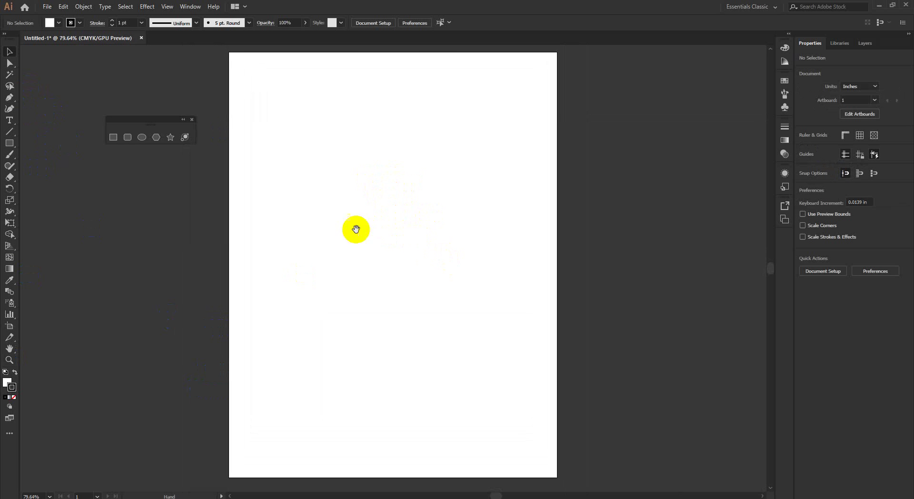
pyautogui.moveTo(393, 210); pyautogui.dragTo(392, 190)
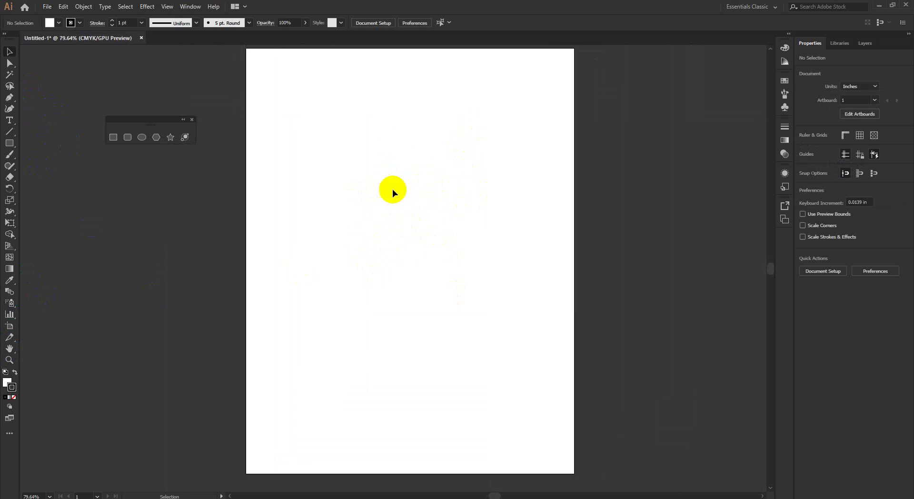
pyautogui.scroll(2, 350, 119)
pyautogui.scroll(3, 305, 176)
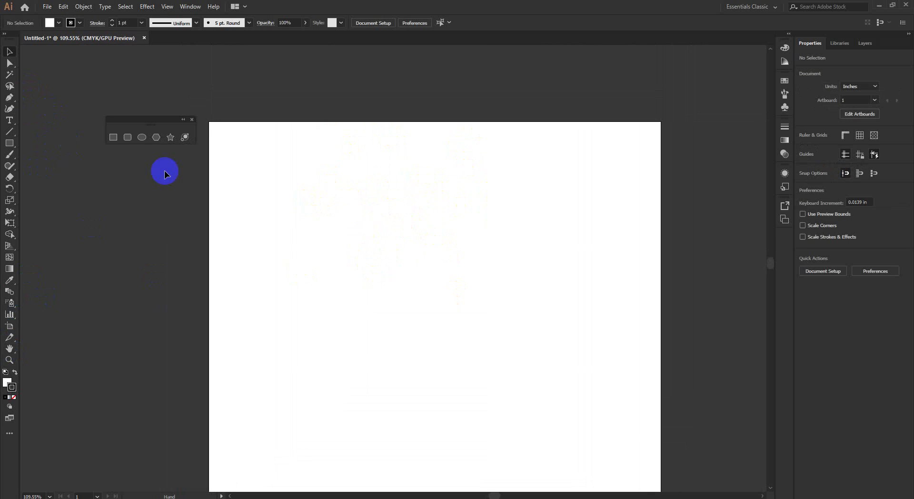
# Step: Draw a square about 0.895 in wide near the artboard's upper-left corner and deselect it with the Selection Tool
pyautogui.click(113, 138)
pyautogui.moveTo(240, 164); pyautogui.dragTo(284, 210)
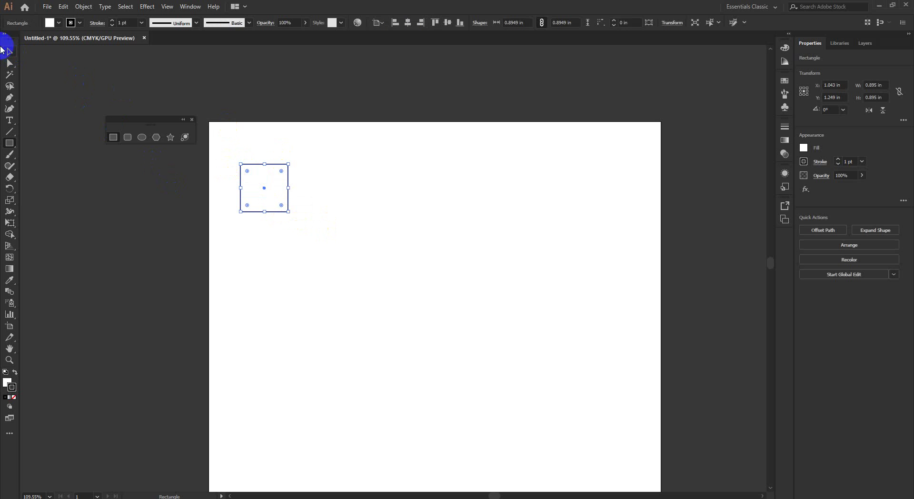
pyautogui.click(9, 52)
pyautogui.click(390, 230)
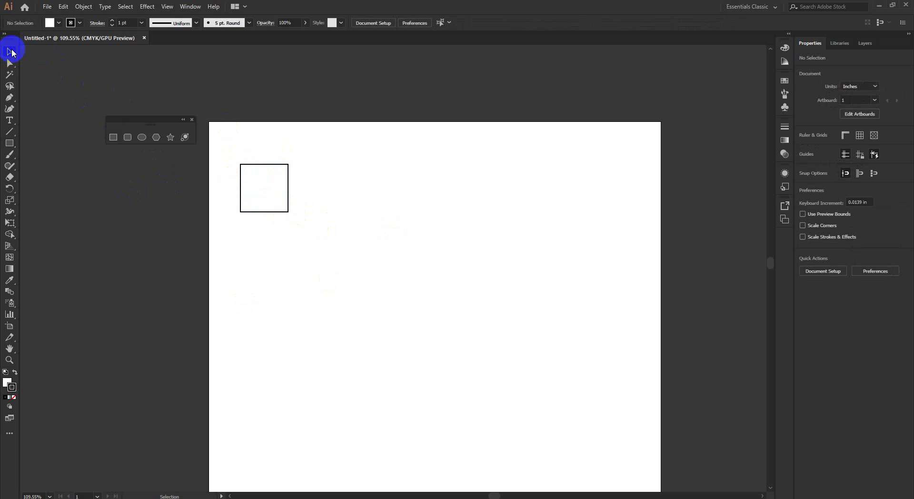
# Step: Move the square up and left to about X 0.846 in, Y 0.748 in, and leave it selected
pyautogui.click(256, 181)
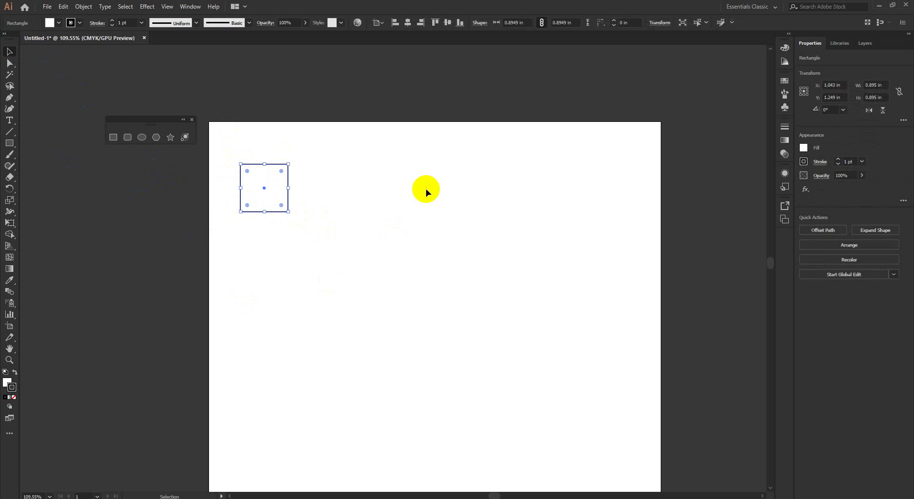
pyautogui.click(424, 190)
pyautogui.moveTo(263, 180); pyautogui.dragTo(252, 153)
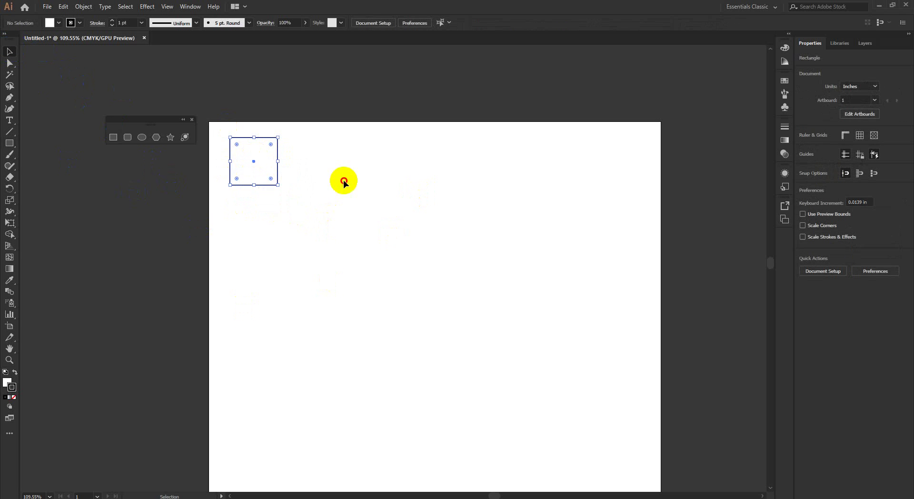
pyautogui.click(343, 180)
pyautogui.click(261, 162)
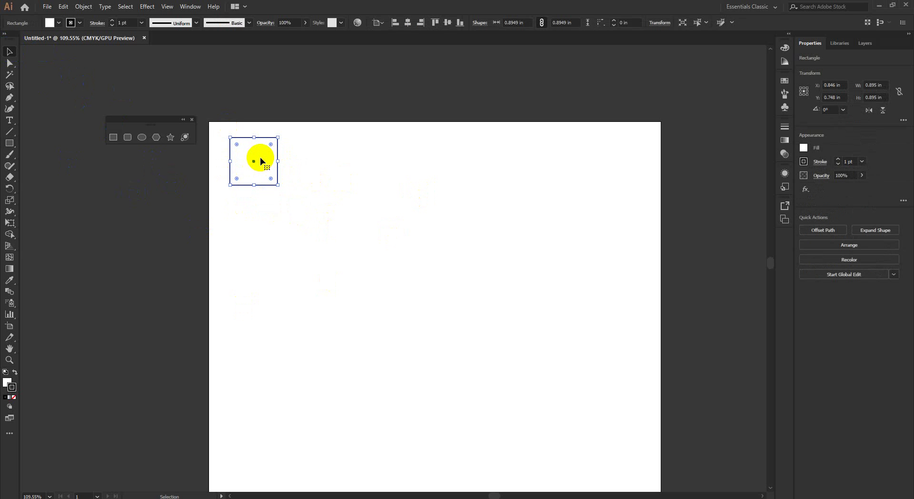
pyautogui.click(337, 170)
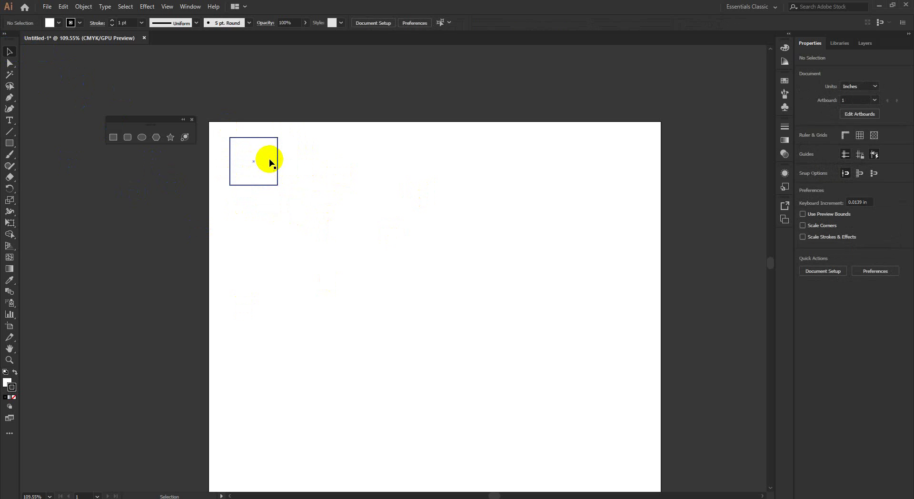
pyautogui.click(272, 155)
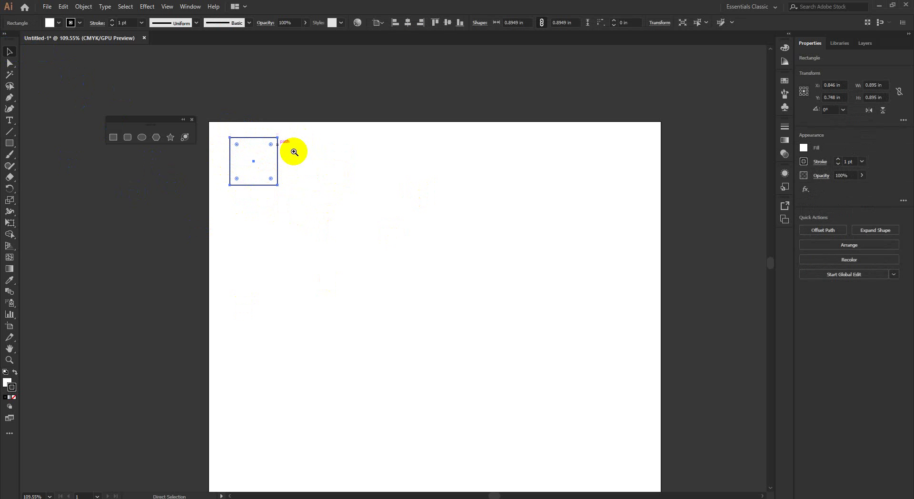
# Step: Enlarge the square proportionally from its lower-right corner to about 1.108 in per side
pyautogui.scroll(3, 292, 148)
pyautogui.moveTo(328, 209); pyautogui.dragTo(467, 246)
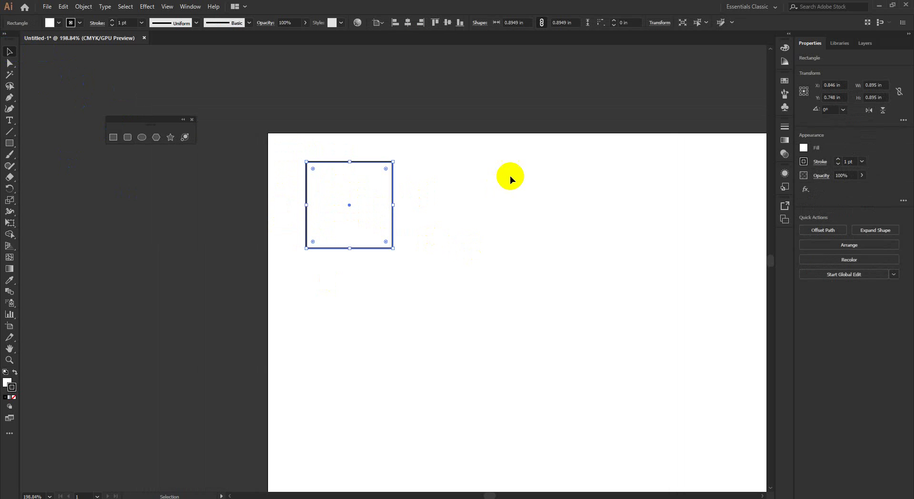
pyautogui.moveTo(351, 121); pyautogui.dragTo(387, 286)
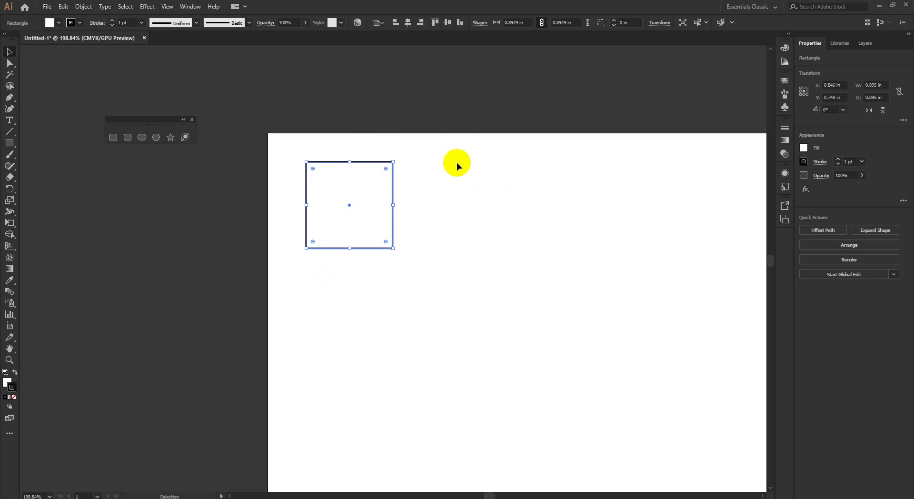
pyautogui.scroll(-2, 493, 241)
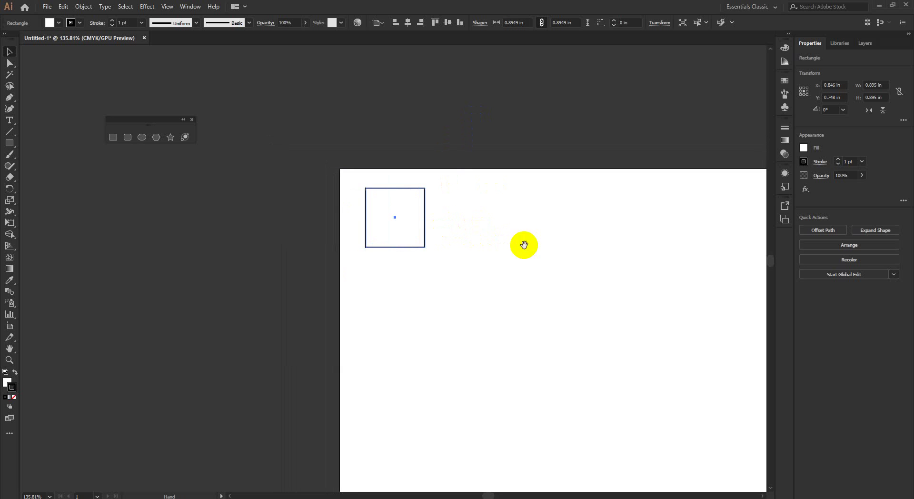
pyautogui.moveTo(523, 245); pyautogui.dragTo(429, 192)
pyautogui.moveTo(330, 194)
pyautogui.mouseDown()
pyautogui.moveTo(597, 430)
pyautogui.moveTo(329, 194)
pyautogui.mouseUp()
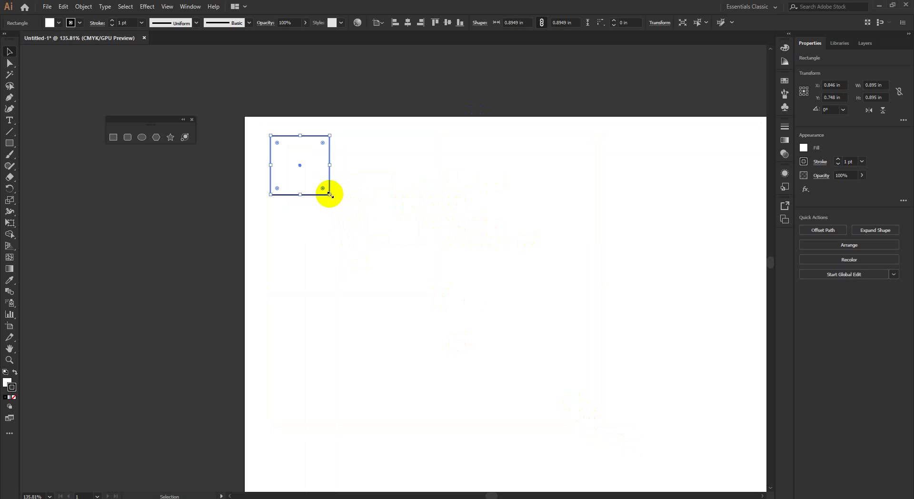
pyautogui.moveTo(329, 194); pyautogui.dragTo(357, 209)
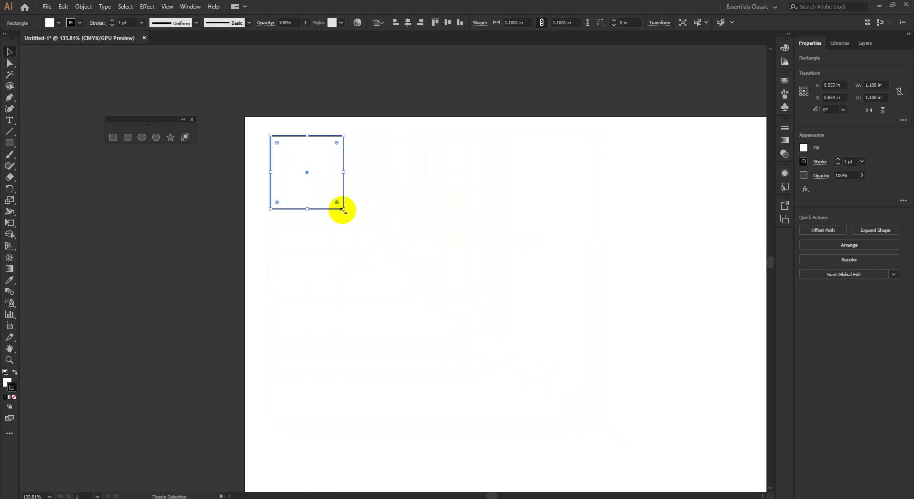
# Step: Try enlarging the square further from its lower-right corner and undo the change
pyautogui.moveTo(343, 208); pyautogui.dragTo(374, 237)
pyautogui.hotkey('ctrl', 'z')
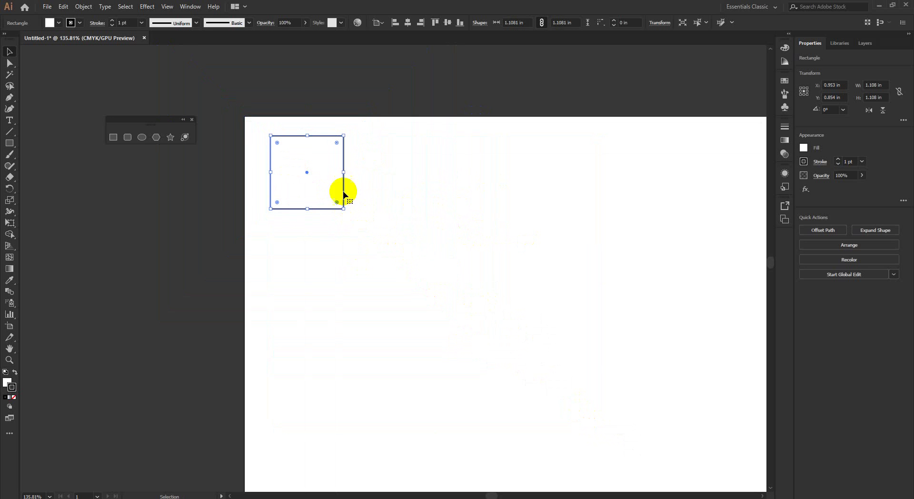
# Step: Move the square slightly up and left to about X 0.834 in, Y 0.753 in
pyautogui.keyDown('ctrl'); pyautogui.keyDown('alt'); pyautogui.click(422, 229); pyautogui.keyUp('alt'); pyautogui.keyUp('ctrl')
pyautogui.keyDown('ctrl'); pyautogui.click(424, 262); pyautogui.keyUp('ctrl')
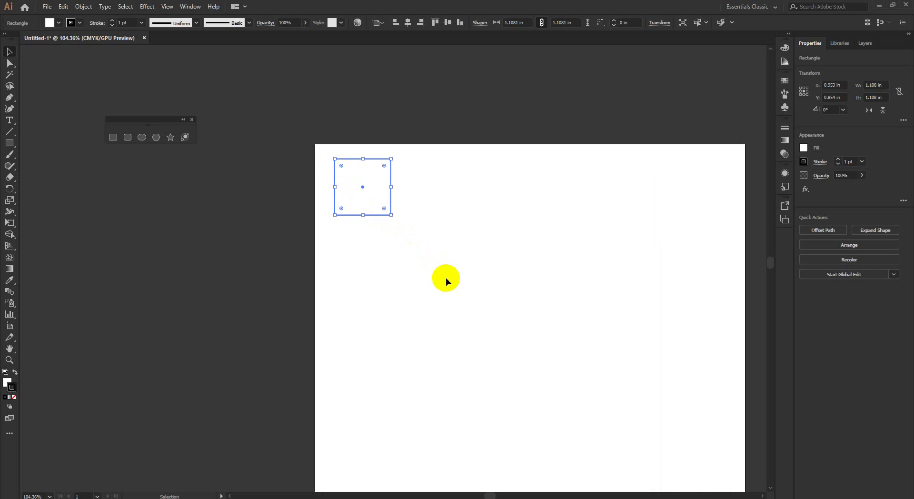
pyautogui.keyDown('ctrl'); pyautogui.click(431, 286); pyautogui.keyUp('ctrl')
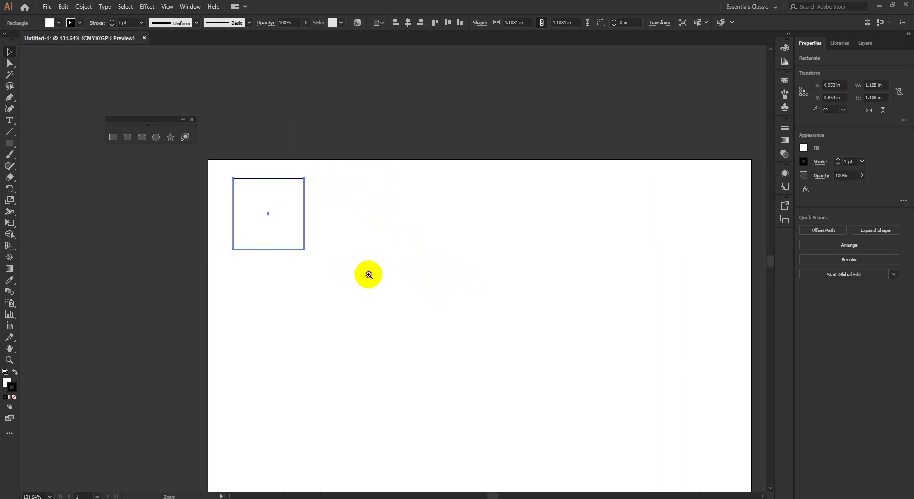
pyautogui.click(469, 244)
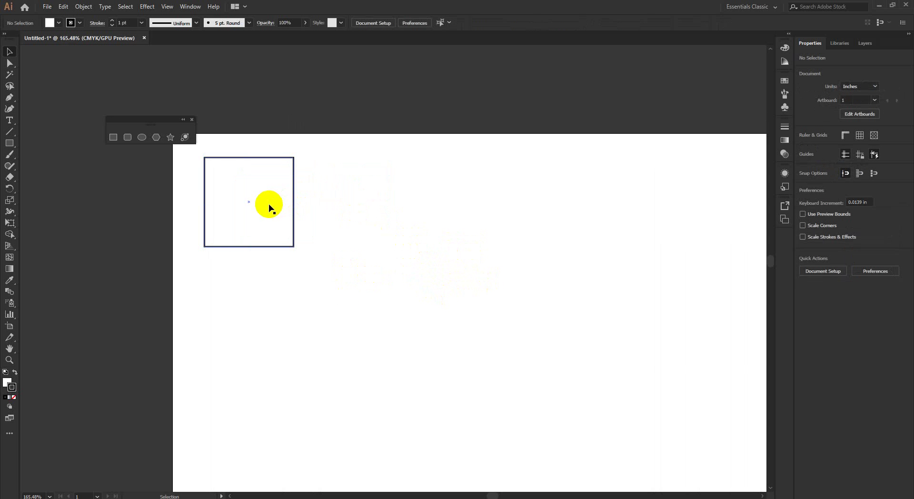
pyautogui.moveTo(267, 205); pyautogui.dragTo(258, 198)
pyautogui.click(273, 235)
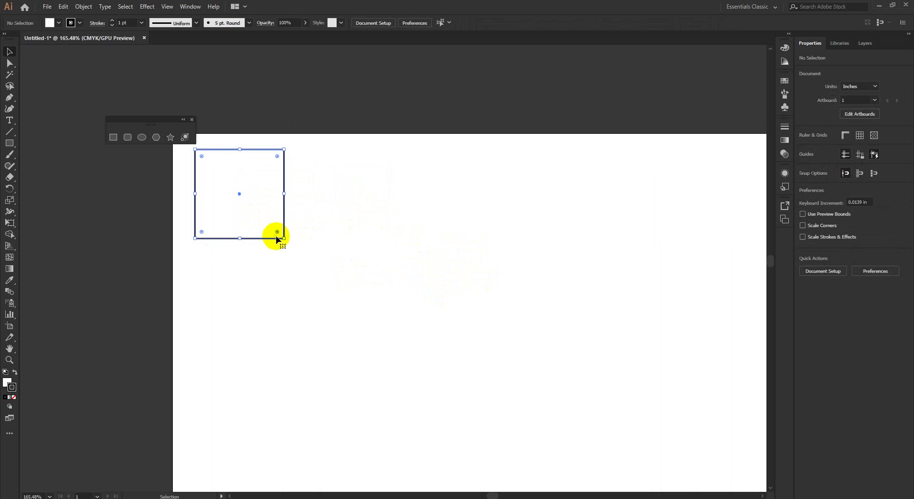
# Step: With the Selection Tool, try scaling up the selected square and undo the scaling
pyautogui.click(7, 50)
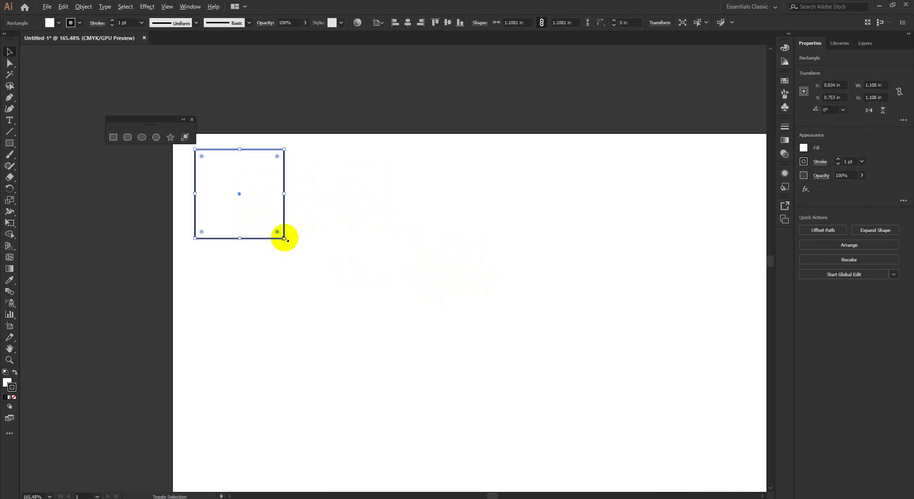
pyautogui.moveTo(284, 237); pyautogui.dragTo(345, 278)
pyautogui.hotkey('ctrl', 'z')
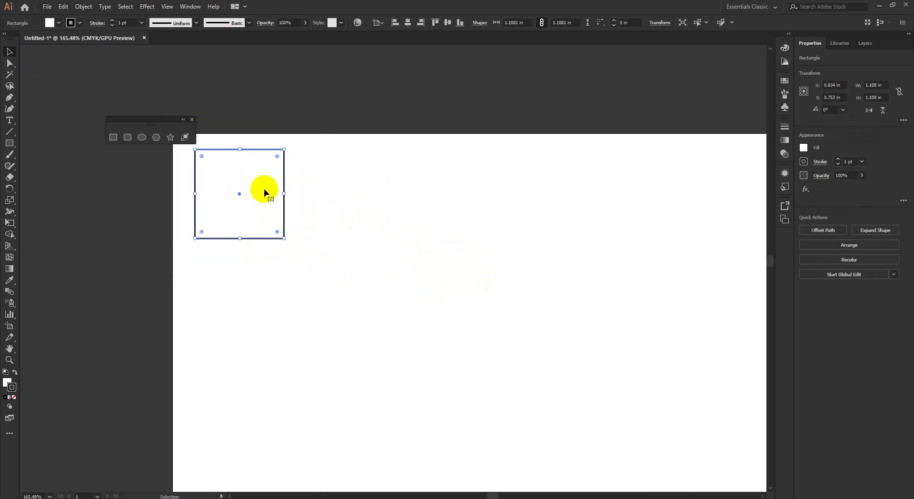
# Step: Duplicate the square to its right on the artboard and delete the copy
pyautogui.click(416, 192)
pyautogui.moveTo(264, 190); pyautogui.dragTo(418, 191)
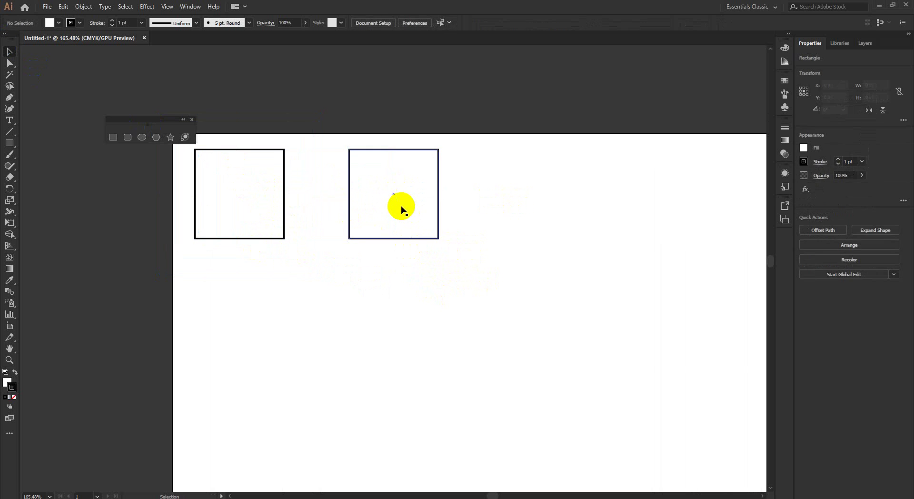
pyautogui.click(258, 205)
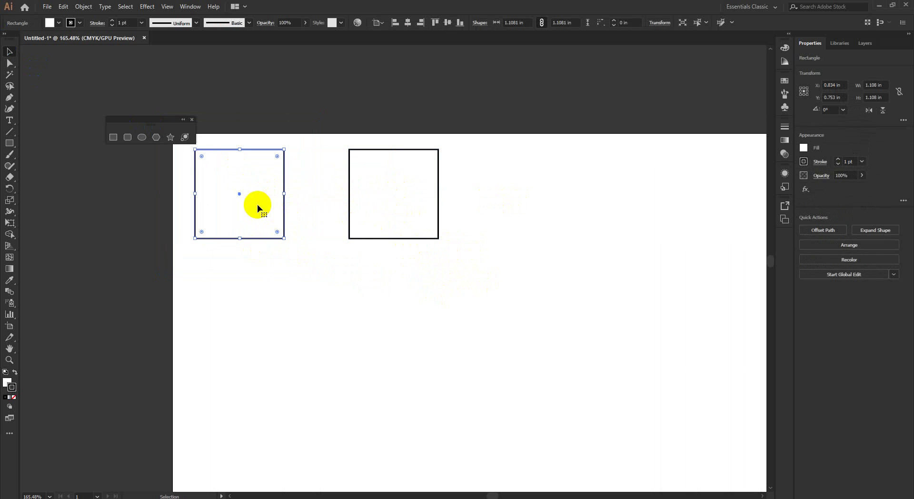
pyautogui.click(367, 225)
pyautogui.press('Delete')
pyautogui.click(268, 220)
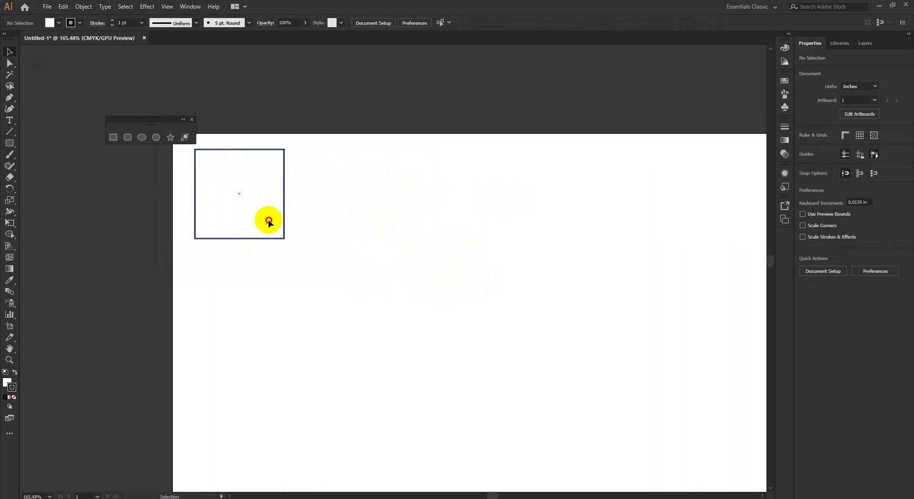
pyautogui.click(367, 244)
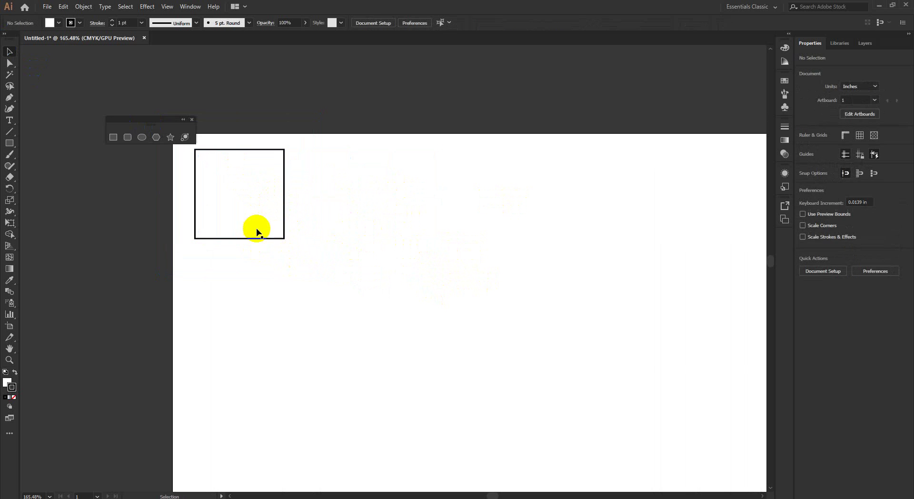
# Step: Move the square around the artboard and place it near the upper-left corner at about X 0.888 in, Y 0.81 in
pyautogui.moveTo(264, 219); pyautogui.dragTo(351, 288)
pyautogui.moveTo(401, 270); pyautogui.dragTo(246, 200)
pyautogui.click(647, 212)
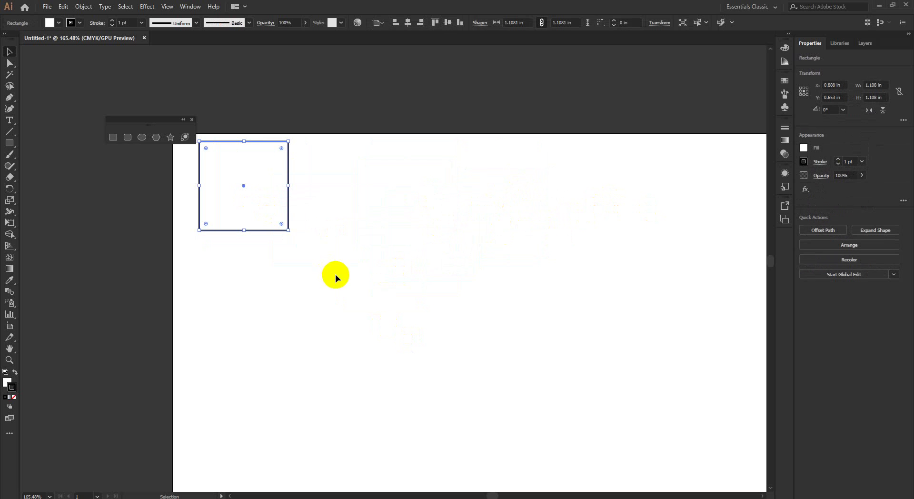
pyautogui.scroll(1, 314, 226)
pyautogui.moveTo(242, 203); pyautogui.dragTo(243, 219)
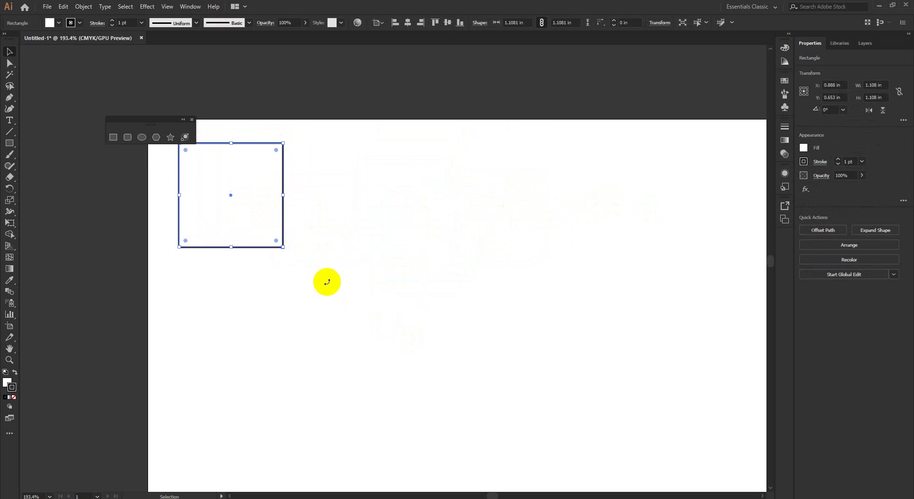
pyautogui.click(326, 208)
pyautogui.click(259, 231)
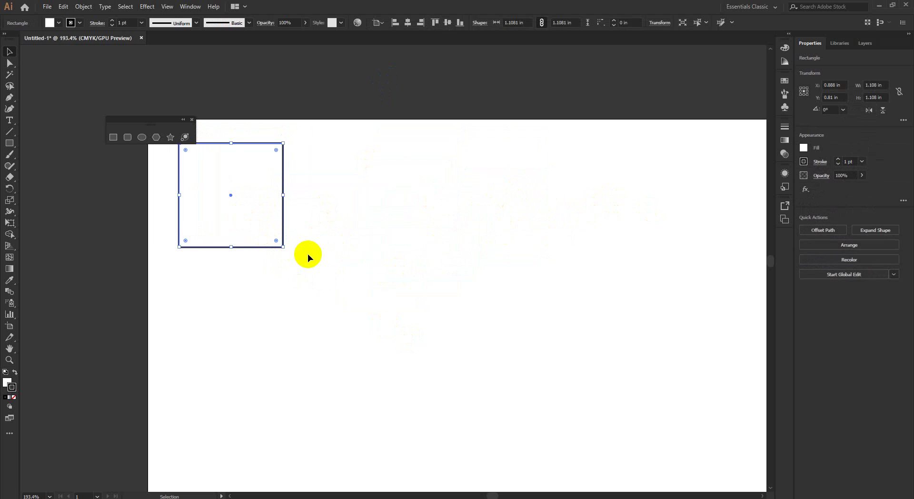
# Step: Try rotating the square from its lower-right corner with the Selection Tool and undo the rotation
pyautogui.click(10, 52)
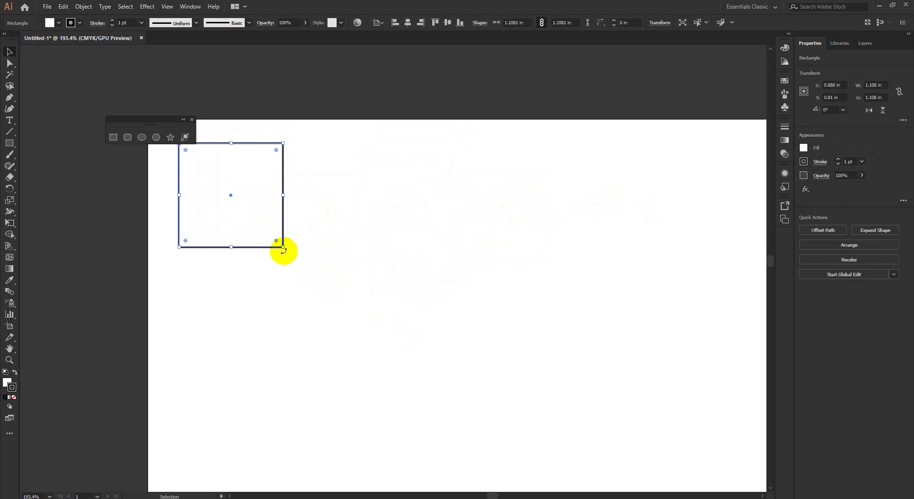
pyautogui.moveTo(284, 251)
pyautogui.mouseDown()
pyautogui.moveTo(301, 217)
pyautogui.moveTo(288, 251)
pyautogui.mouseUp()
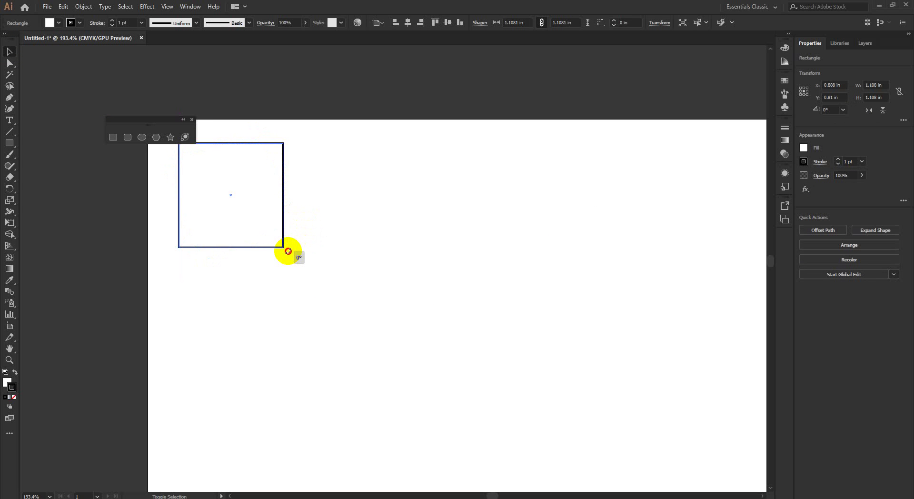
pyautogui.moveTo(288, 251); pyautogui.dragTo(237, 139)
pyautogui.hotkey('ctrl', 'z')
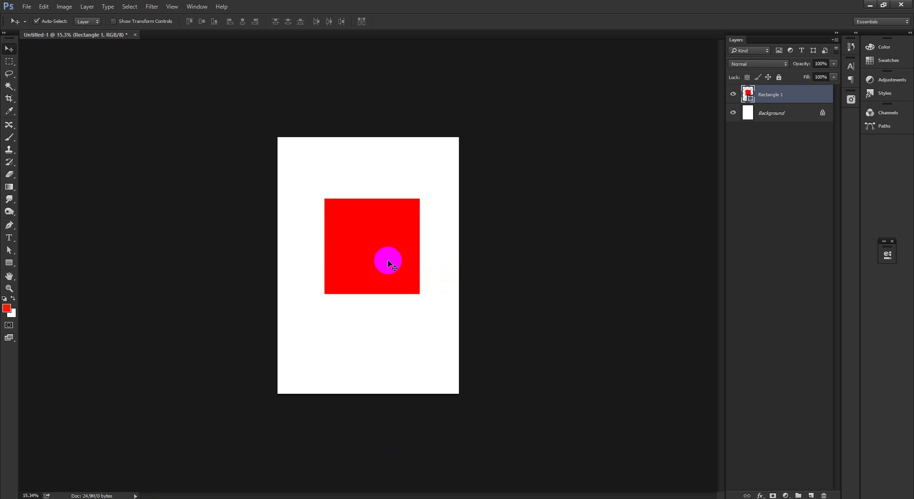
# Step: Switch to Photoshop and try transforming the red square with Free Transform, then cancel the transform
pyautogui.moveTo(388, 262); pyautogui.dragTo(371, 322)
pyautogui.hotkey('ctrl', 't')
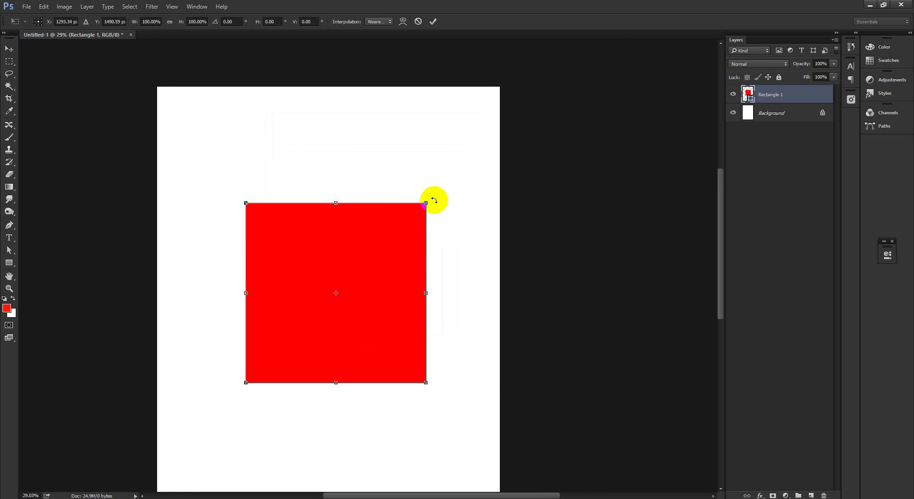
pyautogui.moveTo(418, 189); pyautogui.dragTo(452, 242)
pyautogui.click(418, 22)
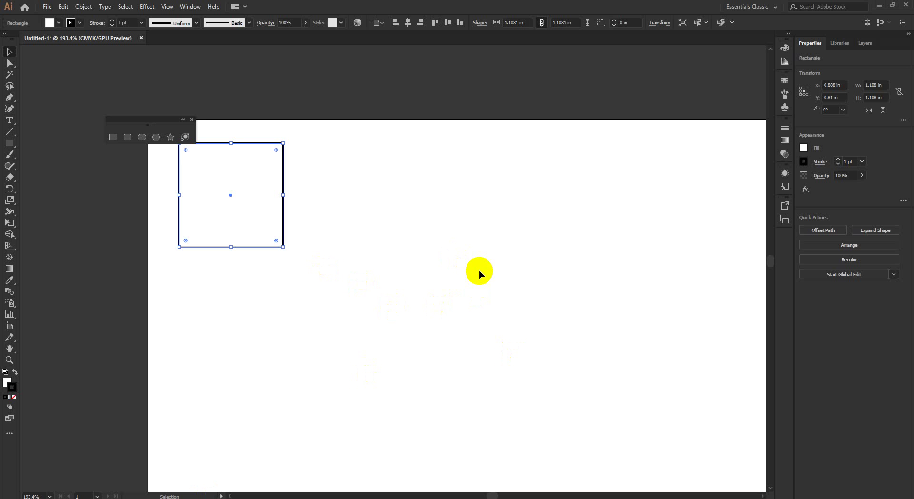
# Step: Switch back to Illustrator and duplicate the square to its right at about X 2.209 in, Y 0.81 in
pyautogui.click(325, 272)
pyautogui.click(282, 223)
pyautogui.press('z')
pyautogui.moveTo(422, 260); pyautogui.dragTo(338, 218)
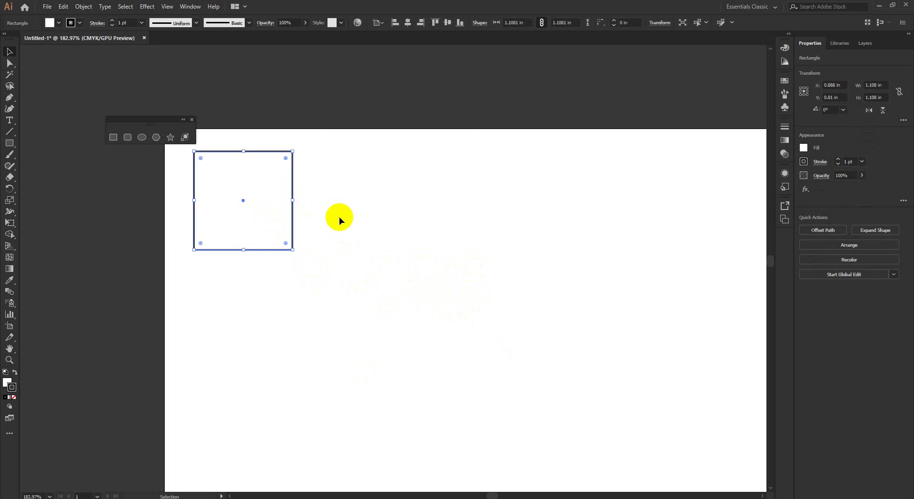
pyautogui.moveTo(523, 268); pyautogui.dragTo(481, 262)
pyautogui.moveTo(562, 260); pyautogui.dragTo(336, 255)
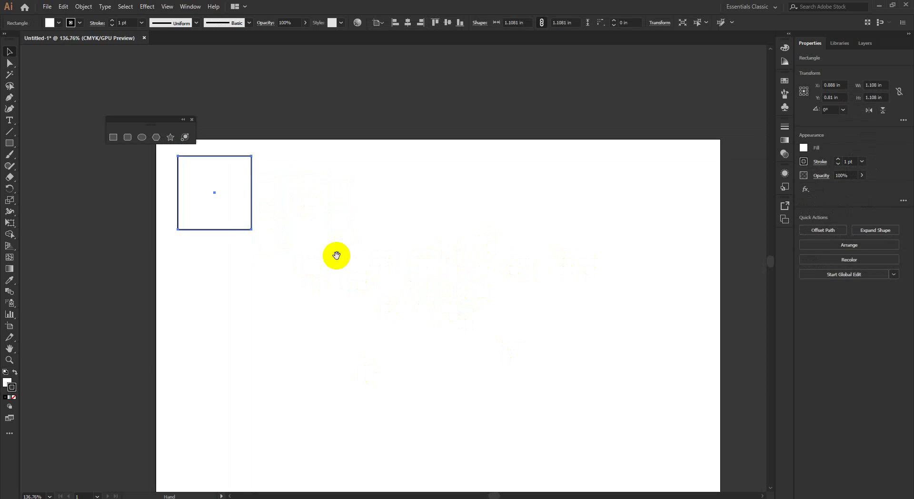
pyautogui.scroll(2, 278, 202)
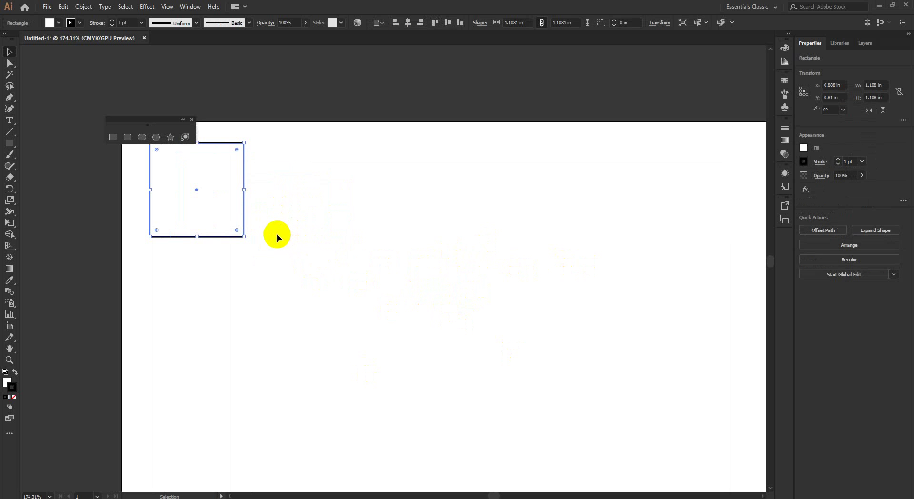
pyautogui.moveTo(224, 218); pyautogui.dragTo(347, 221)
pyautogui.click(421, 233)
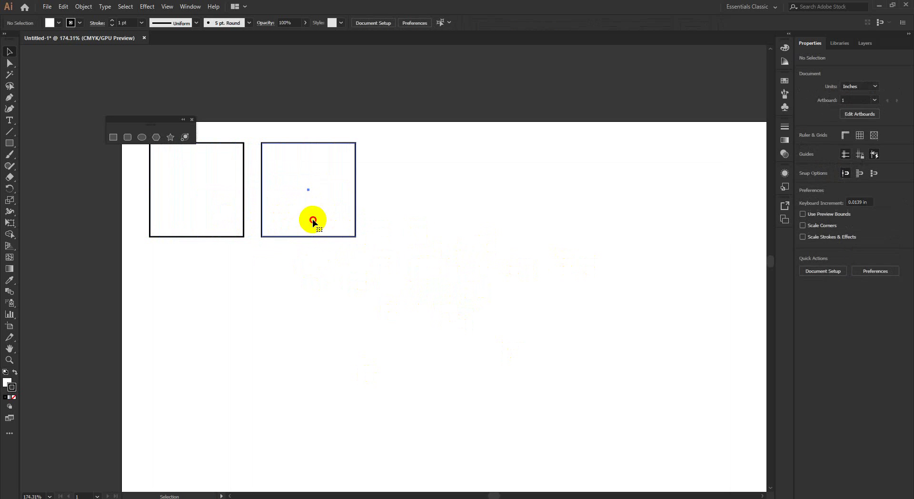
# Step: Select the original and the duplicate square in turn, and delete the duplicate
pyautogui.click(312, 218)
pyautogui.click(424, 214)
pyautogui.click(192, 224)
pyautogui.click(328, 222)
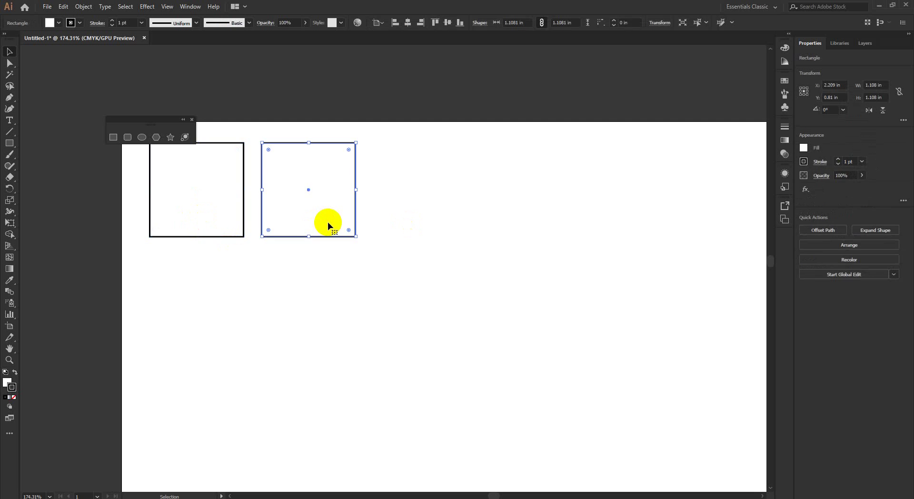
pyautogui.press('Delete')
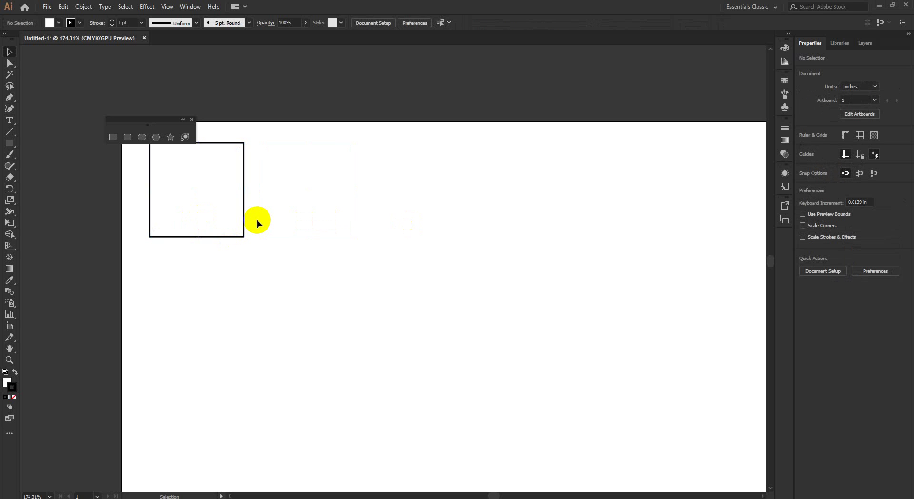
# Step: Examine the Undo and Redo commands and their shortcuts
pyautogui.click(62, 8)
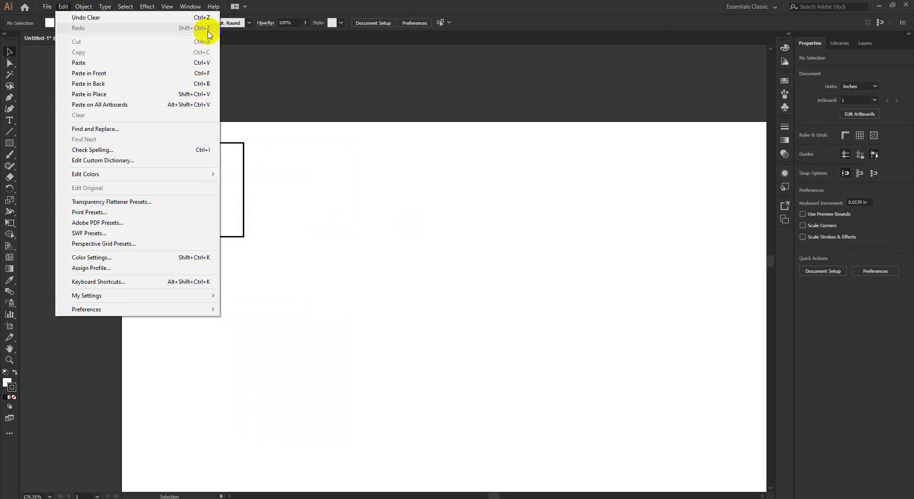
pyautogui.click(483, 5)
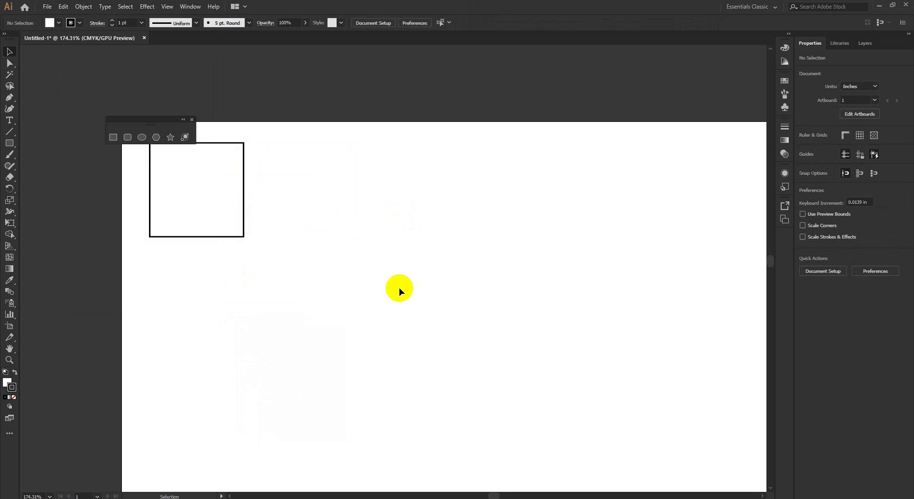
# Step: Move the square diagonally to about X 2.226 in, Y 2.149 in and repeat the move once with Transform Again
pyautogui.press('z')
pyautogui.moveTo(398, 287); pyautogui.dragTo(363, 269)
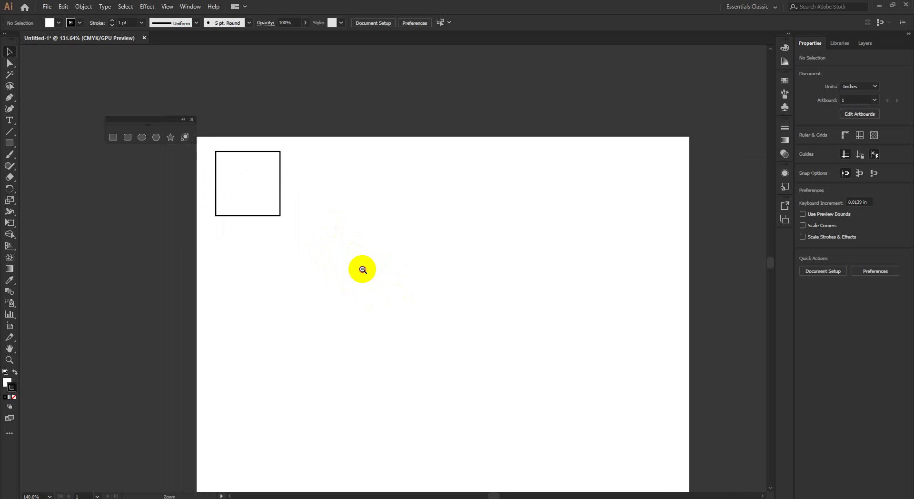
pyautogui.keyDown('alt'); pyautogui.click(362, 270); pyautogui.keyUp('alt')
pyautogui.press('v')
pyautogui.click(273, 200)
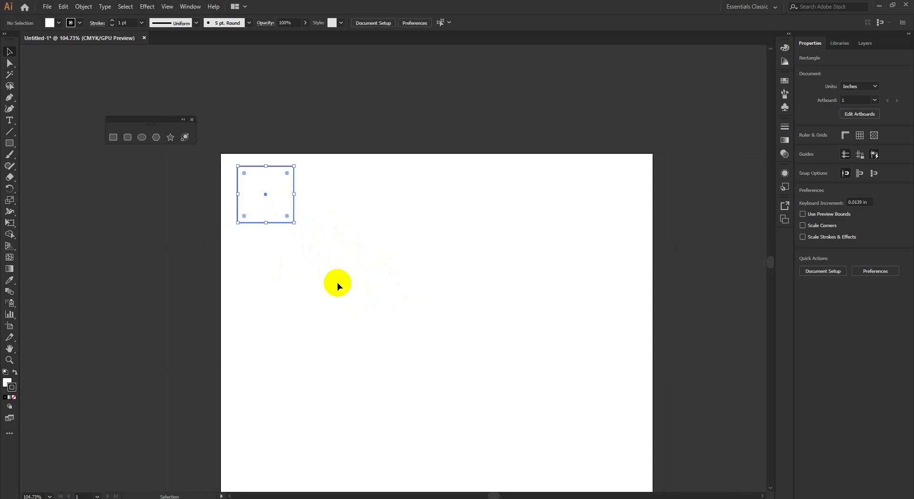
pyautogui.keyDown('shift'); pyautogui.click(279, 207); pyautogui.keyUp('shift')
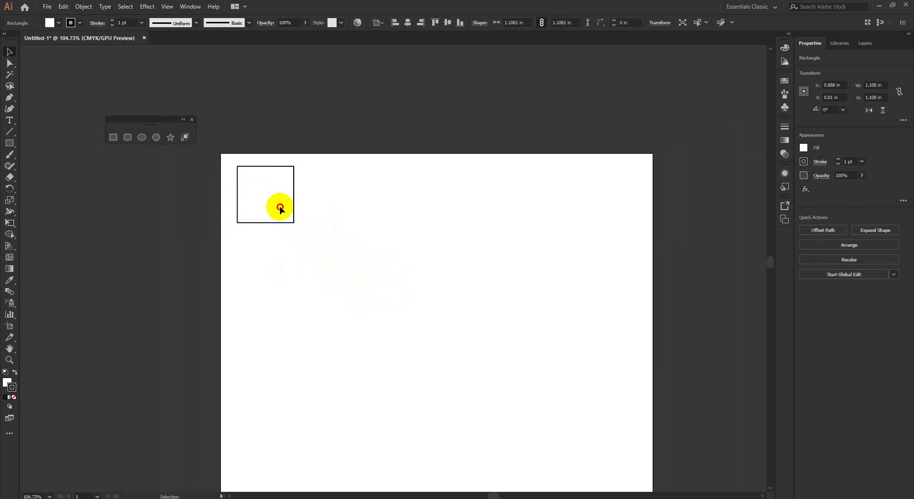
pyautogui.moveTo(280, 206); pyautogui.dragTo(330, 297)
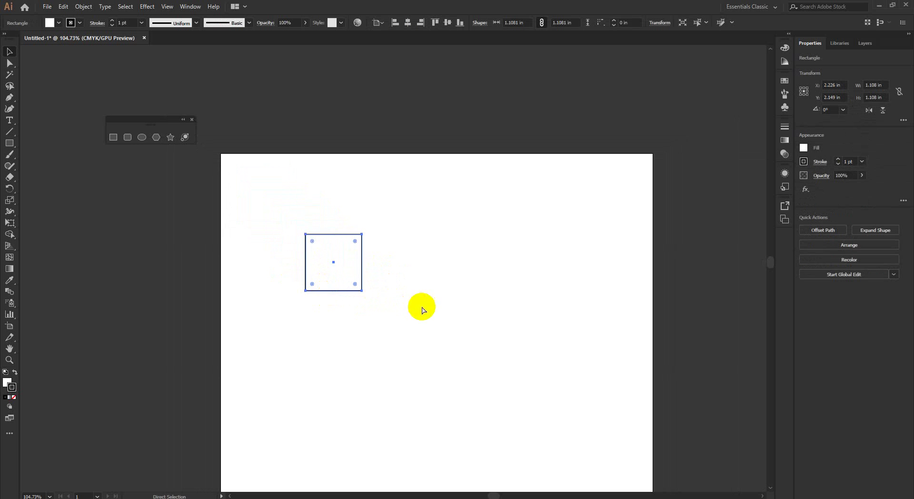
pyautogui.scroll(-3, 465, 312)
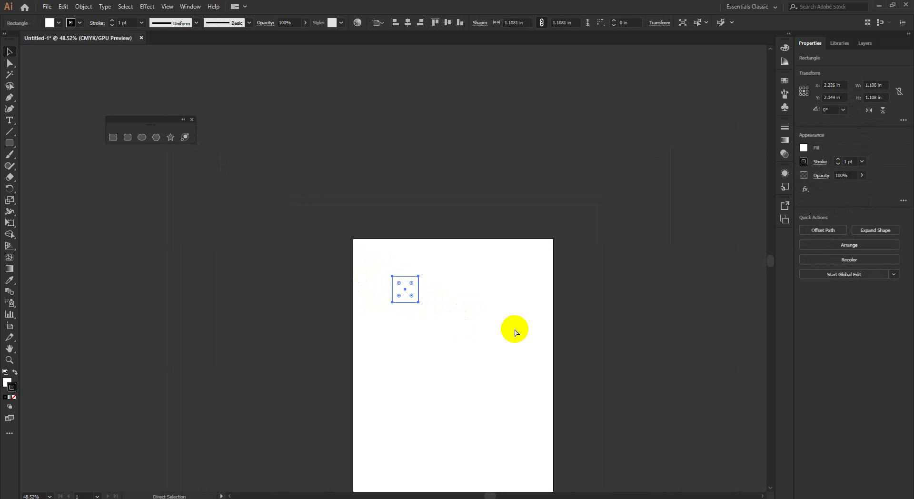
pyautogui.hotkey('ctrl', 'd')
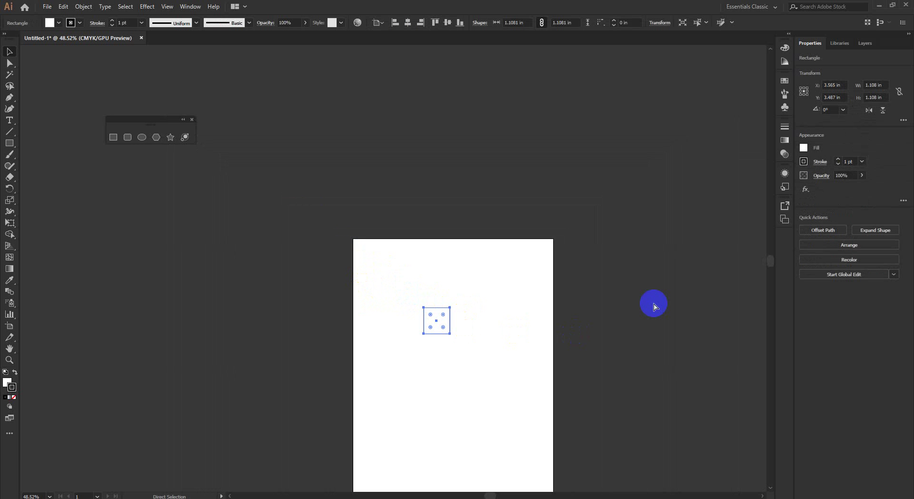
# Step: Launch Spot on the Mouse to display the mouse clicks and keystrokes on screen
pyautogui.press('super')
pyautogui.scroll(-5, 221, 386)
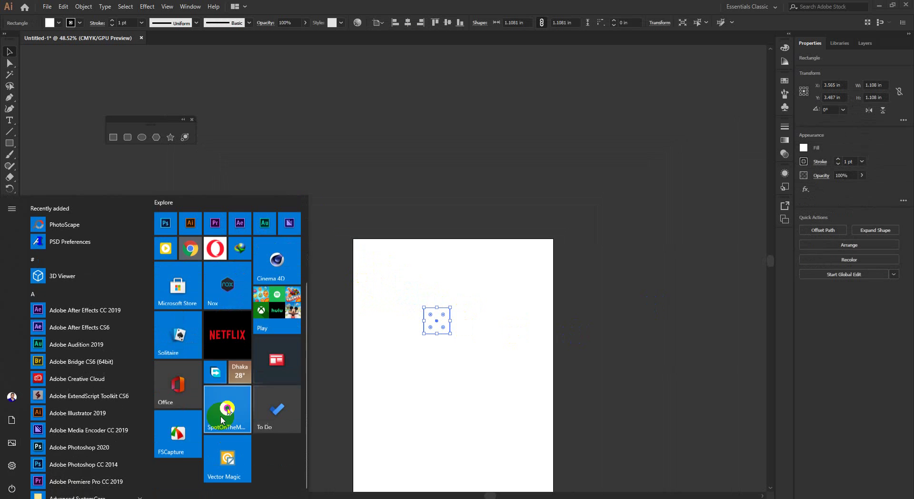
pyautogui.click(226, 412)
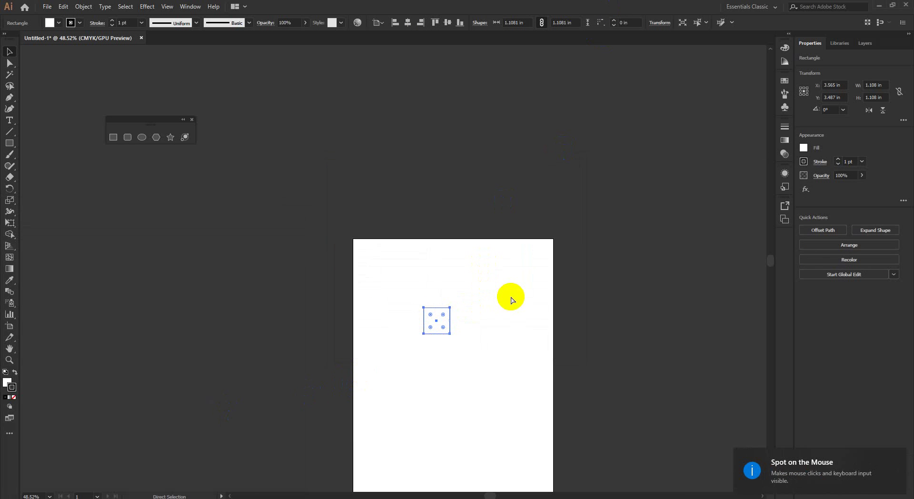
# Step: Reselect the square and keep repeating the diagonal move with Transform Again until it lies beyond the artboard's lower-right corner
pyautogui.click(496, 308)
pyautogui.press('a')
pyautogui.click(433, 327)
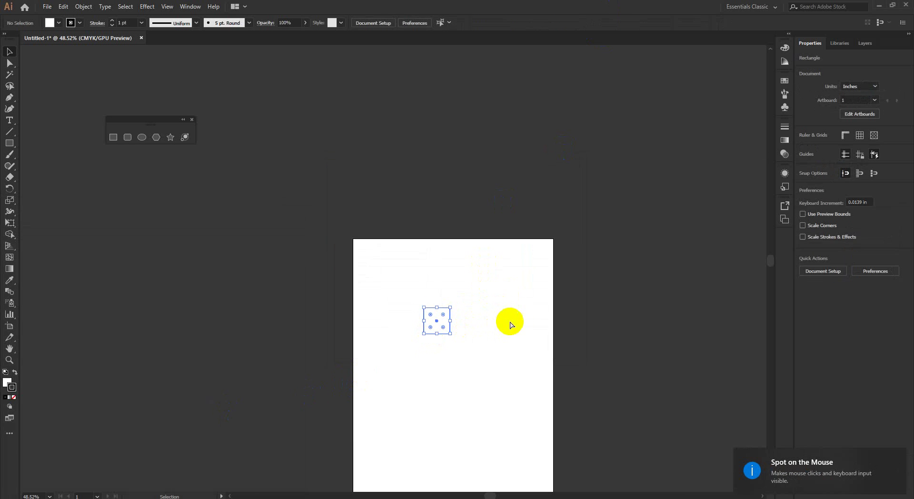
pyautogui.hotkey('ctrl', 'd')
pyautogui.hotkey('ctrl', 'd')
pyautogui.hotkey('ctrl', 'd')
pyautogui.hotkey('ctrl', 'd')
pyautogui.hotkey('ctrl', 'd')
pyautogui.hotkey('ctrl', 'd')
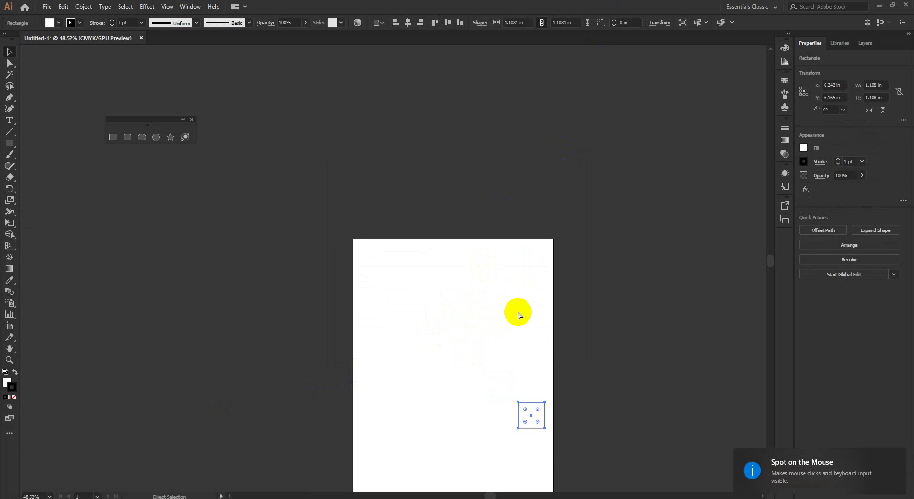
pyautogui.moveTo(537, 345); pyautogui.dragTo(404, 198)
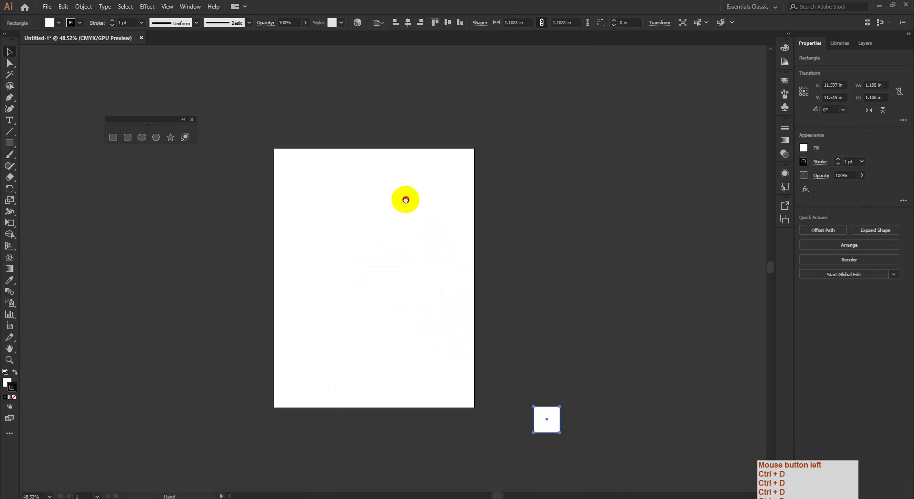
pyautogui.hotkey('ctrl', 'd')
# Step: Undo all the diagonal moves, back to the square's position at X 0.888 in, Y 0.81 in
pyautogui.hotkey('ctrl', 'z')
pyautogui.hotkey('ctrl', 'z')
pyautogui.hotkey('ctrl', 'z')
pyautogui.hotkey('ctrl', 'z')
pyautogui.hotkey('ctrl', 'z')
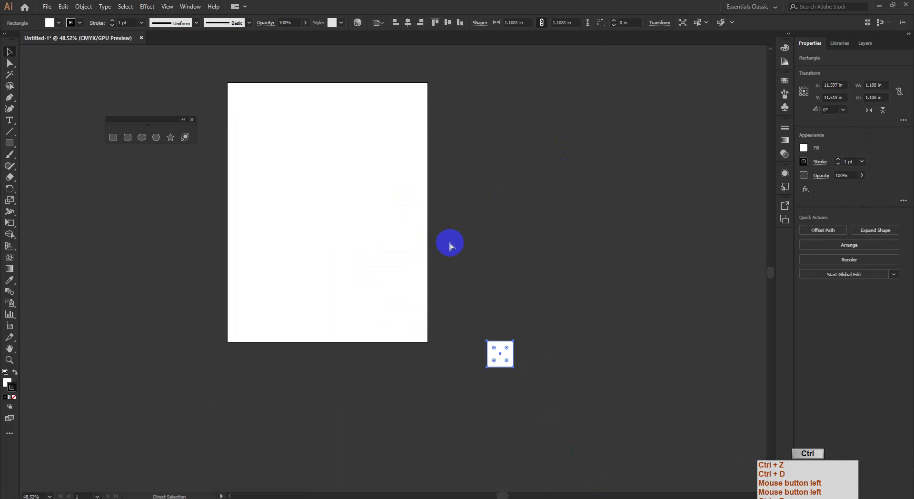
pyautogui.hotkey('ctrl', 'z')
pyautogui.hotkey('ctrl', 'z')
pyautogui.hotkey('ctrl', 'z')
pyautogui.hotkey('ctrl', 'z')
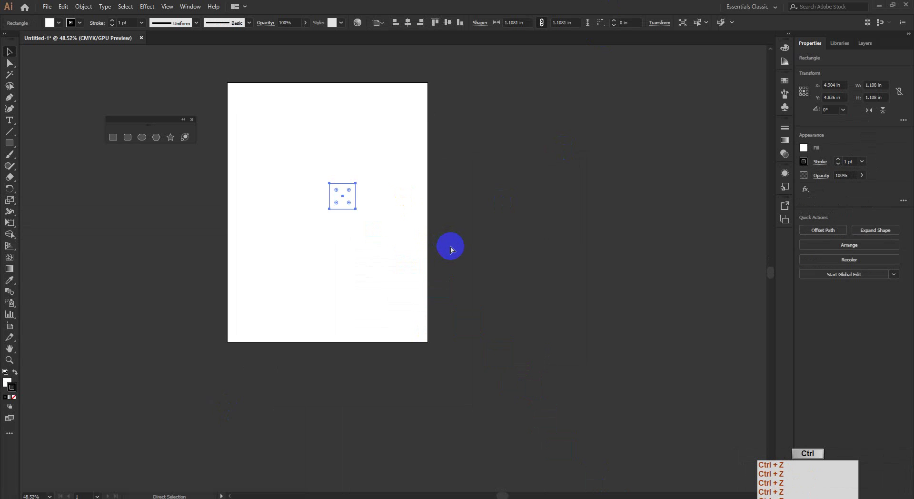
# Step: Move the square horizontally to the right to about X 2.197 in, Y 0.81 in
pyautogui.keyDown('ctrl'); pyautogui.click(266, 142); pyautogui.keyUp('ctrl')
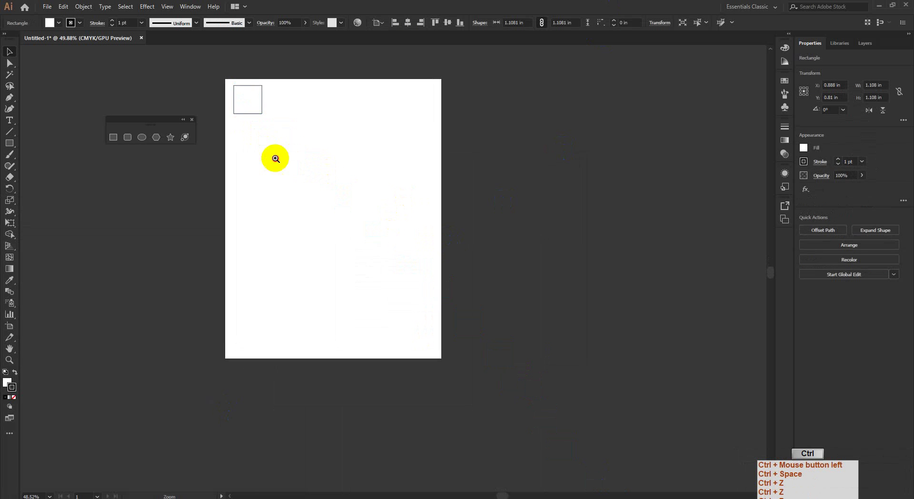
pyautogui.moveTo(285, 136); pyautogui.dragTo(315, 279)
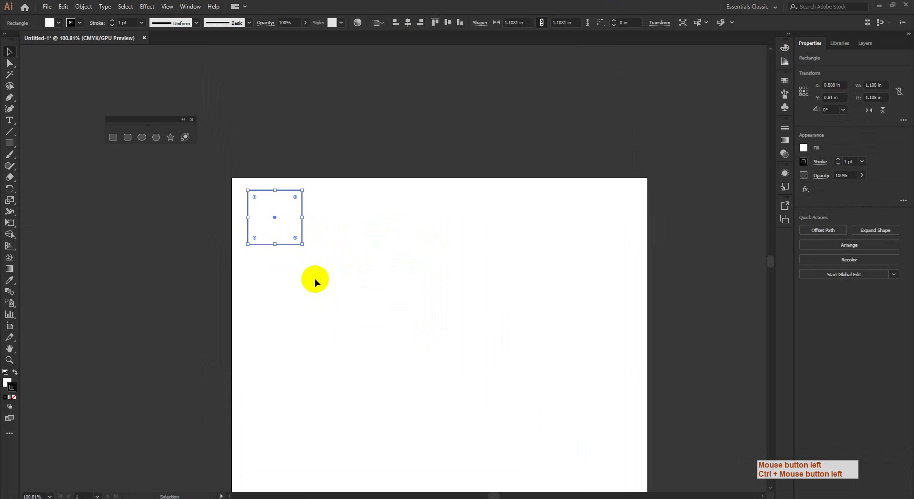
pyautogui.keyDown('ctrl'); pyautogui.click(314, 256); pyautogui.keyUp('ctrl')
pyautogui.moveTo(367, 244); pyautogui.dragTo(357, 230)
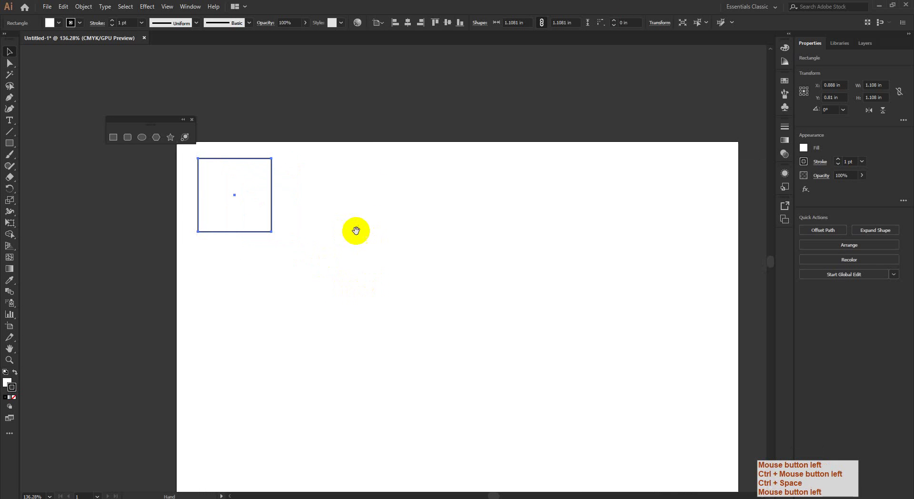
pyautogui.click(310, 208)
pyautogui.click(245, 209)
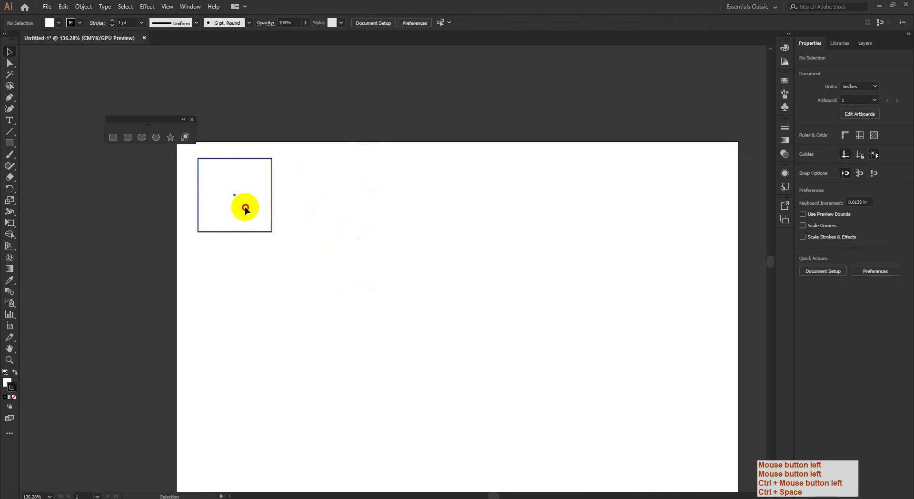
pyautogui.moveTo(245, 209); pyautogui.dragTo(332, 213)
pyautogui.moveTo(512, 234); pyautogui.dragTo(435, 220)
pyautogui.press('ctrl')
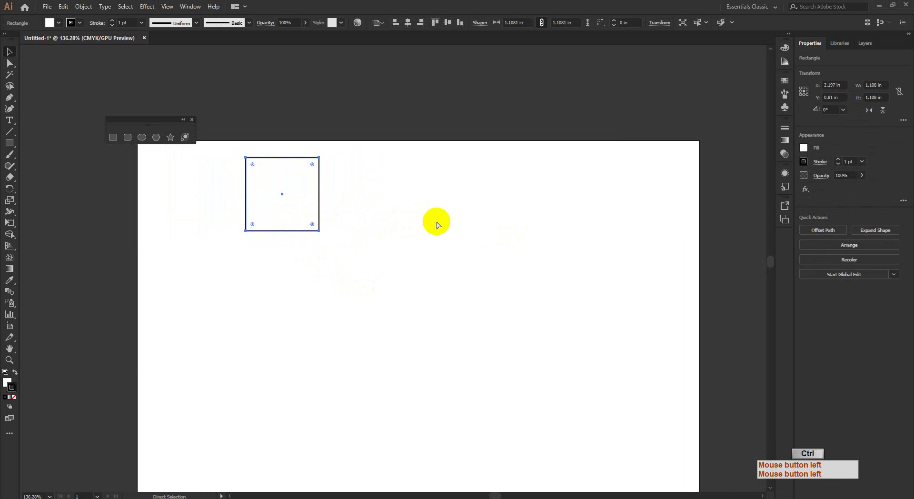
# Step: Repeat the horizontal move five times with Transform Again, to about X 8.743 in across the artboard's right edge
pyautogui.hotkey('ctrl', 'd')
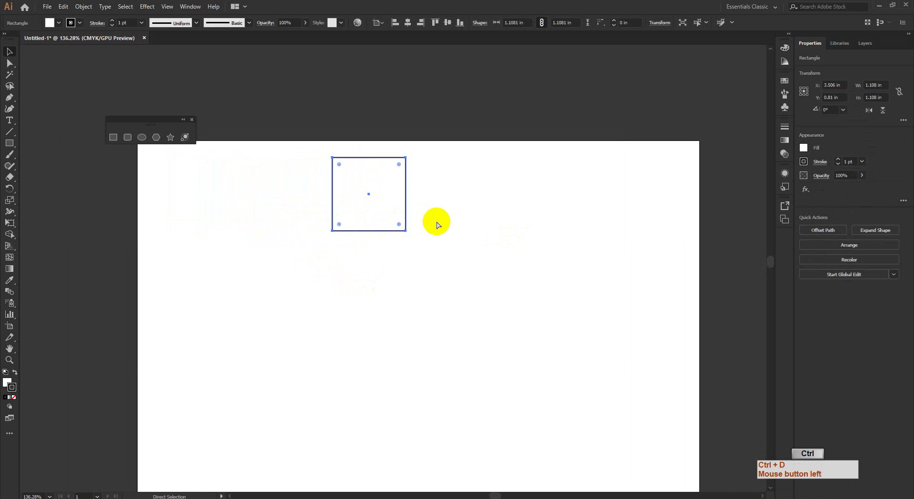
pyautogui.hotkey('ctrl', 'd')
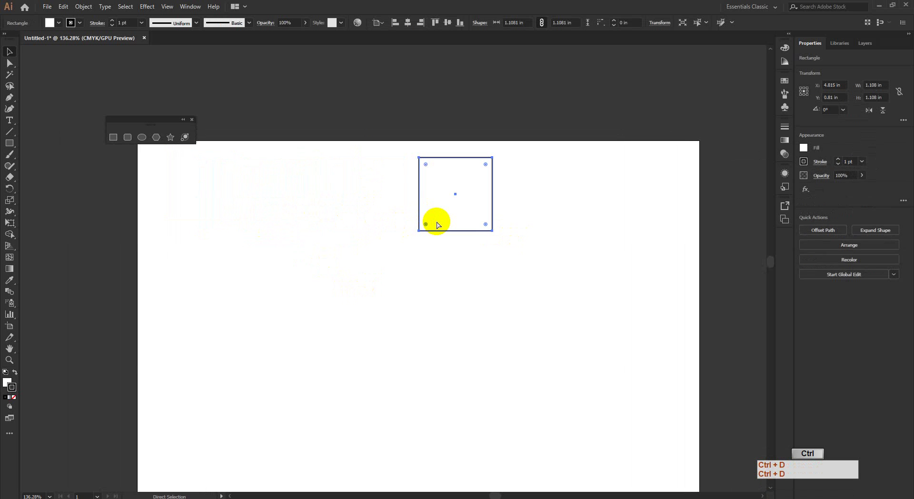
pyautogui.hotkey('ctrl', 'd')
pyautogui.hotkey('ctrl', 'd')
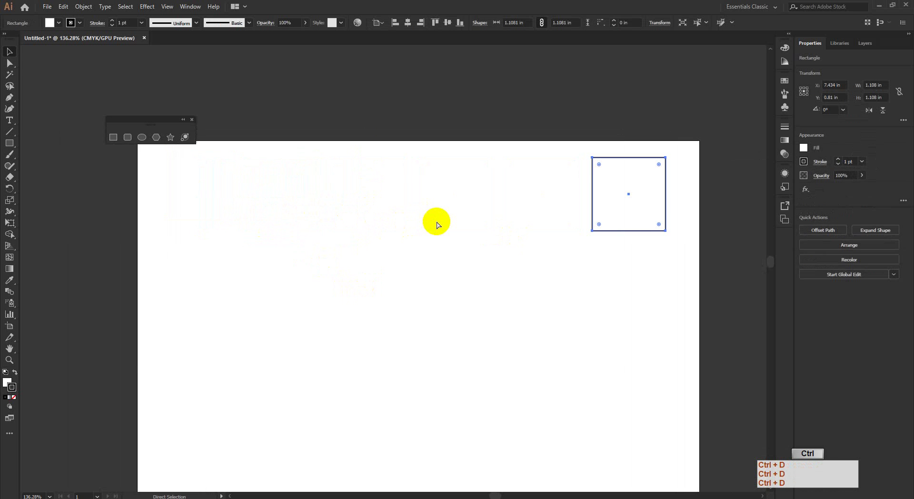
pyautogui.hotkey('ctrl', 'd')
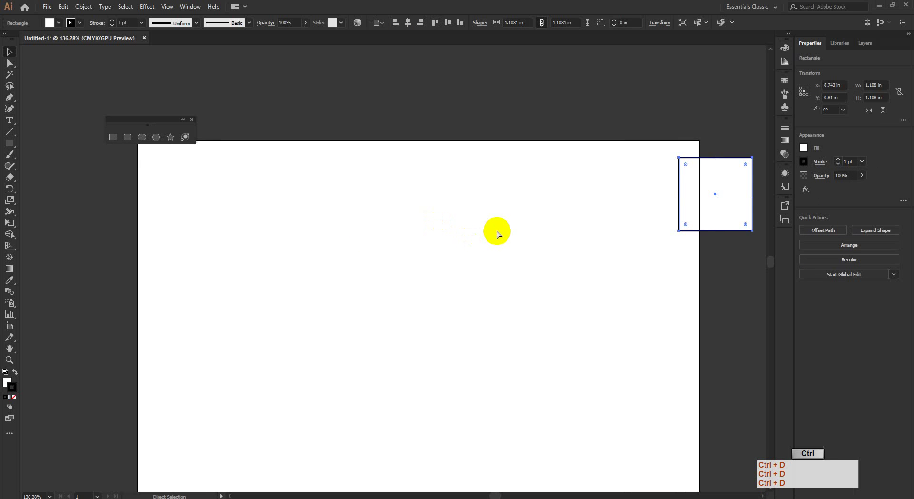
# Step: Undo all the horizontal moves of the square
pyautogui.hotkey('ctrl', 'z')
pyautogui.hotkey('ctrl', 'z')
pyautogui.hotkey('ctrl', 'z')
pyautogui.hotkey('ctrl', 'z')
pyautogui.hotkey('ctrl', 'z')
pyautogui.hotkey('ctrl', 'z')
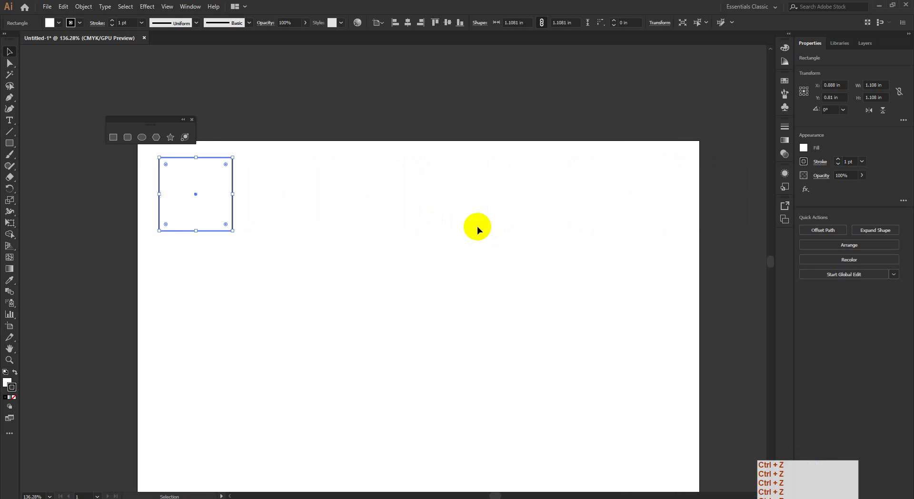
# Step: Try a duplicate of the square just to its right and cut the copy
pyautogui.click(476, 227)
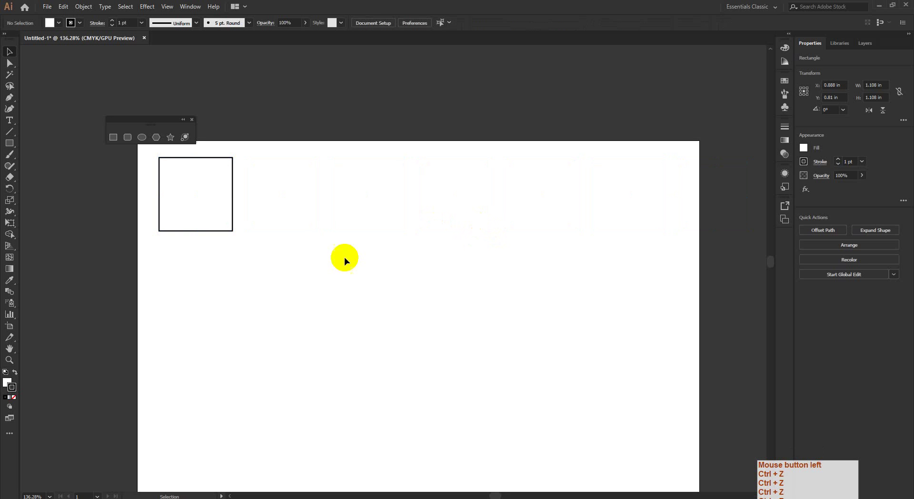
pyautogui.click(199, 195)
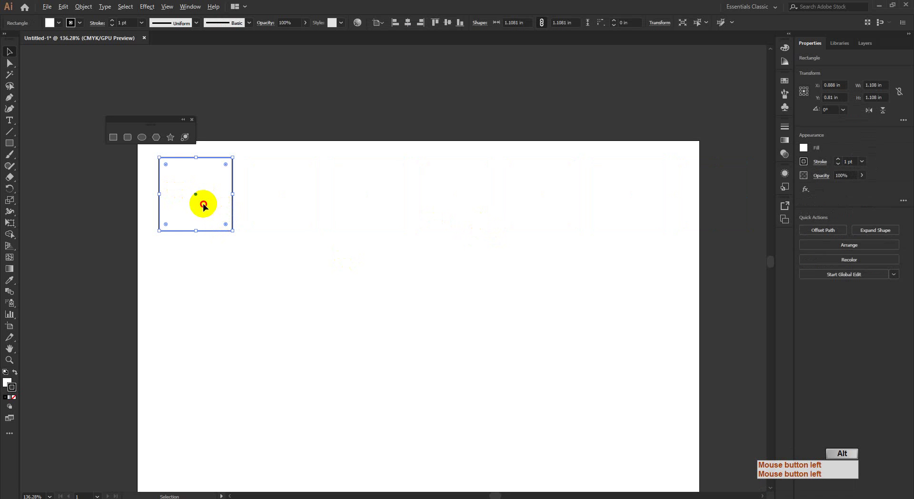
pyautogui.moveTo(206, 204); pyautogui.dragTo(289, 210)
pyautogui.hotkey('ctrl', 'x')
# Step: Scale the square to about 0.589 in, place it at about X 0.478 in, Y 0.616 in, and move the shape tools clear
pyautogui.click(228, 171)
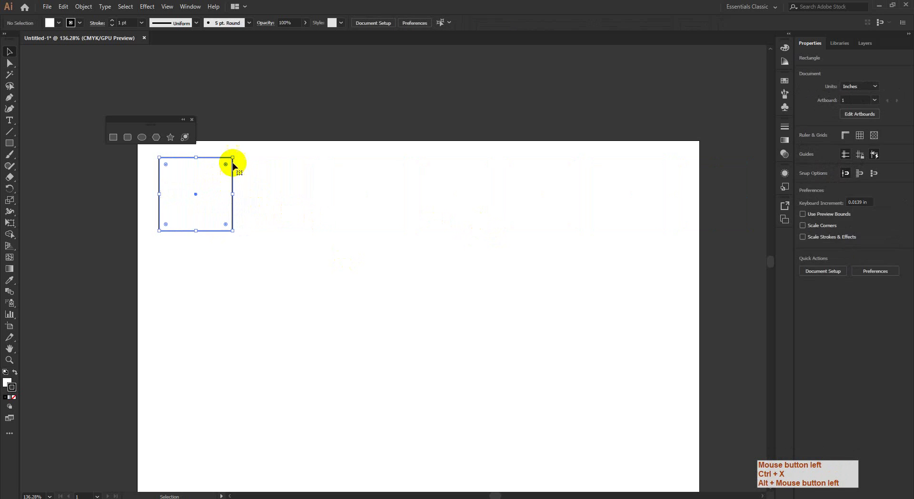
pyautogui.moveTo(232, 157); pyautogui.dragTo(176, 172)
pyautogui.click(276, 183)
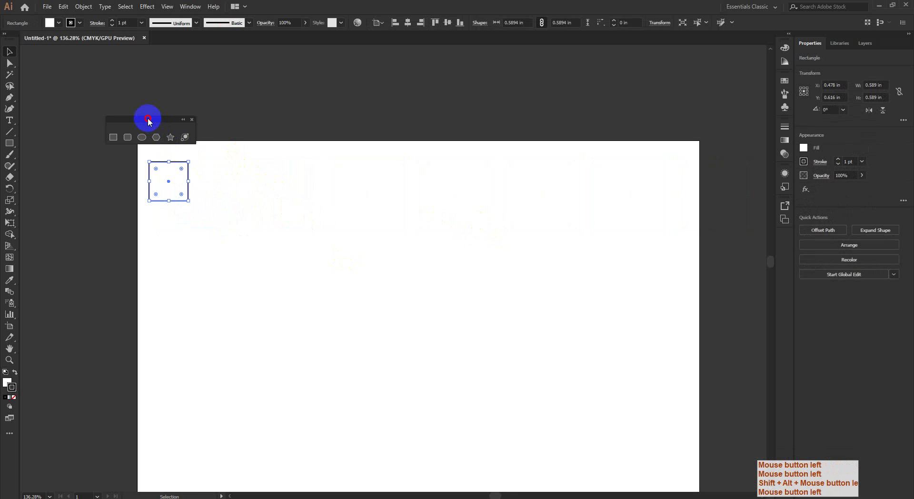
pyautogui.moveTo(147, 120); pyautogui.dragTo(119, 99)
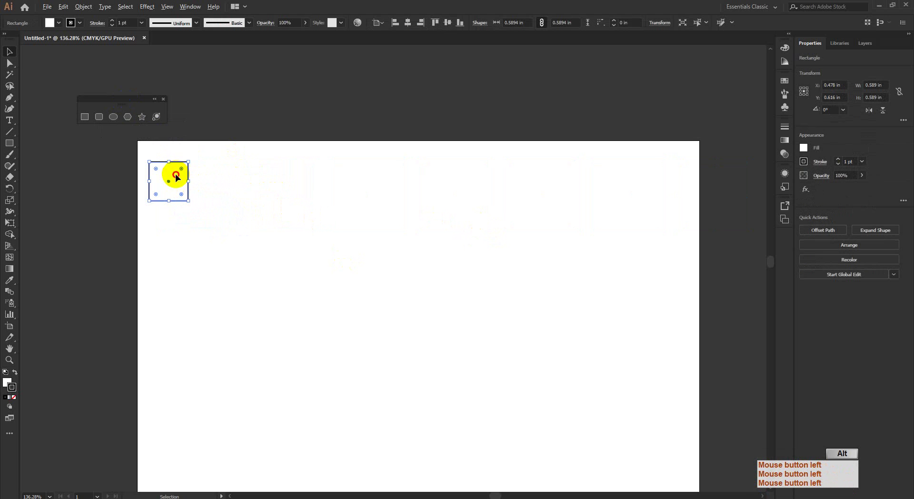
# Step: Duplicate the square horizontally to about X 1.218 in and repeat with Transform Again until the row holds eleven squares
pyautogui.moveTo(176, 177); pyautogui.dragTo(226, 179)
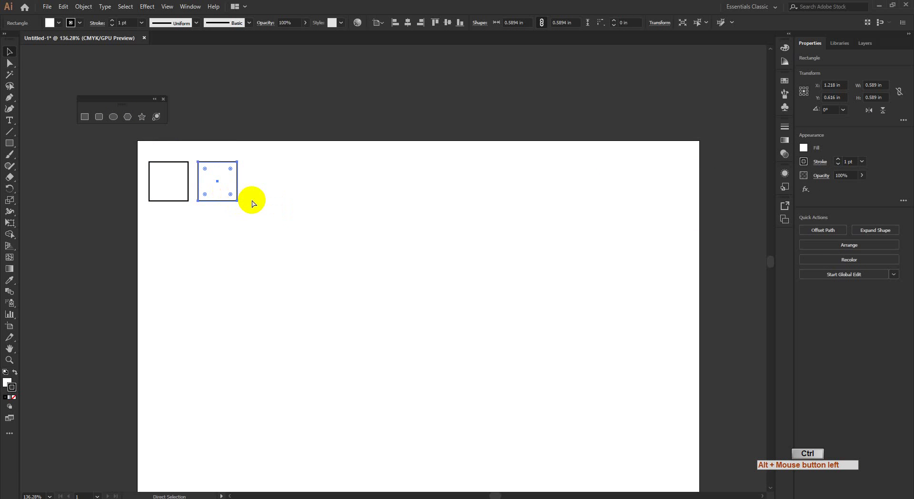
pyautogui.hotkey('ctrl', 'd')
pyautogui.hotkey('ctrl', 'd')
pyautogui.hotkey('ctrl', 'd')
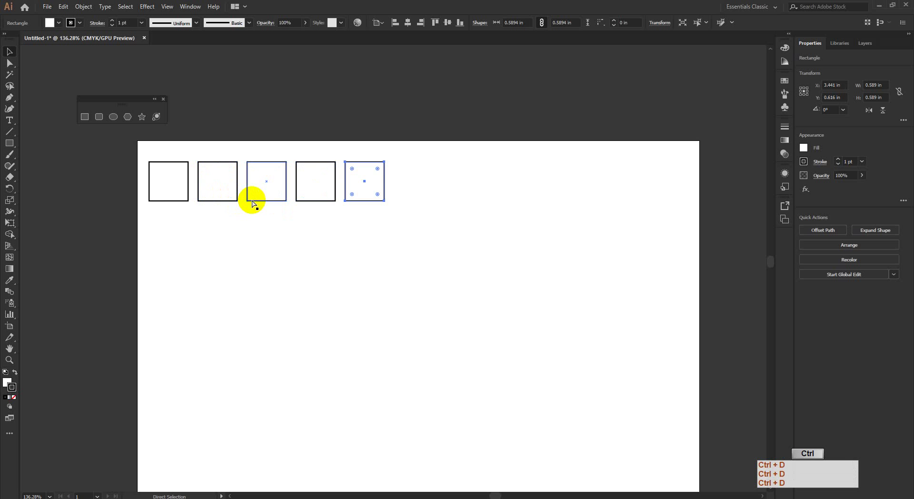
pyautogui.hotkey('ctrl', 'd')
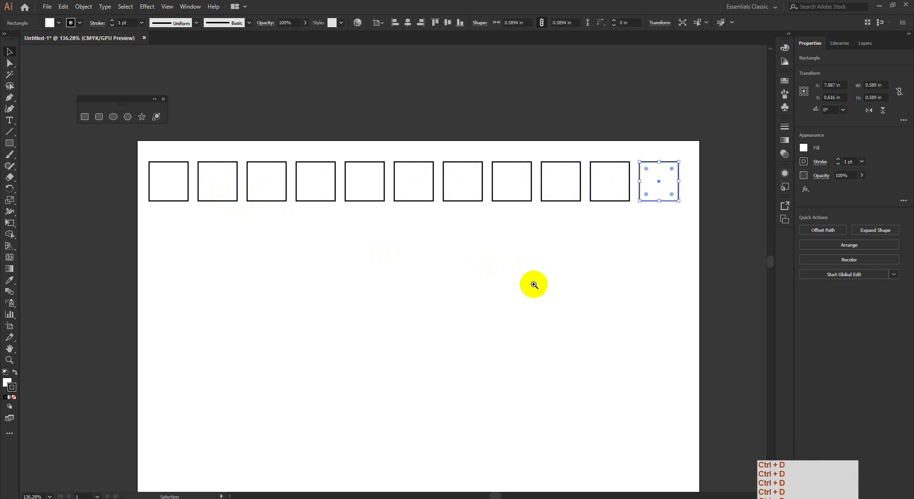
# Step: Select the whole row of squares and duplicate it straight down to about Y 1.338 in
pyautogui.hotkey('ctrl', 'space')
pyautogui.moveTo(535, 286); pyautogui.dragTo(500, 309)
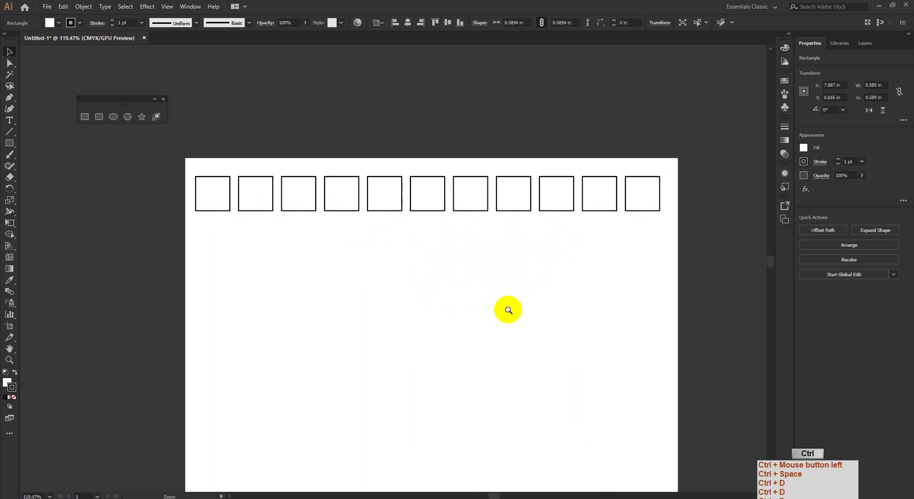
pyautogui.click(501, 277)
pyautogui.moveTo(193, 152); pyautogui.dragTo(654, 230)
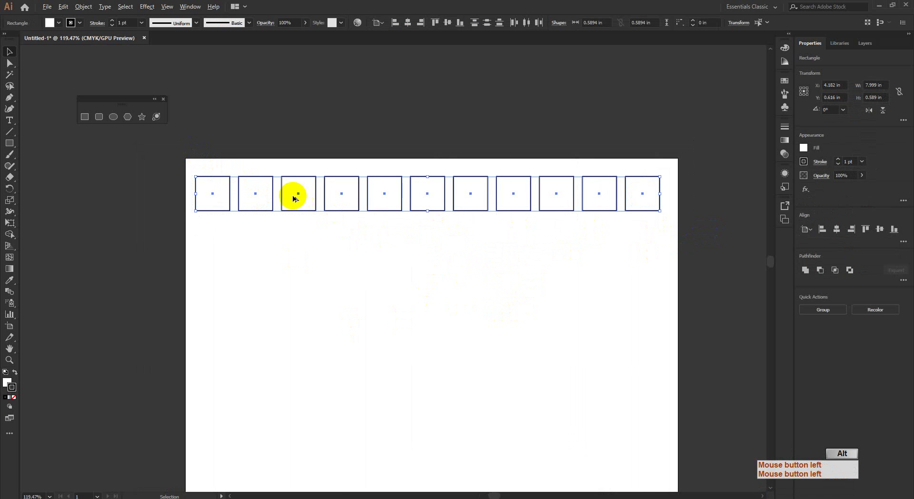
pyautogui.moveTo(293, 198); pyautogui.dragTo(291, 241)
# Step: Repeat the row duplication thirteen times with Transform Again to fill the artboard with rows of squares, and deselect
pyautogui.moveTo(441, 310); pyautogui.dragTo(421, 298)
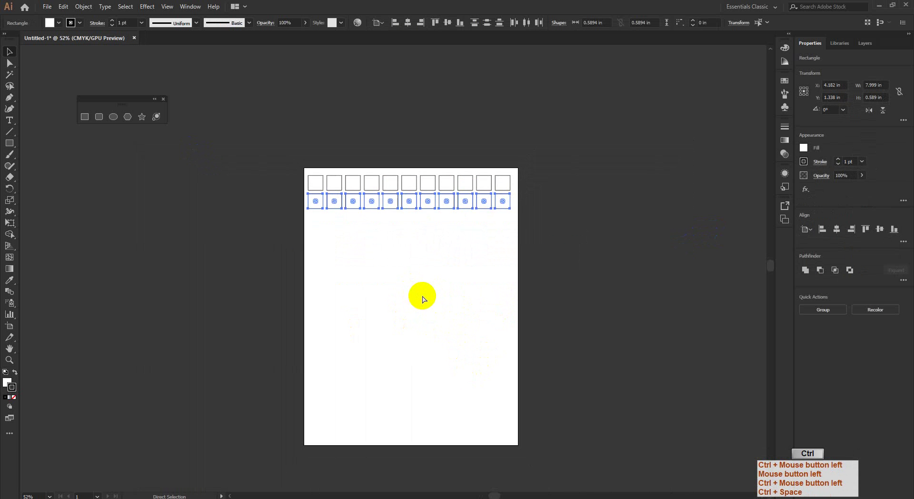
pyautogui.hotkey('ctrl', 'd')
pyautogui.hotkey('ctrl', 'd')
pyautogui.hotkey('ctrl', 'd')
pyautogui.hotkey('ctrl', 'd')
pyautogui.hotkey('ctrl', 'd')
pyautogui.hotkey('ctrl', 'd')
pyautogui.hotkey('ctrl', 'd')
pyautogui.hotkey('ctrl', 'd')
pyautogui.hotkey('ctrl', 'd')
pyautogui.hotkey('ctrl', 'd')
pyautogui.hotkey('ctrl', 'd')
pyautogui.hotkey('ctrl', 'd')
pyautogui.hotkey('ctrl', 'd')
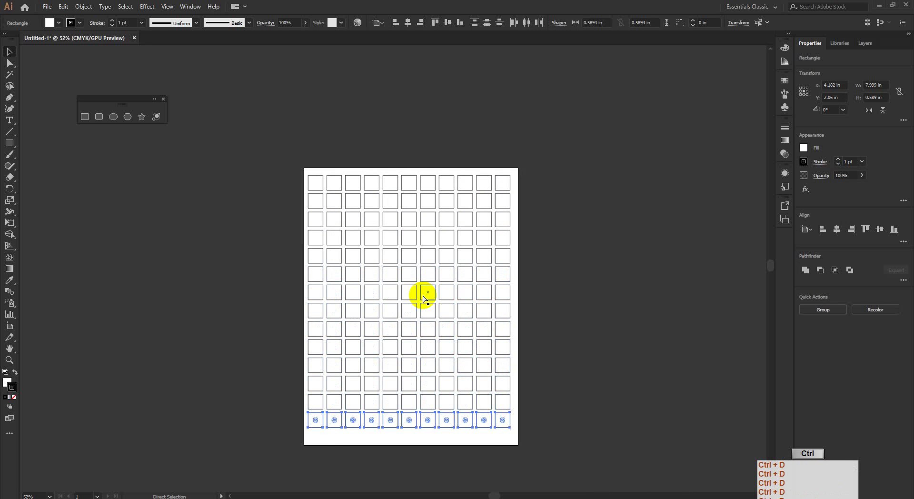
pyautogui.moveTo(477, 288); pyautogui.dragTo(243, 180)
pyautogui.click(527, 184)
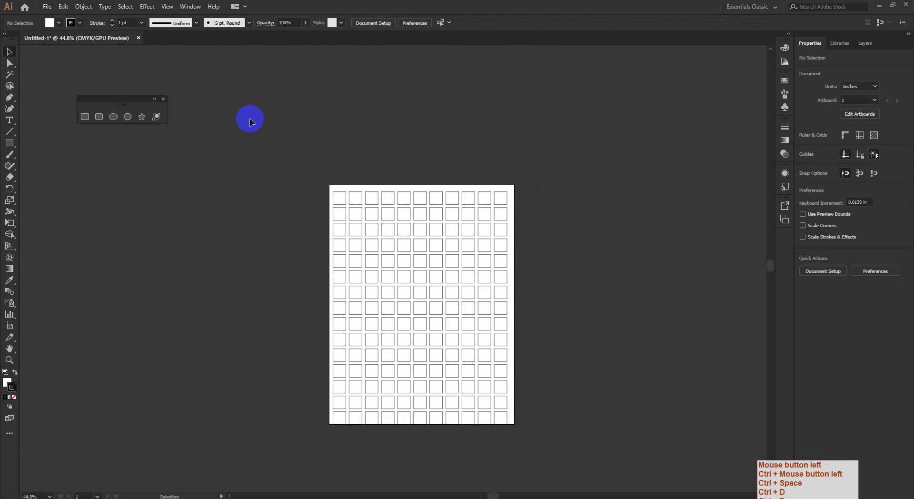
# Step: Select the whole grid of squares and scale it proportionally about its centre to about 7.118 by 9.521 in
pyautogui.moveTo(267, 123); pyautogui.dragTo(614, 433)
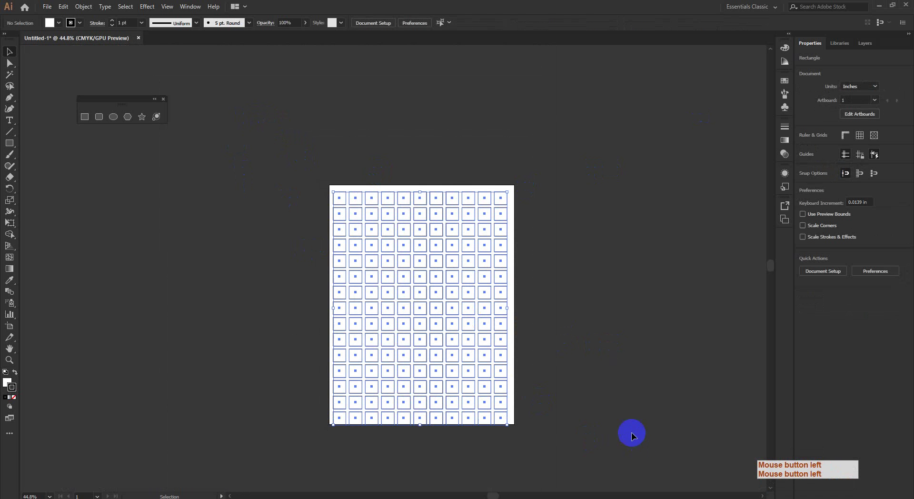
pyautogui.click(507, 257)
pyautogui.keyDown('ctrl'); pyautogui.click(540, 227); pyautogui.keyUp('ctrl')
pyautogui.hotkey('ctrl', 'space')
pyautogui.moveTo(540, 231); pyautogui.dragTo(572, 307)
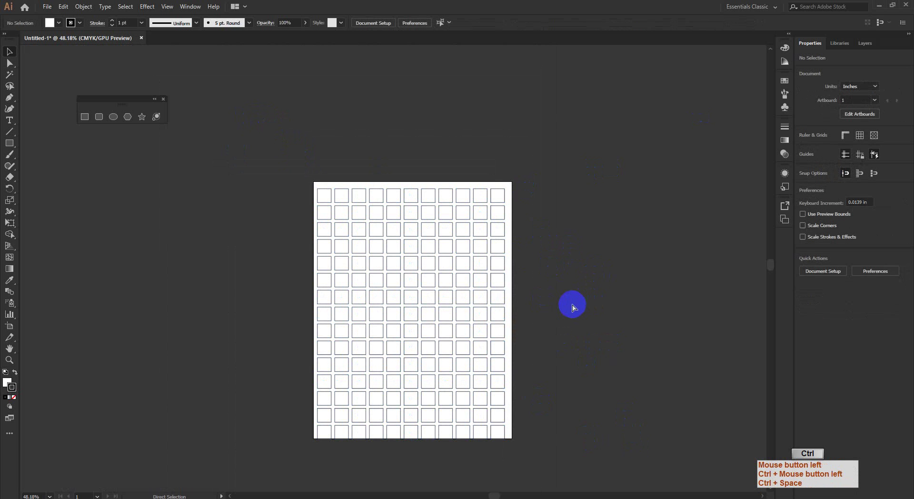
pyautogui.hotkey('ctrl', 'a')
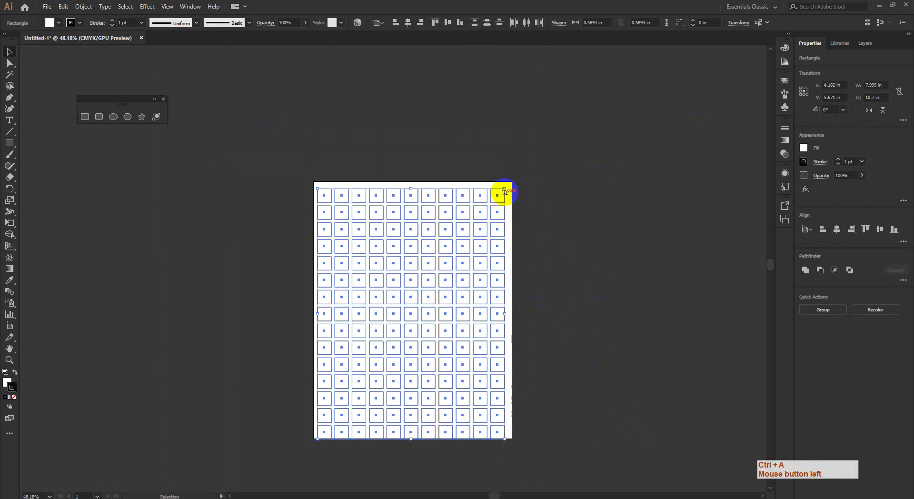
pyautogui.keyDown('alt'); pyautogui.keyDown('shift'); pyautogui.moveTo(504, 189); pyautogui.dragTo(493, 199); pyautogui.keyUp('shift'); pyautogui.keyUp('alt')
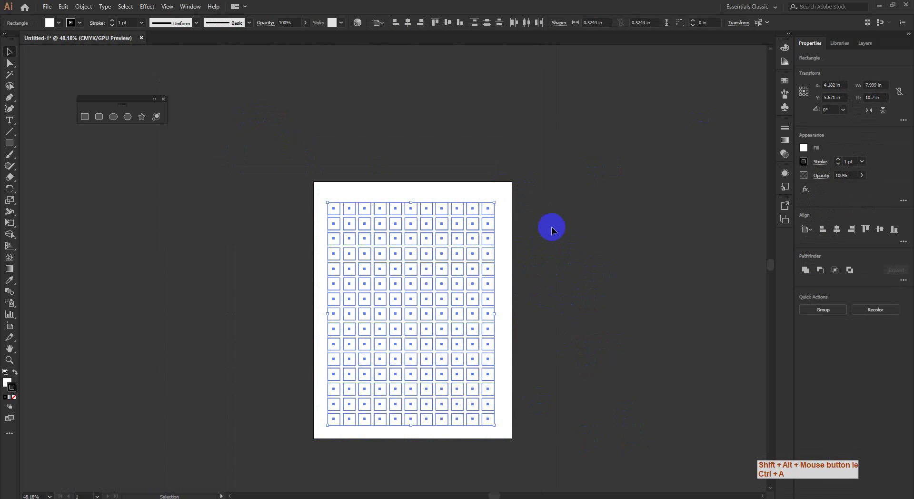
# Step: Group all the squares of the scaled grid, after undoing a trial horizontal centre alignment of the separate squares
pyautogui.hotkey('ctrl', 'space')
pyautogui.moveTo(509, 276); pyautogui.dragTo(462, 300)
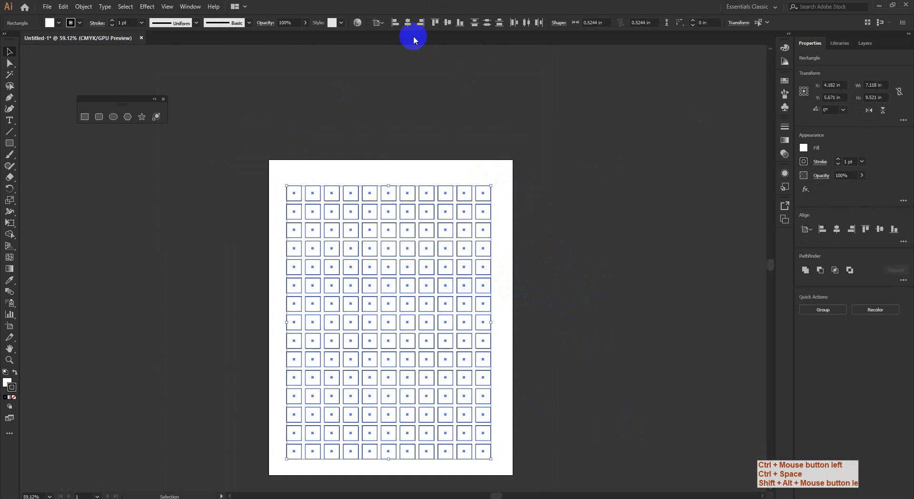
pyautogui.click(407, 22)
pyautogui.hotkey('ctrl', 'z')
pyautogui.hotkey('ctrl', 'g')
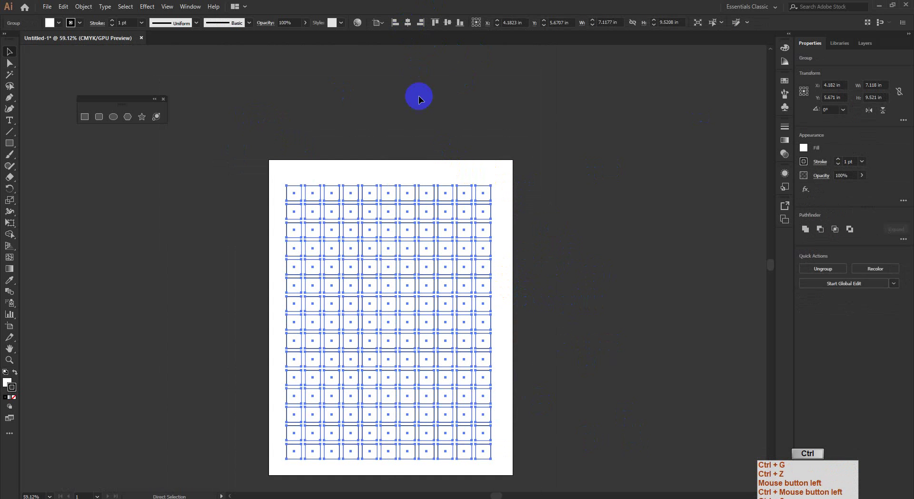
# Step: Centre the grouped grid horizontally and vertically on the artboard, and ungroup it
pyautogui.click(421, 22)
pyautogui.click(447, 22)
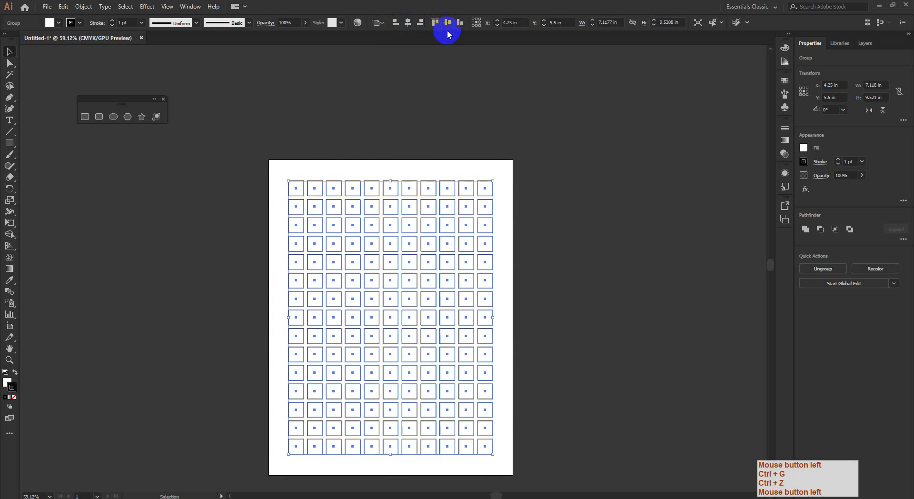
pyautogui.hotkey('shift', 'ctrl', 'g')
pyautogui.click(561, 156)
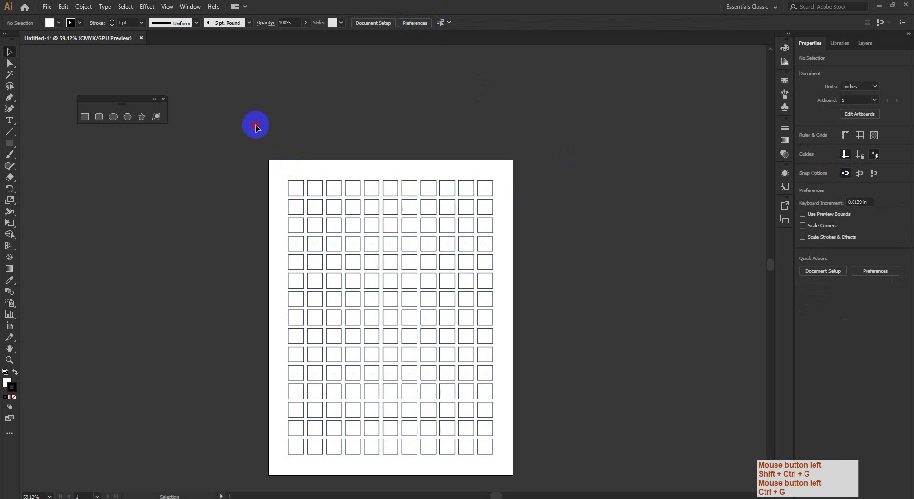
# Step: Select every square of the grid and delete them from the artboard
pyautogui.scroll(-1, 398, 303)
pyautogui.hotkey('ctrl', 'space')
pyautogui.moveTo(509, 316); pyautogui.dragTo(536, 343)
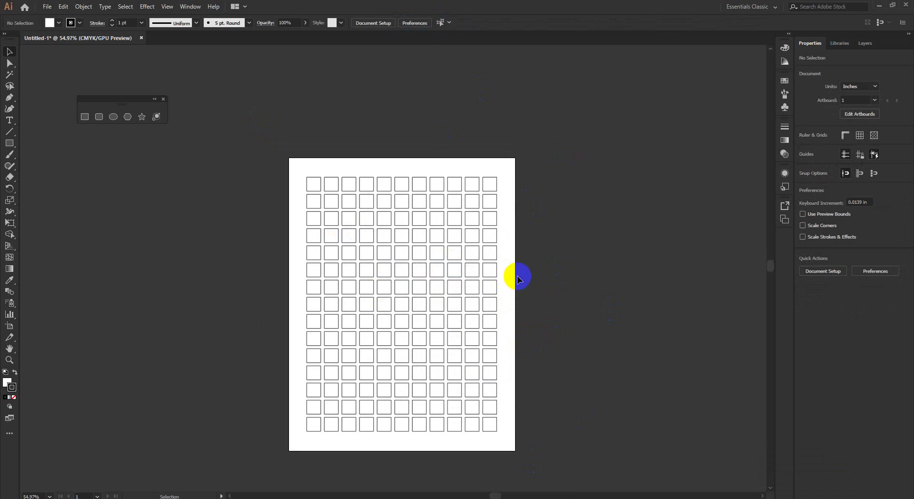
pyautogui.moveTo(239, 118); pyautogui.dragTo(544, 470)
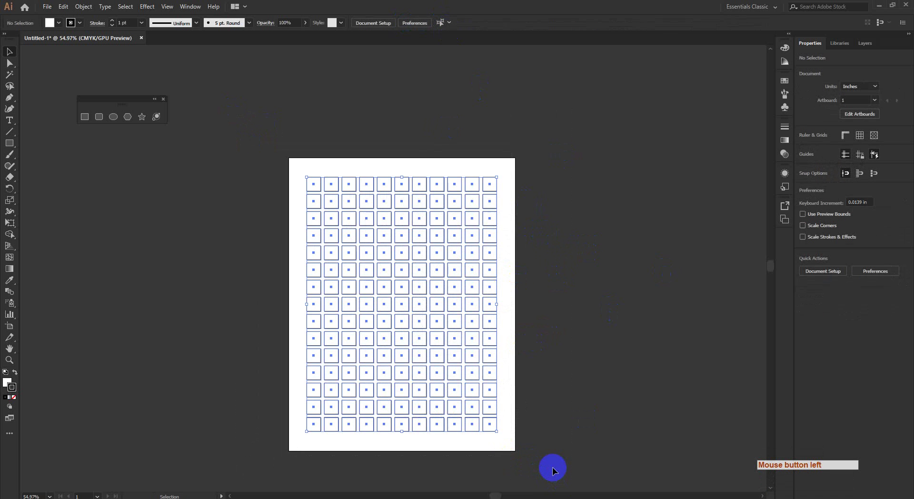
pyautogui.press('Delete')
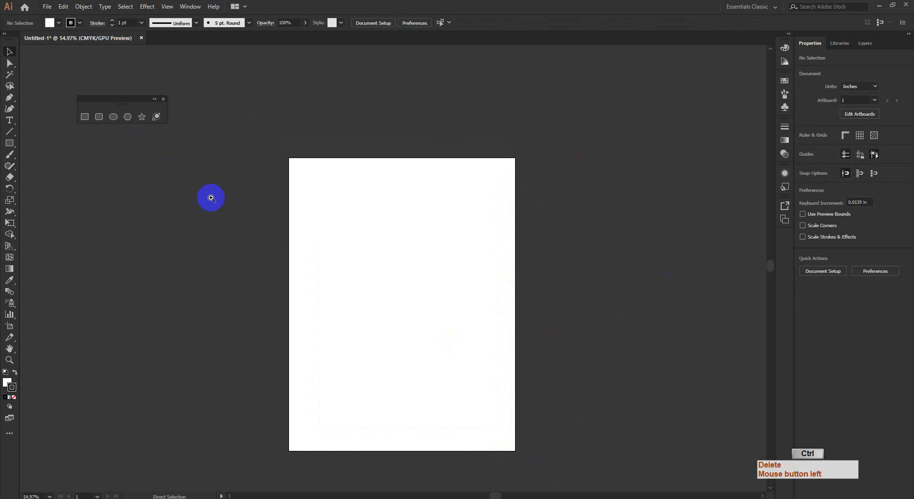
# Step: Draw a hexagon about 1.001 by 0.867 in and place it at about X 0.61 in, Y 0.542 in in the artboard's upper-left corner
pyautogui.keyDown('ctrl'); pyautogui.click(223, 200); pyautogui.keyUp('ctrl')
pyautogui.moveTo(434, 231); pyautogui.dragTo(380, 204)
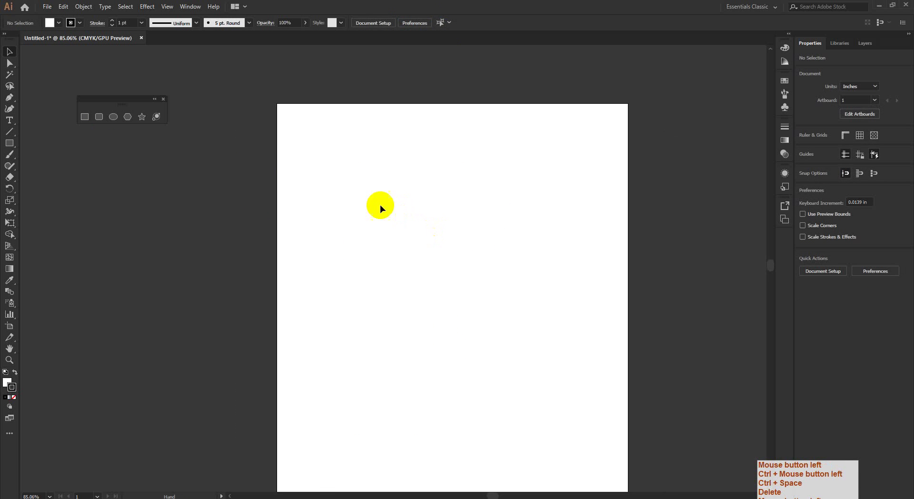
pyautogui.click(130, 116)
pyautogui.moveTo(291, 125); pyautogui.dragTo(312, 136)
pyautogui.click(9, 51)
pyautogui.click(302, 135)
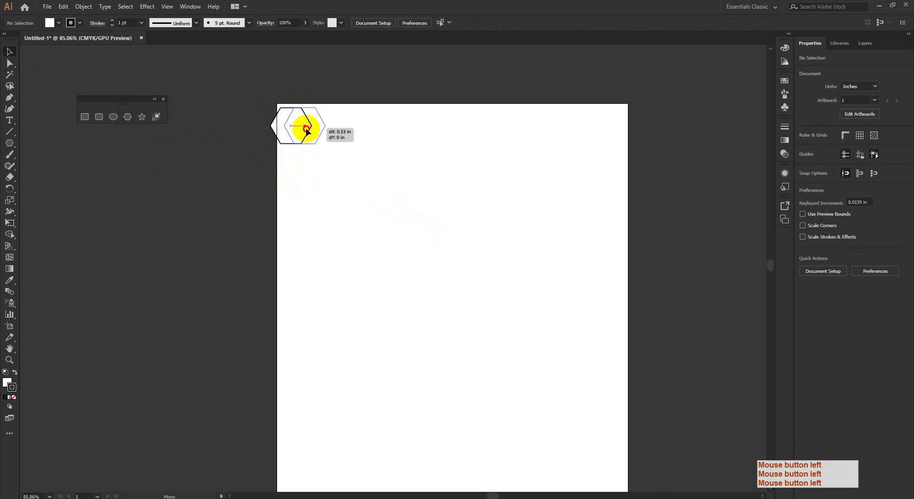
pyautogui.keyDown('ctrl'); pyautogui.click(407, 184); pyautogui.keyUp('ctrl')
pyautogui.hotkey('ctrl', 'space')
pyautogui.keyDown('ctrl'); pyautogui.click(428, 213); pyautogui.keyUp('ctrl')
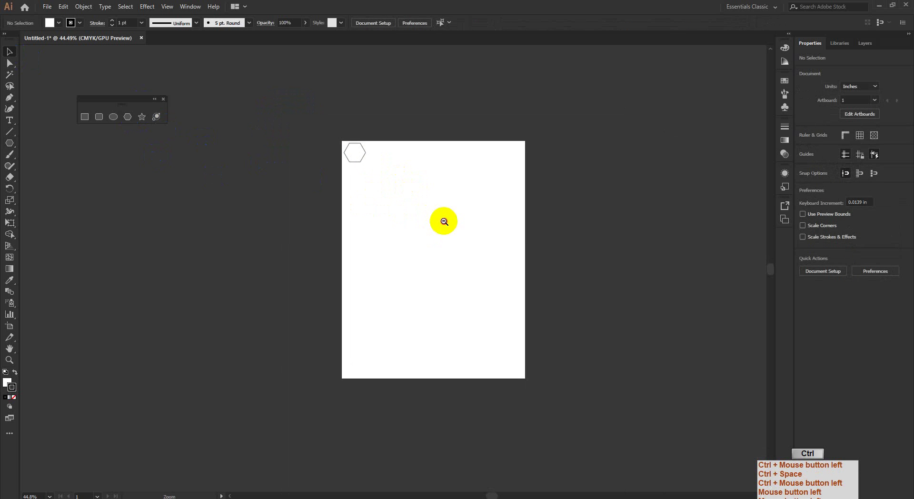
pyautogui.keyDown('ctrl'); pyautogui.click(440, 220); pyautogui.keyUp('ctrl')
pyautogui.click(351, 139)
pyautogui.hotkey('ctrl', 'space')
pyautogui.keyDown('ctrl'); pyautogui.click(363, 172); pyautogui.keyUp('ctrl')
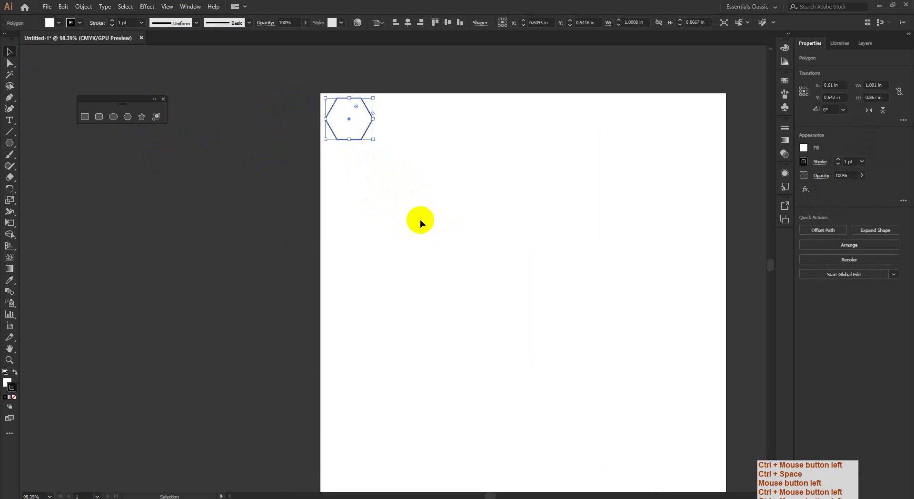
# Step: Open the Character panel, collapse it to icons and move it away from the hexagon
pyautogui.hotkey('ctrl', 't')
pyautogui.click(458, 115)
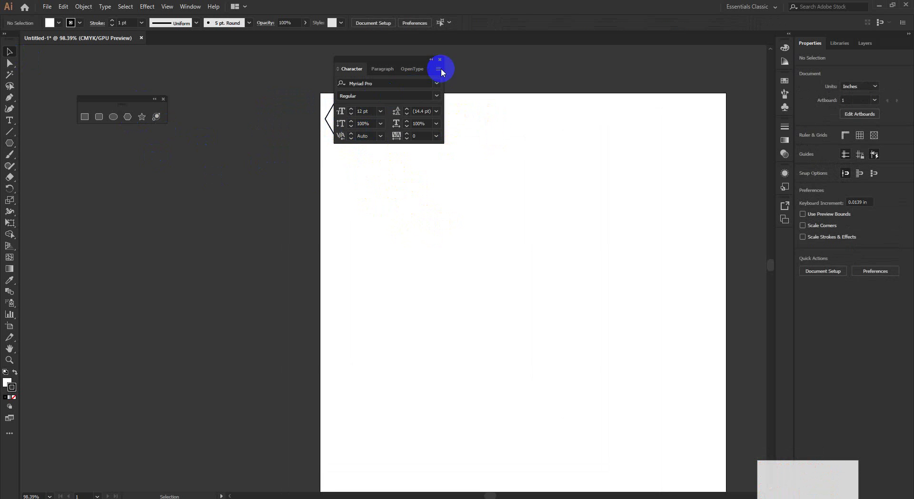
pyautogui.hotkey('ctrl', 't')
pyautogui.click(363, 126)
pyautogui.hotkey('ctrl', 't')
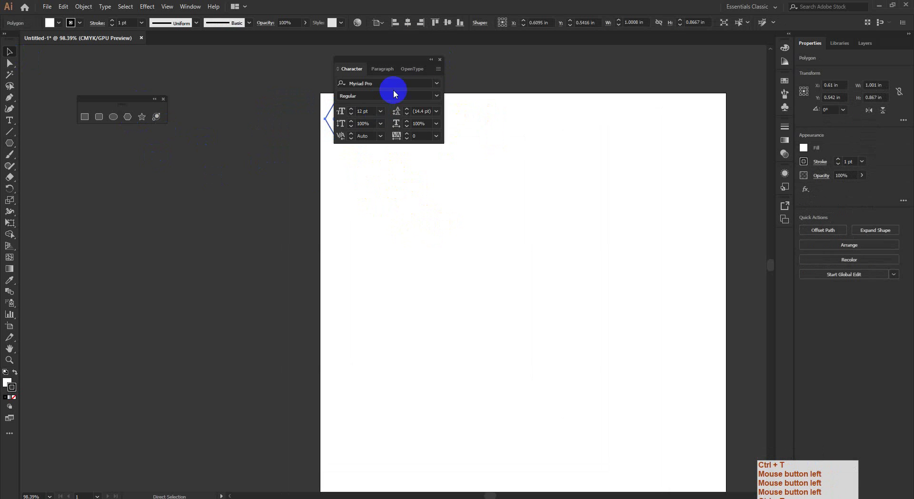
pyautogui.click(429, 59)
pyautogui.click(351, 148)
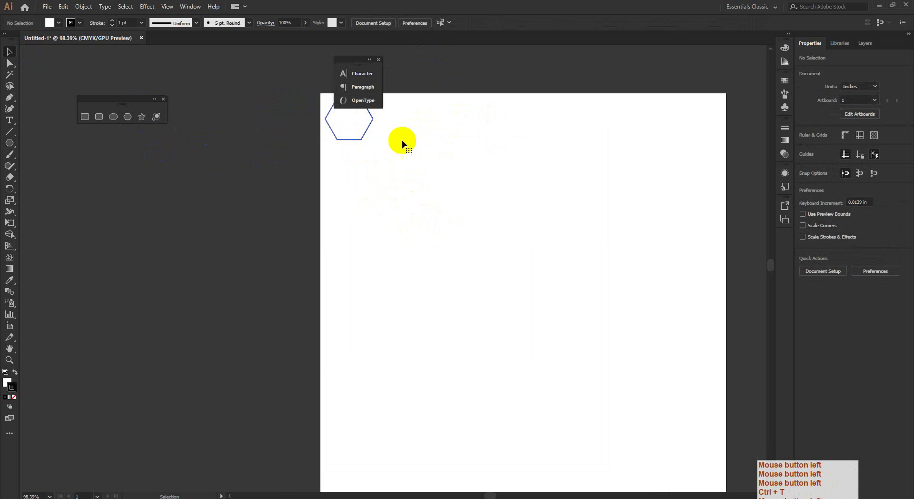
pyautogui.click(357, 122)
pyautogui.moveTo(356, 59); pyautogui.dragTo(515, 48)
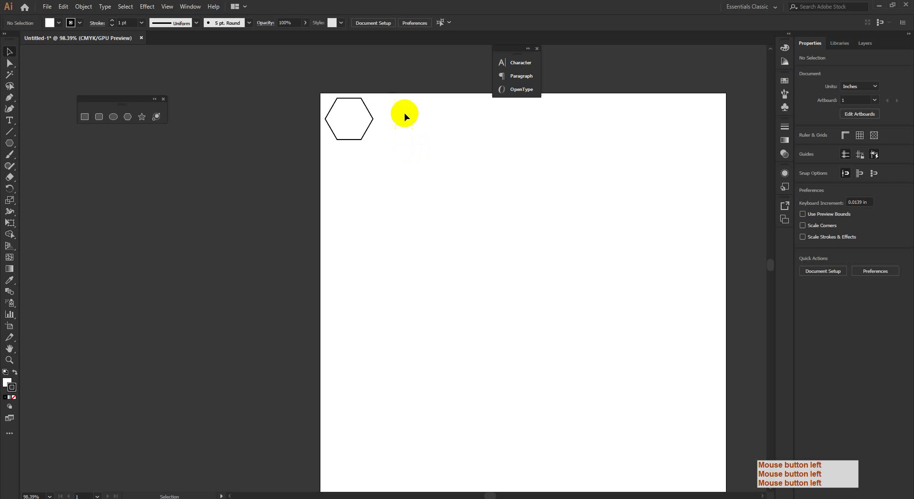
# Step: Scale the hexagon proportionally about its centre to about 0.821 by 0.711 in
pyautogui.click(351, 128)
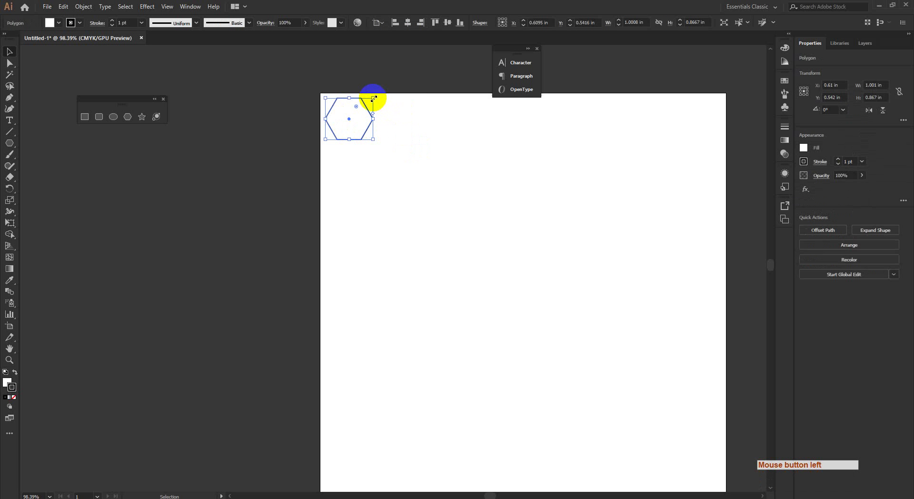
pyautogui.moveTo(373, 98); pyautogui.dragTo(370, 102)
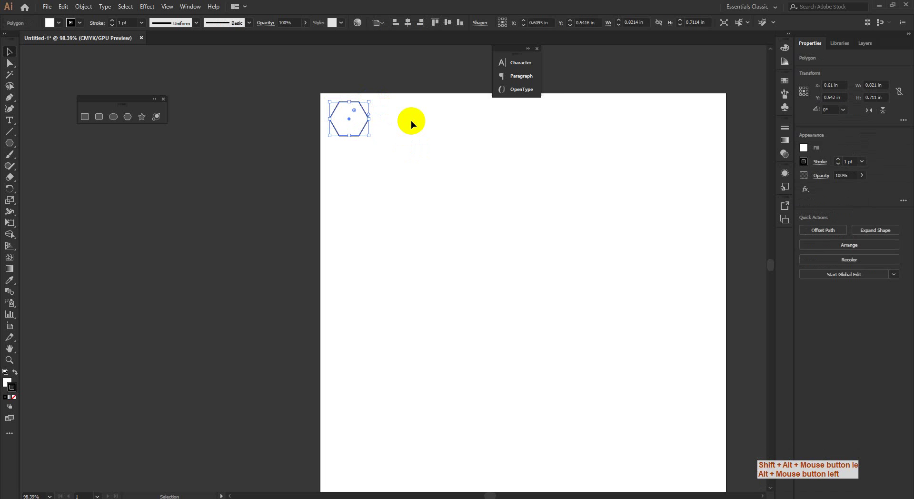
pyautogui.press('ctrl+KP_0')
pyautogui.hotkey('ctrl', 'space')
pyautogui.keyDown('ctrl'); pyautogui.click(429, 167); pyautogui.keyUp('ctrl')
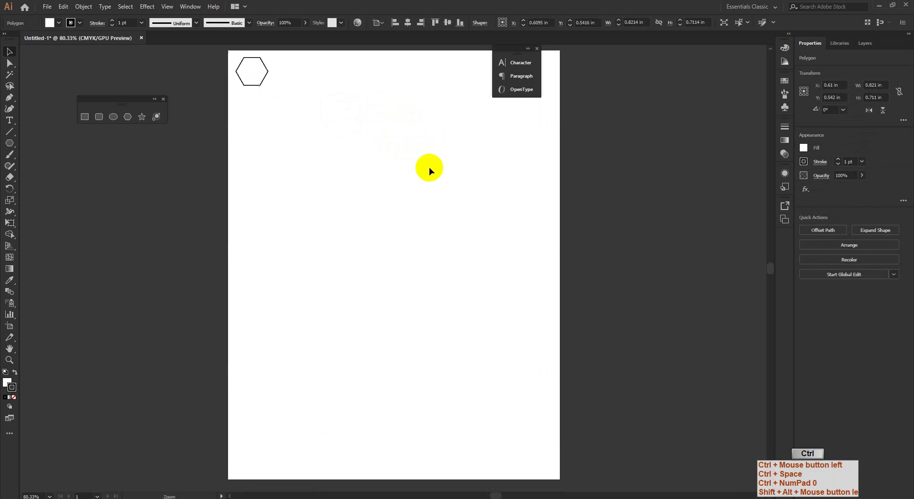
# Step: Duplicate the hexagon straight down, placing the copy at X 0.61 in, Y 1.396 in
pyautogui.click(241, 90)
pyautogui.click(261, 81)
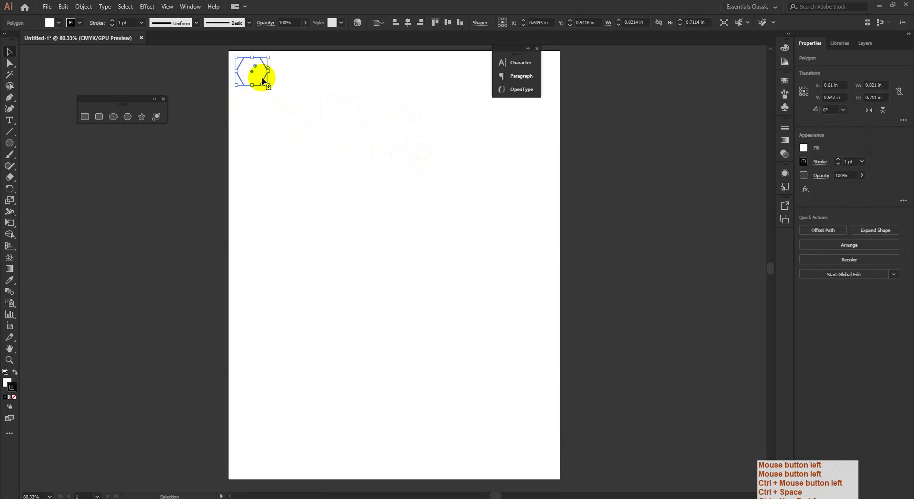
pyautogui.moveTo(259, 76); pyautogui.dragTo(276, 108)
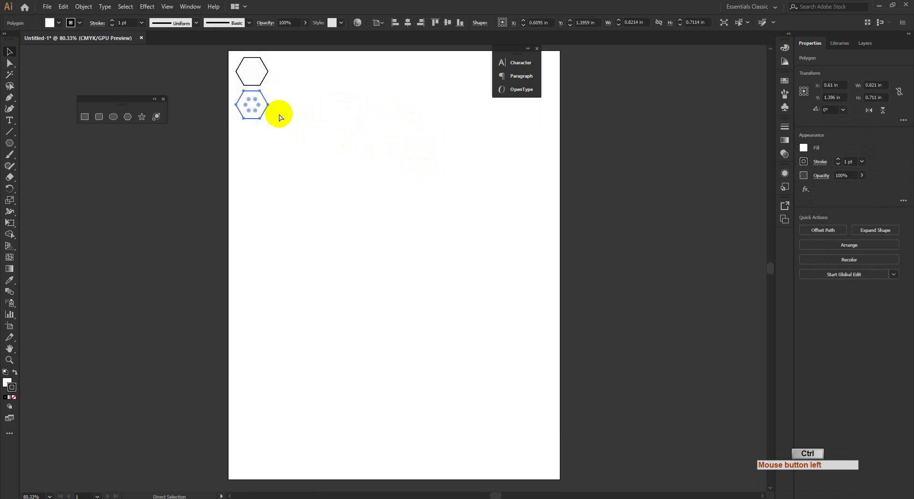
# Step: Repeat the downward duplication until a column of 13 hexagons runs past the artboard's bottom edge
pyautogui.hotkey('ctrl', 'd')
pyautogui.hotkey('ctrl', 'd')
pyautogui.hotkey('ctrl', 'd')
pyautogui.hotkey('ctrl', 'd')
pyautogui.hotkey('ctrl', 'd')
pyautogui.hotkey('ctrl', 'd')
pyautogui.hotkey('ctrl', 'd')
pyautogui.hotkey('ctrl', 'd')
pyautogui.hotkey('ctrl', 'd')
pyautogui.hotkey('ctrl', 'd')
pyautogui.keyDown('ctrl'); pyautogui.click(356, 220); pyautogui.keyUp('ctrl')
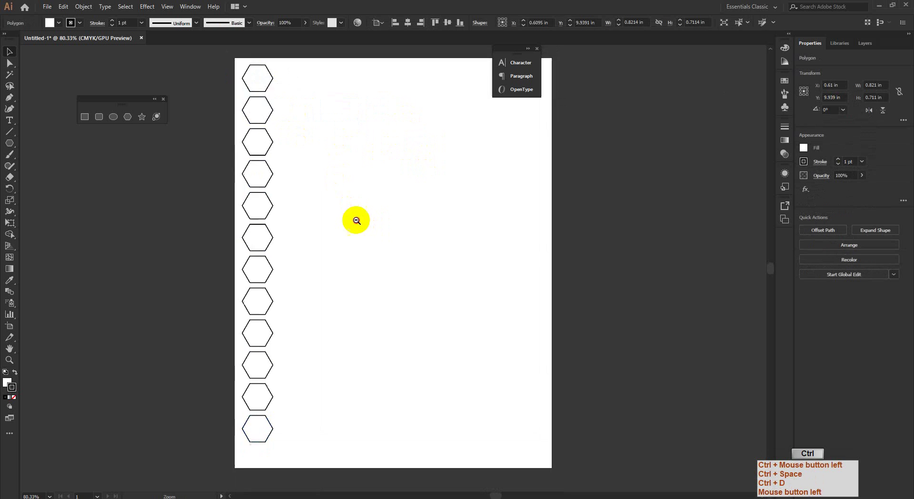
pyautogui.click(352, 406)
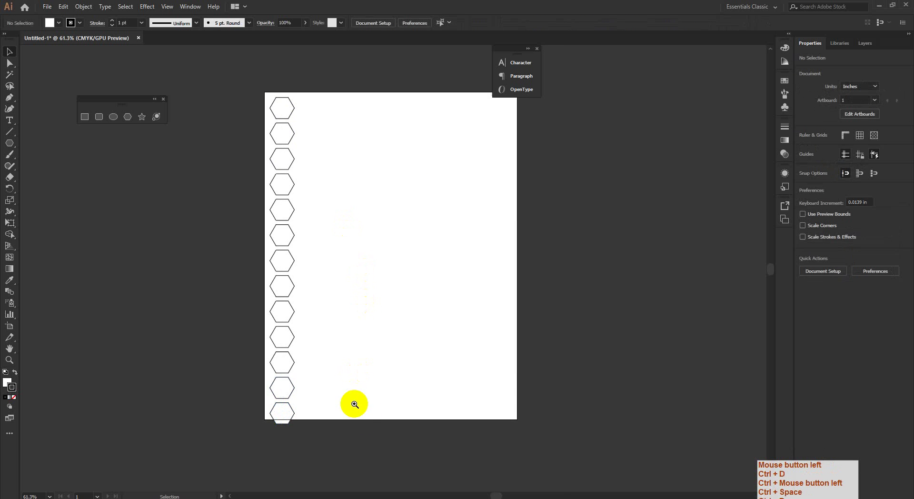
pyautogui.moveTo(362, 416)
pyautogui.mouseDown()
pyautogui.moveTo(347, 433)
pyautogui.moveTo(354, 417)
pyautogui.mouseUp()
# Step: Select the whole hexagon column and duplicate it diagonally into a nested, staggered second column at about X 1.274 in, Y 5.24 in
pyautogui.moveTo(208, 110); pyautogui.dragTo(365, 431)
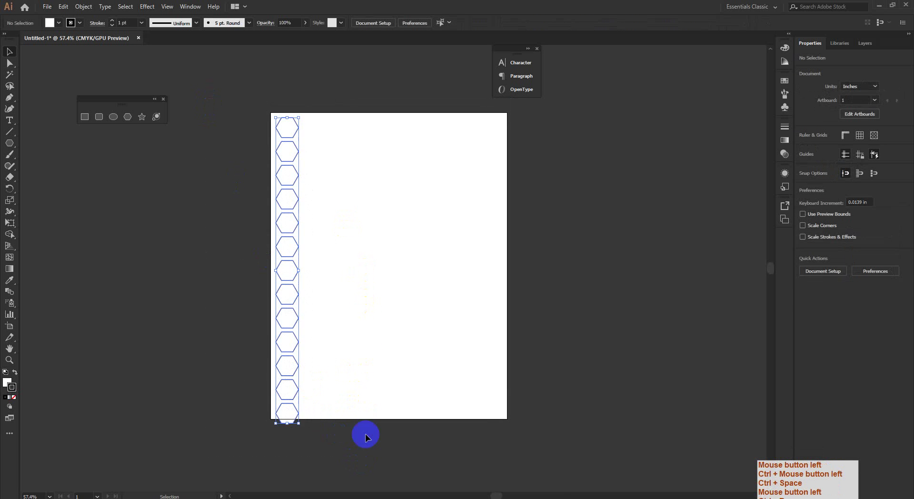
pyautogui.keyDown('ctrl'); pyautogui.click(323, 243); pyautogui.keyUp('ctrl')
pyautogui.keyDown('ctrl'); pyautogui.click(323, 243); pyautogui.keyUp('ctrl')
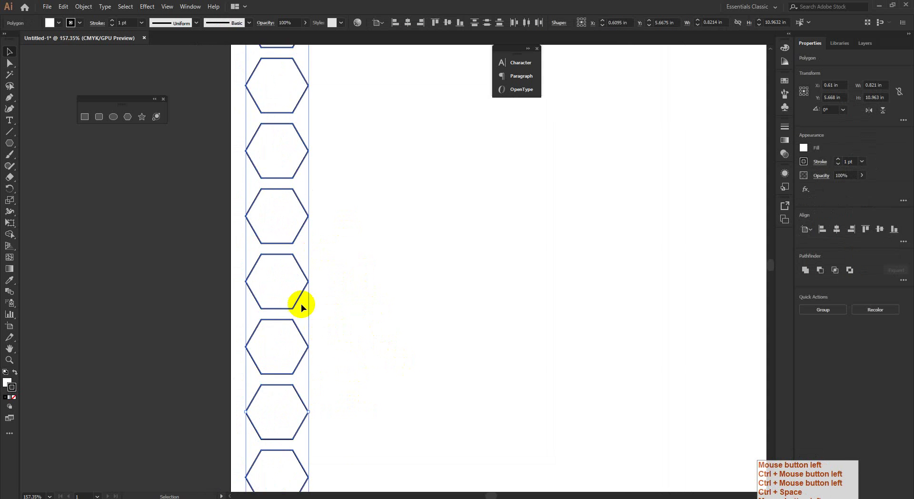
pyautogui.keyDown('ctrl'); pyautogui.click(322, 305); pyautogui.keyUp('ctrl')
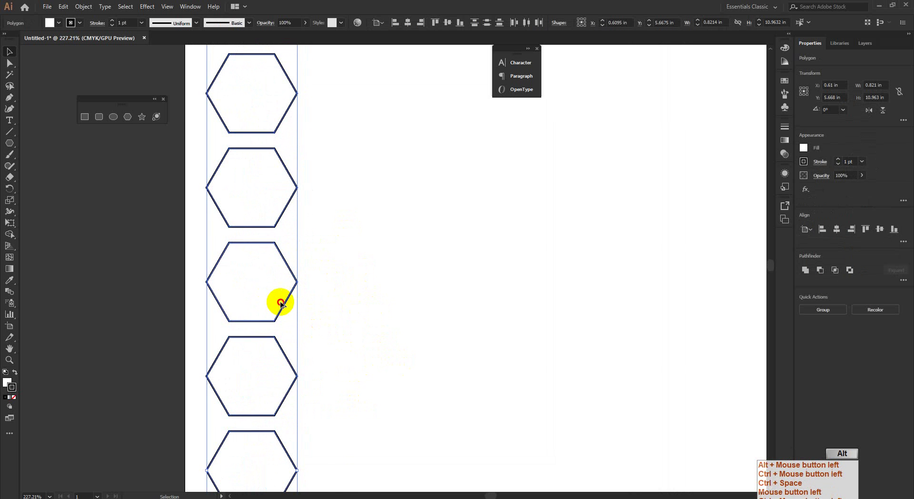
pyautogui.moveTo(279, 303); pyautogui.dragTo(337, 254)
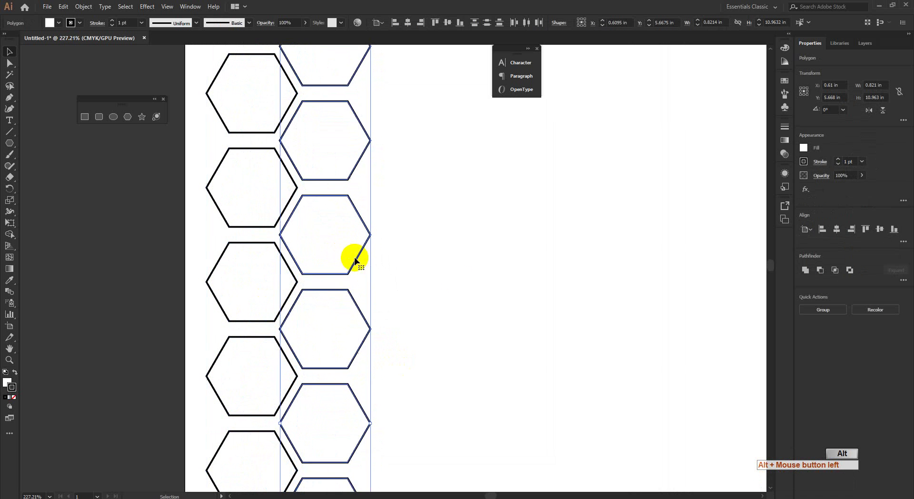
# Step: Select both hexagon columns and duplicate them horizontally so the copy interlocks beside them at about X 2.257 in, Y 5.454 in
pyautogui.keyDown('ctrl'); pyautogui.click(418, 281); pyautogui.keyUp('ctrl')
pyautogui.keyDown('ctrl'); pyautogui.click(438, 265); pyautogui.keyUp('ctrl')
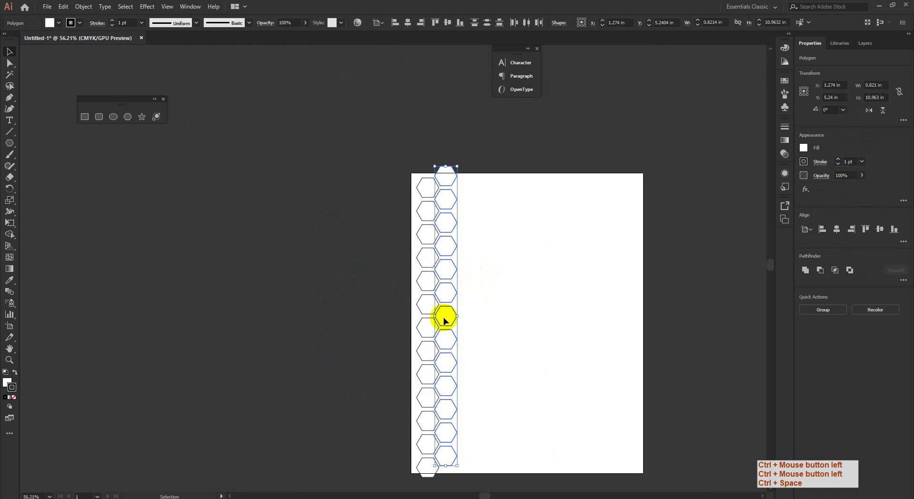
pyautogui.keyDown('ctrl'); pyautogui.click(551, 329); pyautogui.keyUp('ctrl')
pyautogui.moveTo(369, 172); pyautogui.dragTo(499, 409)
pyautogui.keyDown('ctrl'); pyautogui.click(484, 272); pyautogui.keyUp('ctrl')
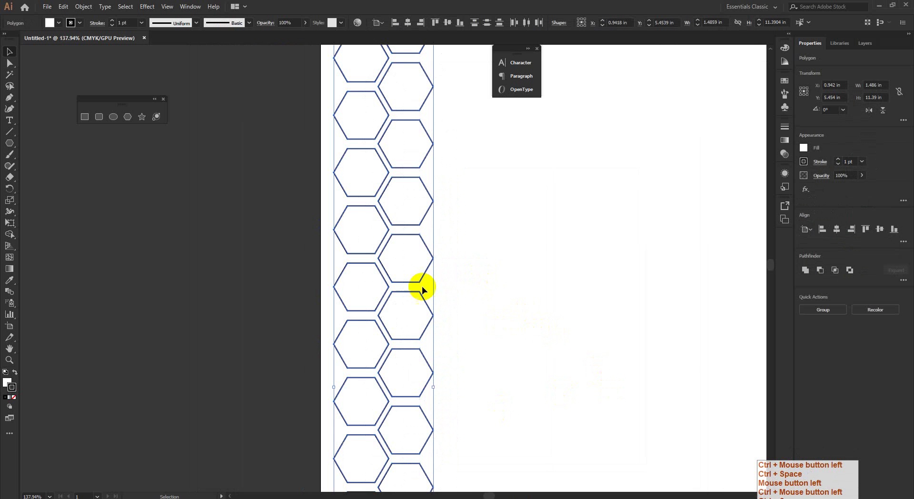
pyautogui.moveTo(407, 264); pyautogui.dragTo(498, 262)
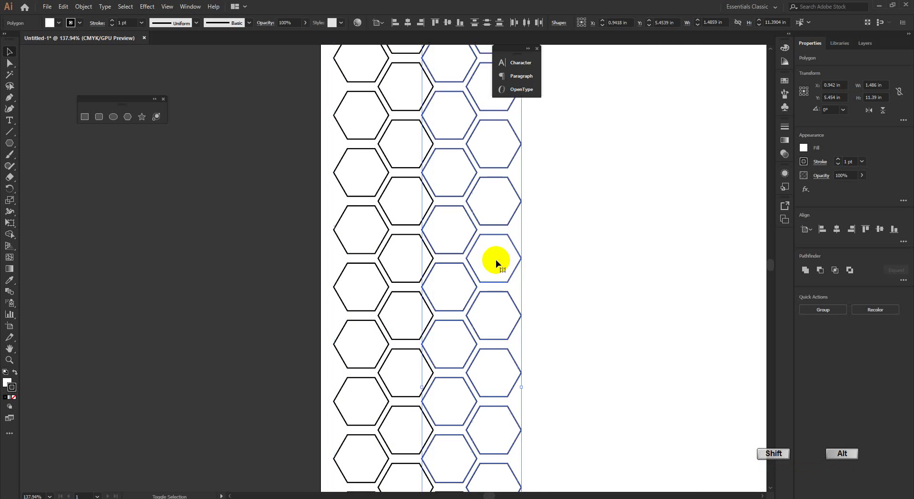
# Step: Repeat the horizontal duplication of the column pair until the honeycomb extends past the artboard's right edge, with the last pair at X 8.831 in
pyautogui.moveTo(565, 274); pyautogui.dragTo(479, 281)
pyautogui.hotkey('ctrl', 'd')
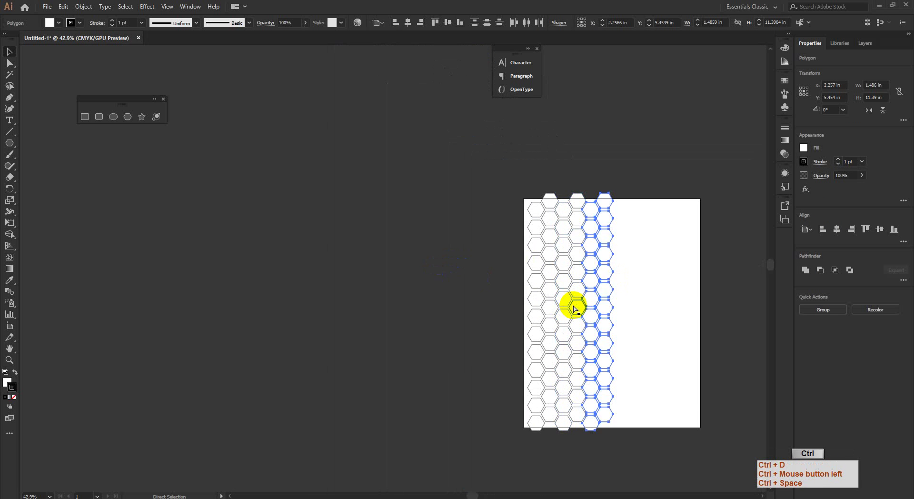
pyautogui.hotkey('ctrl', 'd')
pyautogui.hotkey('ctrl', 'd')
pyautogui.hotkey('ctrl', 'd')
pyautogui.hotkey('ctrl', 'd')
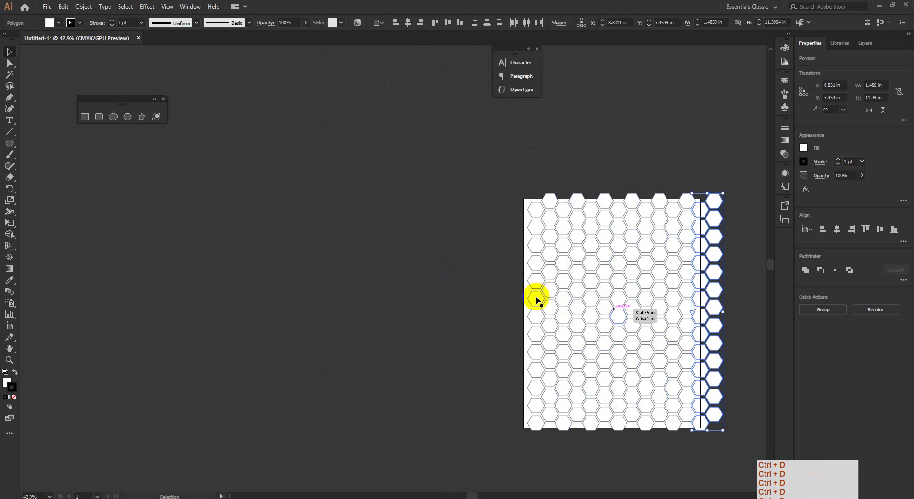
# Step: Select the entire honeycomb, move the Character panel group clear of it, and scale the pattern about its centre to about 7.227 by 8.781 in
pyautogui.moveTo(446, 270); pyautogui.dragTo(225, 242)
pyautogui.click(300, 136)
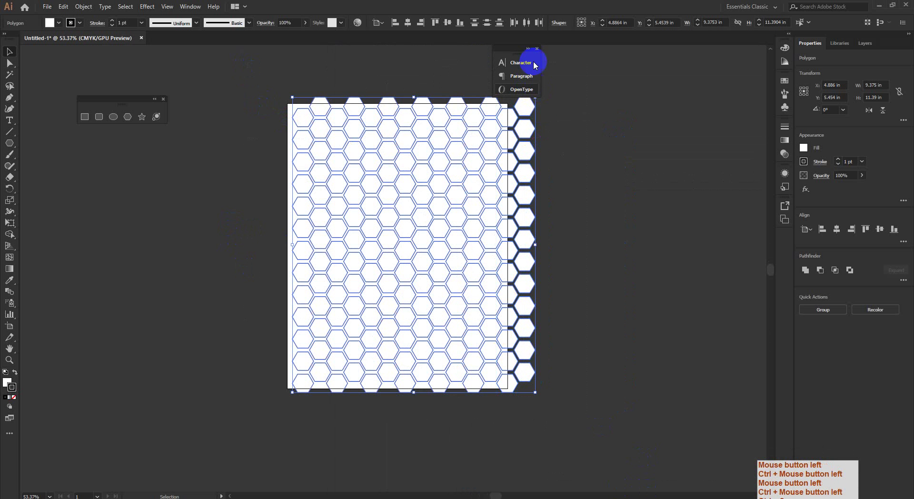
pyautogui.moveTo(517, 50); pyautogui.dragTo(669, 69)
pyautogui.moveTo(535, 98); pyautogui.dragTo(509, 129)
# Step: Move the honeycomb to about X 4.314 in, Y 5.5 in, within the artboard, and deselect it
pyautogui.click(451, 149)
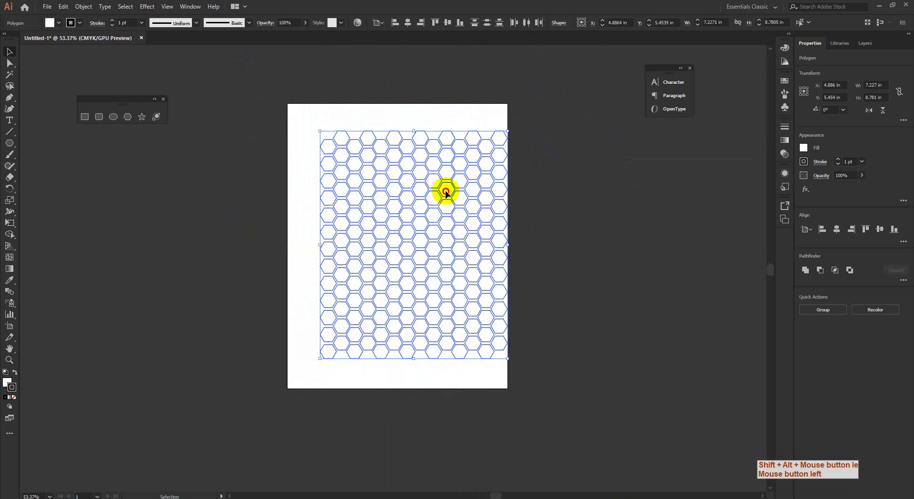
pyautogui.moveTo(446, 192); pyautogui.dragTo(431, 190)
pyautogui.keyDown('ctrl'); pyautogui.click(535, 241); pyautogui.keyUp('ctrl')
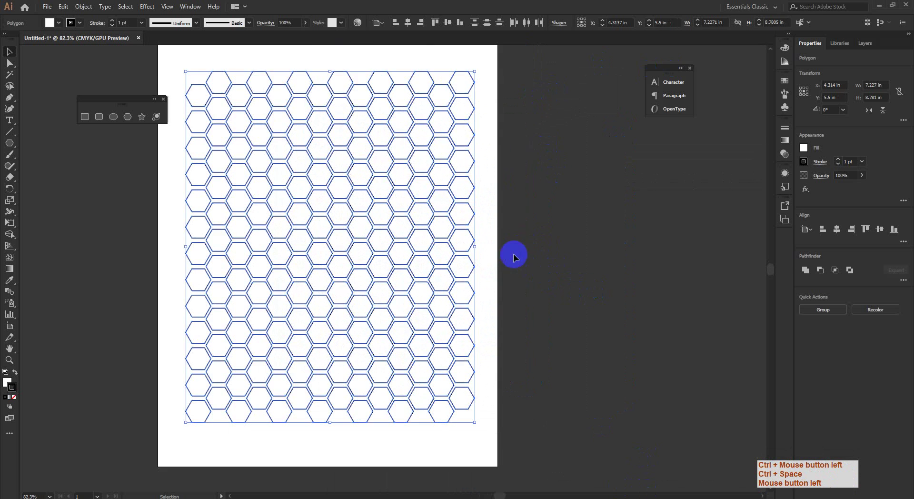
pyautogui.click(513, 256)
pyautogui.moveTo(618, 328); pyautogui.dragTo(524, 332)
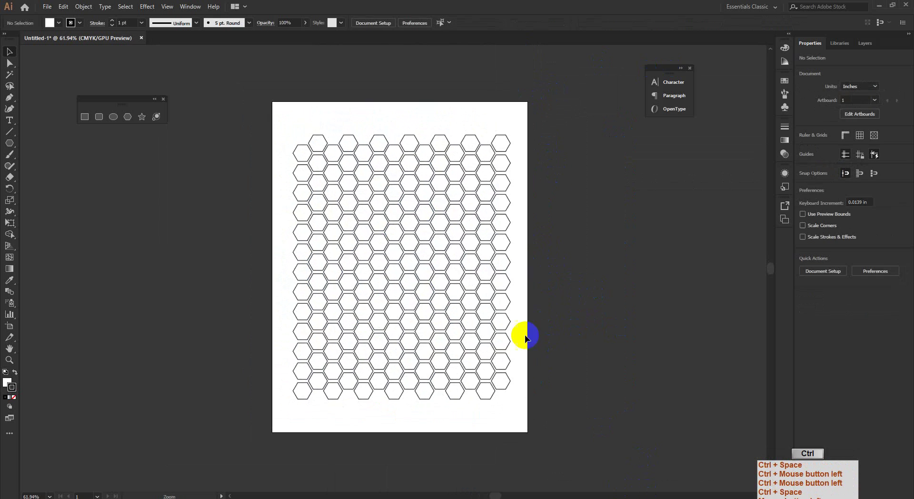
pyautogui.keyDown('ctrl'); pyautogui.click(475, 300); pyautogui.keyUp('ctrl')
# Step: Fill all the hexagons with the dark grey swatch next to black, deselect them and fit the artboard in view
pyautogui.moveTo(236, 85); pyautogui.dragTo(506, 378)
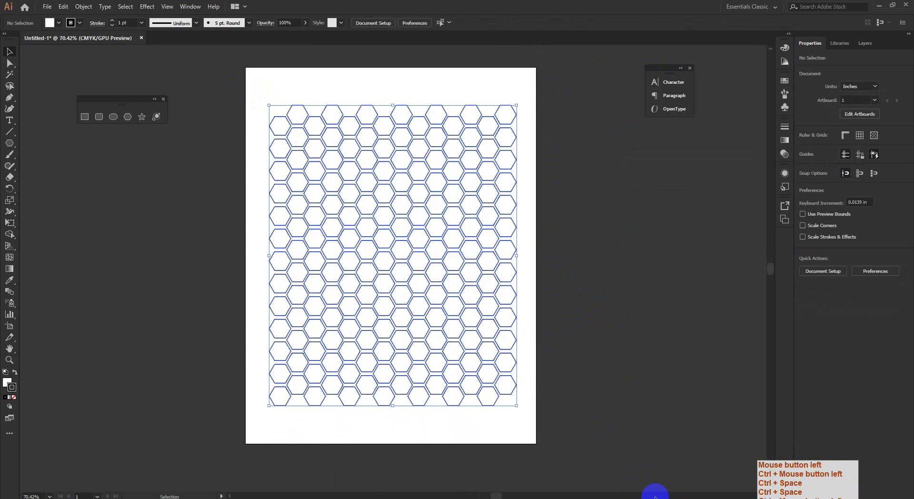
pyautogui.click(8, 381)
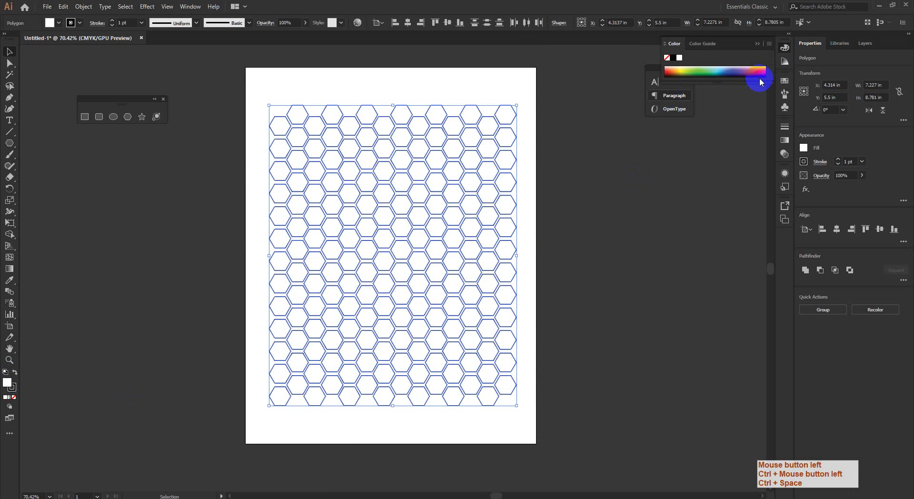
pyautogui.click(786, 85)
pyautogui.scroll(-3, 750, 116)
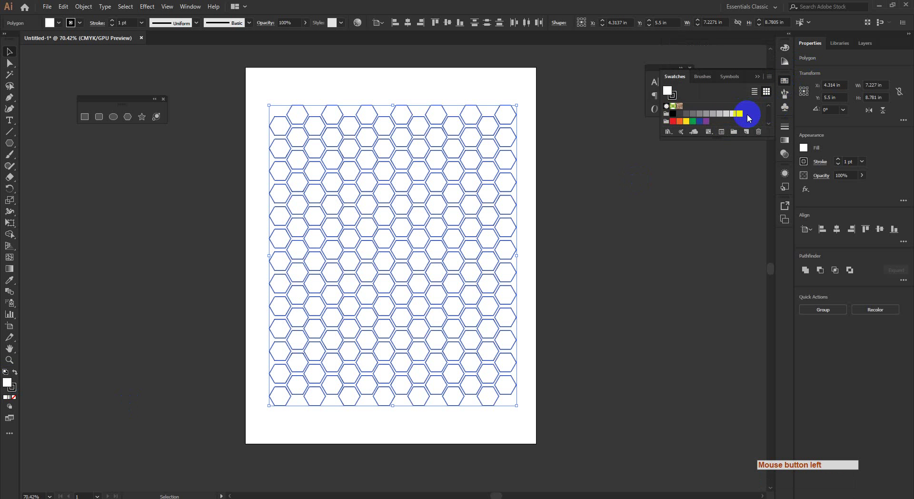
pyautogui.click(680, 116)
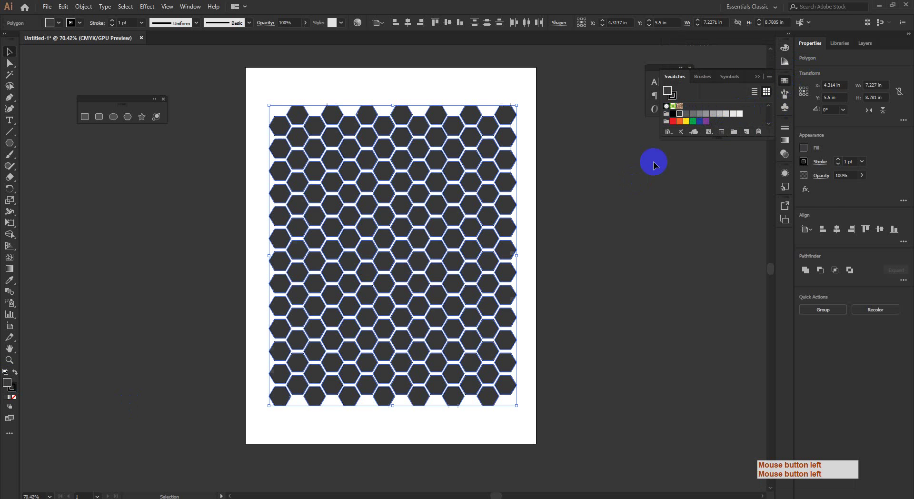
pyautogui.click(614, 198)
pyautogui.keyDown('ctrl'); pyautogui.click(433, 238); pyautogui.keyUp('ctrl')
pyautogui.hotkey('ctrl', '0')
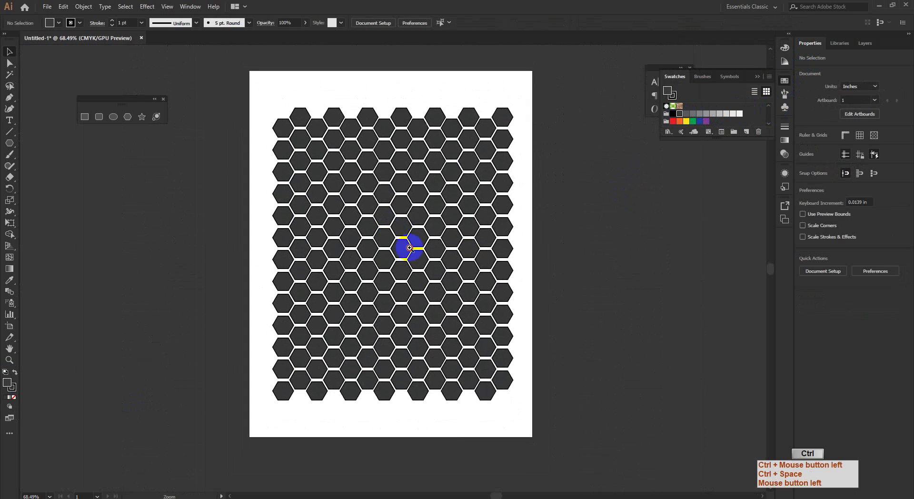
# Step: Switch to Photoshop and add three new empty layers above the Rectangle 1 layer
pyautogui.click(402, 130)
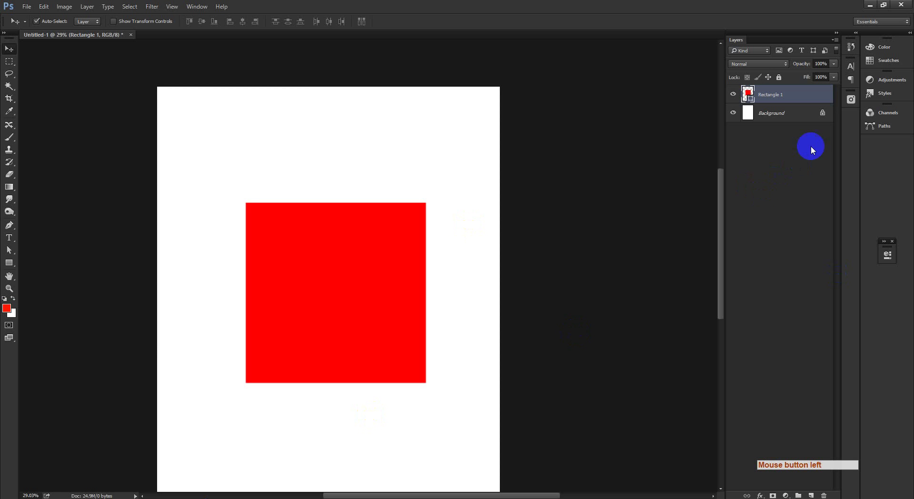
pyautogui.click(811, 495)
pyautogui.click(811, 495)
pyautogui.click(811, 494)
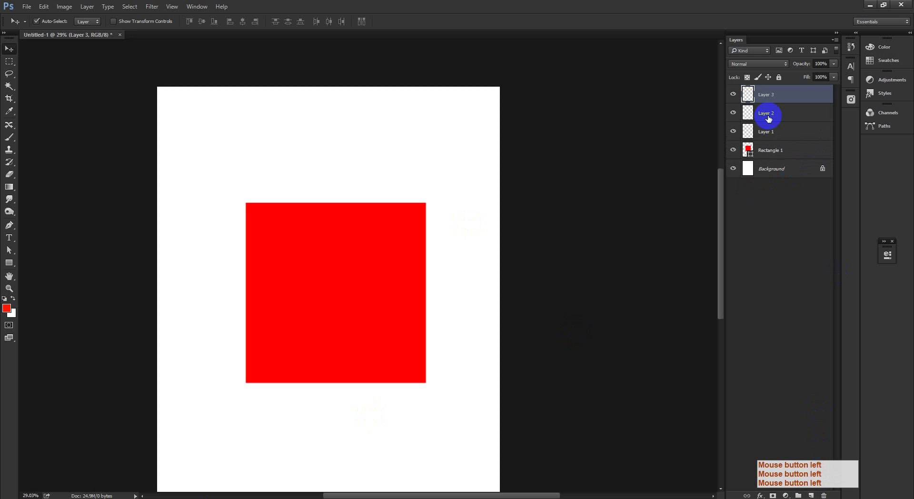
# Step: Select layers individually, select Rectangle 1, Layer 2 and Layer 3 together, and return to Illustrator
pyautogui.moveTo(775, 152); pyautogui.dragTo(784, 131)
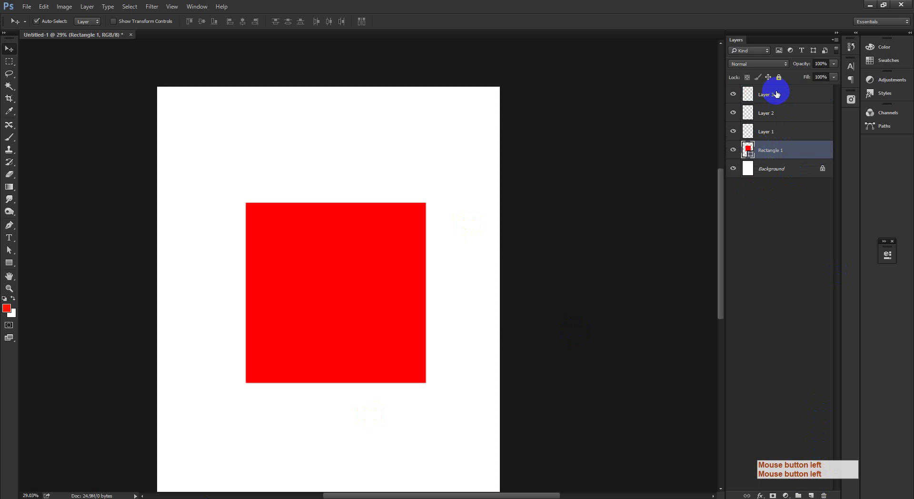
pyautogui.click(780, 95)
pyautogui.click(776, 113)
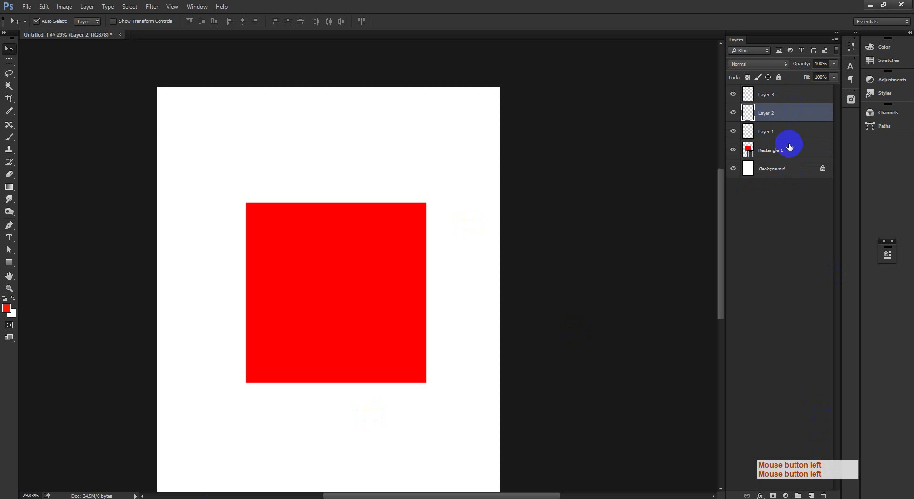
pyautogui.click(788, 150)
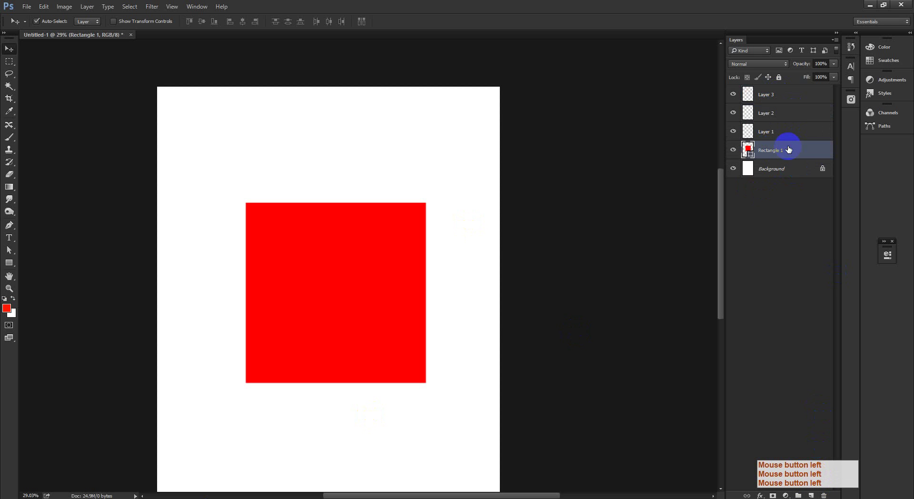
pyautogui.keyDown('ctrl'); pyautogui.click(785, 113); pyautogui.keyUp('ctrl')
pyautogui.keyDown('ctrl'); pyautogui.click(784, 97); pyautogui.keyUp('ctrl')
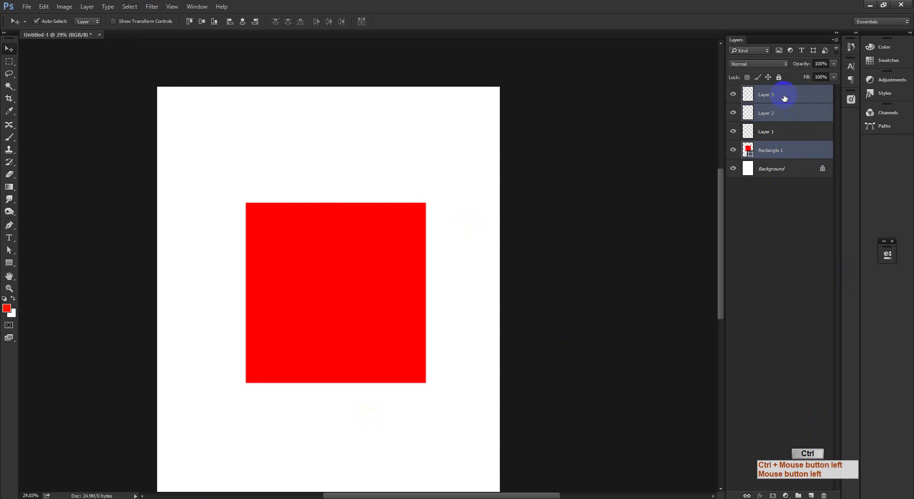
pyautogui.click(870, 6)
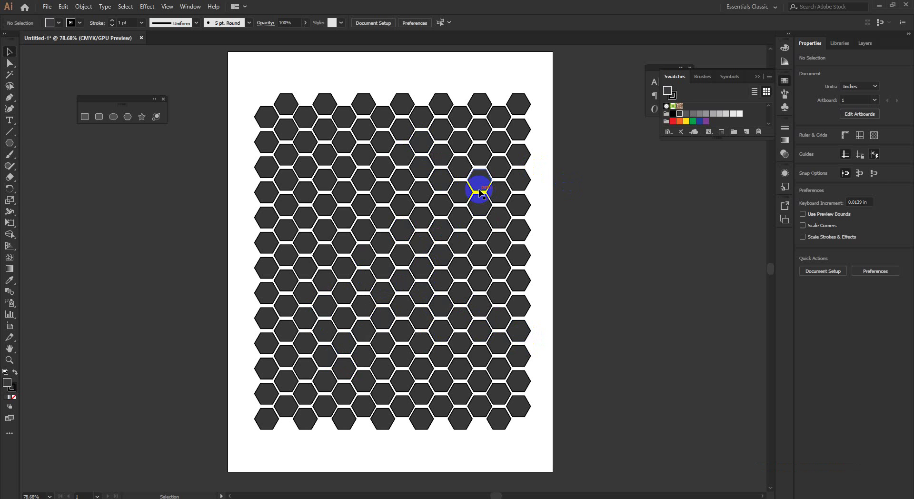
# Step: Select twelve scattered hexagons across the honeycomb together, fill them with the red swatch and deselect them
pyautogui.click(300, 401)
pyautogui.keyDown('shift'); pyautogui.click(343, 367); pyautogui.keyUp('shift')
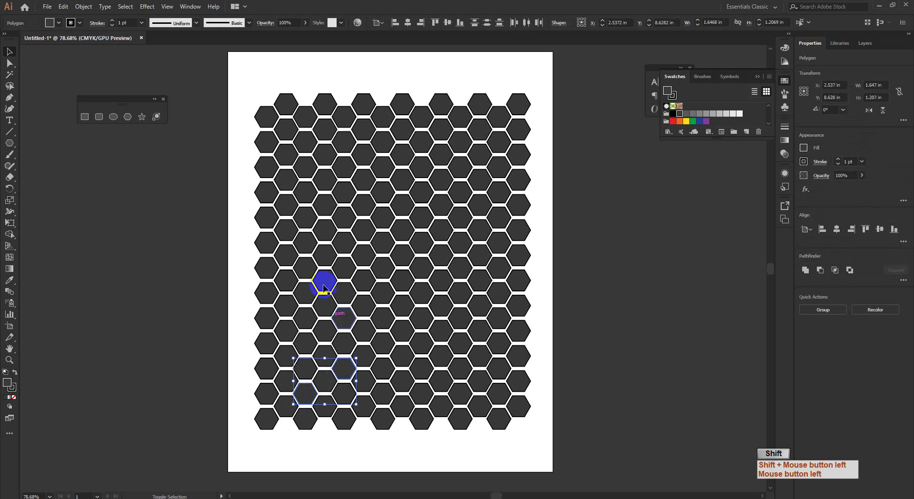
pyautogui.keyDown('shift'); pyautogui.click(324, 305); pyautogui.keyUp('shift')
pyautogui.keyDown('shift'); pyautogui.click(303, 265); pyautogui.keyUp('shift')
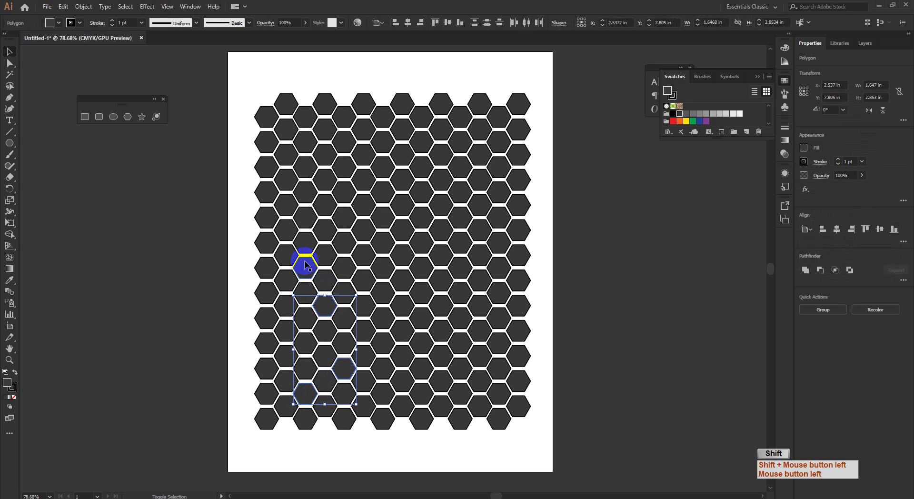
pyautogui.keyDown('shift'); pyautogui.click(416, 296); pyautogui.keyUp('shift')
pyautogui.keyDown('shift'); pyautogui.click(363, 229); pyautogui.keyUp('shift')
pyautogui.keyDown('shift'); pyautogui.click(340, 216); pyautogui.keyUp('shift')
pyautogui.keyDown('shift'); pyautogui.click(402, 204); pyautogui.keyUp('shift')
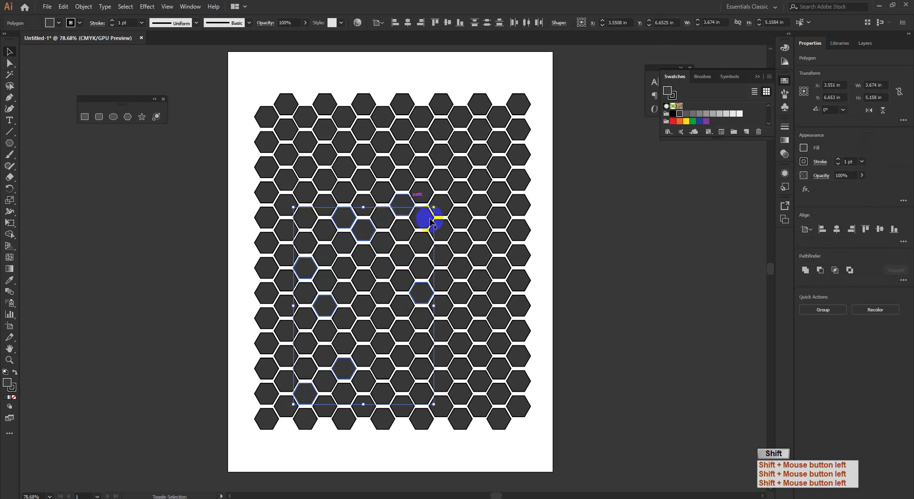
pyautogui.keyDown('shift'); pyautogui.click(476, 177); pyautogui.keyUp('shift')
pyautogui.keyDown('shift'); pyautogui.click(422, 162); pyautogui.keyUp('shift')
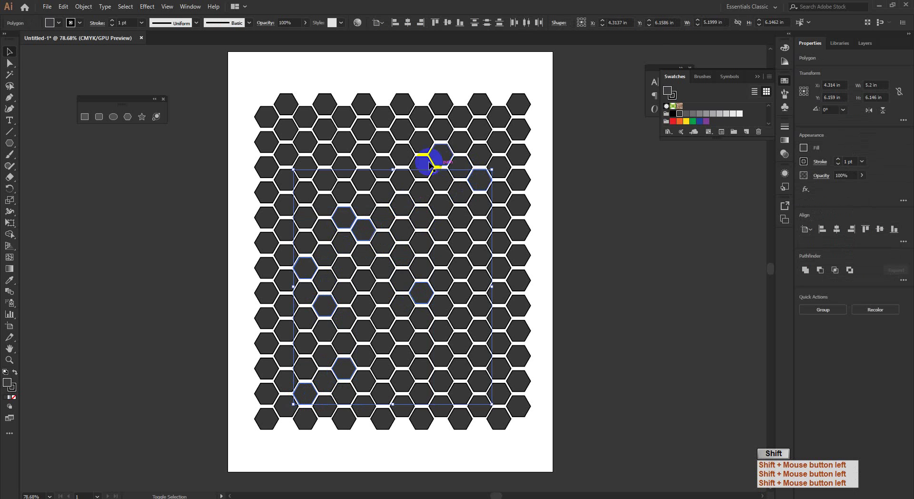
pyautogui.keyDown('shift'); pyautogui.click(392, 185); pyautogui.keyUp('shift')
pyautogui.keyDown('shift'); pyautogui.click(335, 154); pyautogui.keyUp('shift')
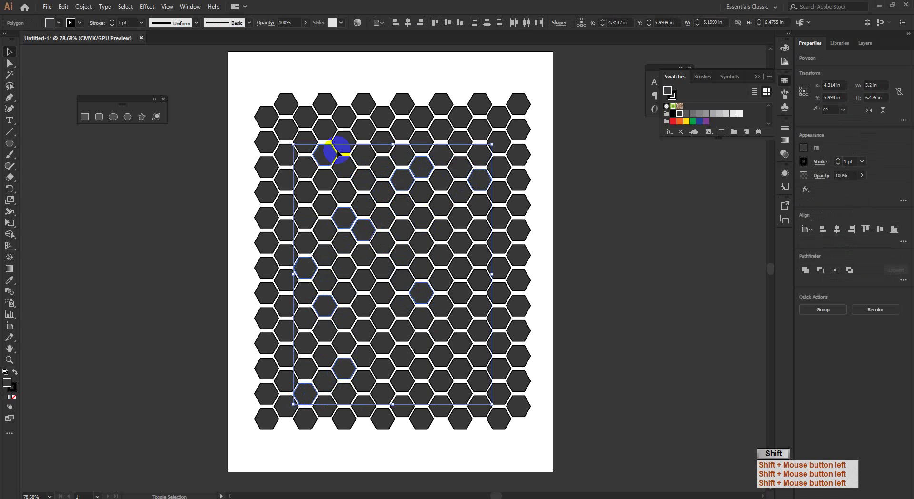
pyautogui.keyDown('shift'); pyautogui.click(381, 115); pyautogui.keyUp('shift')
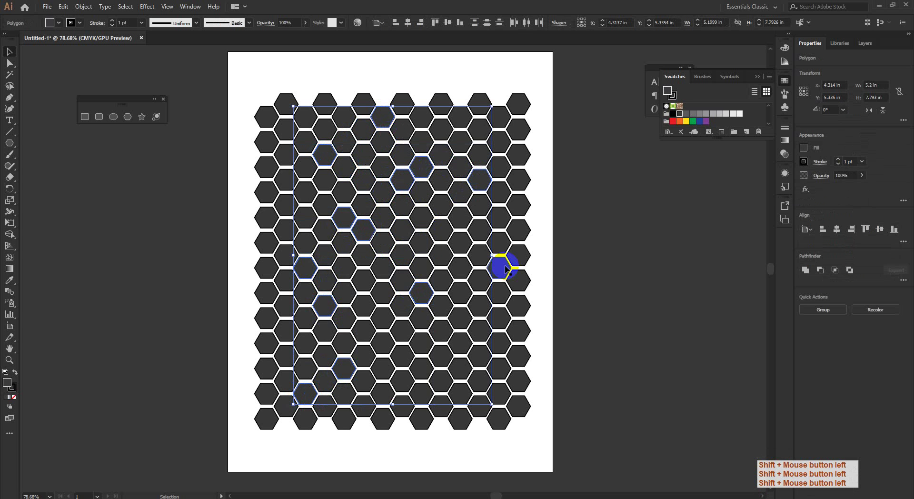
pyautogui.click(672, 121)
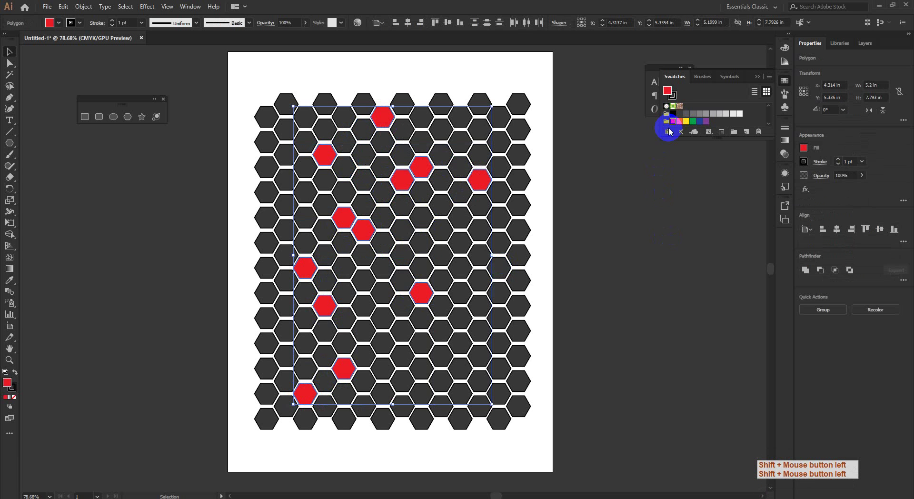
pyautogui.keyDown('ctrl'); pyautogui.click(553, 221); pyautogui.keyUp('ctrl')
pyautogui.hotkey('ctrl', 'space')
pyautogui.moveTo(380, 246)
pyautogui.mouseDown()
pyautogui.moveTo(451, 315)
pyautogui.moveTo(351, 287)
pyautogui.moveTo(363, 138)
pyautogui.moveTo(388, 234)
pyautogui.mouseUp()
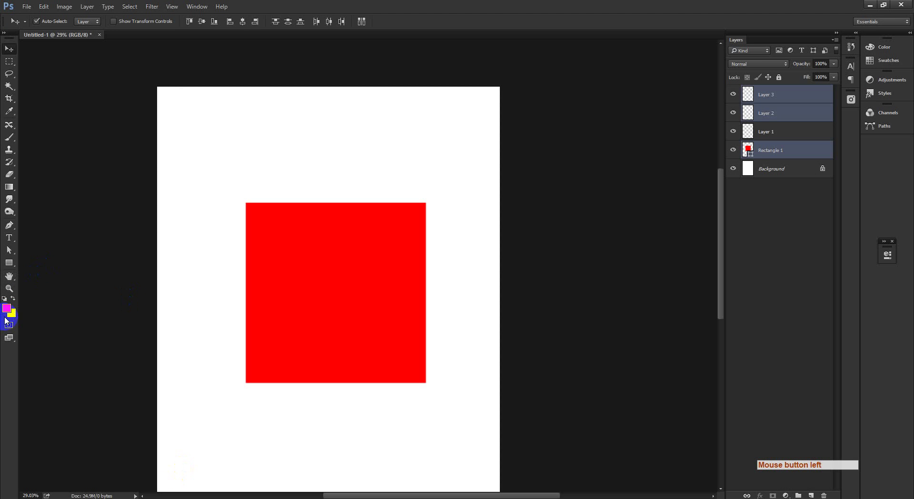
# Step: Switch to Photoshop, check the foreground and background colours in the Color Picker, and close it
pyautogui.click(13, 311)
pyautogui.click(13, 303)
pyautogui.click(9, 310)
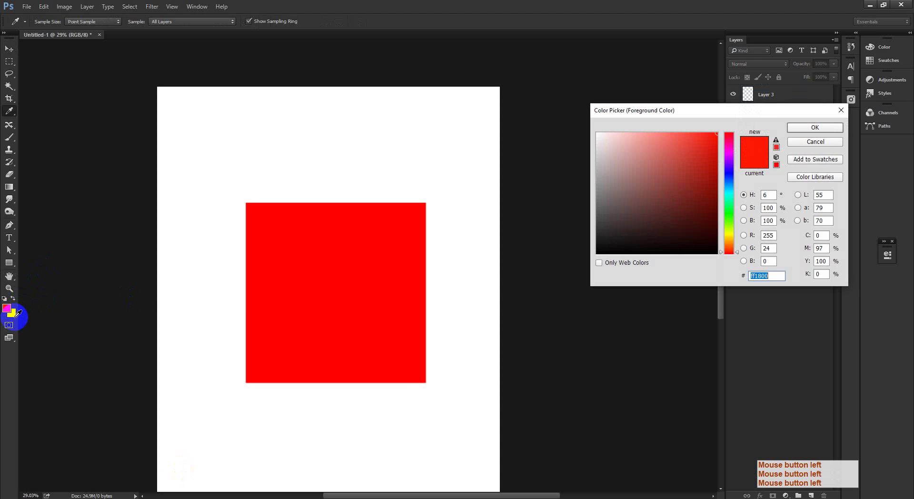
pyautogui.click(764, 126)
pyautogui.click(815, 127)
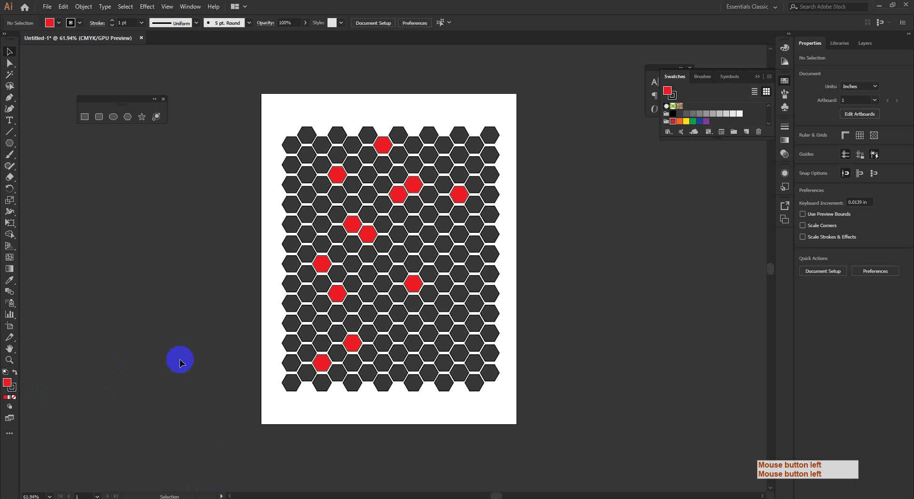
# Step: Return to Illustrator, examine a red hexagon's fill and black stroke up close, and fit the artboard in view
pyautogui.click(5, 383)
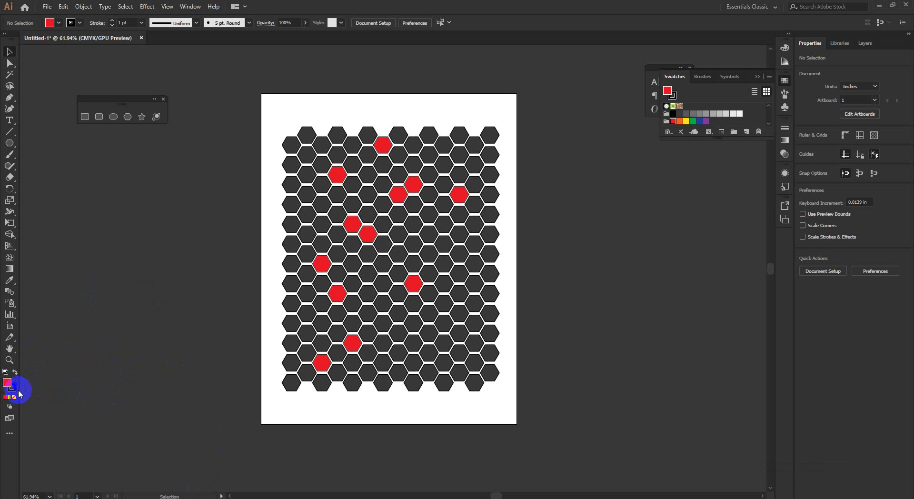
pyautogui.click(379, 126)
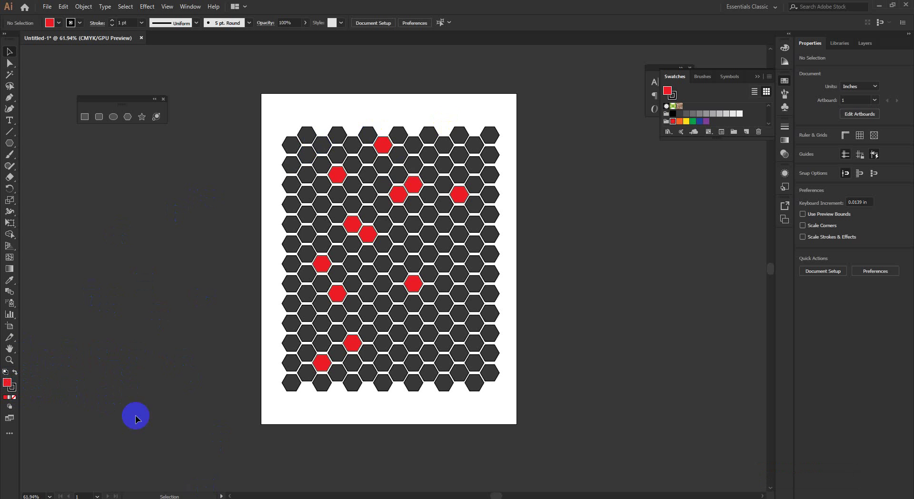
pyautogui.hotkey('ctrl', 'space')
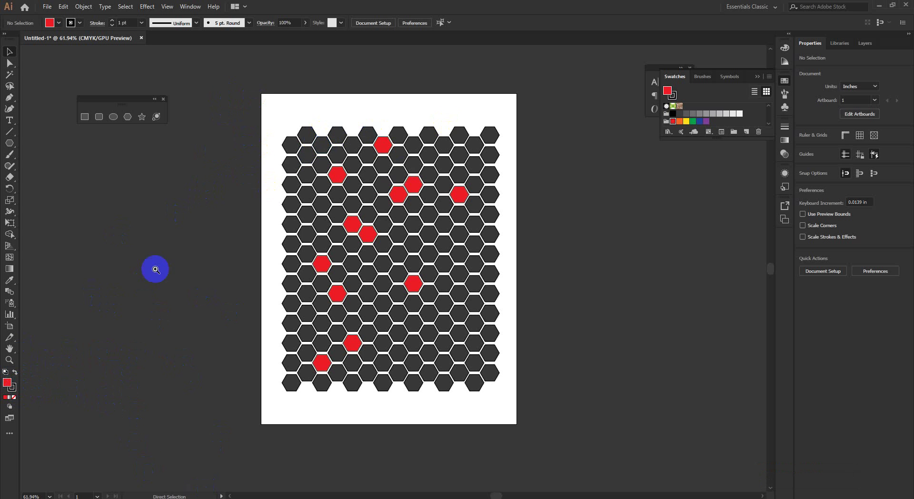
pyautogui.click(155, 269)
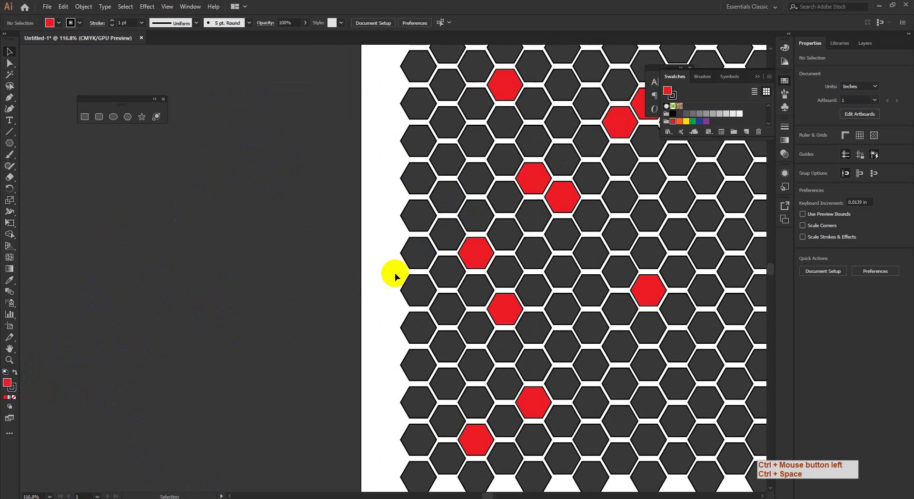
pyautogui.moveTo(489, 244); pyautogui.dragTo(544, 298)
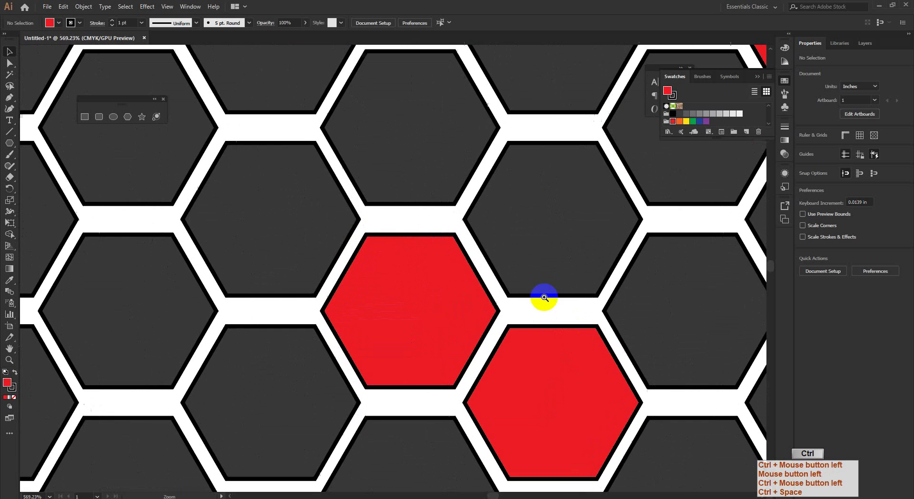
pyautogui.click(544, 297)
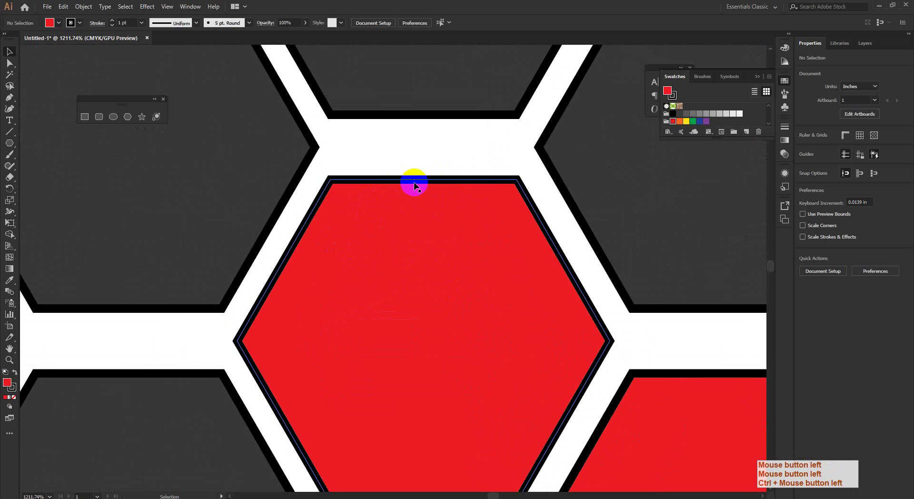
pyautogui.press('ctrl+KP_0')
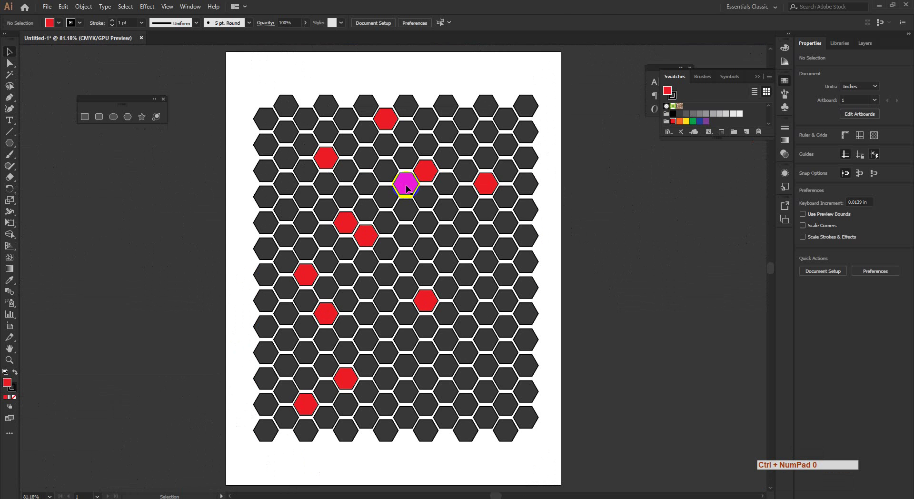
pyautogui.click(820, 300)
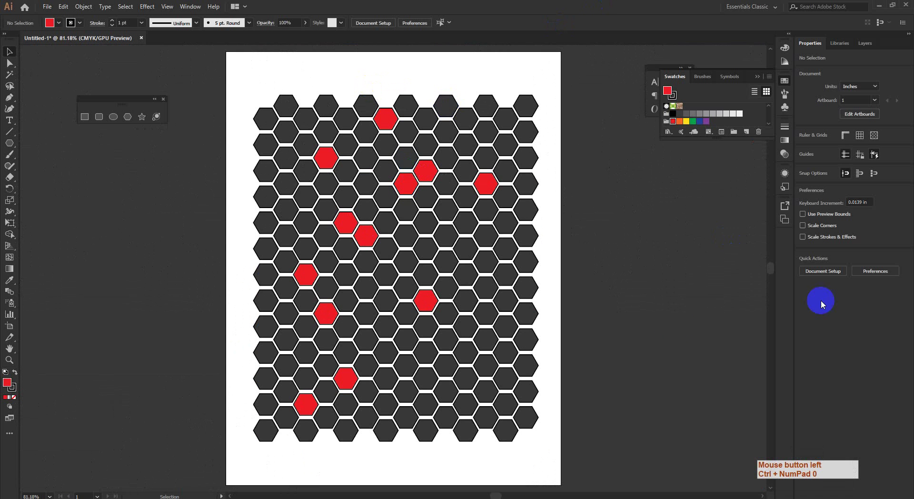
# Step: Select all the hexagons together with a marquee, deselect them, and fit the artboard in view
pyautogui.moveTo(230, 79); pyautogui.dragTo(581, 452)
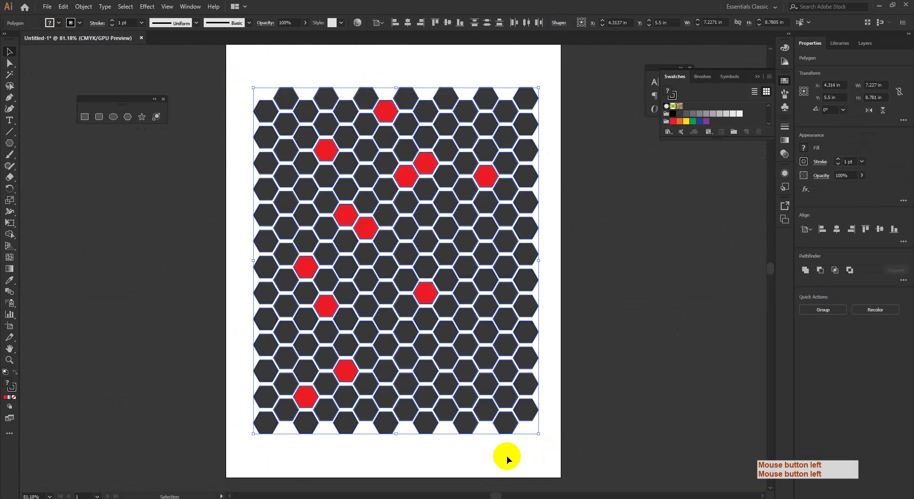
pyautogui.click(487, 432)
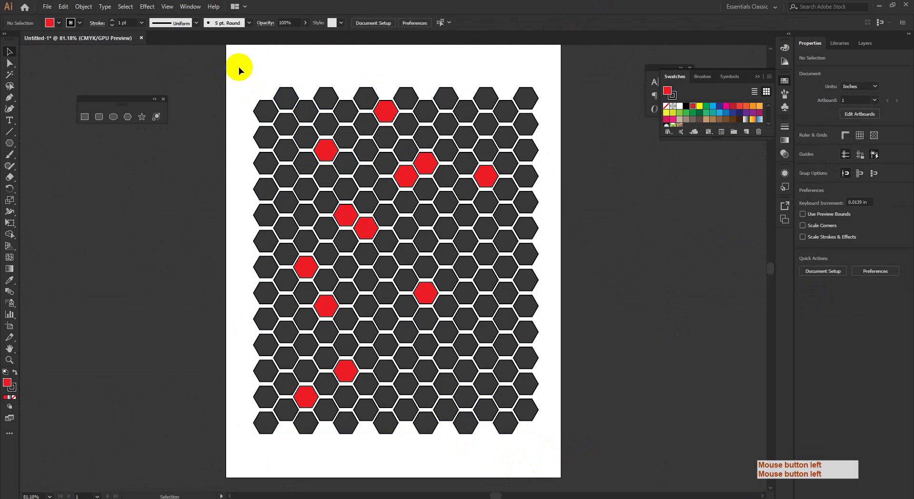
pyautogui.click(253, 98)
pyautogui.moveTo(252, 97); pyautogui.dragTo(520, 413)
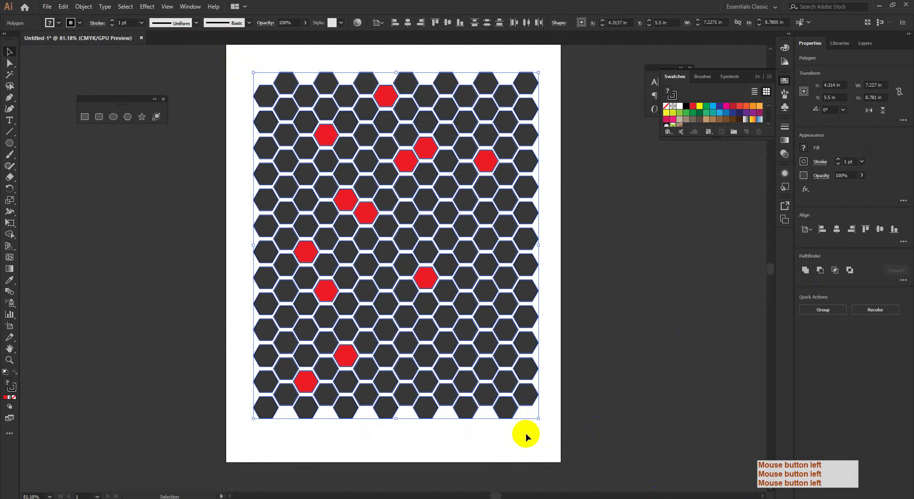
pyautogui.press('ctrl+KP_0')
pyautogui.click(557, 330)
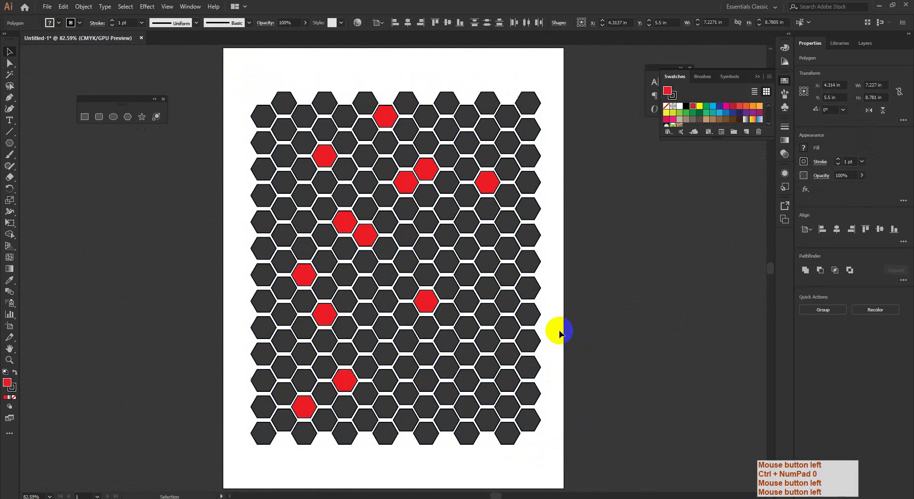
# Step: Switch to the Google Meet call in Chrome and look through the participant list
pyautogui.click(174, 495)
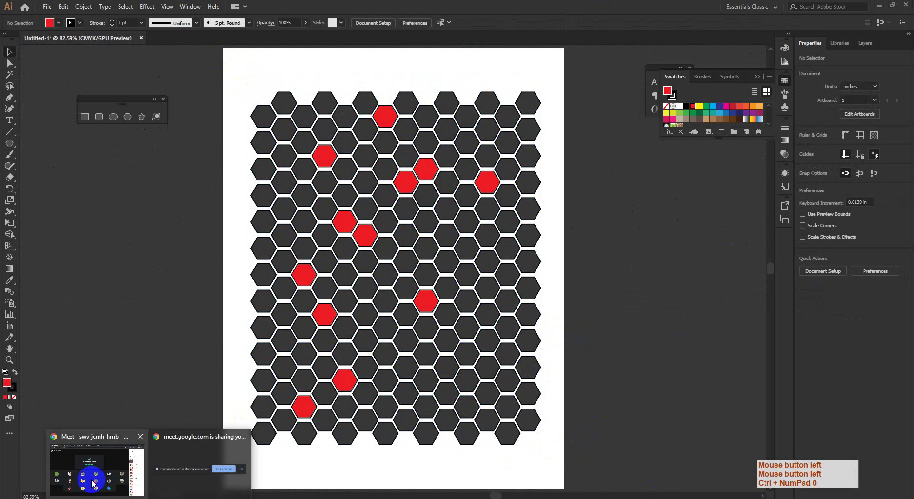
pyautogui.click(195, 444)
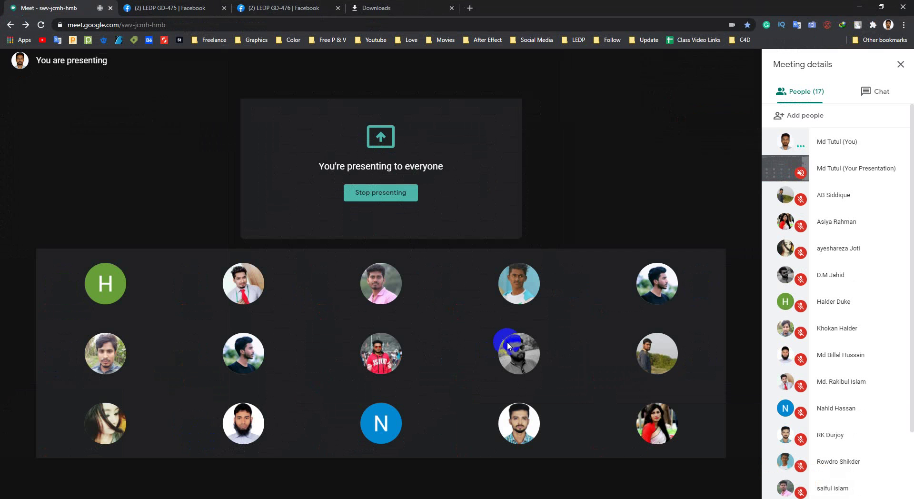
pyautogui.scroll(-2, 838, 320)
pyautogui.scroll(2, 839, 321)
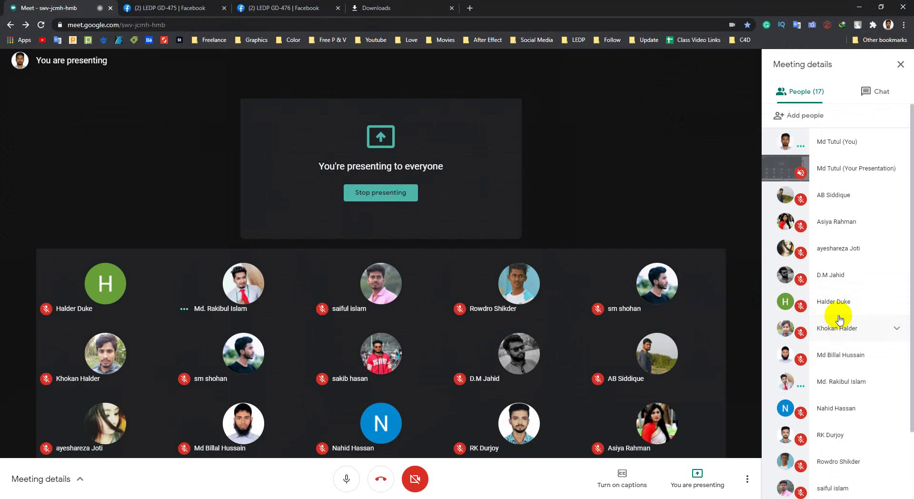